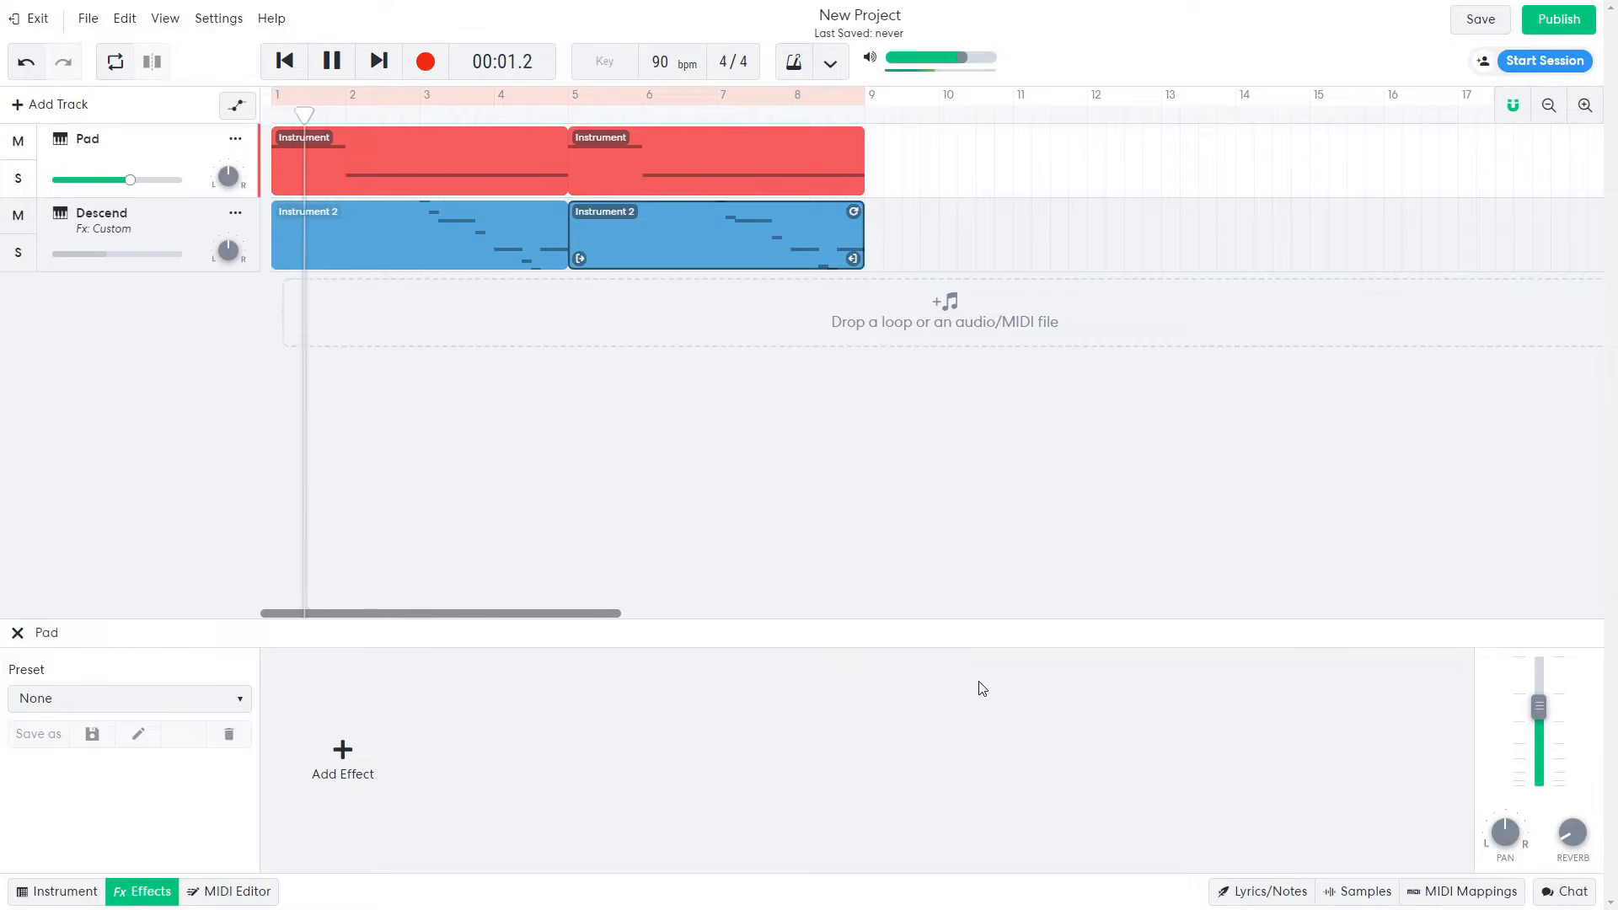
{"action": "left_click", "coordinate": [133, 234]}
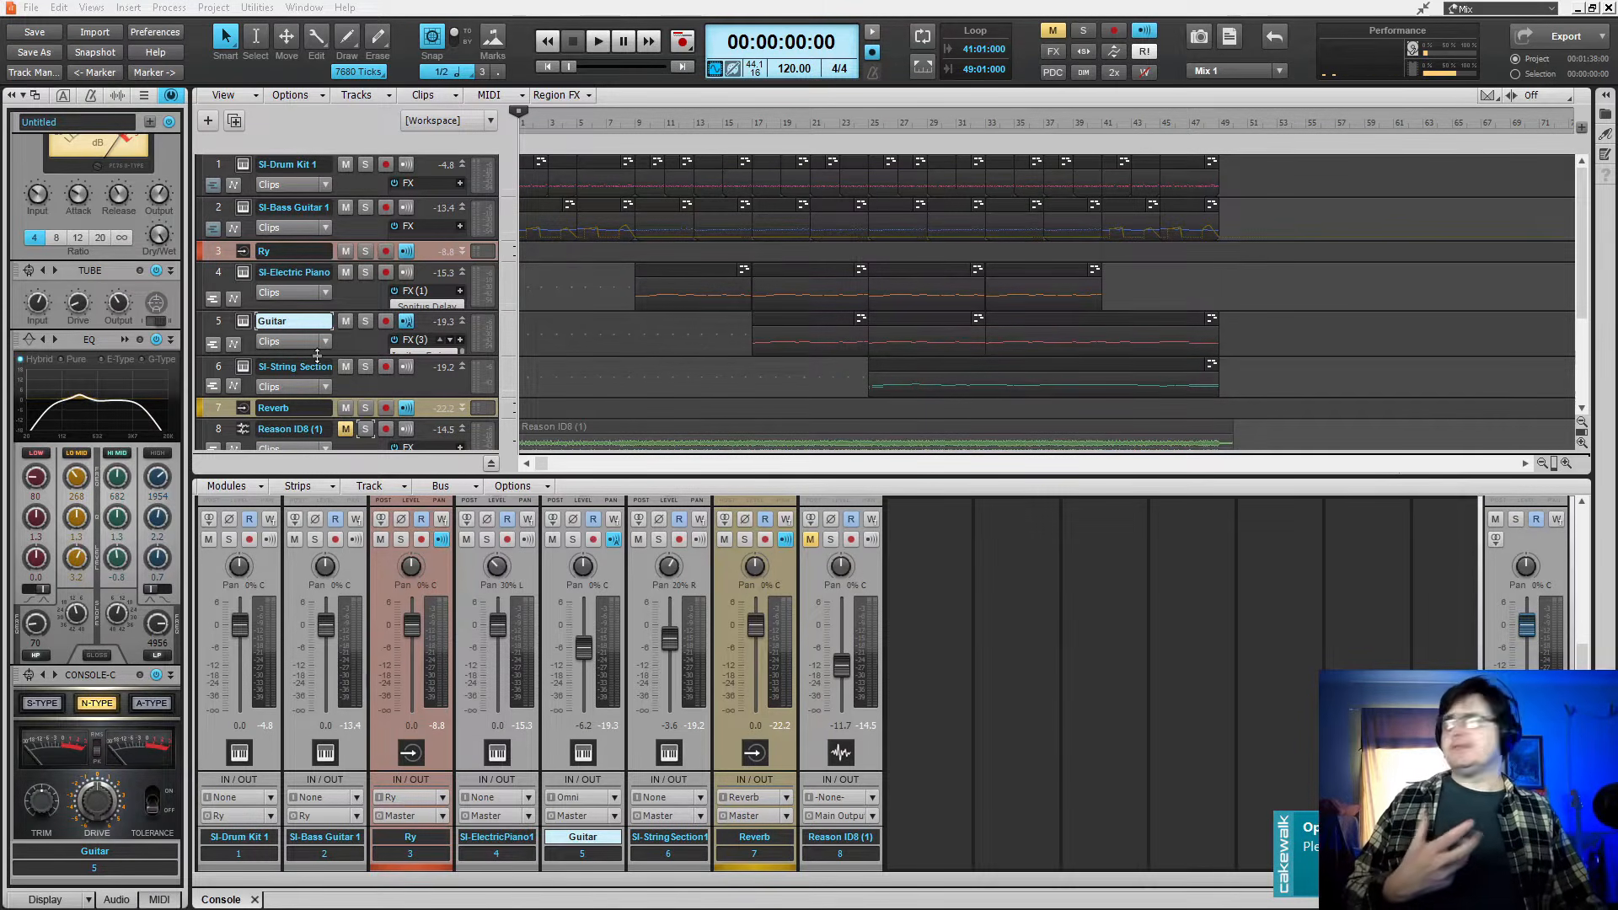
{"action": "left_click", "coordinate": [292, 96]}
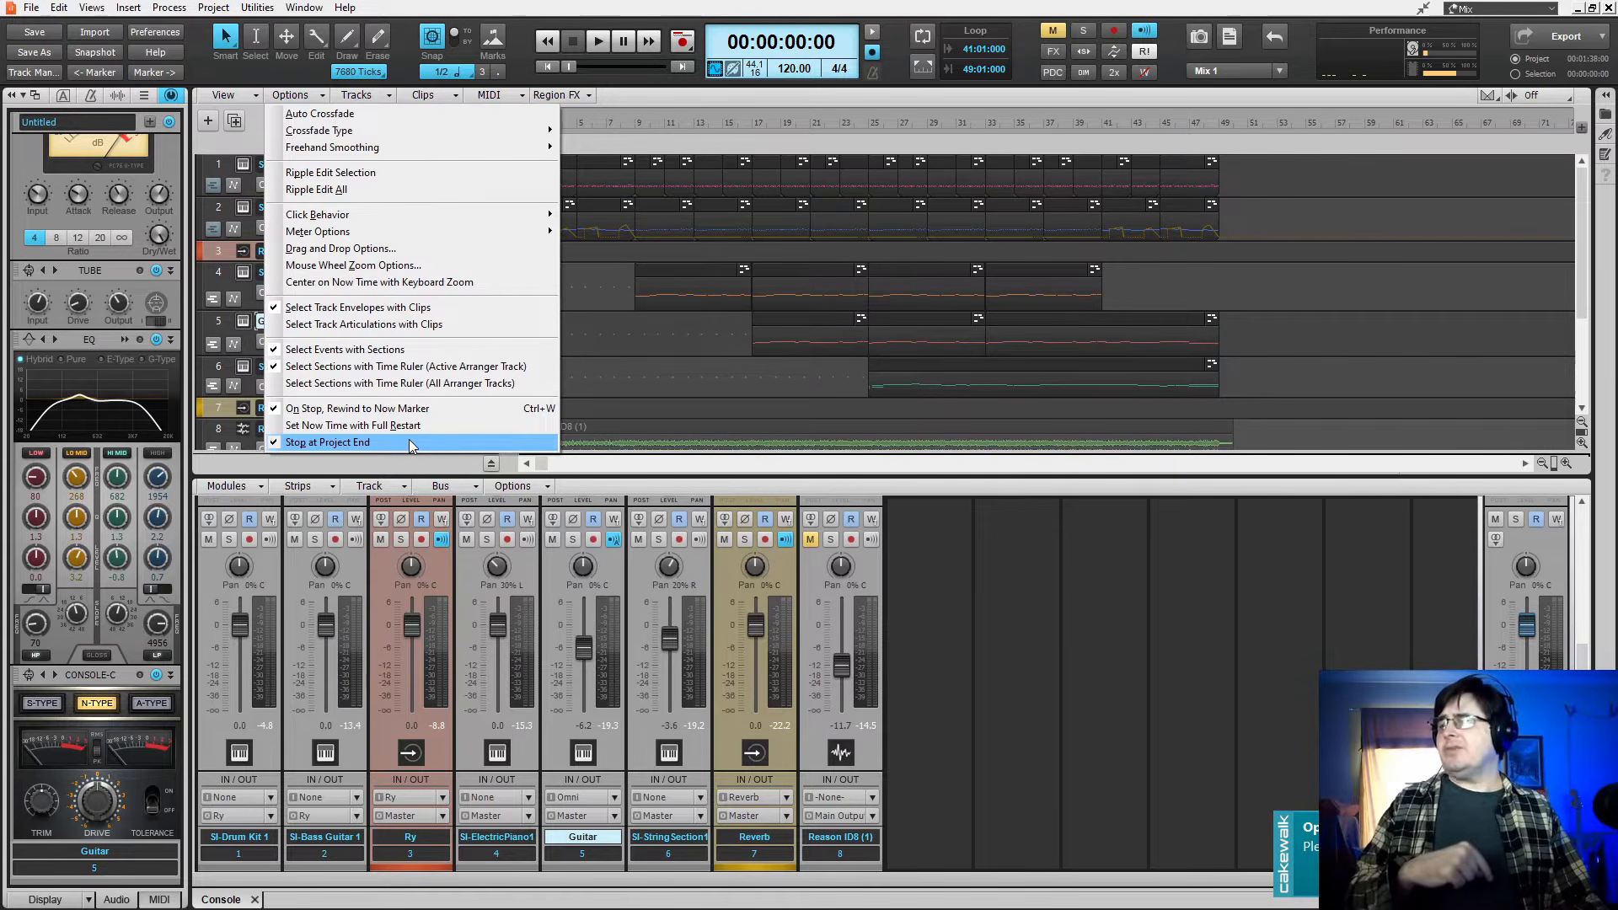
{"action": "left_click", "coordinate": [56, 7]}
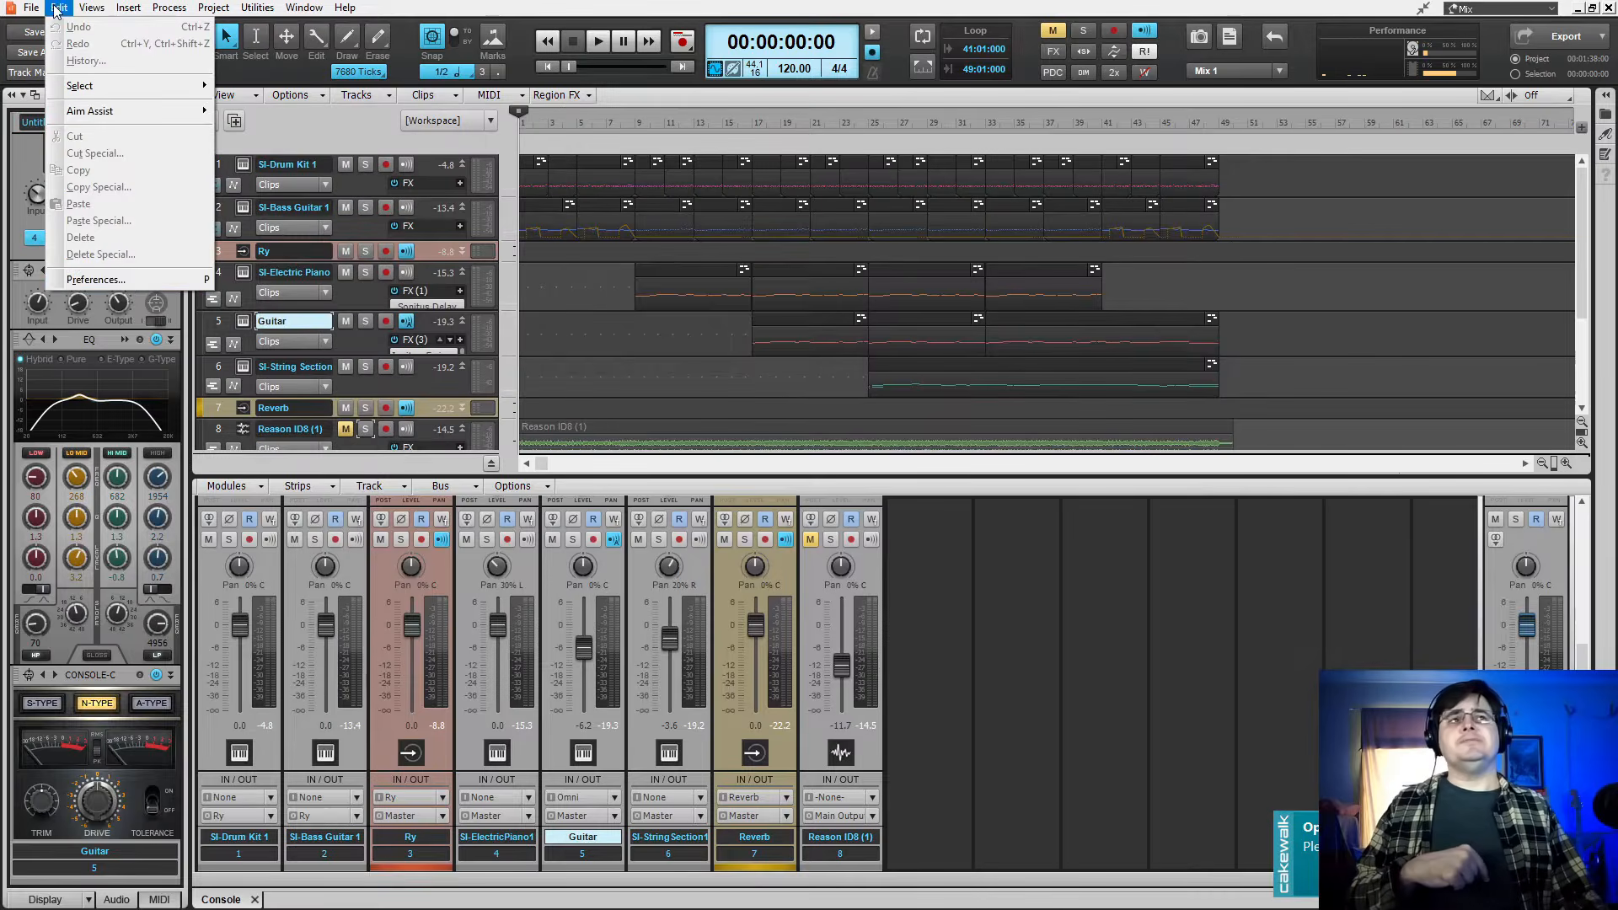
{"action": "left_click", "coordinate": [353, 130]}
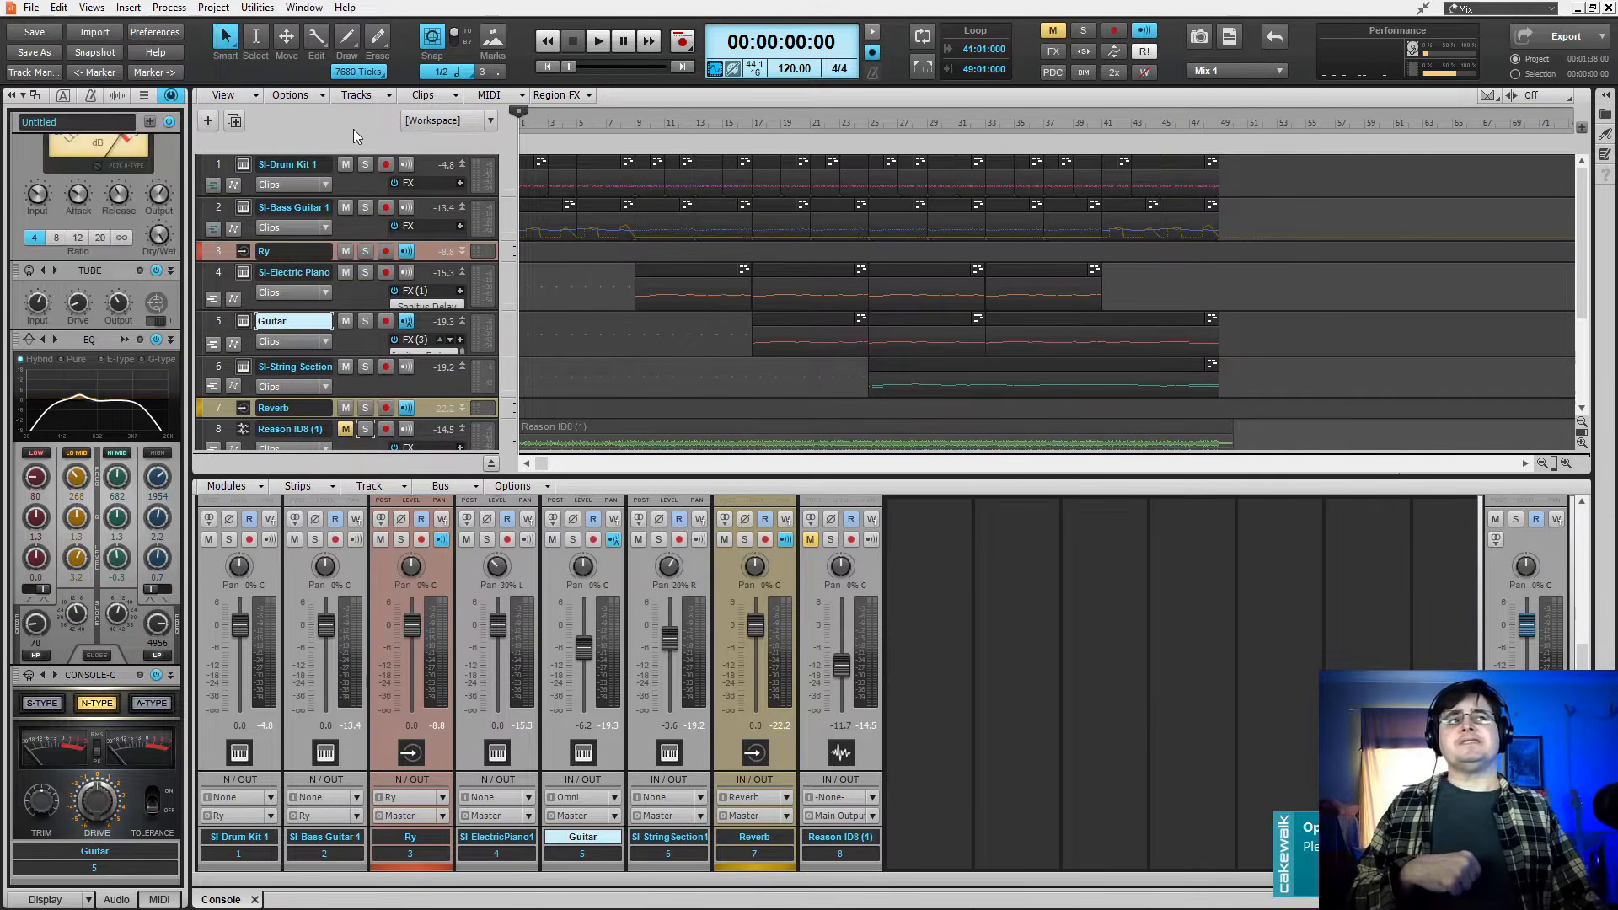
{"action": "left_click", "coordinate": [321, 93]}
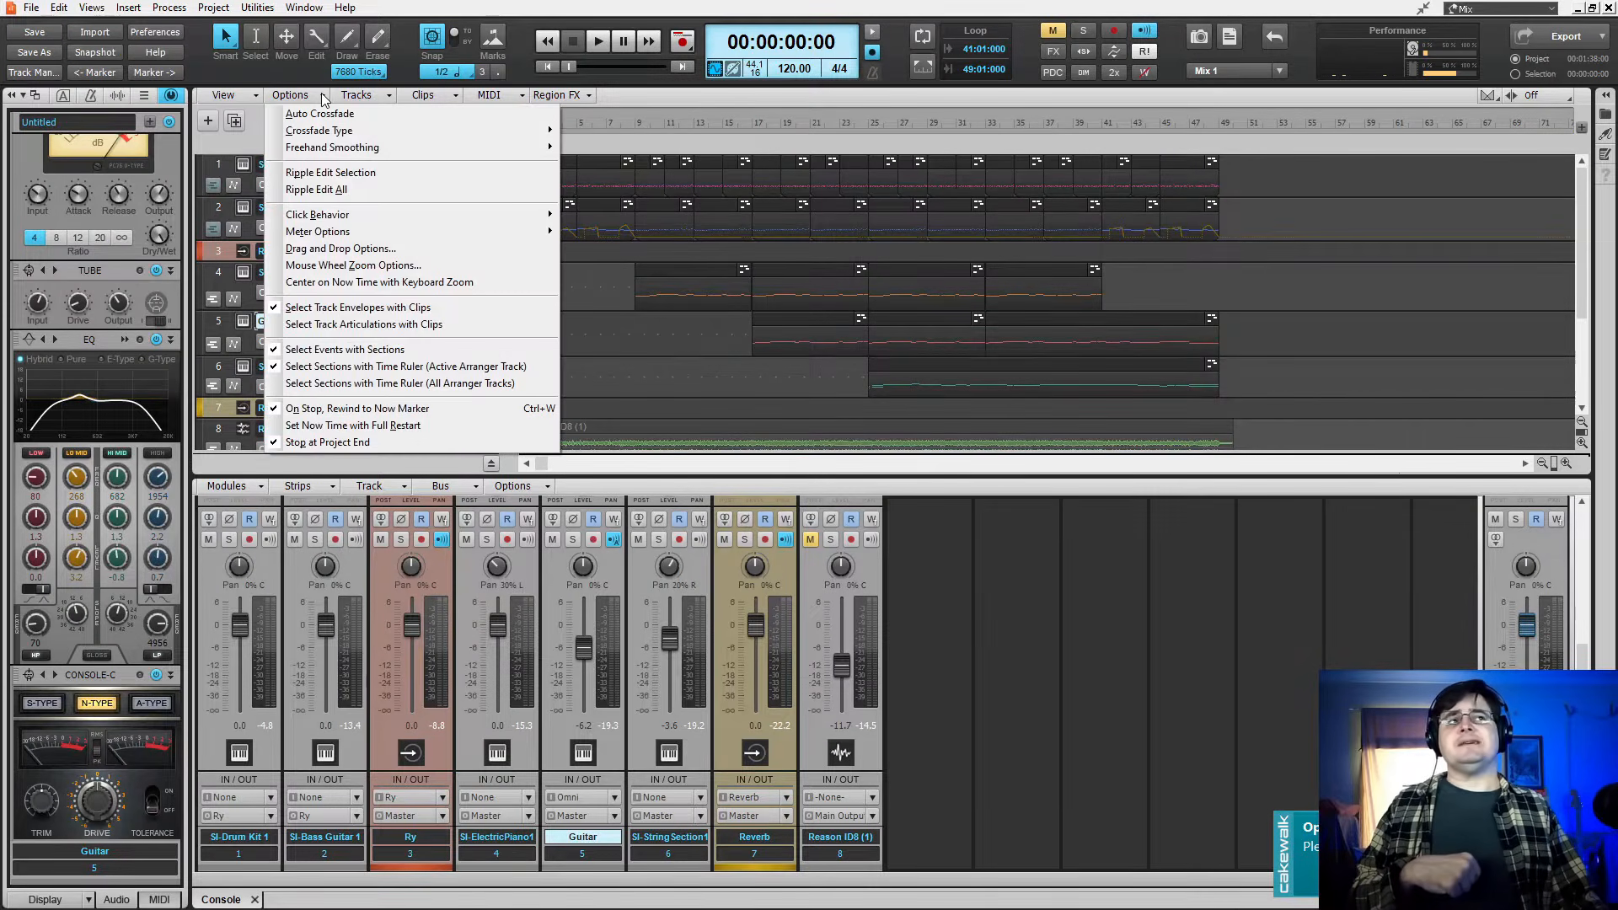
{"action": "left_click", "coordinate": [261, 133]}
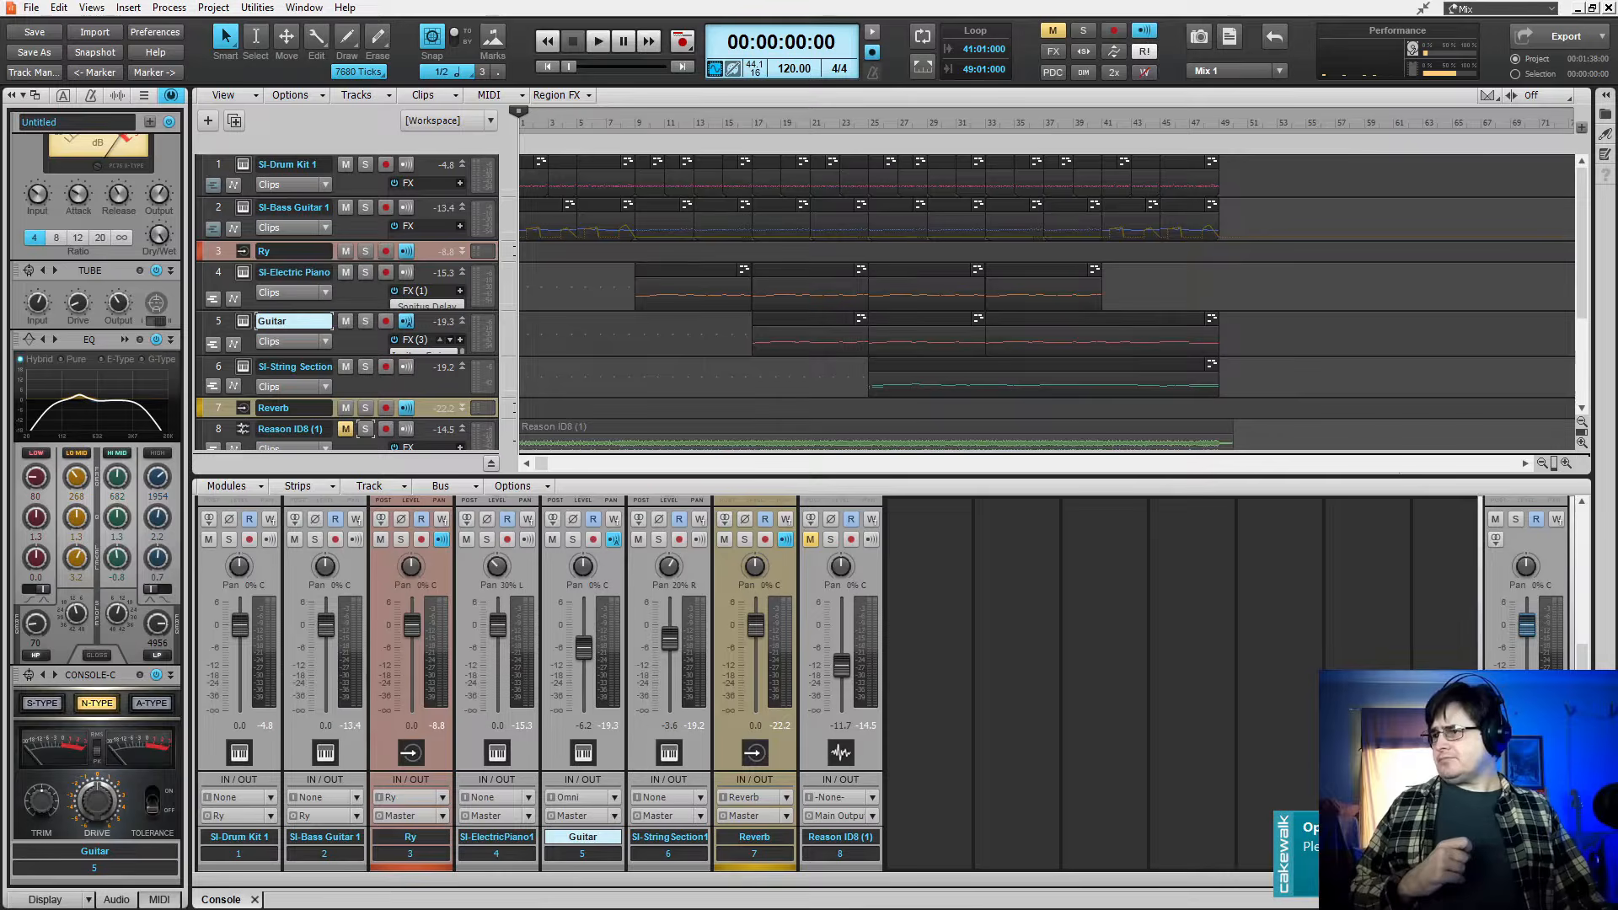
{"action": "key", "text": "alt+Tab"}
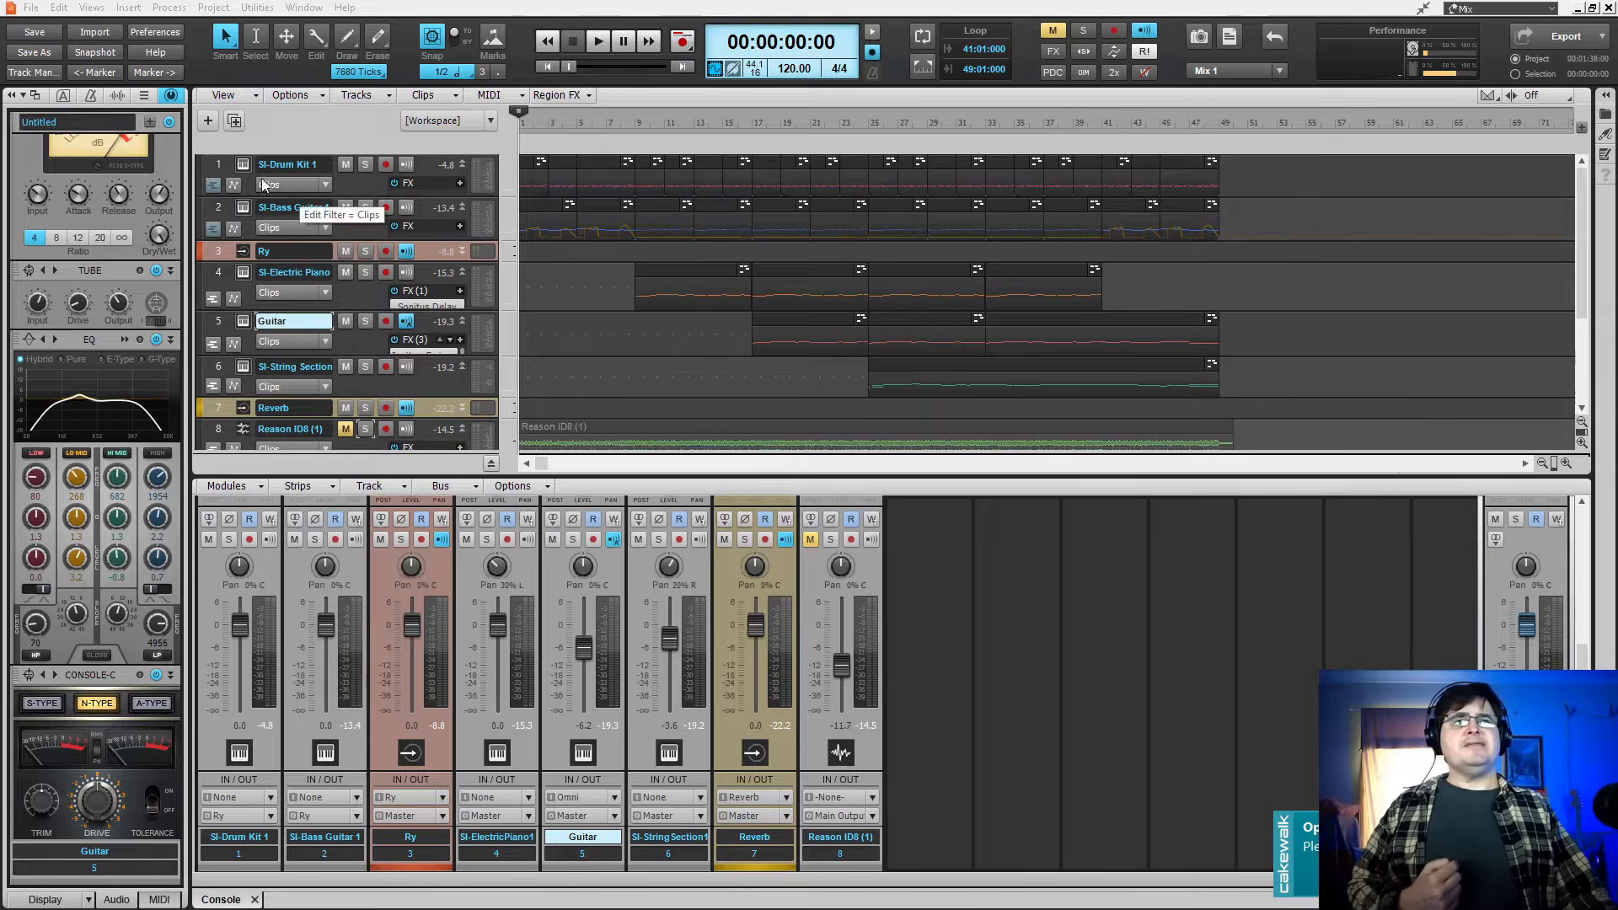
- Open the SI-Drum Kit 1 instrument and audition its drums, toms and crash cymbals
{"action": "left_click", "coordinate": [243, 165]}
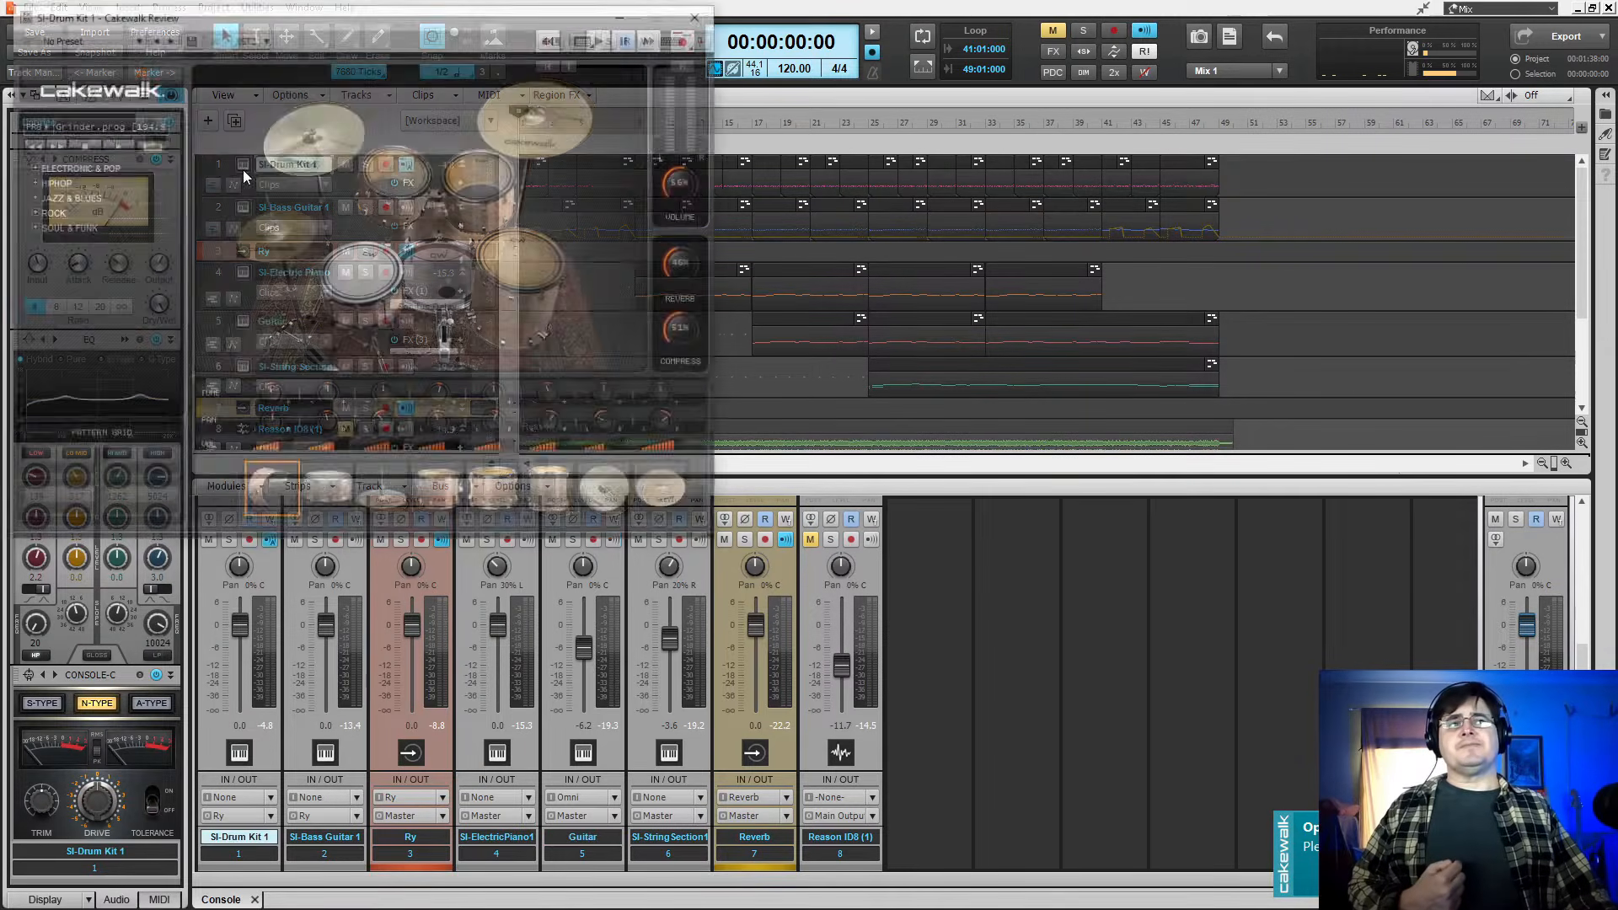
{"action": "left_click_drag", "start_coordinate": [338, 13], "coordinate": [821, 136]}
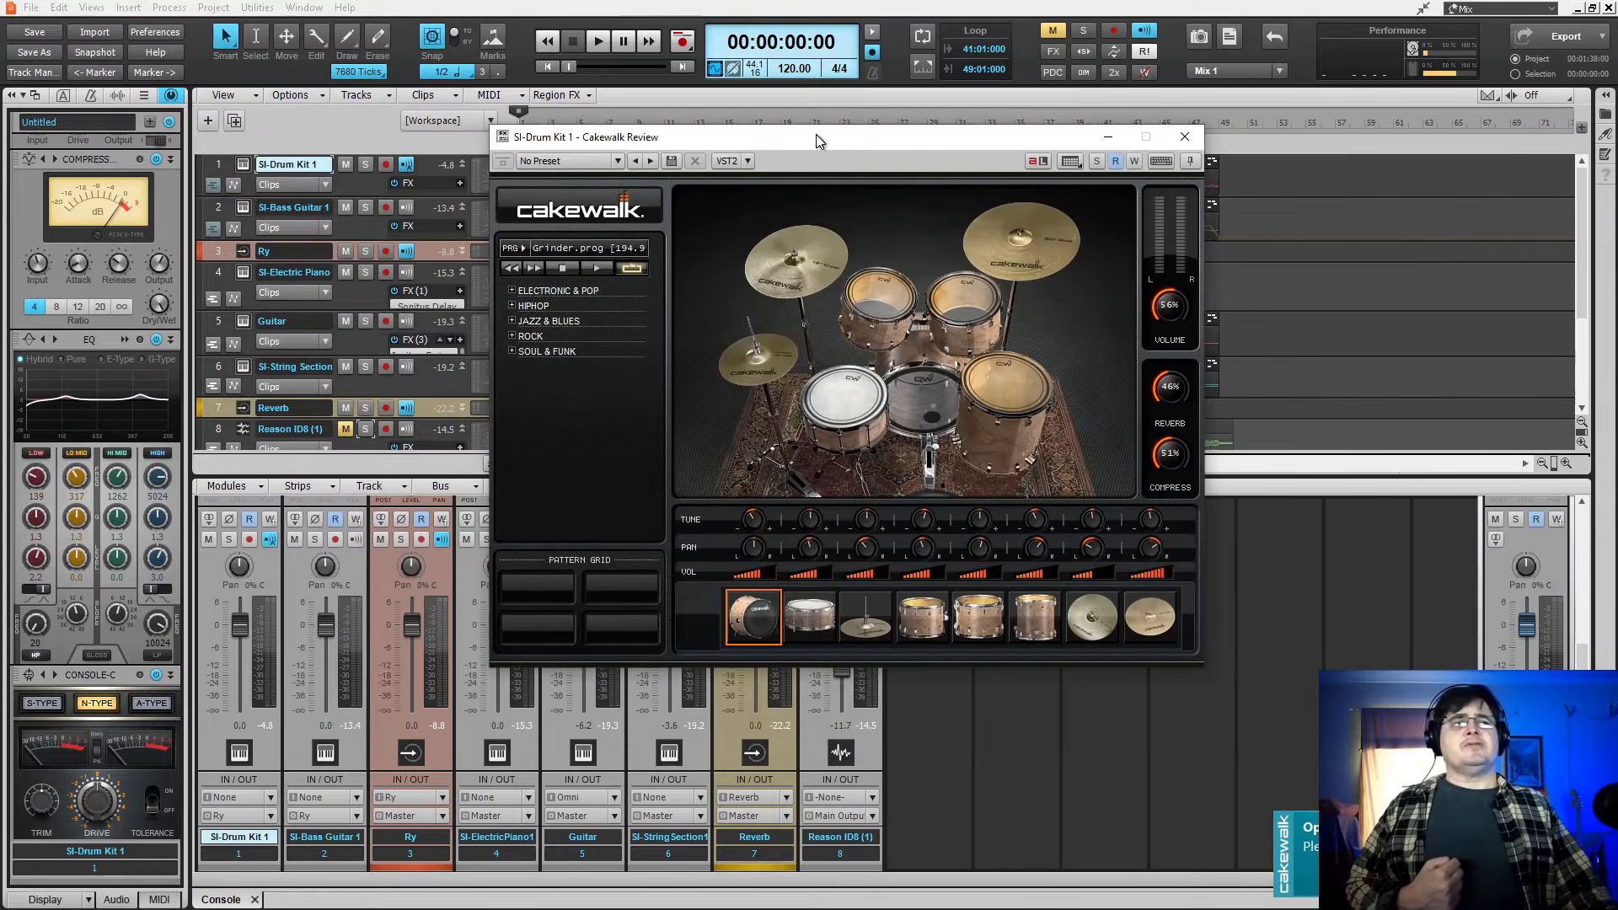
{"action": "left_click", "coordinate": [869, 414]}
{"action": "left_click", "coordinate": [944, 407]}
{"action": "left_click", "coordinate": [998, 402]}
{"action": "left_click", "coordinate": [965, 311]}
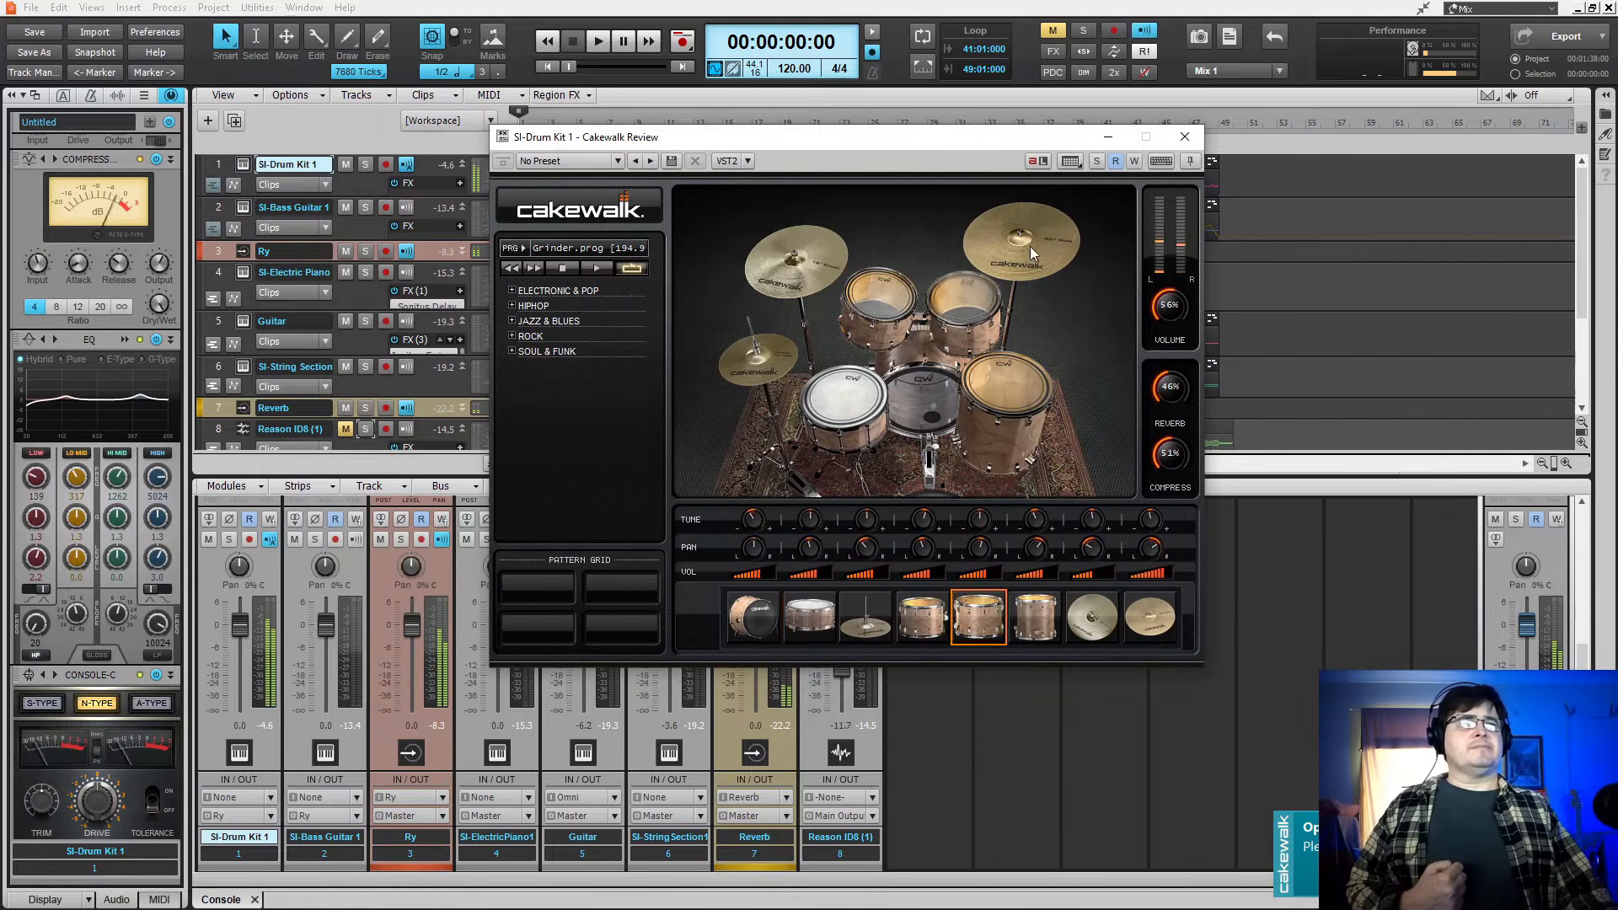
{"action": "left_click", "coordinate": [1014, 251]}
{"action": "left_click", "coordinate": [883, 302]}
{"action": "left_click", "coordinate": [797, 261]}
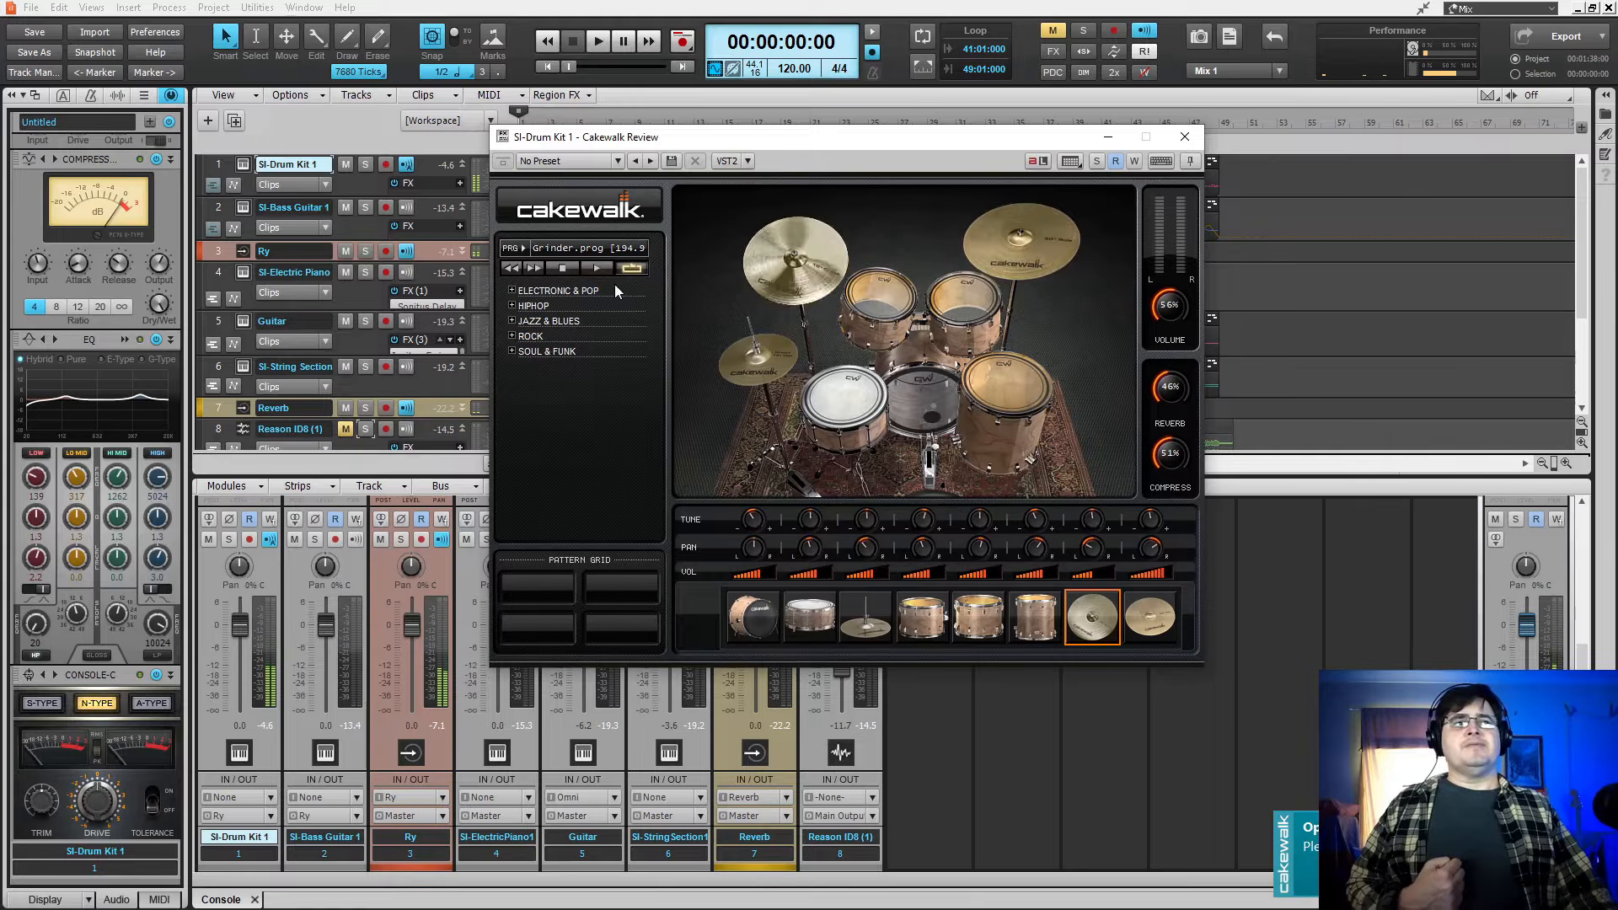
- Look through the drum kit's program list, keep the loaded program, and close the instrument
{"action": "left_click", "coordinate": [558, 247]}
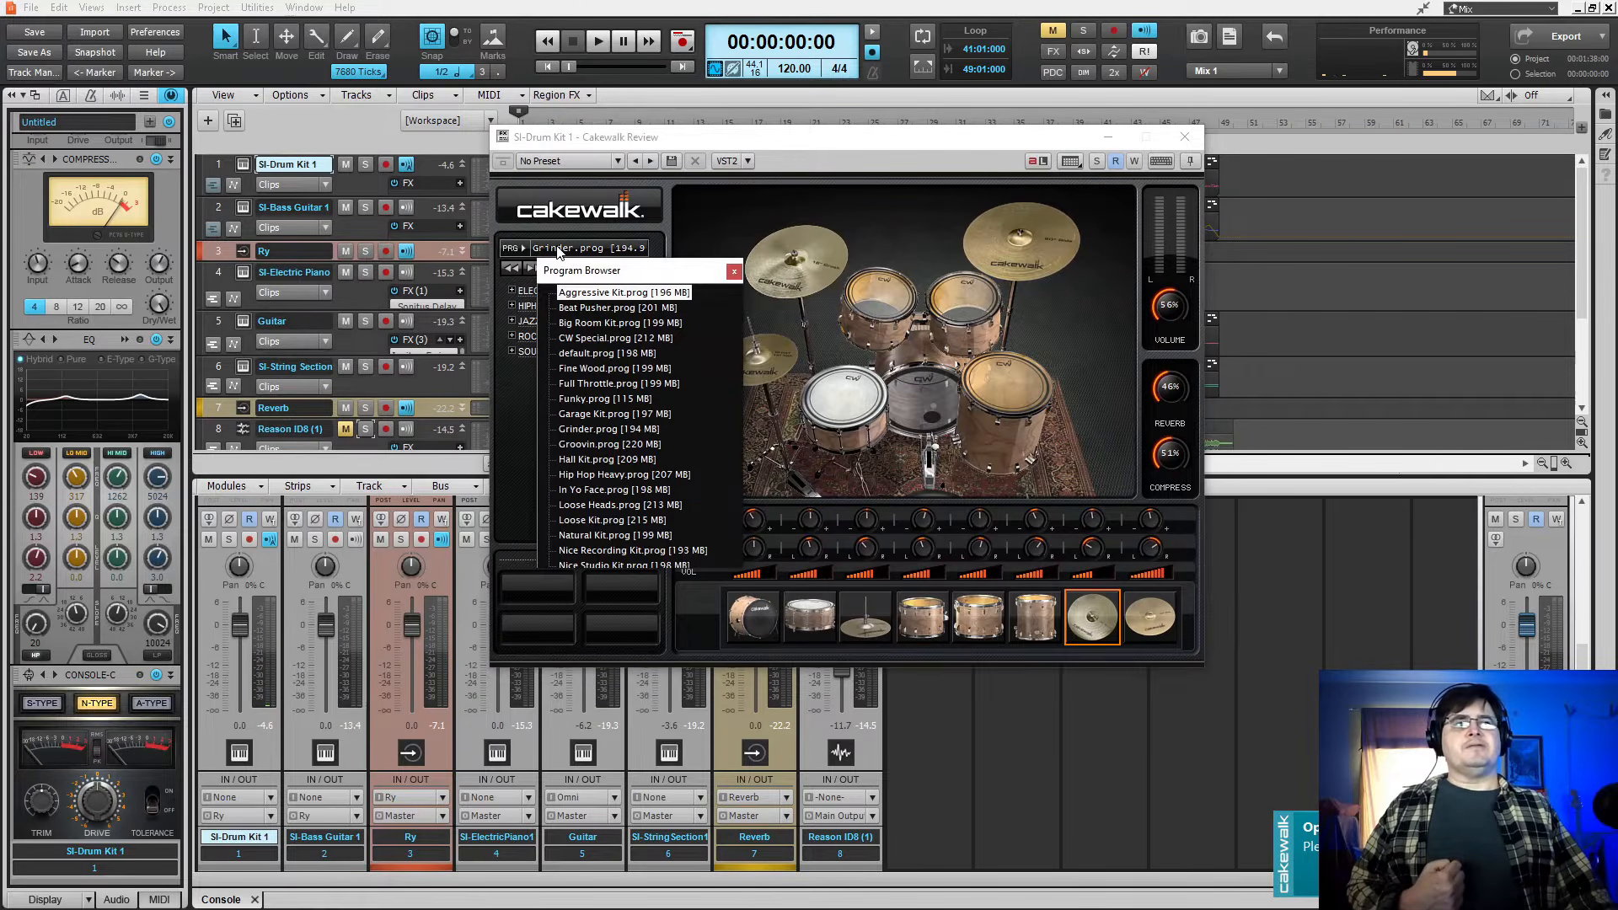
{"action": "left_click", "coordinate": [734, 271]}
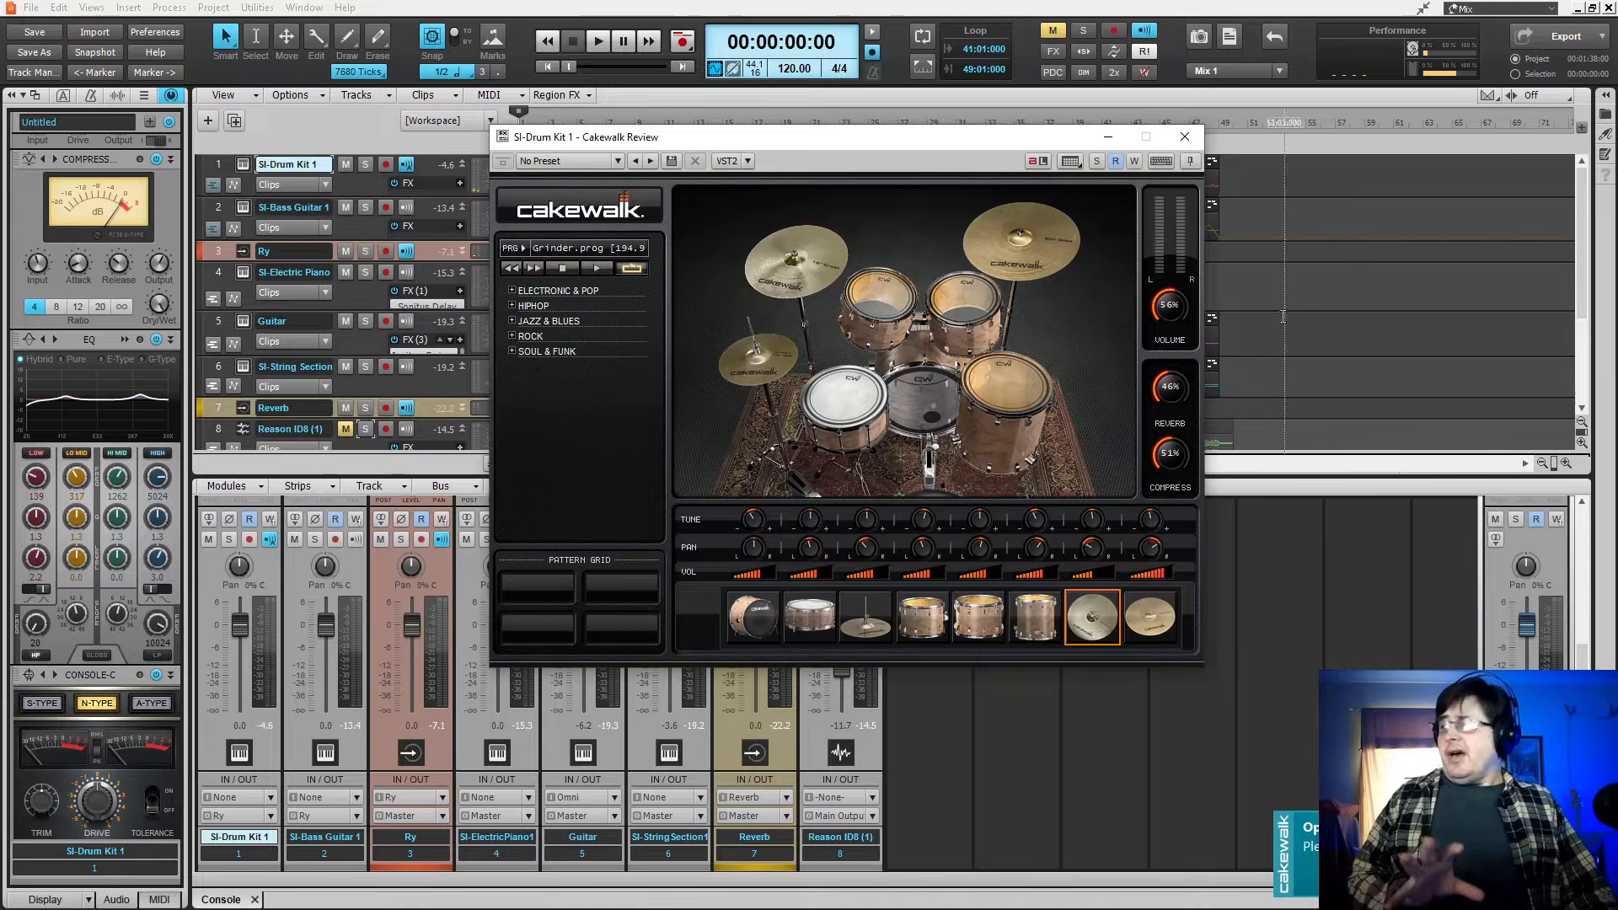
{"action": "left_click", "coordinate": [1184, 135]}
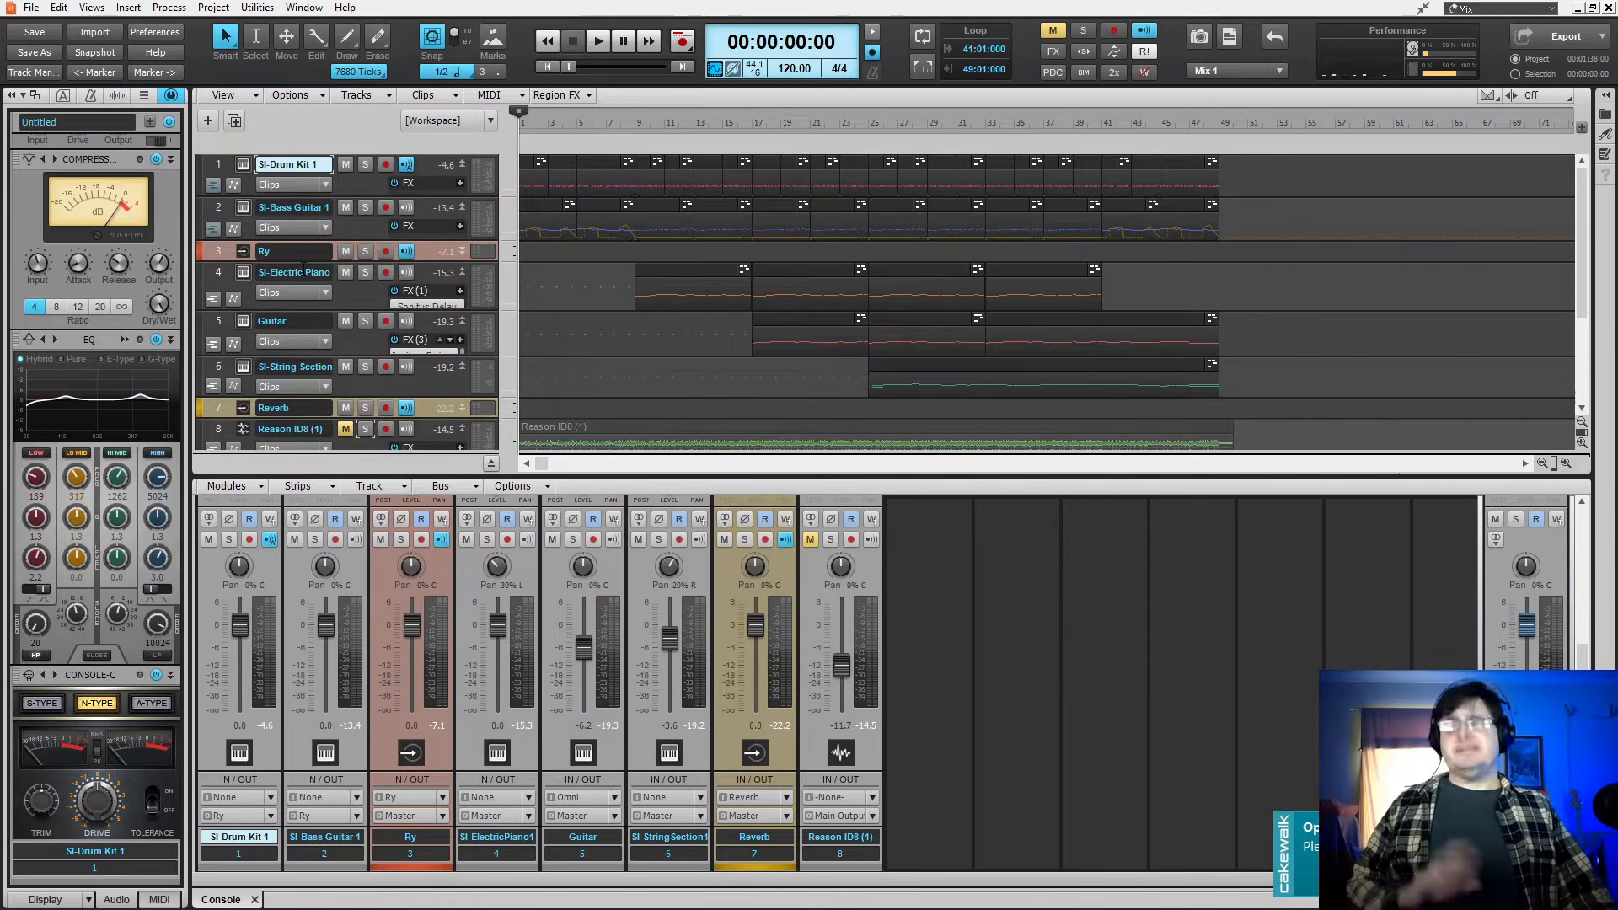
- Open the SI-Bass Guitar 1 instrument, audition a few notes on its strings, and close it
{"action": "left_click", "coordinate": [243, 207]}
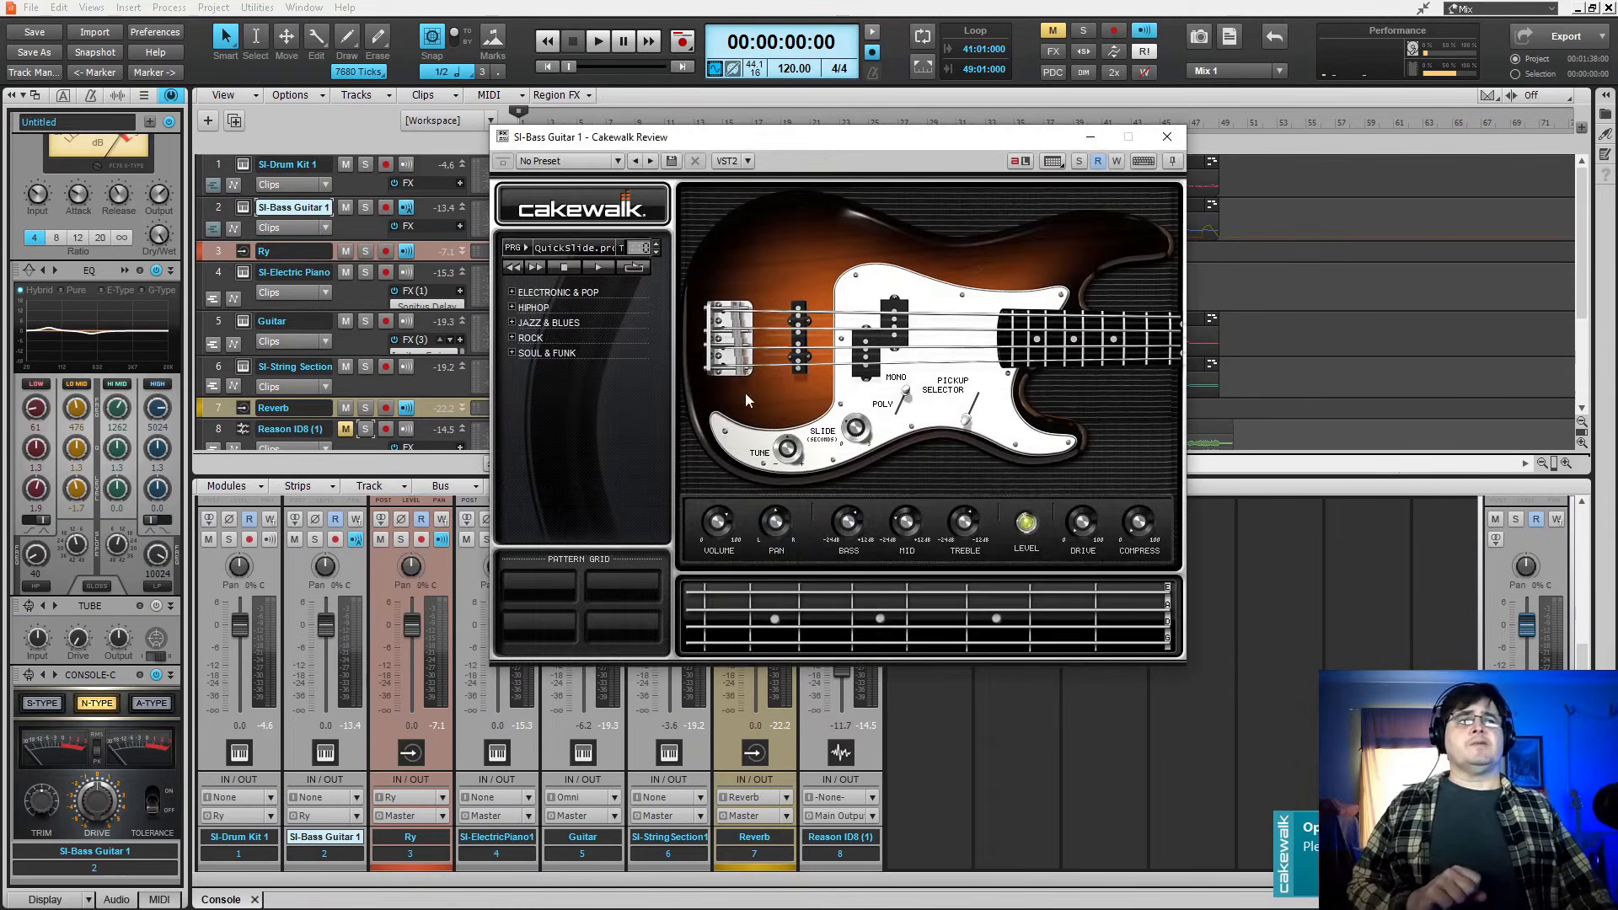
{"action": "left_click", "coordinate": [833, 318]}
{"action": "left_click", "coordinate": [989, 348]}
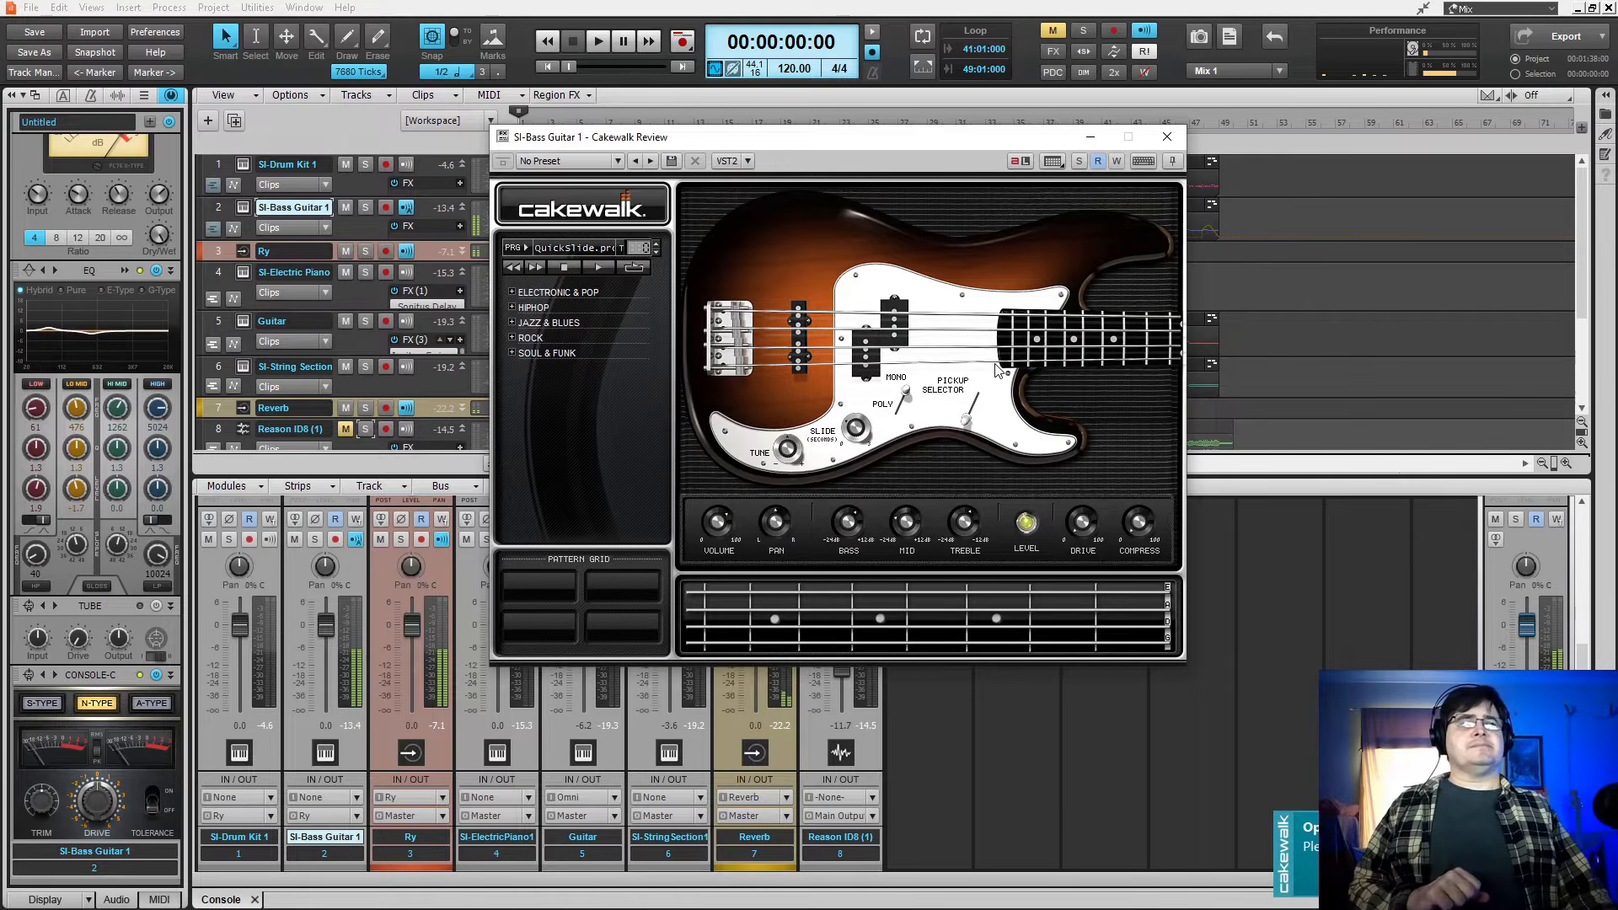
{"action": "left_click", "coordinate": [993, 362]}
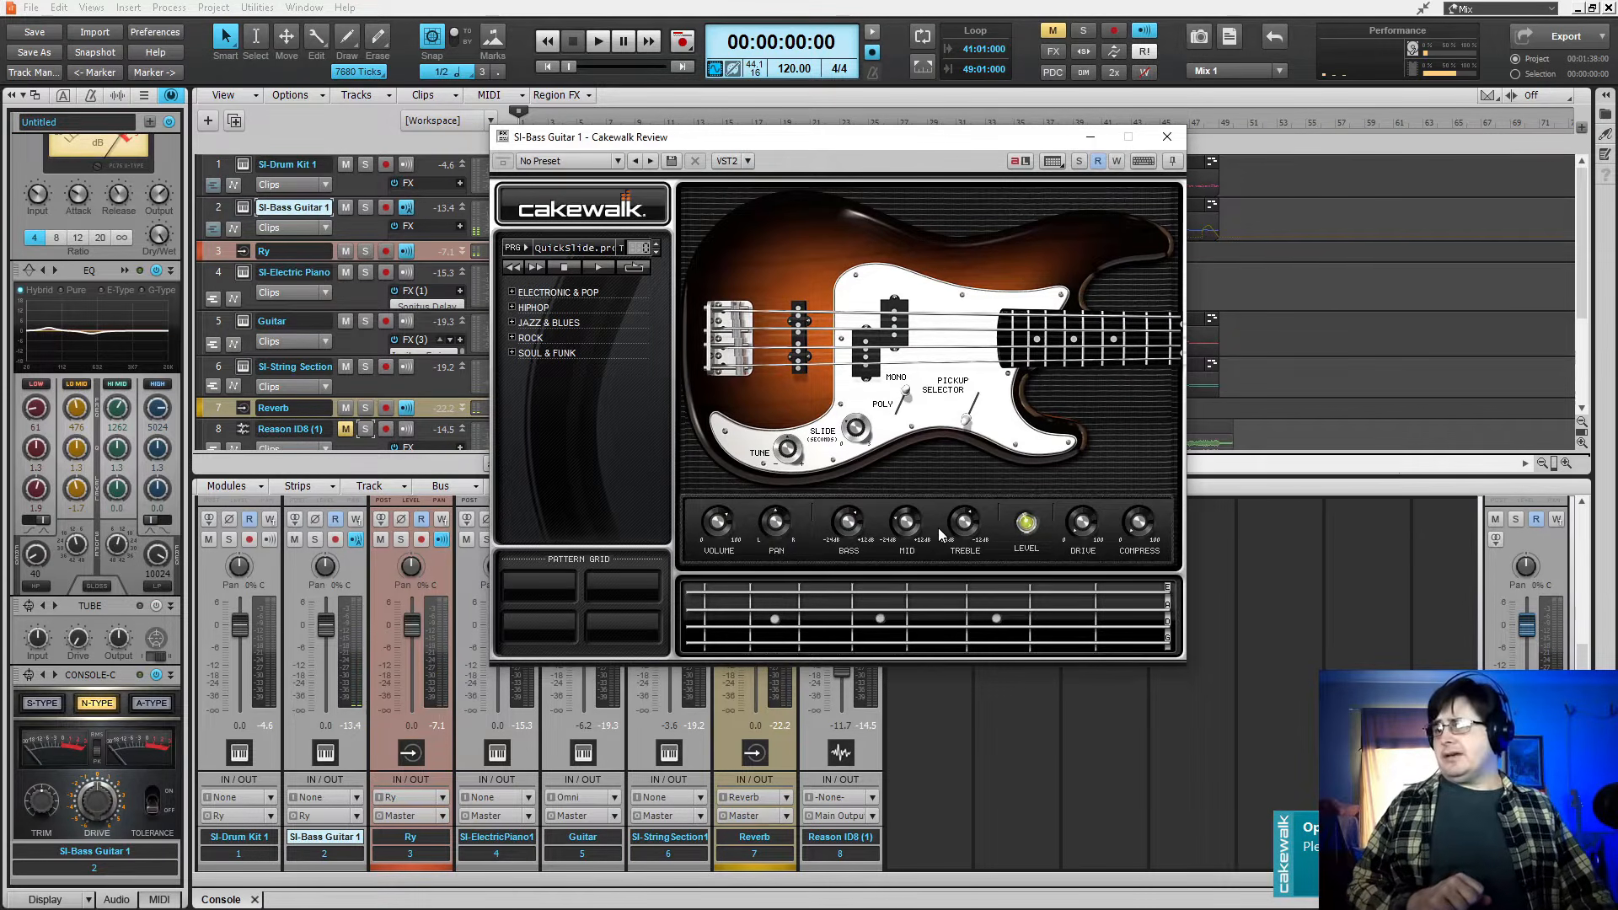
{"action": "left_click", "coordinate": [1167, 136]}
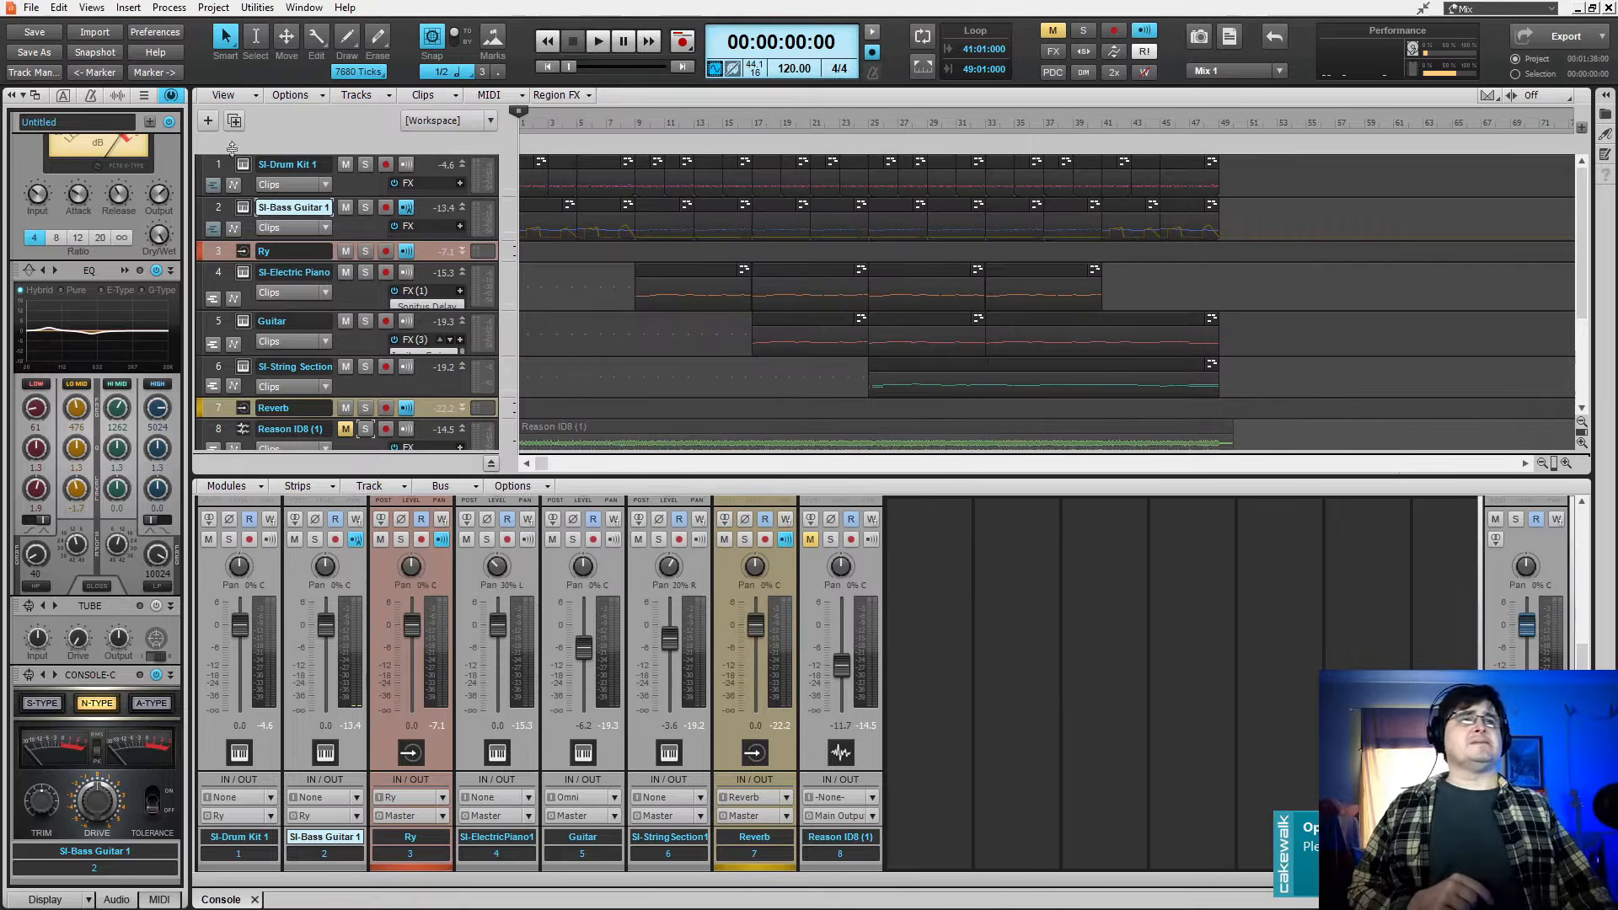
- Open the electric piano track's instrument and audition low, middle and high notes on its keyboard
{"action": "left_click", "coordinate": [243, 273]}
{"action": "left_click", "coordinate": [806, 624]}
{"action": "left_click", "coordinate": [919, 624]}
{"action": "left_click", "coordinate": [1001, 624]}
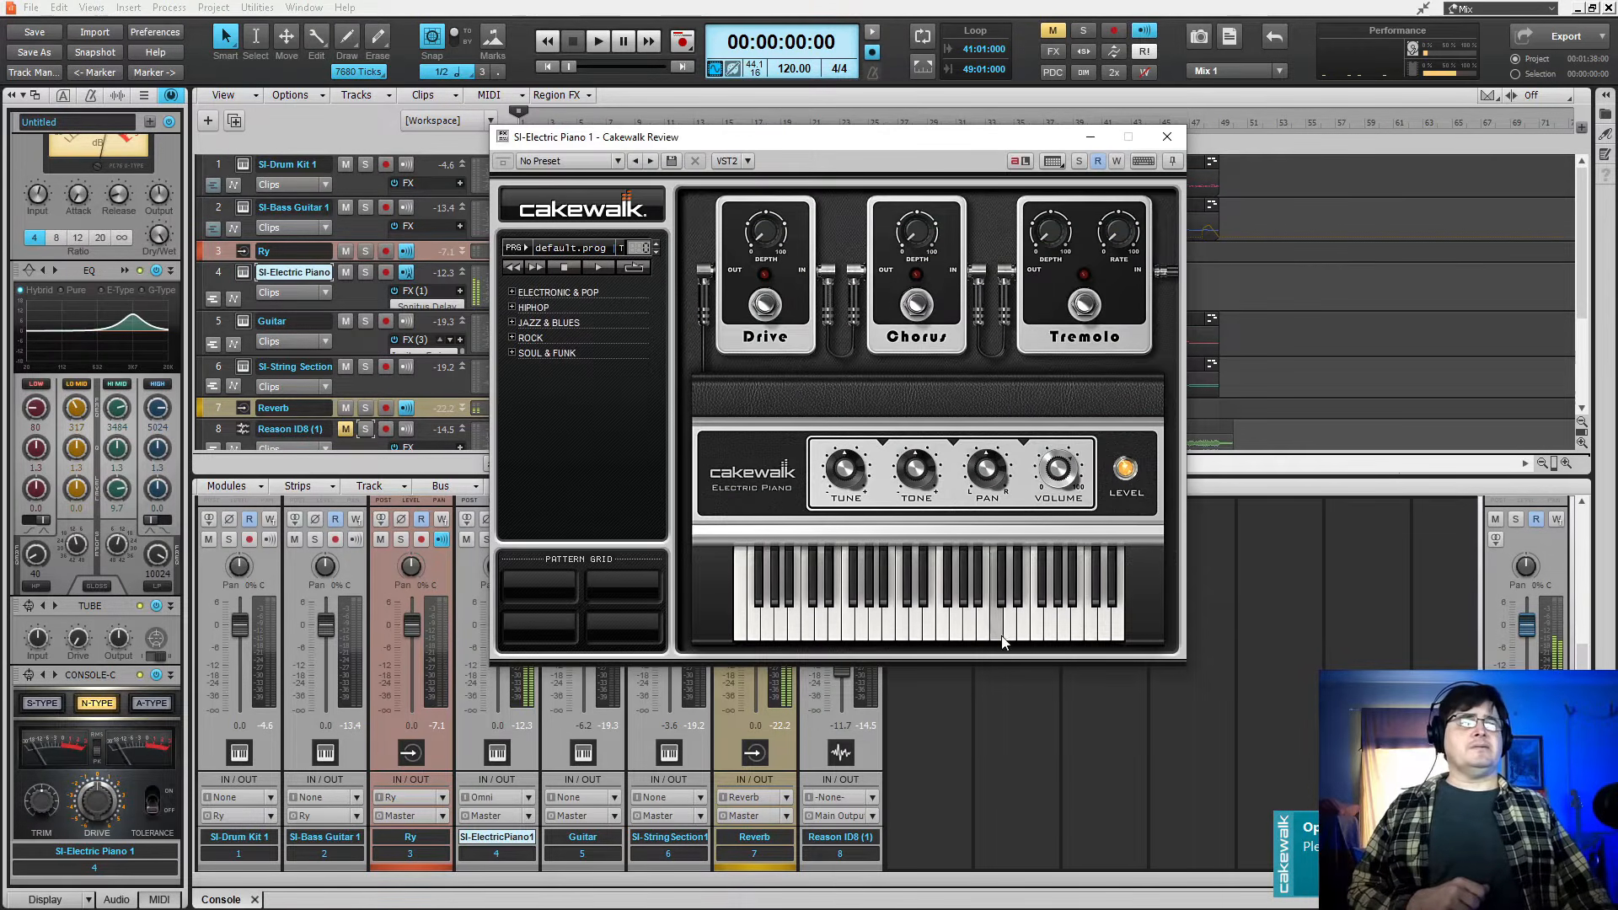
{"action": "left_click", "coordinate": [1011, 624]}
{"action": "left_click", "coordinate": [1023, 623]}
{"action": "left_click", "coordinate": [928, 623]}
{"action": "left_click", "coordinate": [851, 618]}
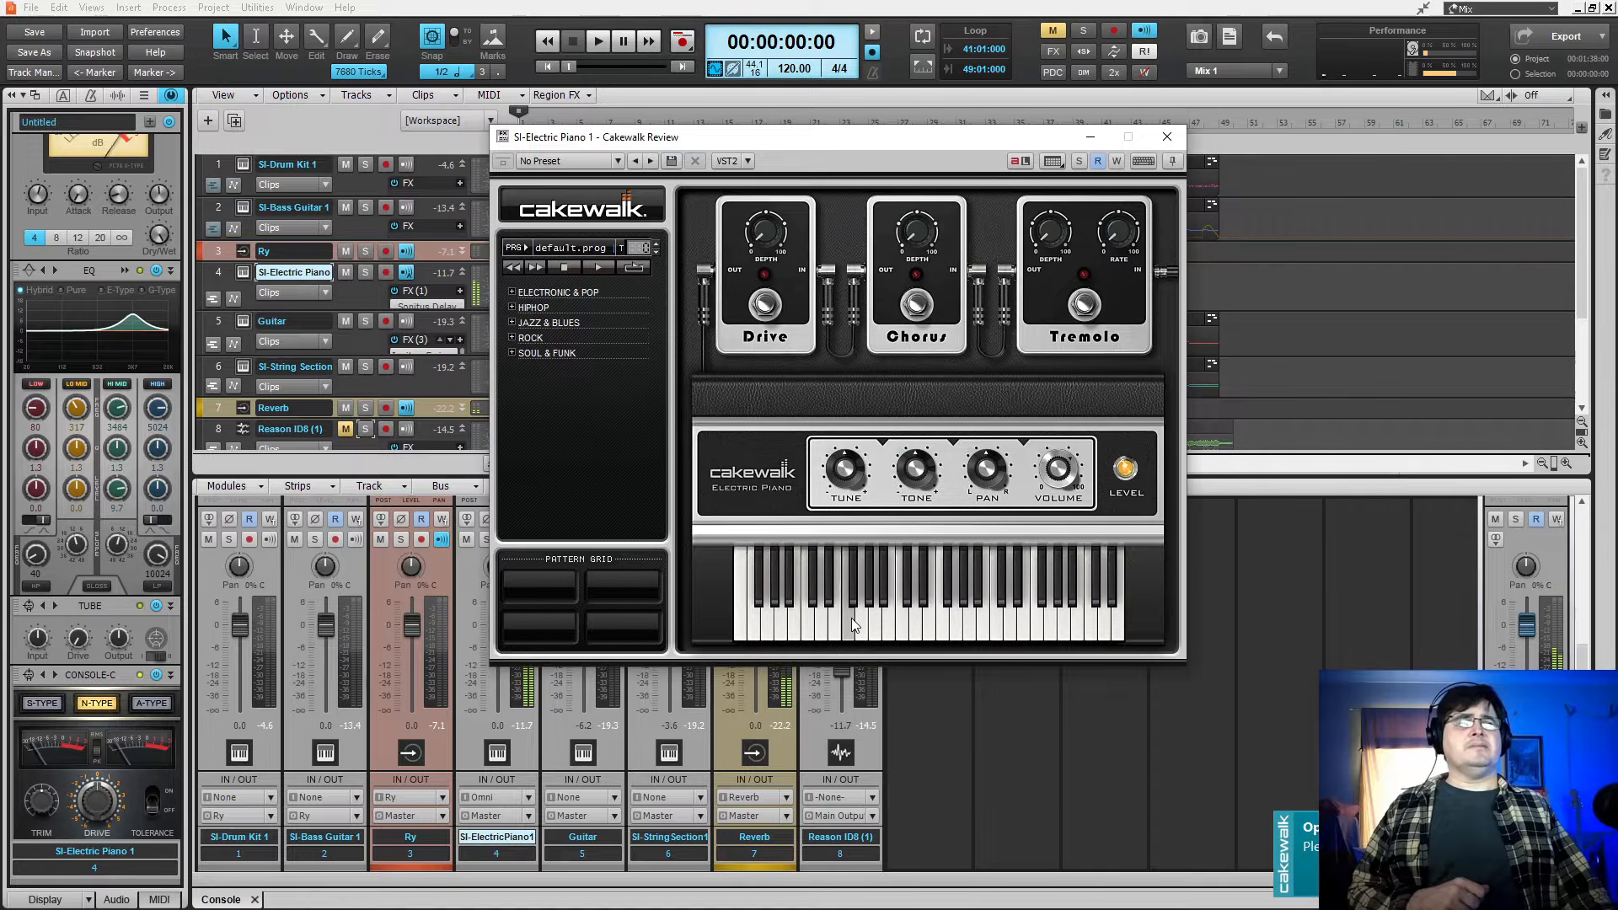
{"action": "left_click", "coordinate": [809, 624]}
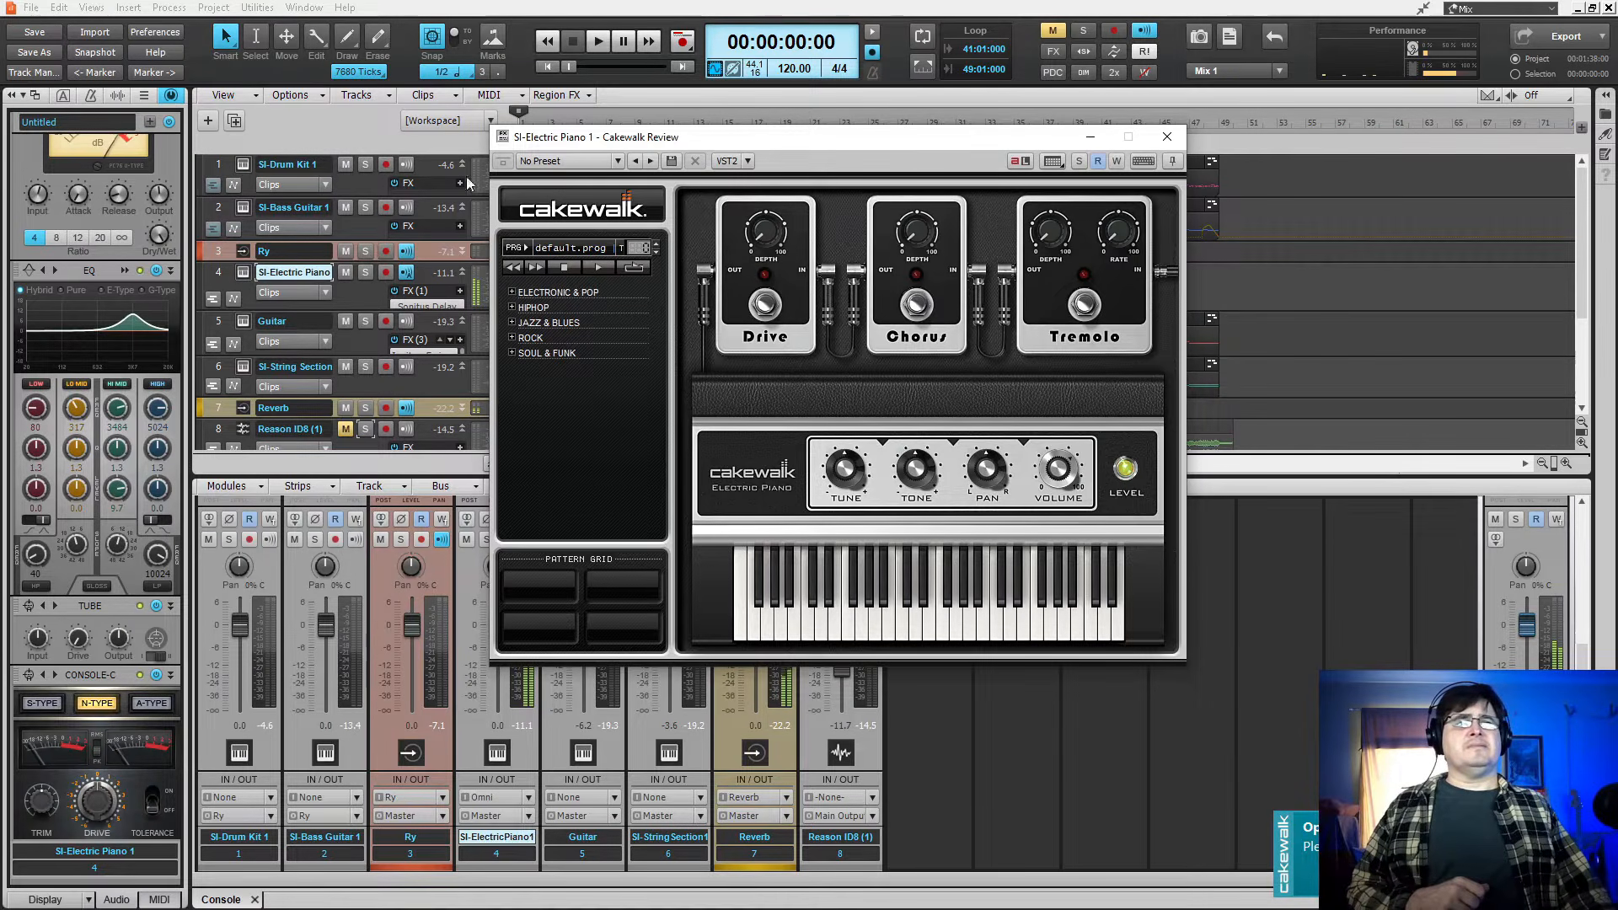
- Look through the electric piano's program list without loading another program, and close the instrument
{"action": "left_click", "coordinate": [578, 249]}
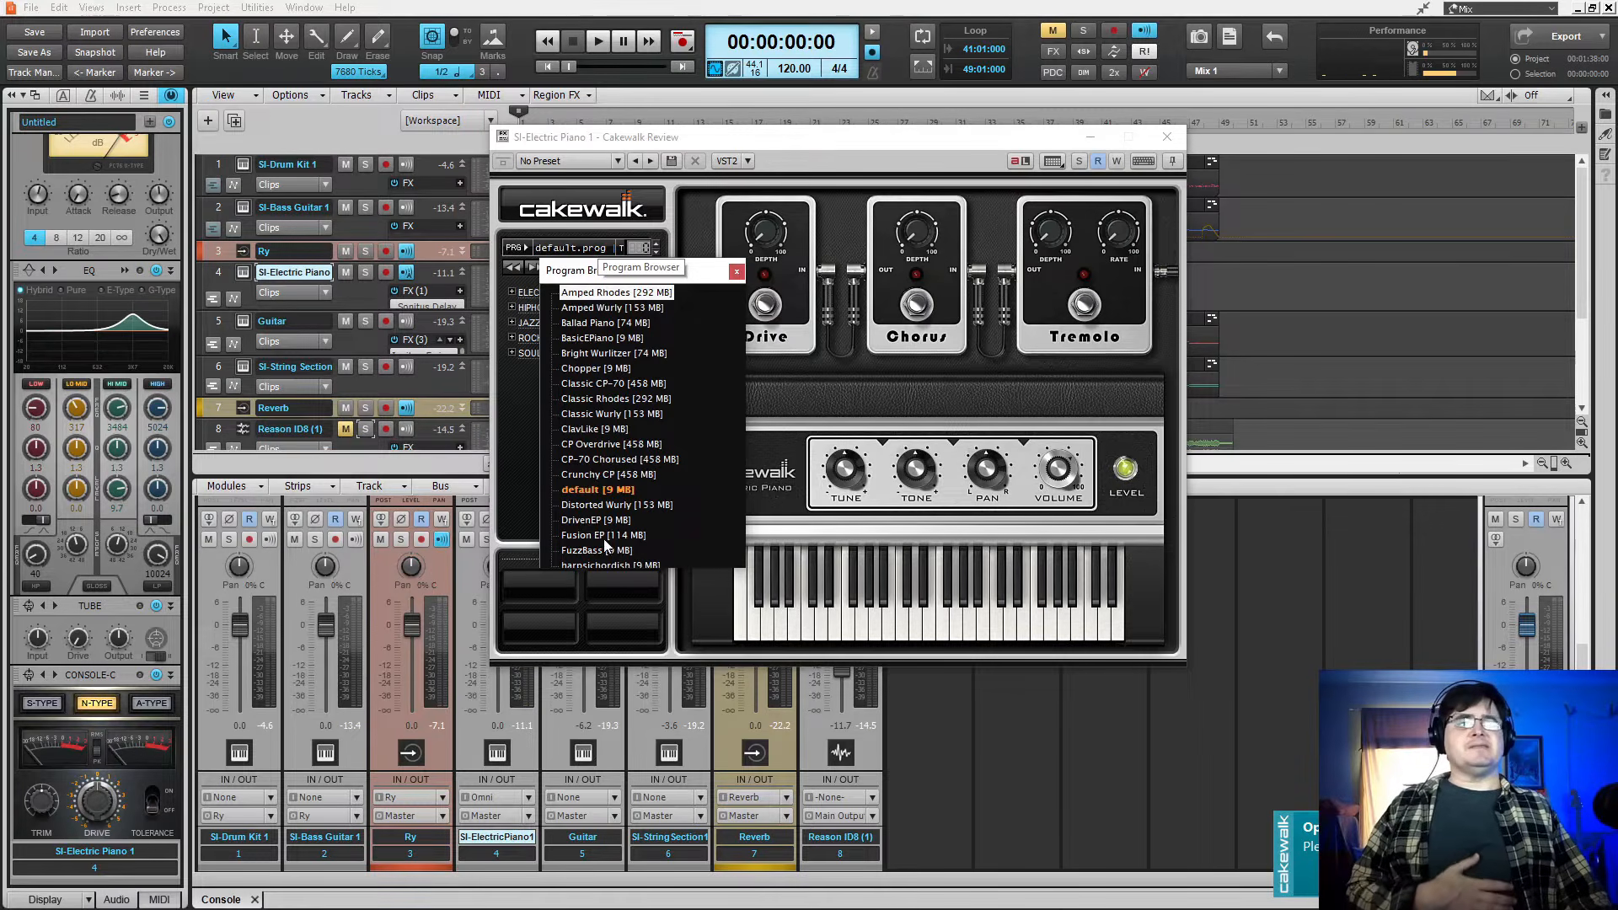
{"action": "left_click", "coordinate": [736, 270]}
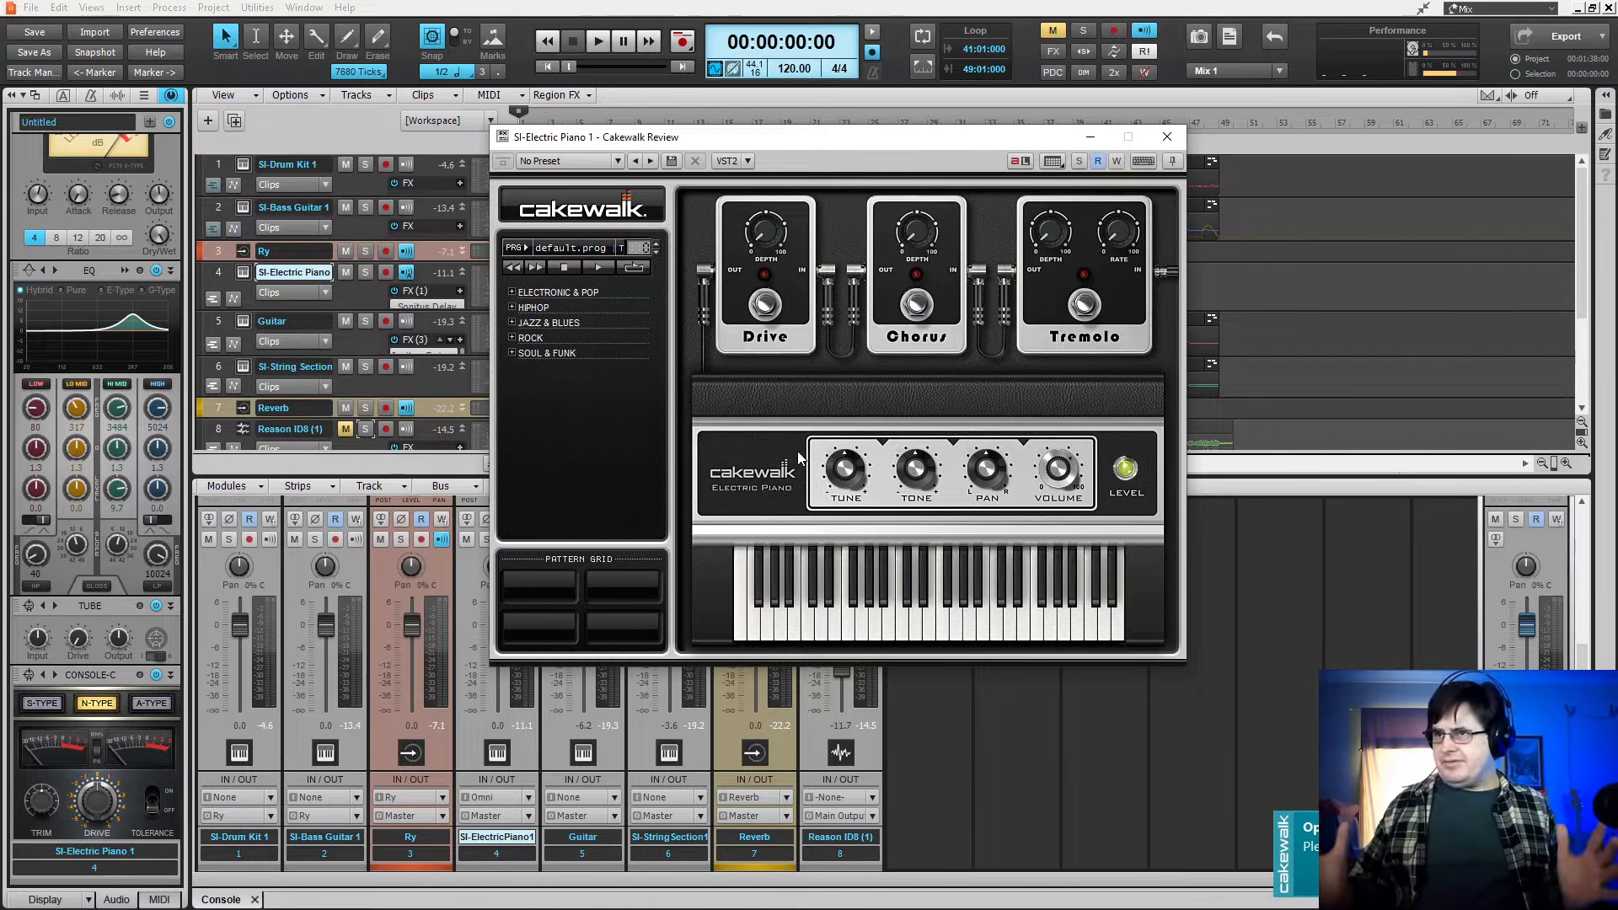
{"action": "left_click", "coordinate": [1166, 138]}
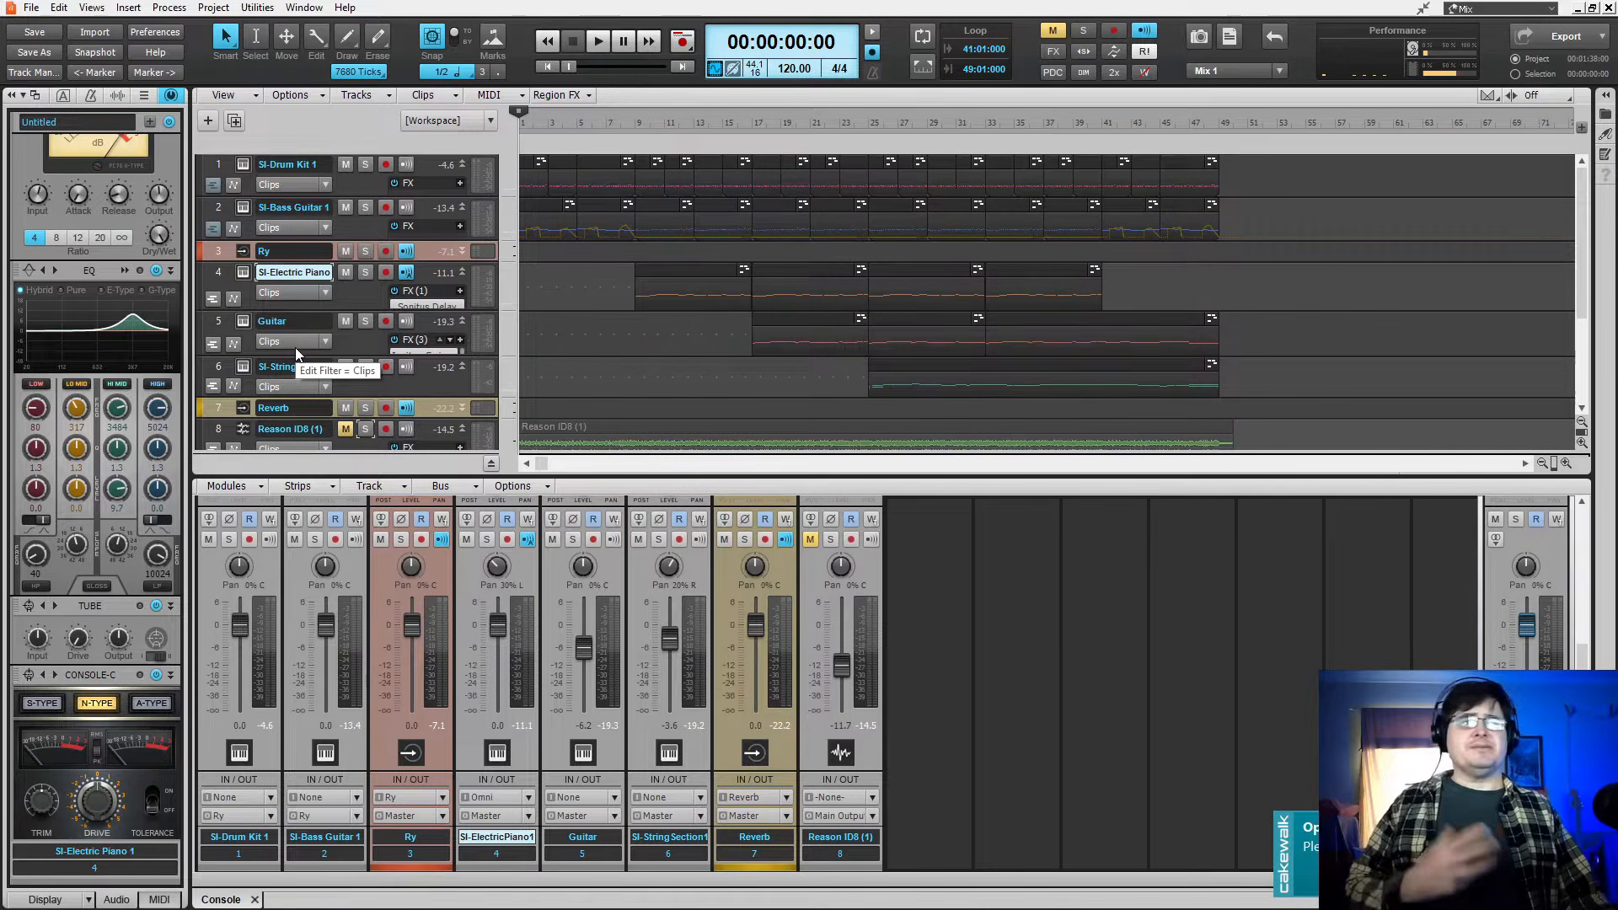
- Open the Guitar track's TTS-1 synth, browse the preset sound categories for channel 2, and close it
{"action": "left_click", "coordinate": [245, 320]}
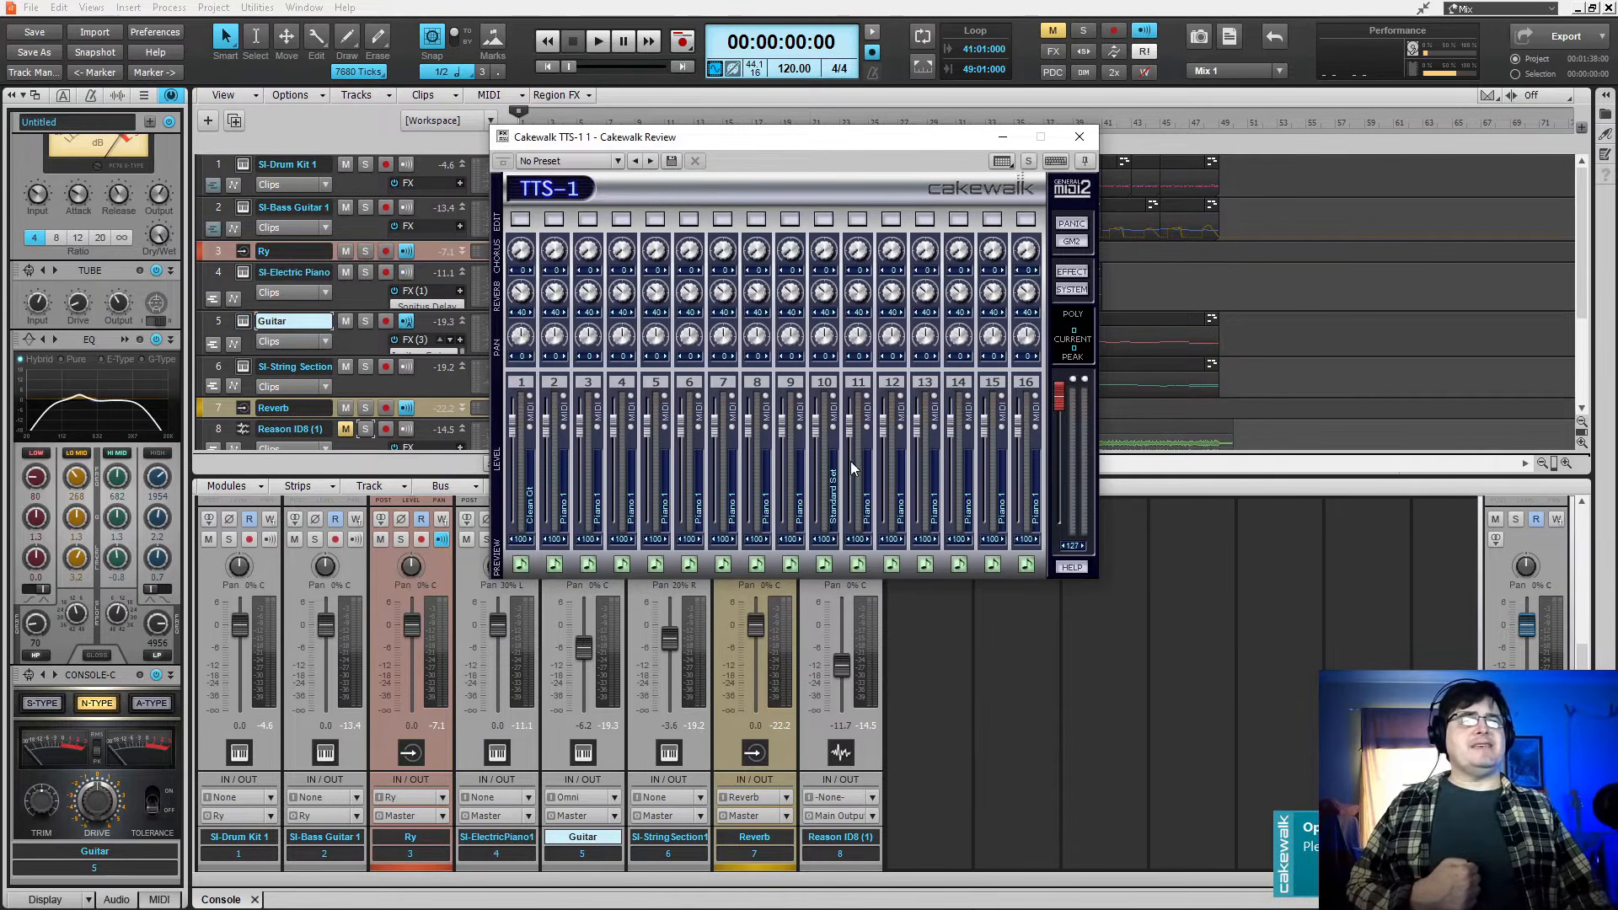
{"action": "right_click", "coordinate": [564, 524]}
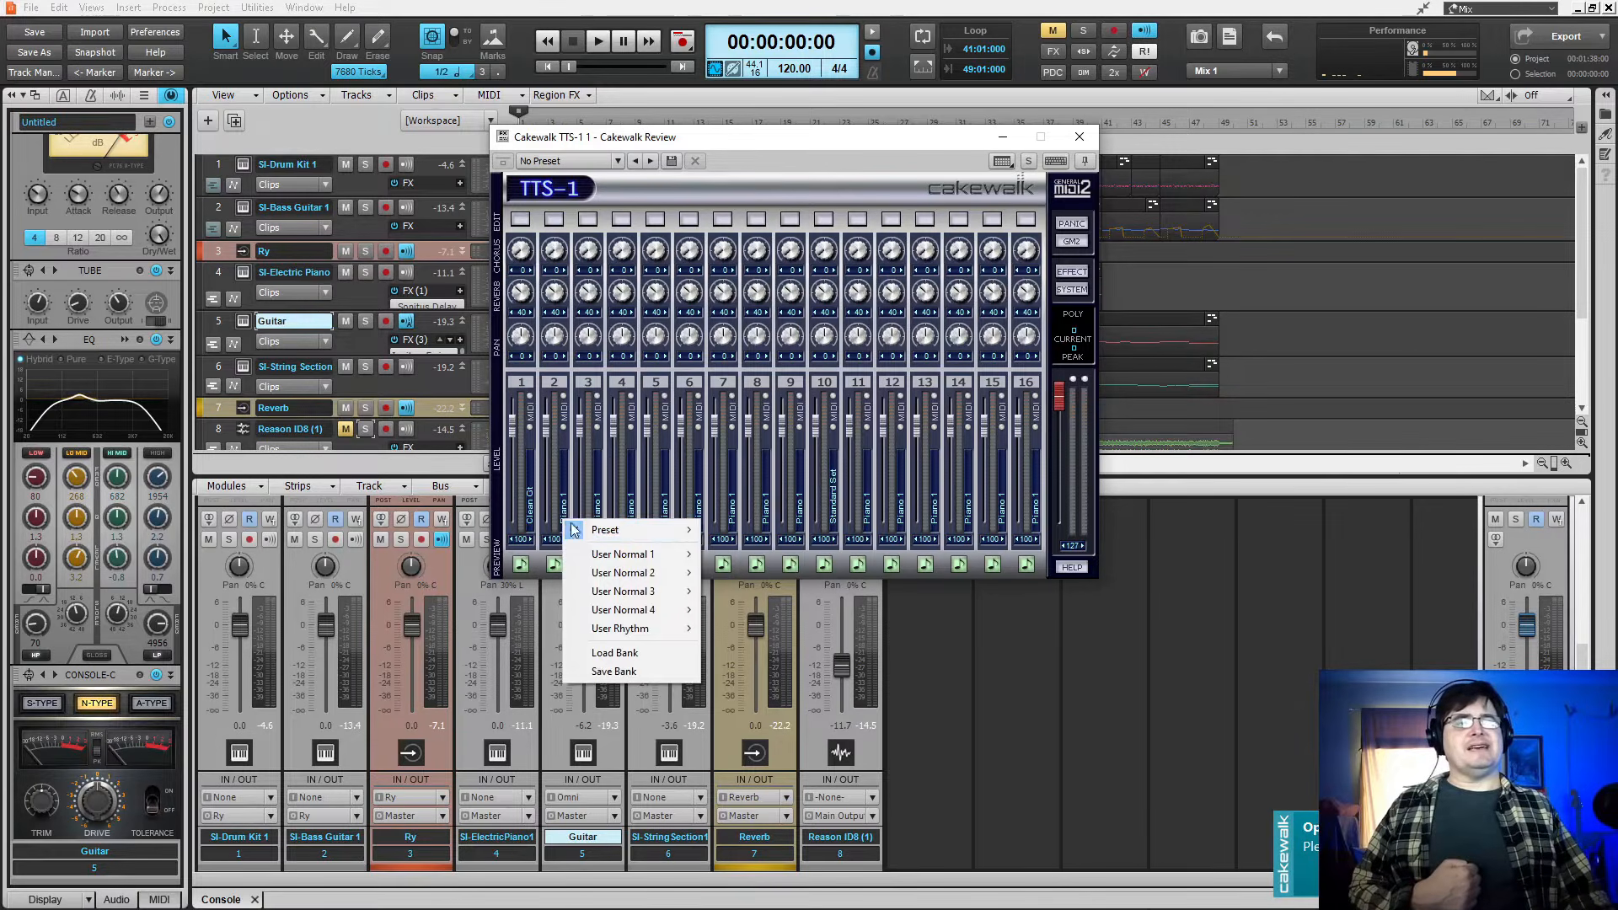
{"action": "mouse_move", "coordinate": [592, 556]}
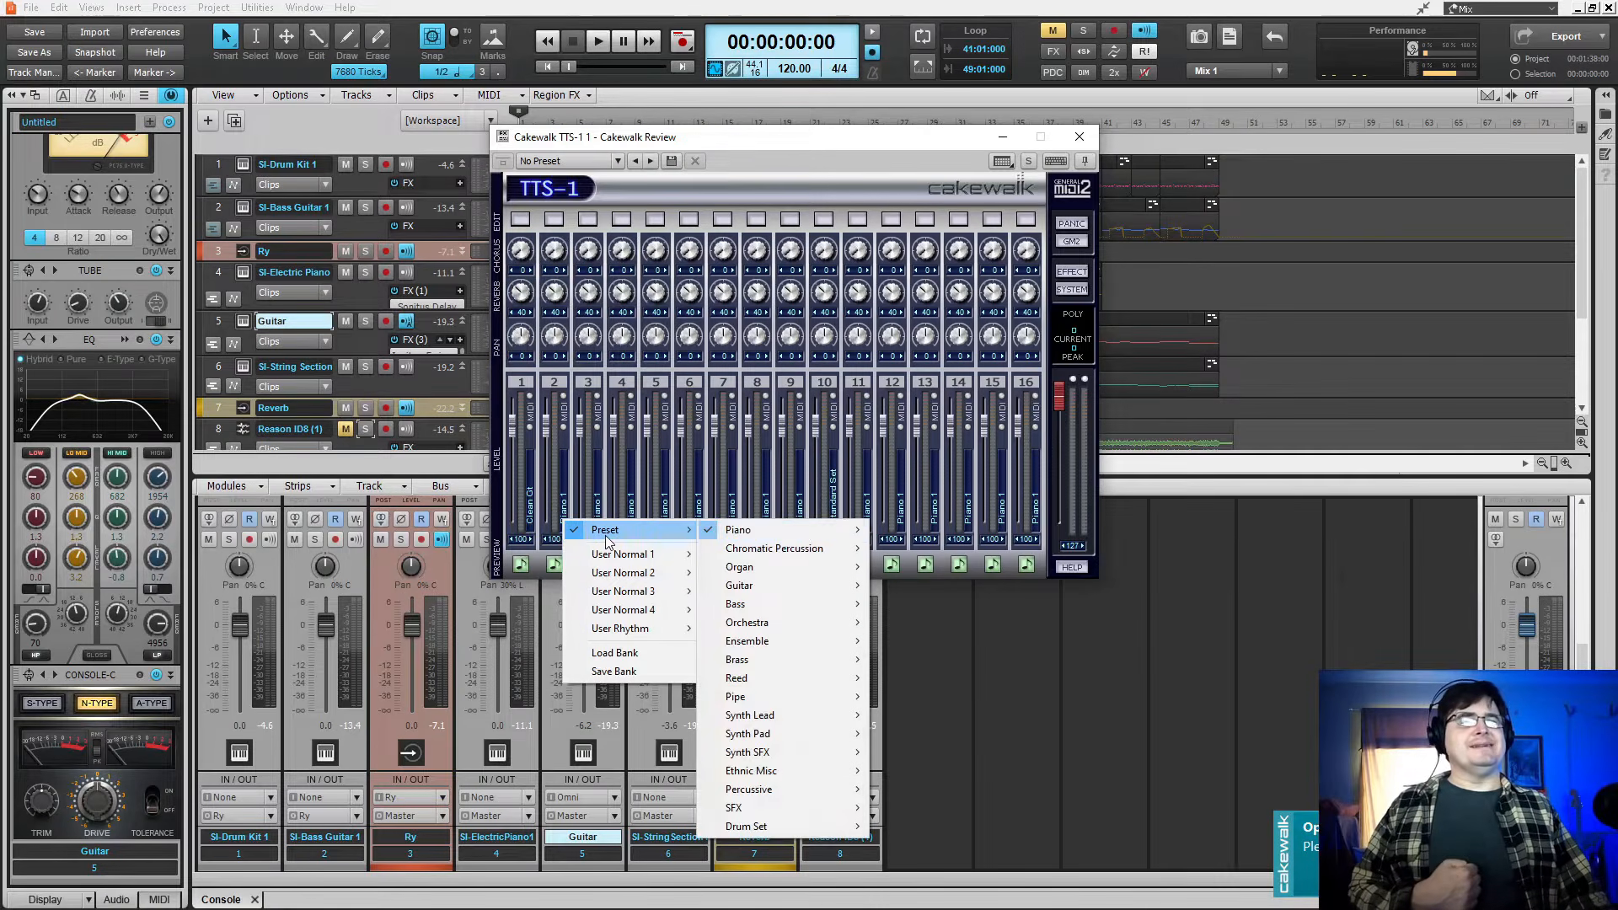
{"action": "mouse_move", "coordinate": [802, 529]}
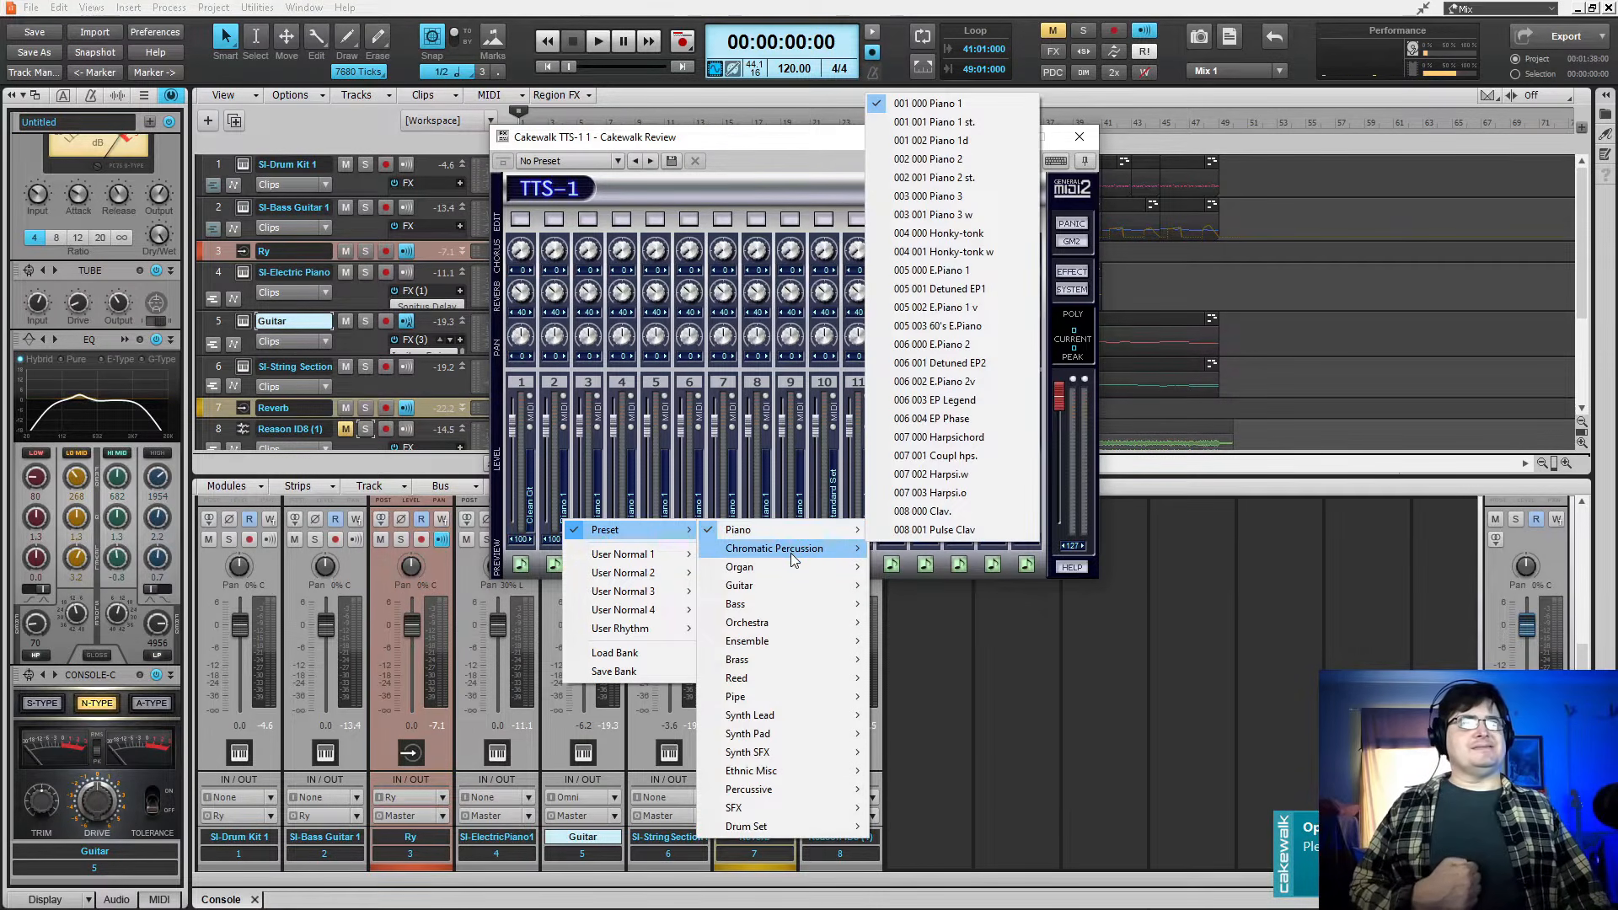
{"action": "mouse_move", "coordinate": [787, 573]}
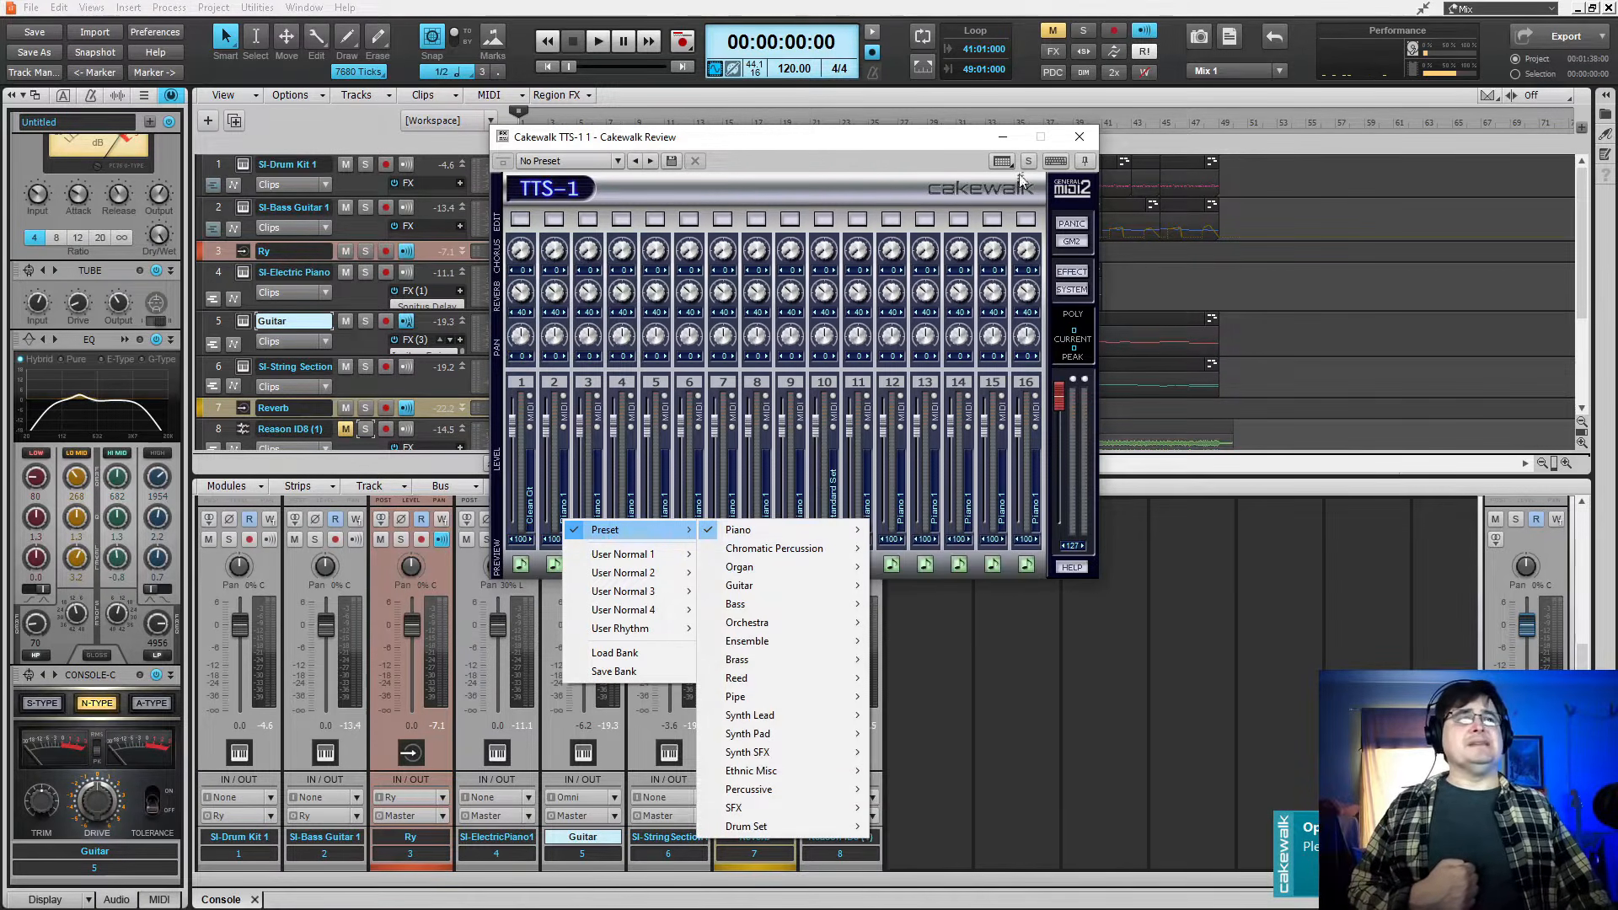
{"action": "left_click", "coordinate": [1079, 137]}
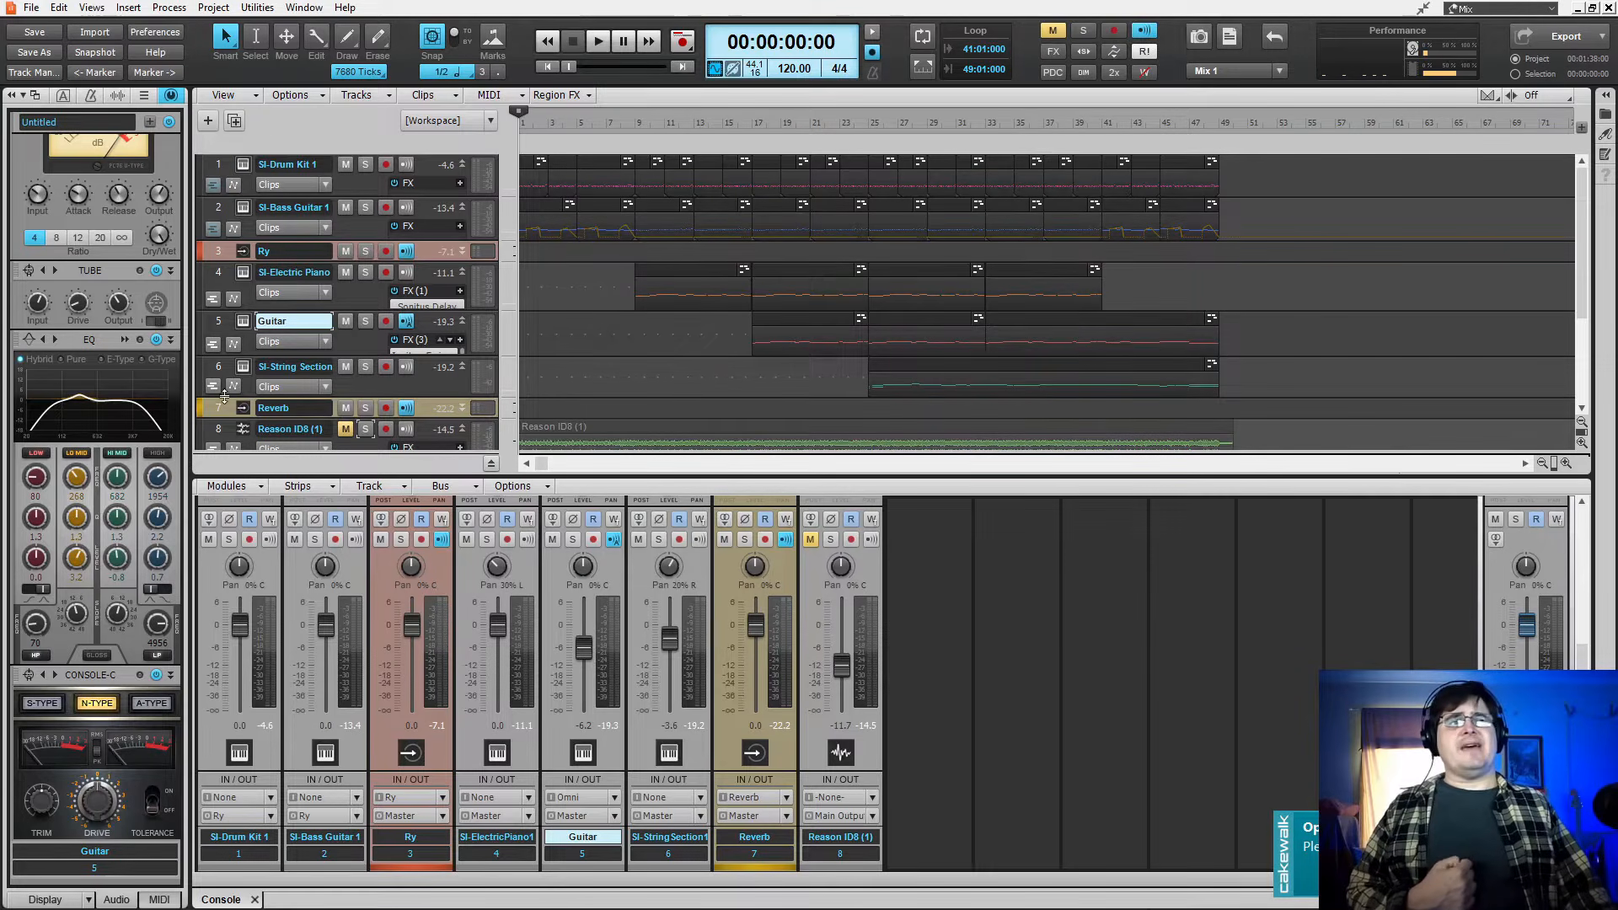
- Open the SI-String Section 1 instrument, audition notes across its bass, cello and violin ranges, and close it
{"action": "left_click", "coordinate": [241, 368]}
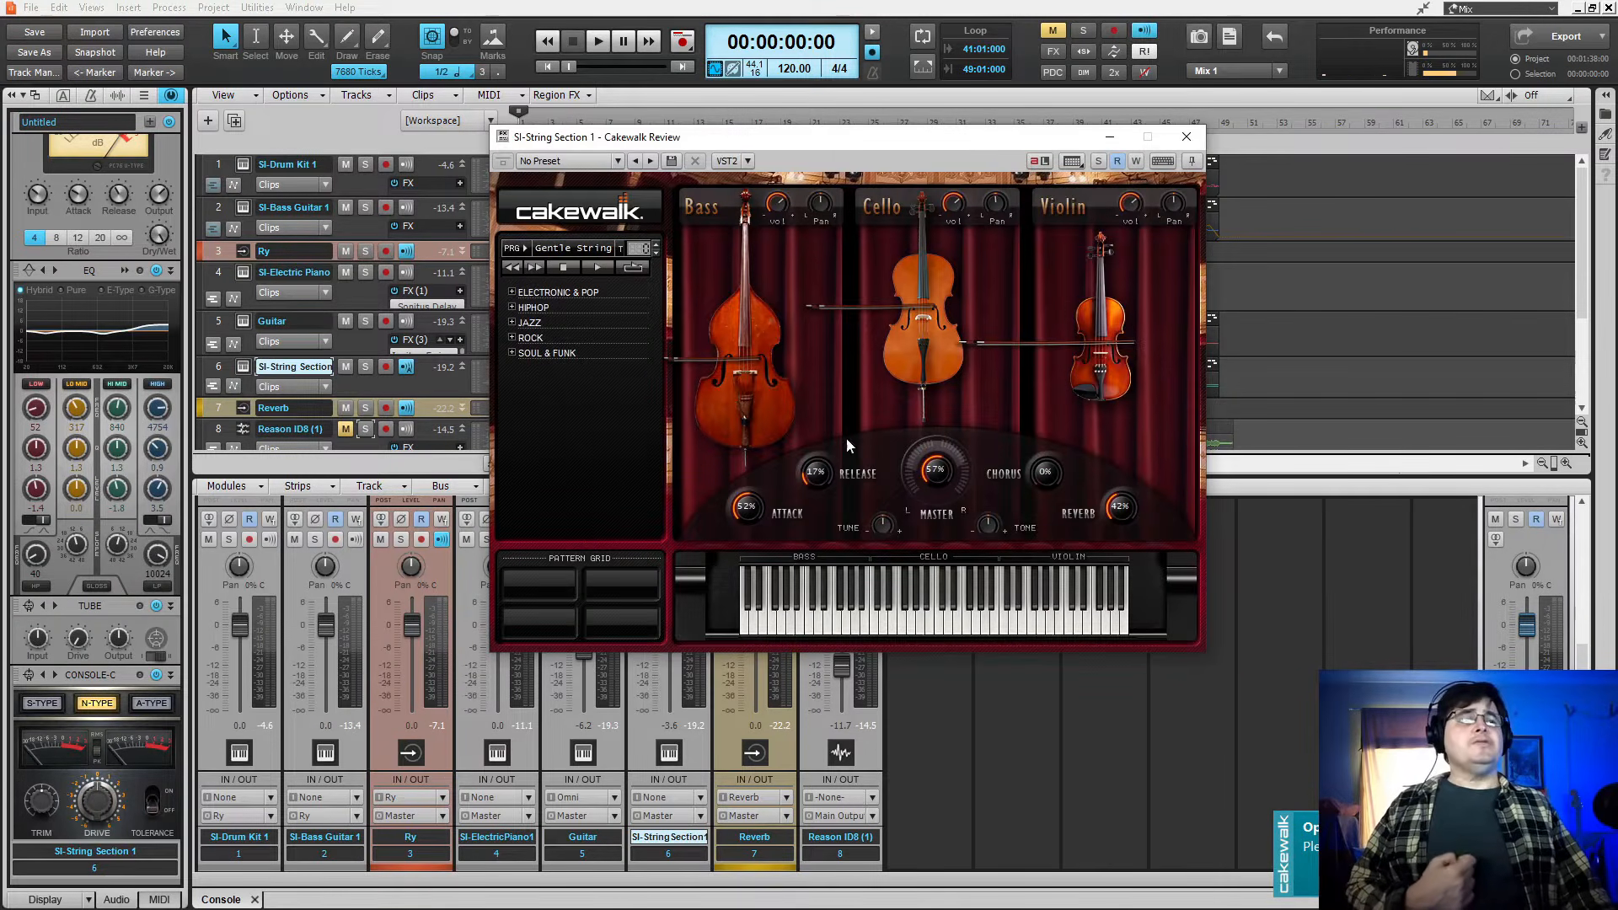
{"action": "left_click", "coordinate": [830, 621]}
{"action": "left_click", "coordinate": [975, 630]}
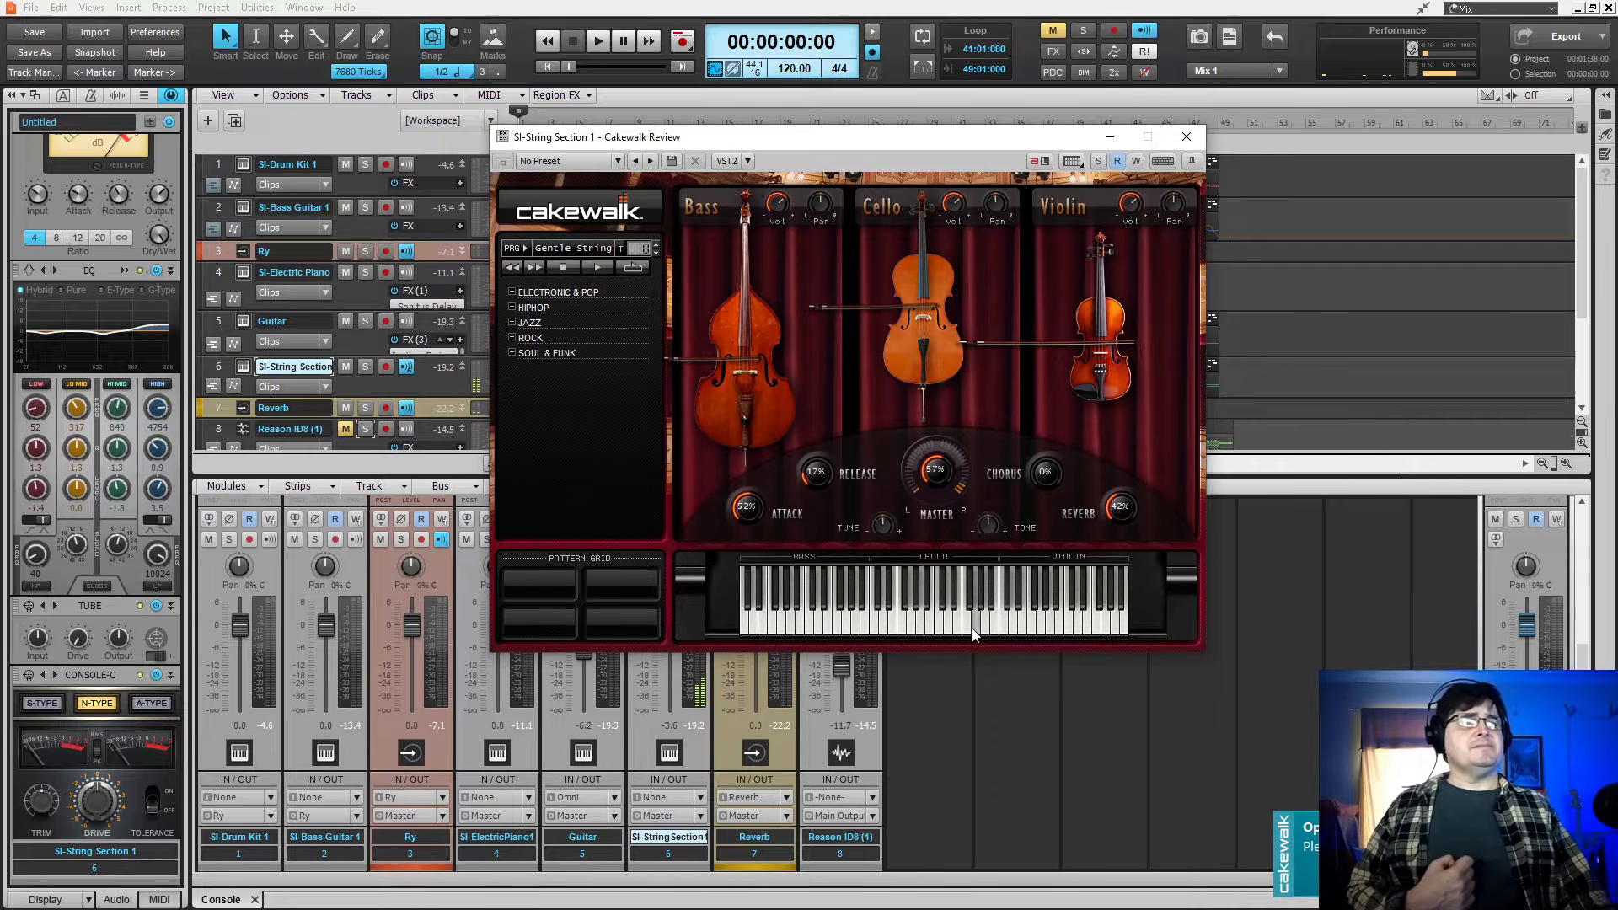
{"action": "left_click", "coordinate": [1070, 627]}
{"action": "left_click", "coordinate": [1125, 628]}
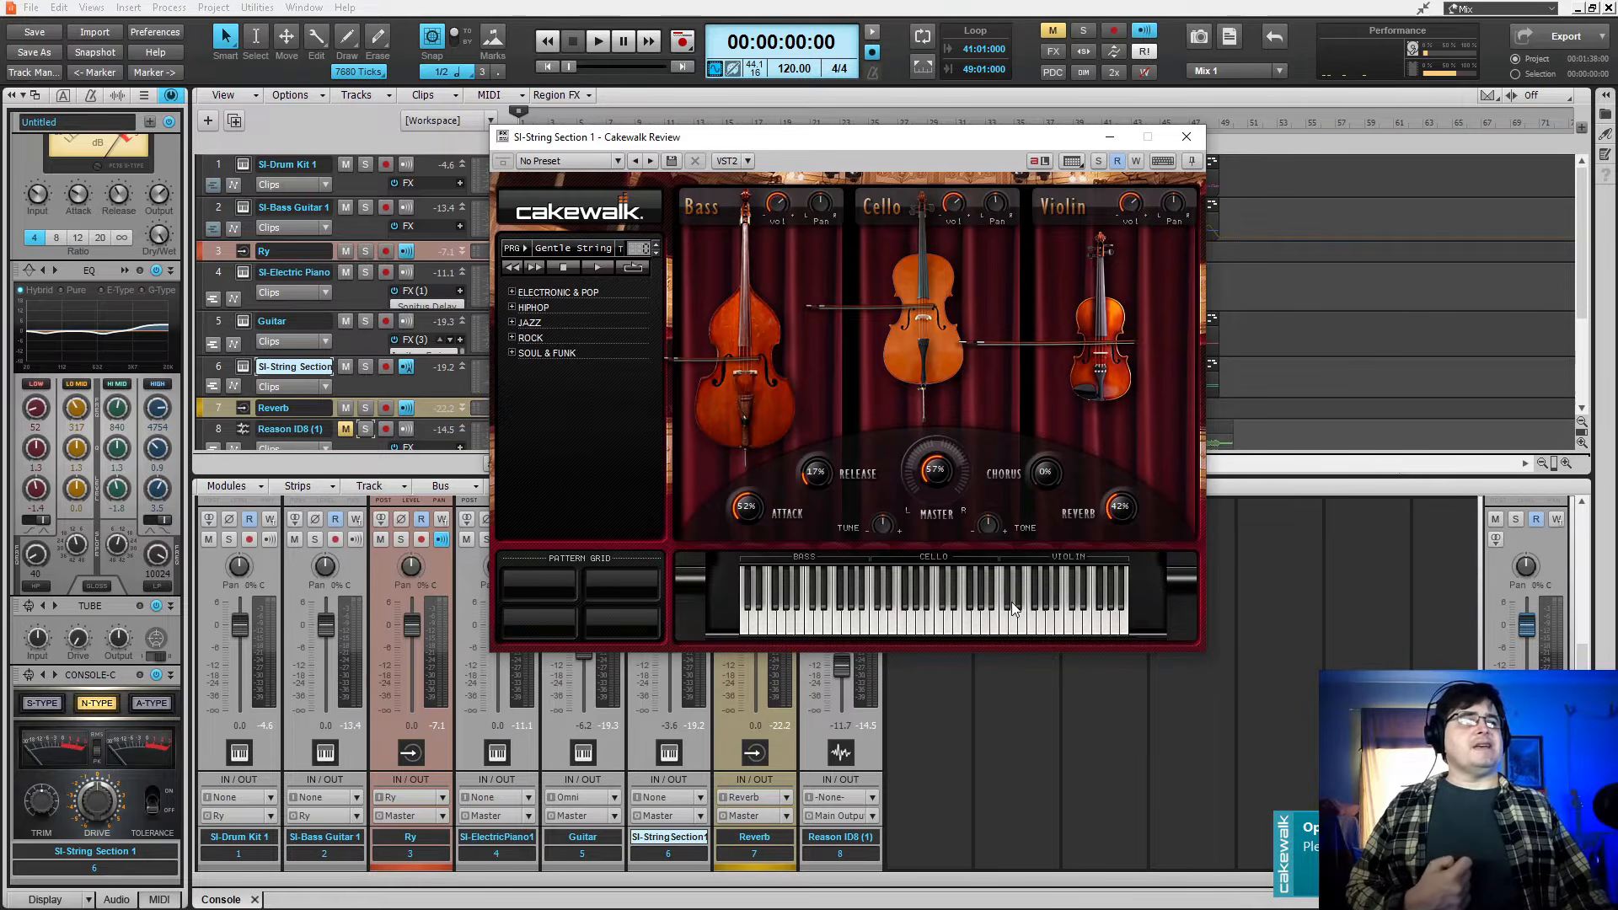
{"action": "mouse_move", "coordinate": [1078, 615]}
{"action": "left_mouse_down"}
{"action": "mouse_move", "coordinate": [795, 613]}
{"action": "mouse_move", "coordinate": [1092, 610]}
{"action": "left_mouse_up"}
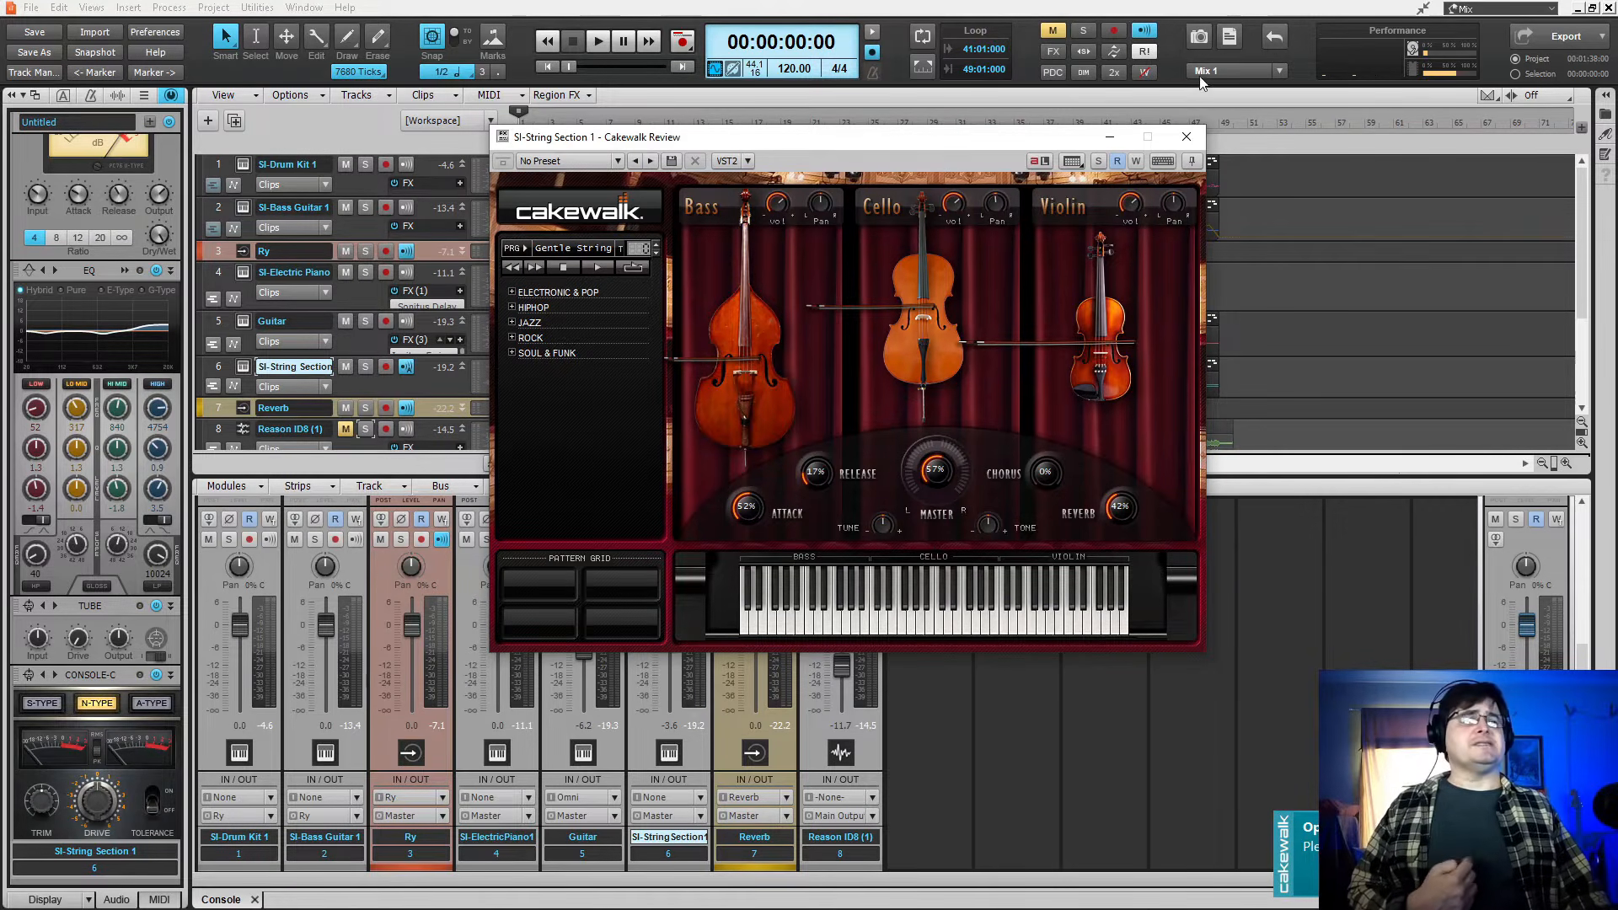
{"action": "left_click", "coordinate": [1187, 137]}
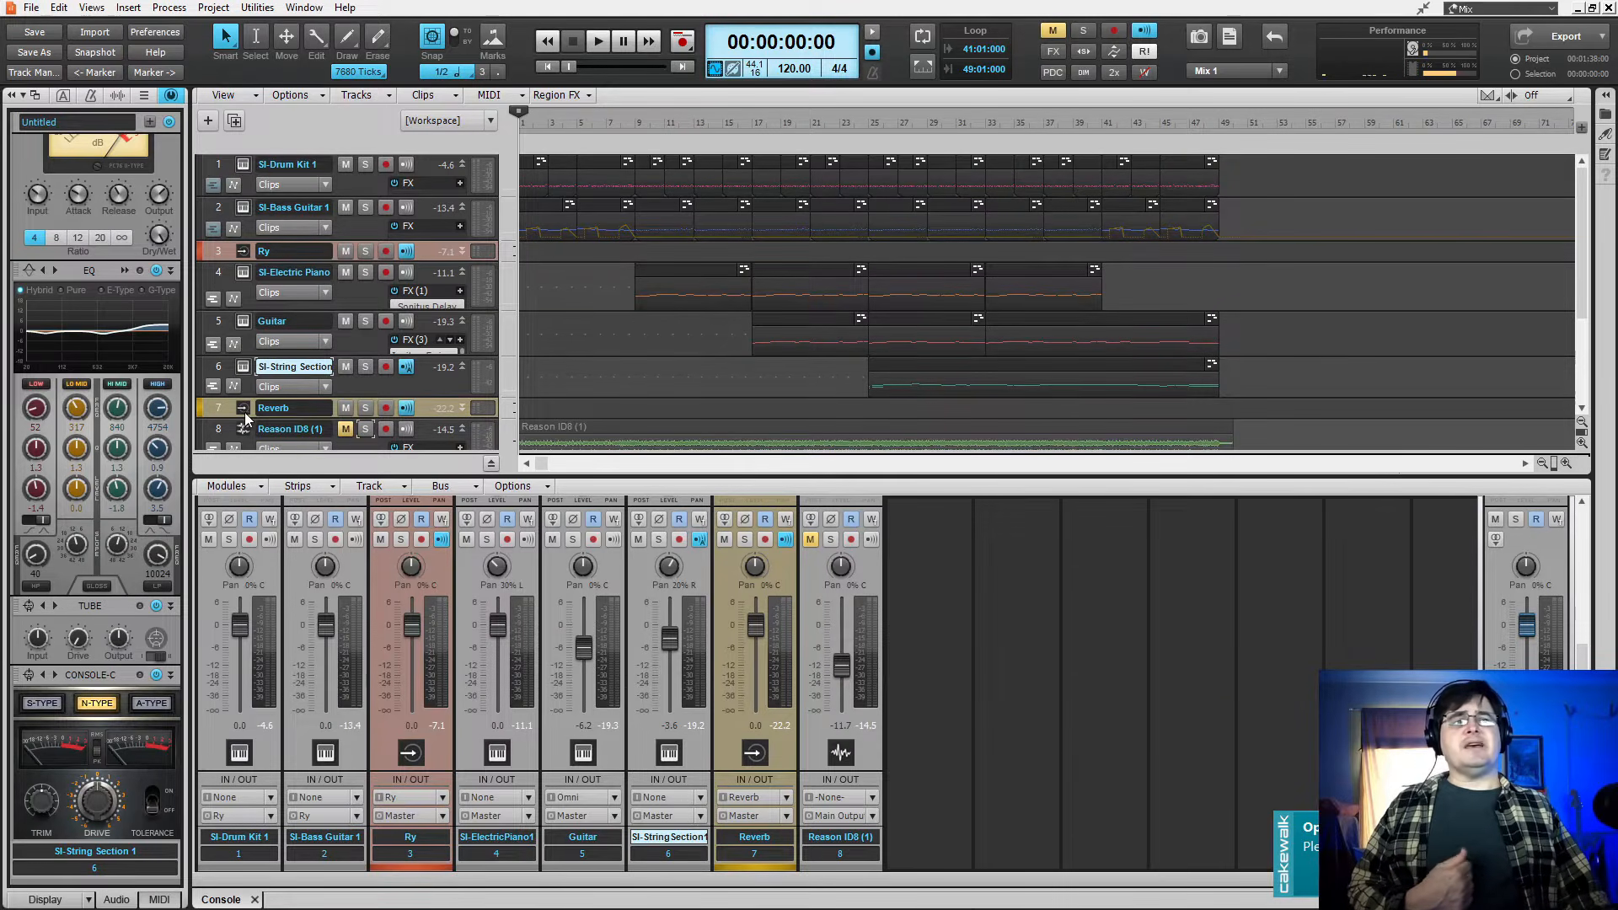
- Open the Sonitus Reverb effect on the Reverb track, look over its settings, and close it
{"action": "scroll", "coordinate": [854, 619], "scroll_direction": "up", "scroll_amount": 4}
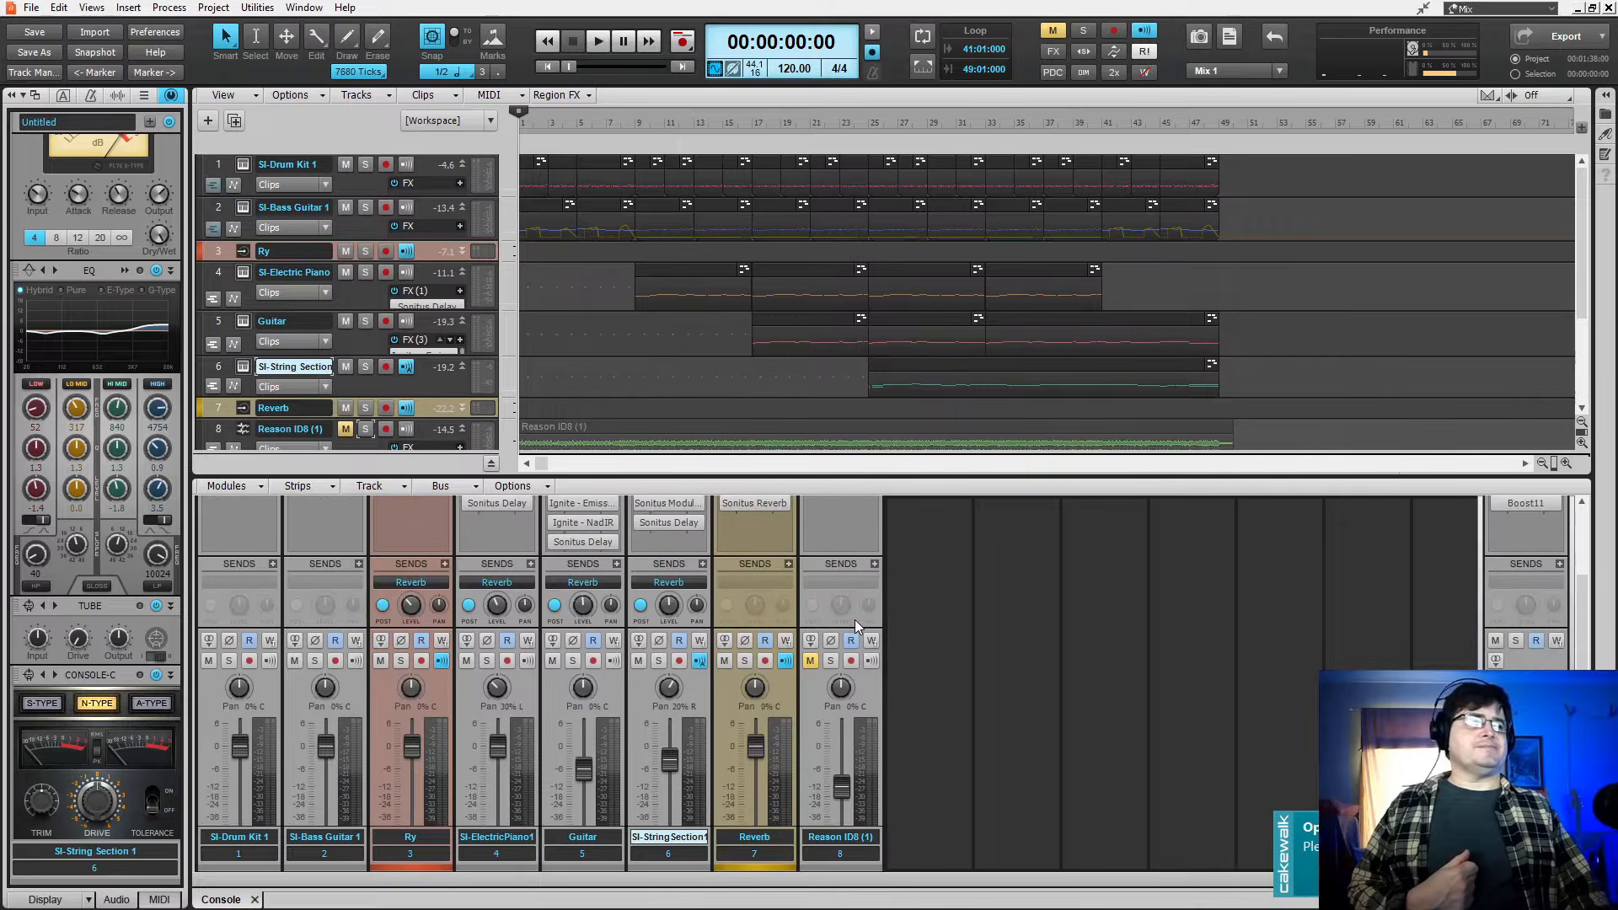
{"action": "double_click", "coordinate": [755, 543]}
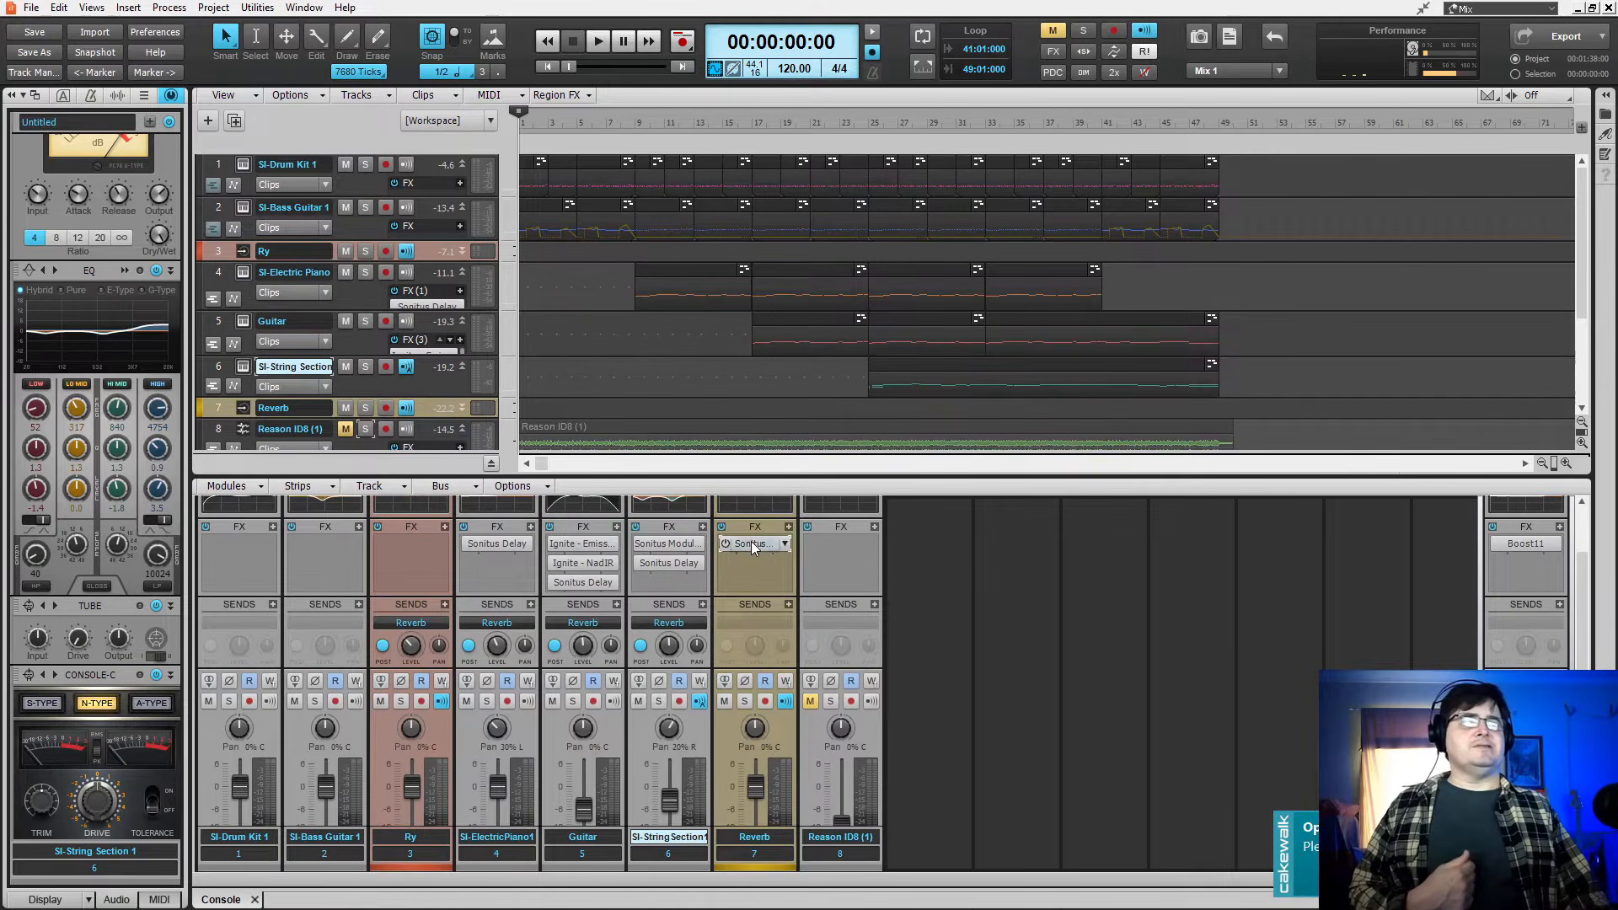
{"action": "left_click_drag", "start_coordinate": [647, 137], "coordinate": [700, 305]}
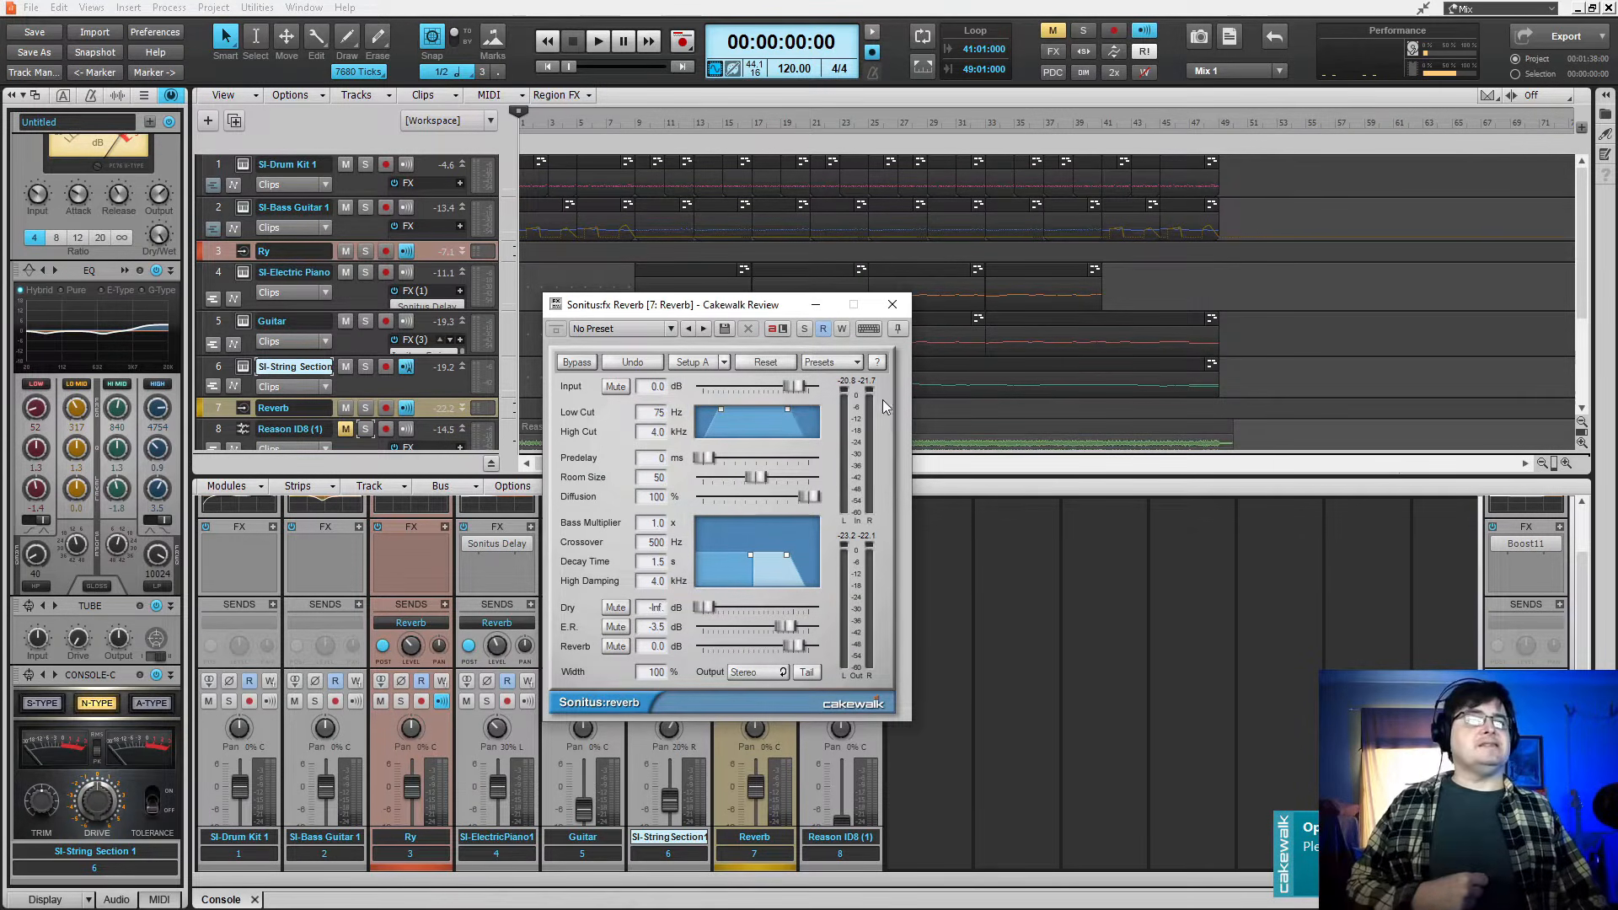
{"action": "left_click", "coordinate": [892, 306]}
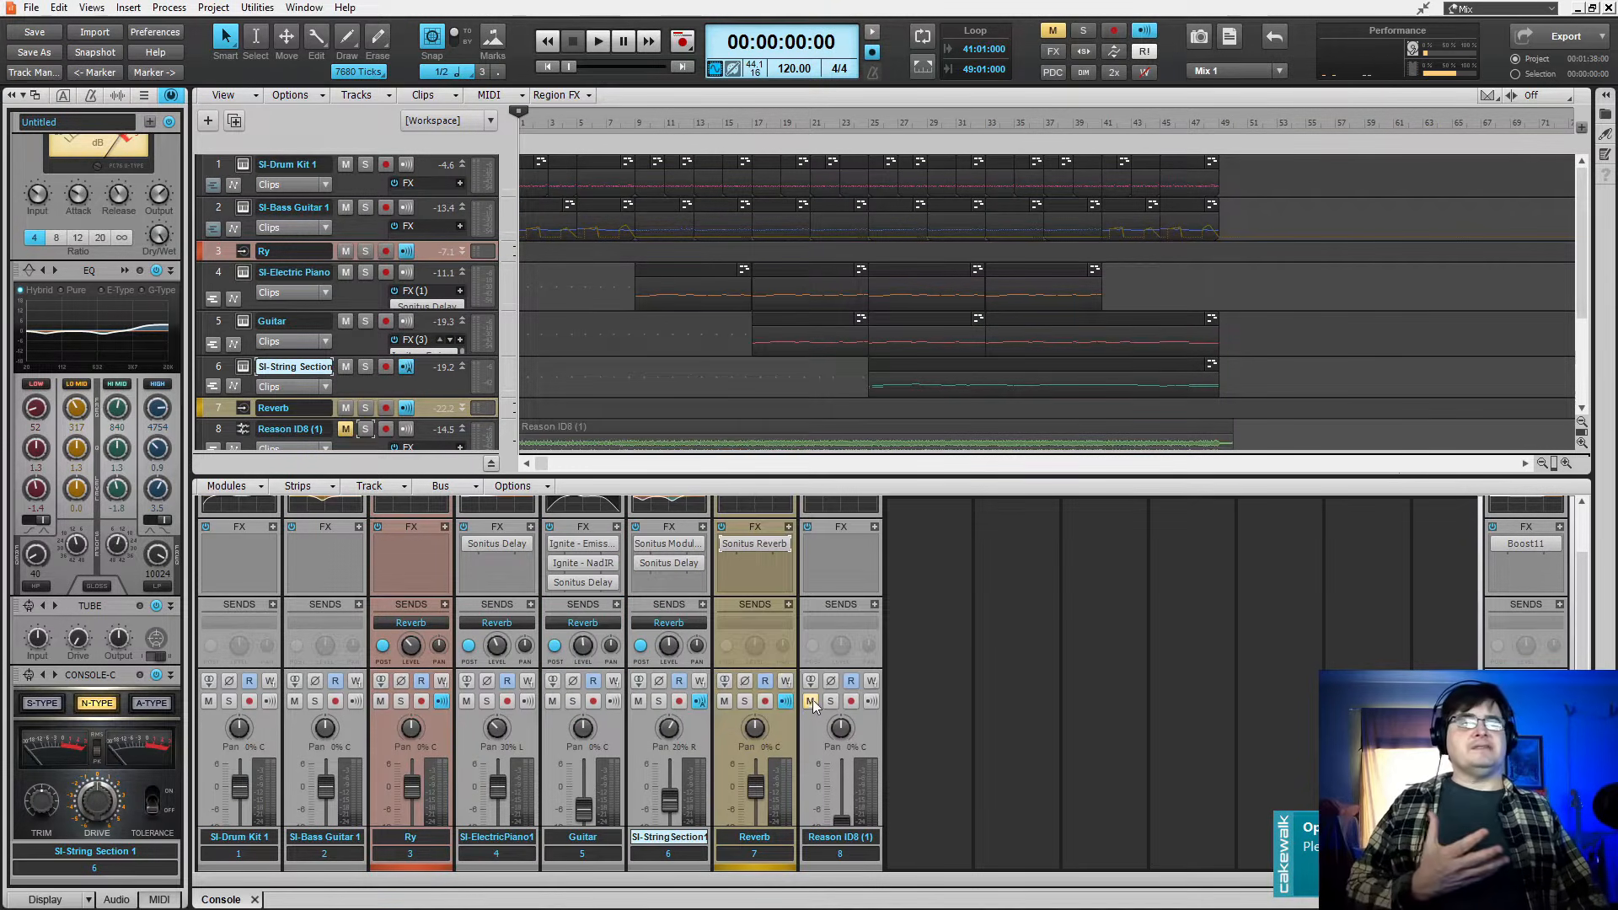
- Play the project from the beginning, jump playback to measures 9, 17 and 25 as each instrument enters, and stop
{"action": "scroll", "coordinate": [813, 699], "scroll_direction": "down", "scroll_amount": 3}
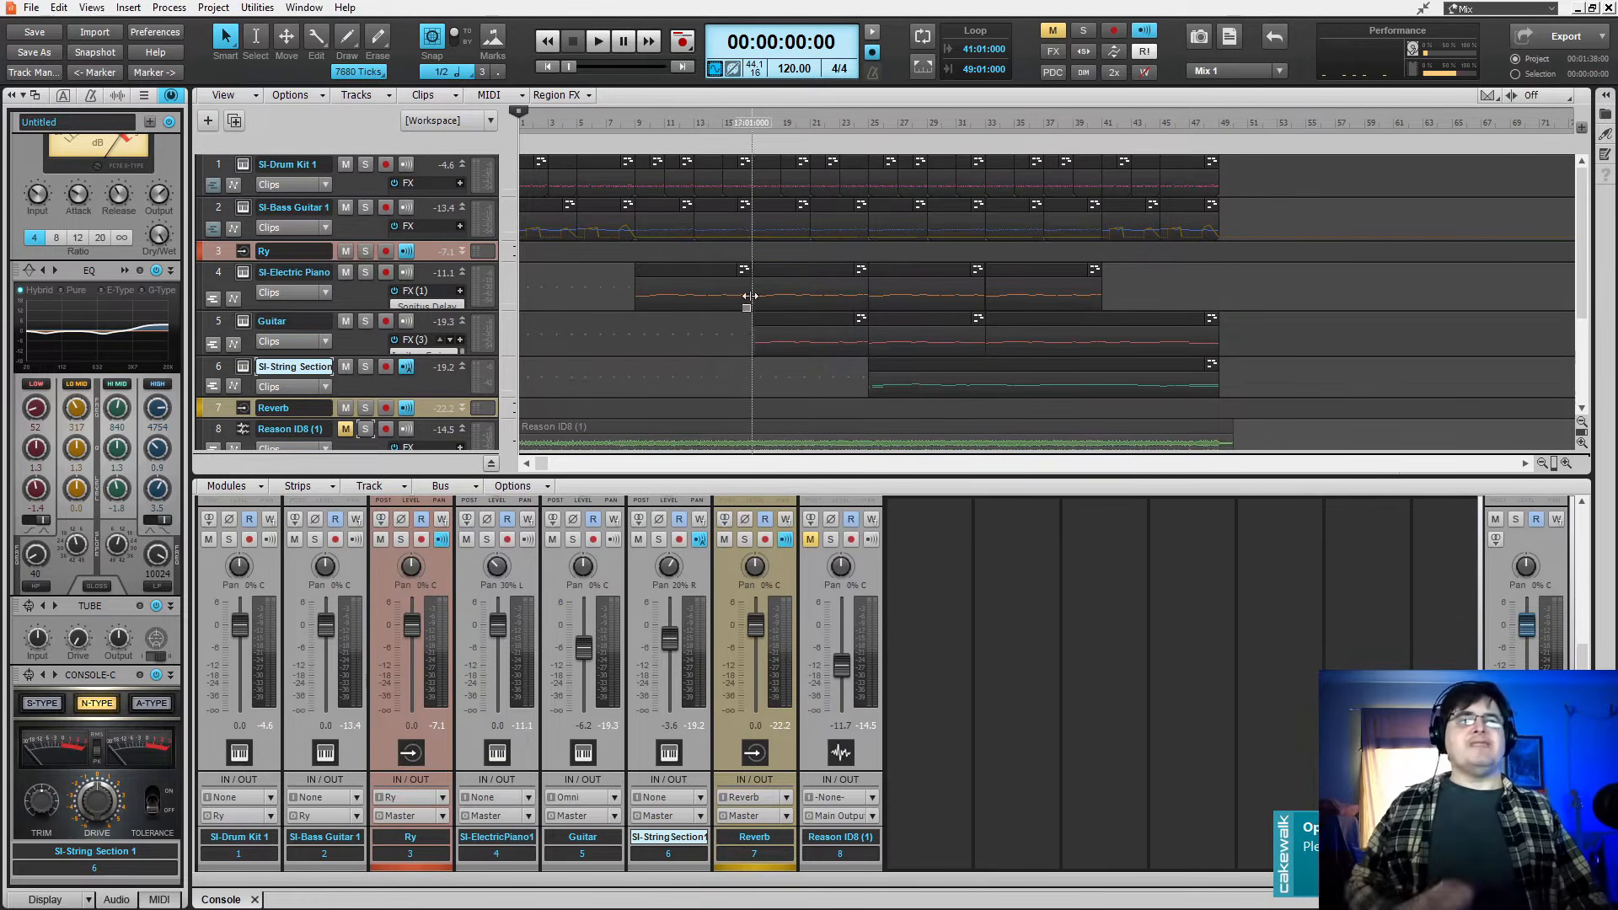
{"action": "left_click", "coordinate": [596, 40]}
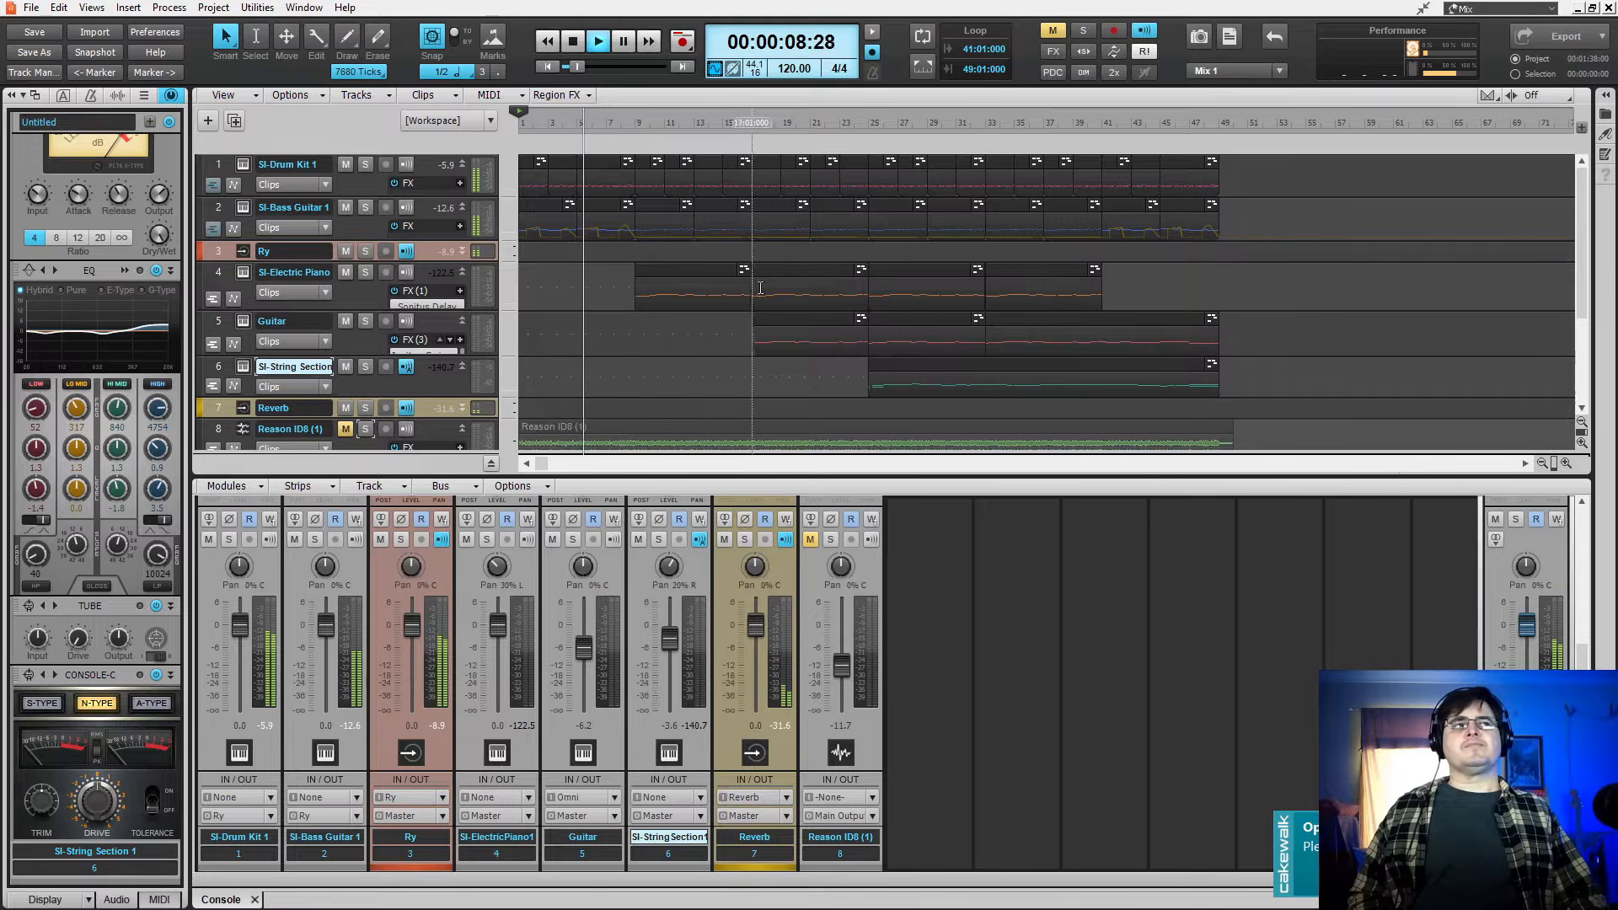
{"action": "left_click", "coordinate": [636, 368]}
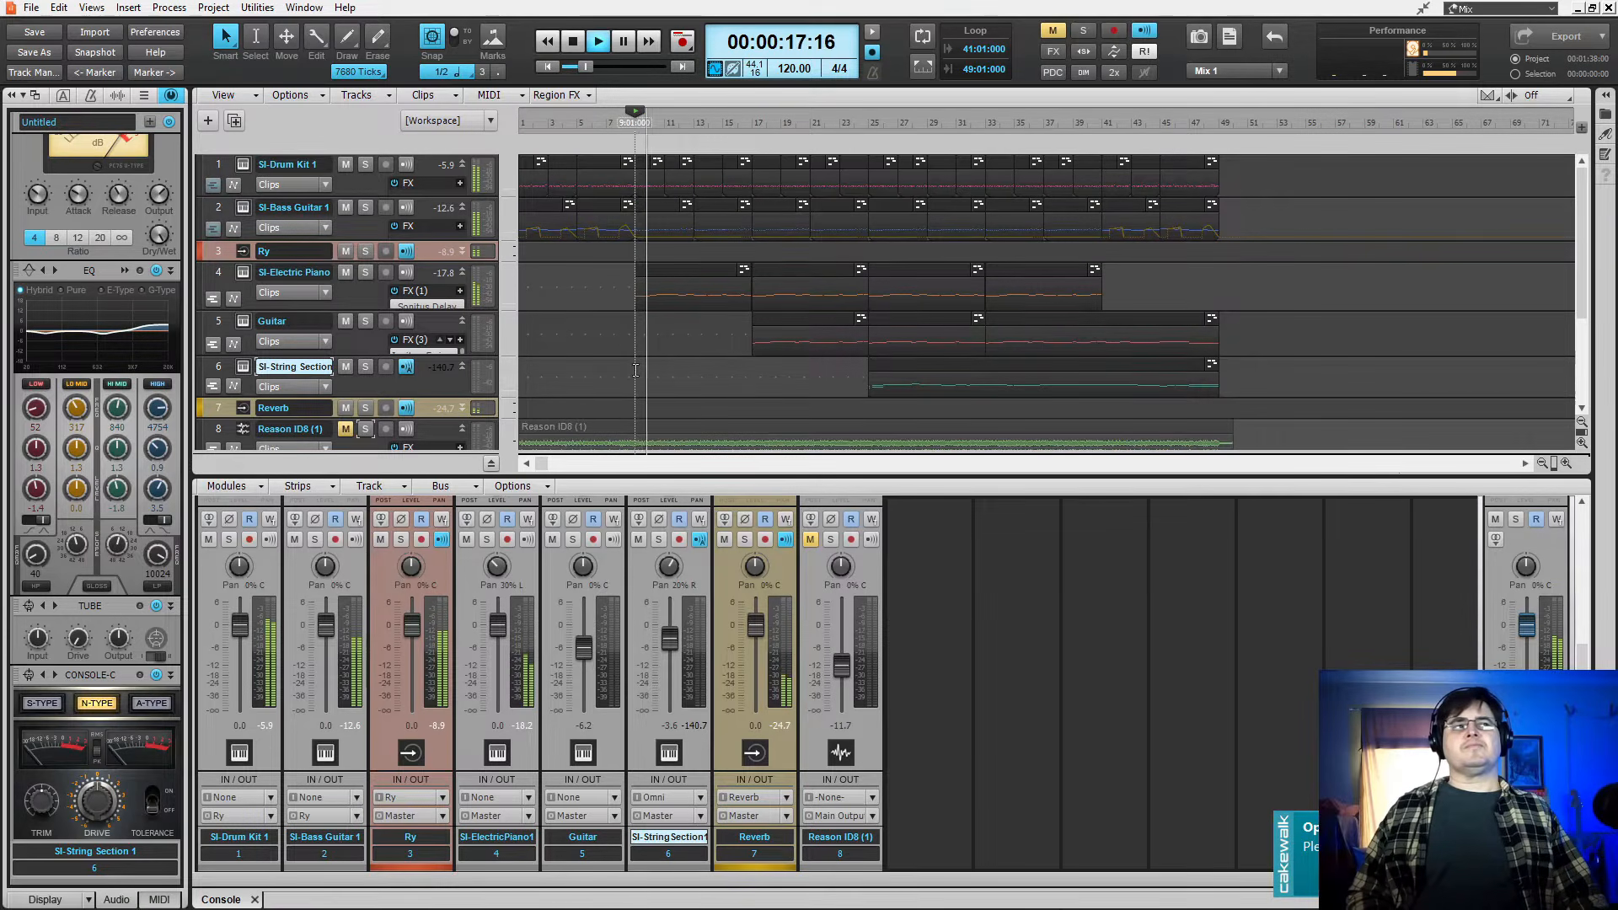
{"action": "left_click", "coordinate": [755, 395]}
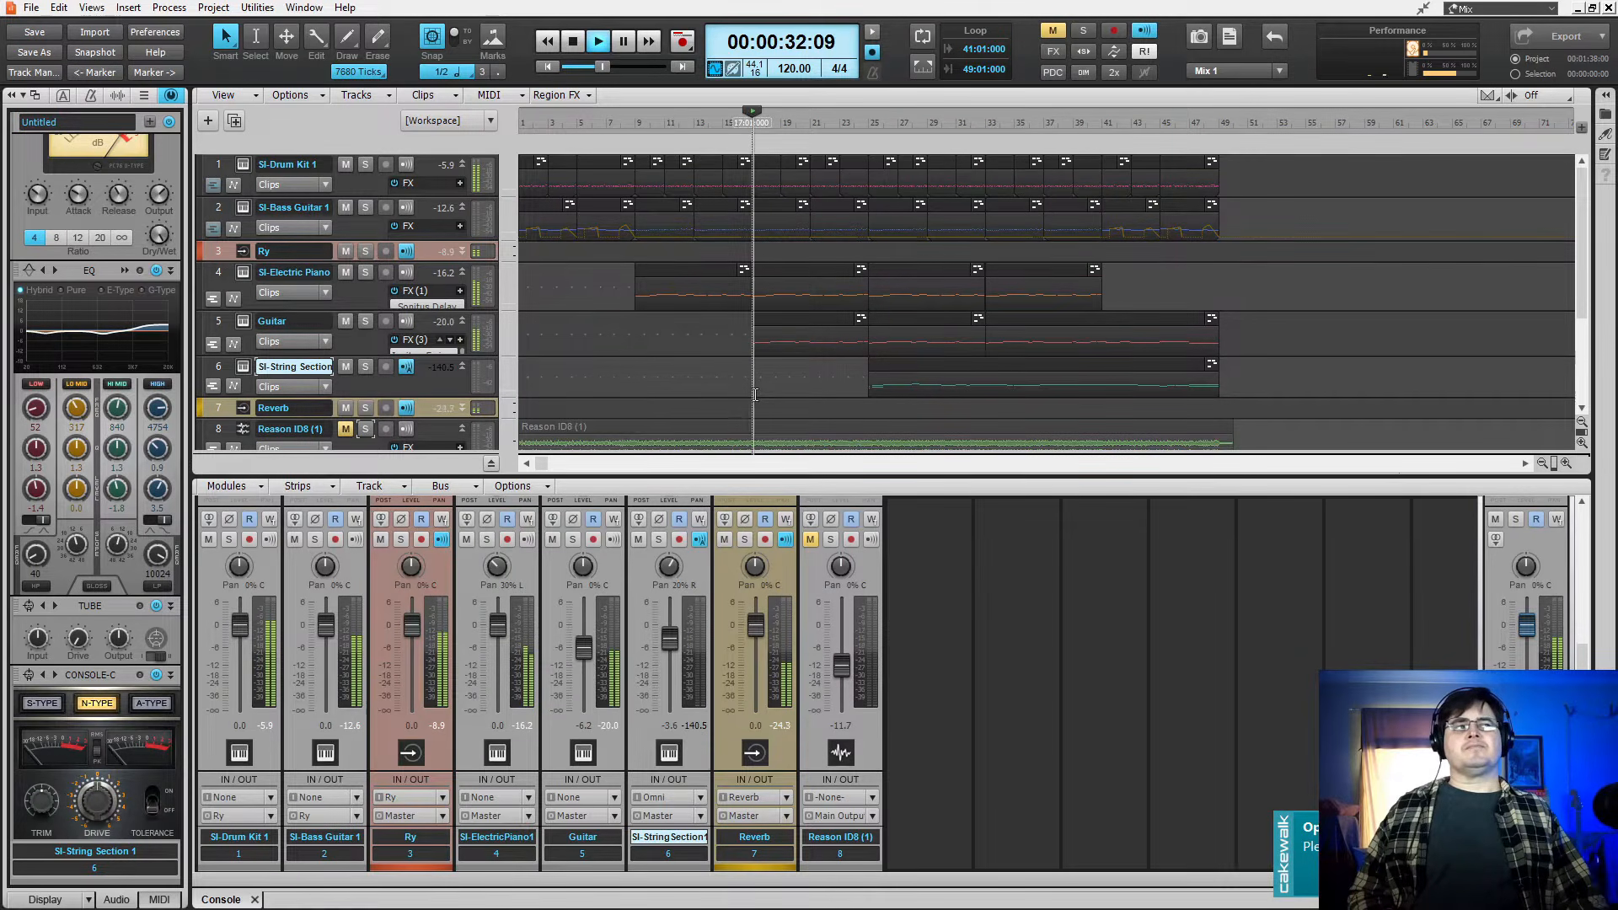
{"action": "left_click", "coordinate": [866, 413]}
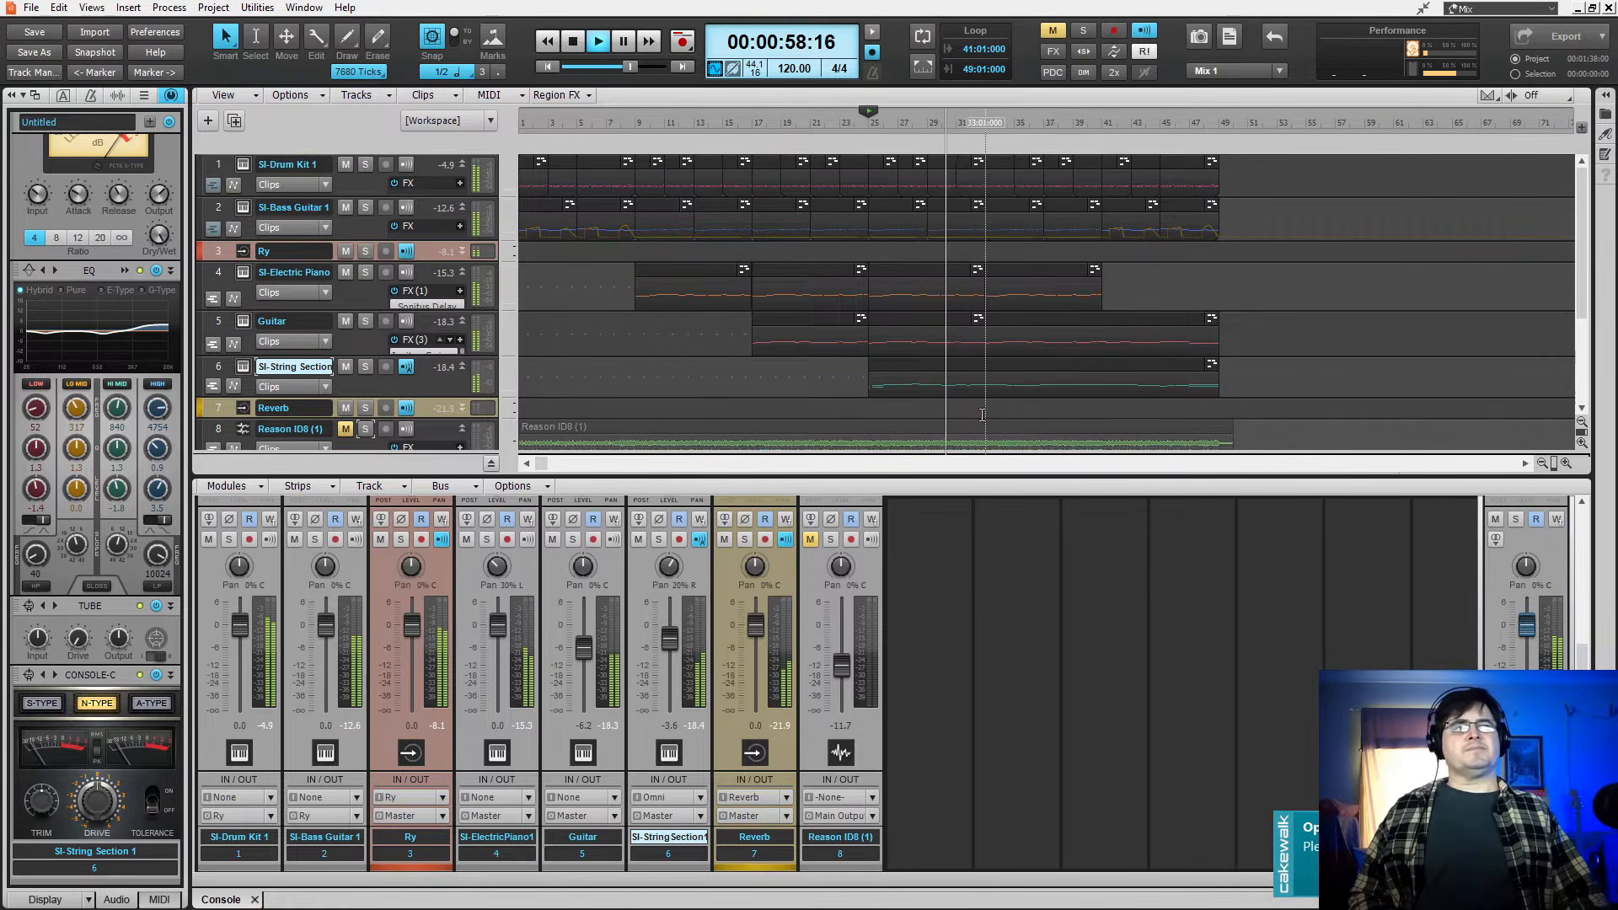
{"action": "key", "text": "space"}
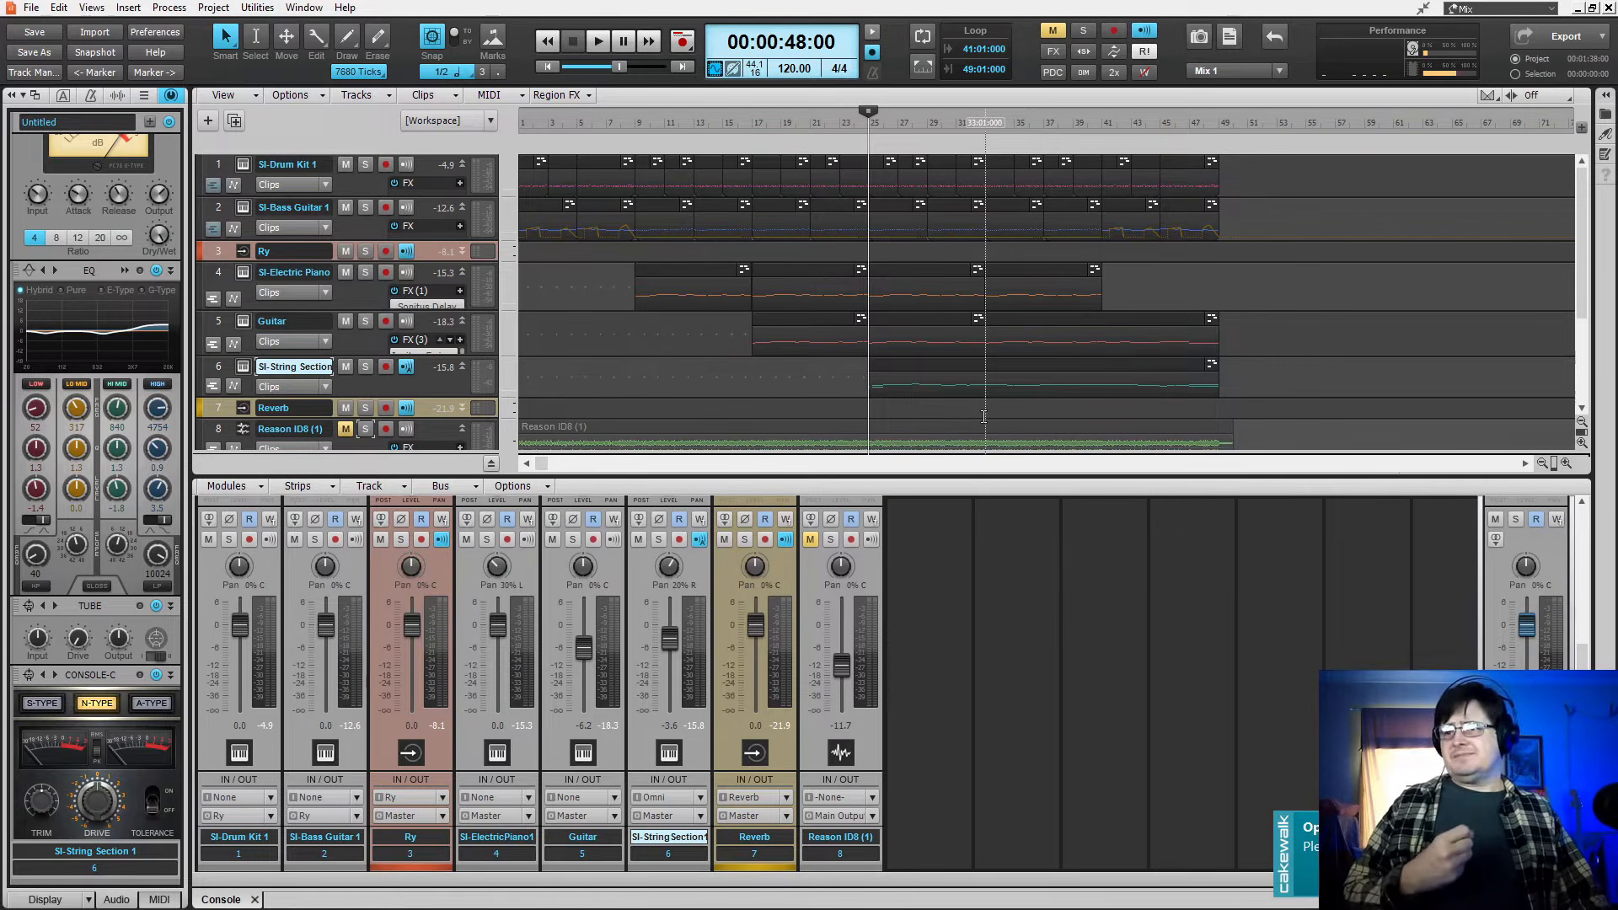
- Open the Guitar track's Ignite Emissary amp and NadIR cabinet effects, look over their settings, and close them
{"action": "scroll", "coordinate": [448, 703], "scroll_direction": "up", "scroll_amount": 3}
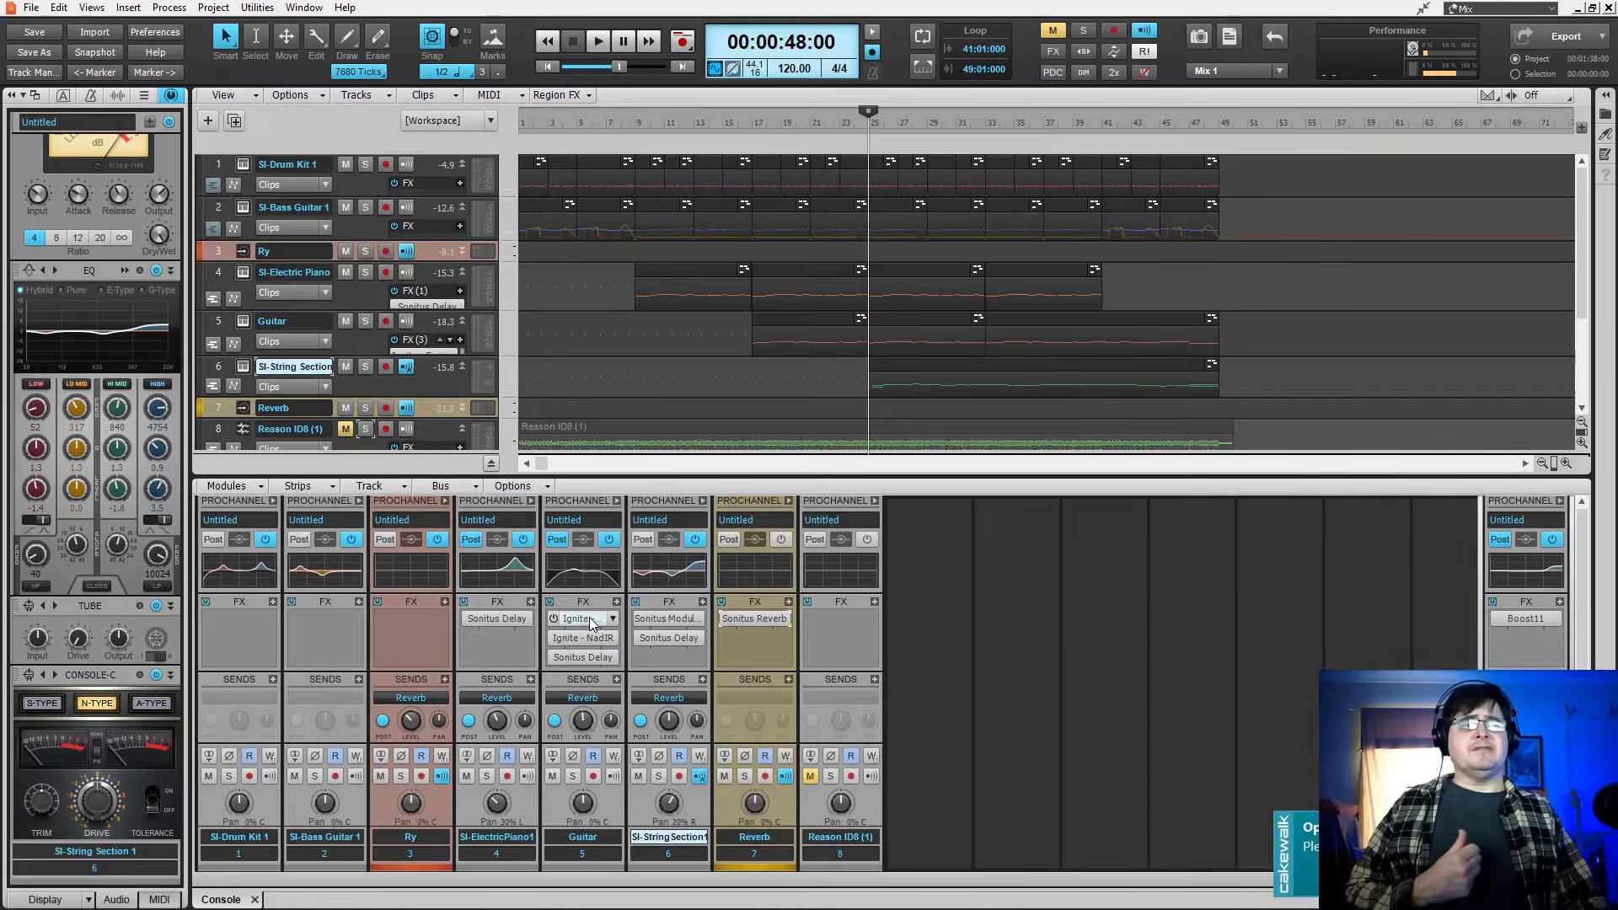
{"action": "double_click", "coordinate": [579, 617]}
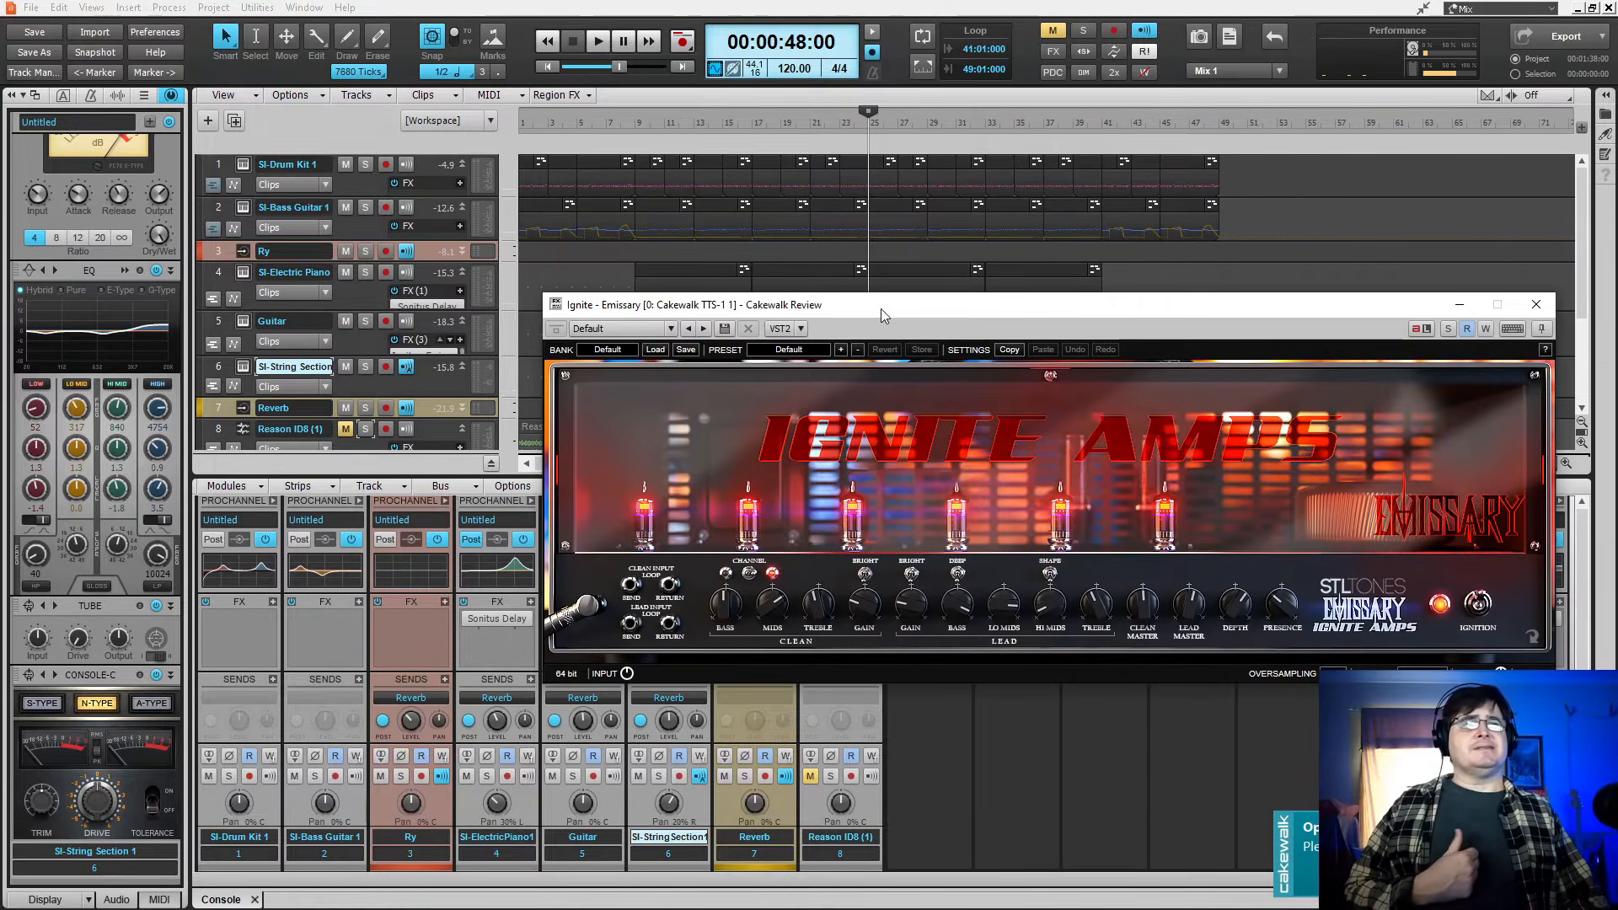
{"action": "left_click_drag", "start_coordinate": [880, 305], "coordinate": [562, 98]}
{"action": "double_click", "coordinate": [582, 638]}
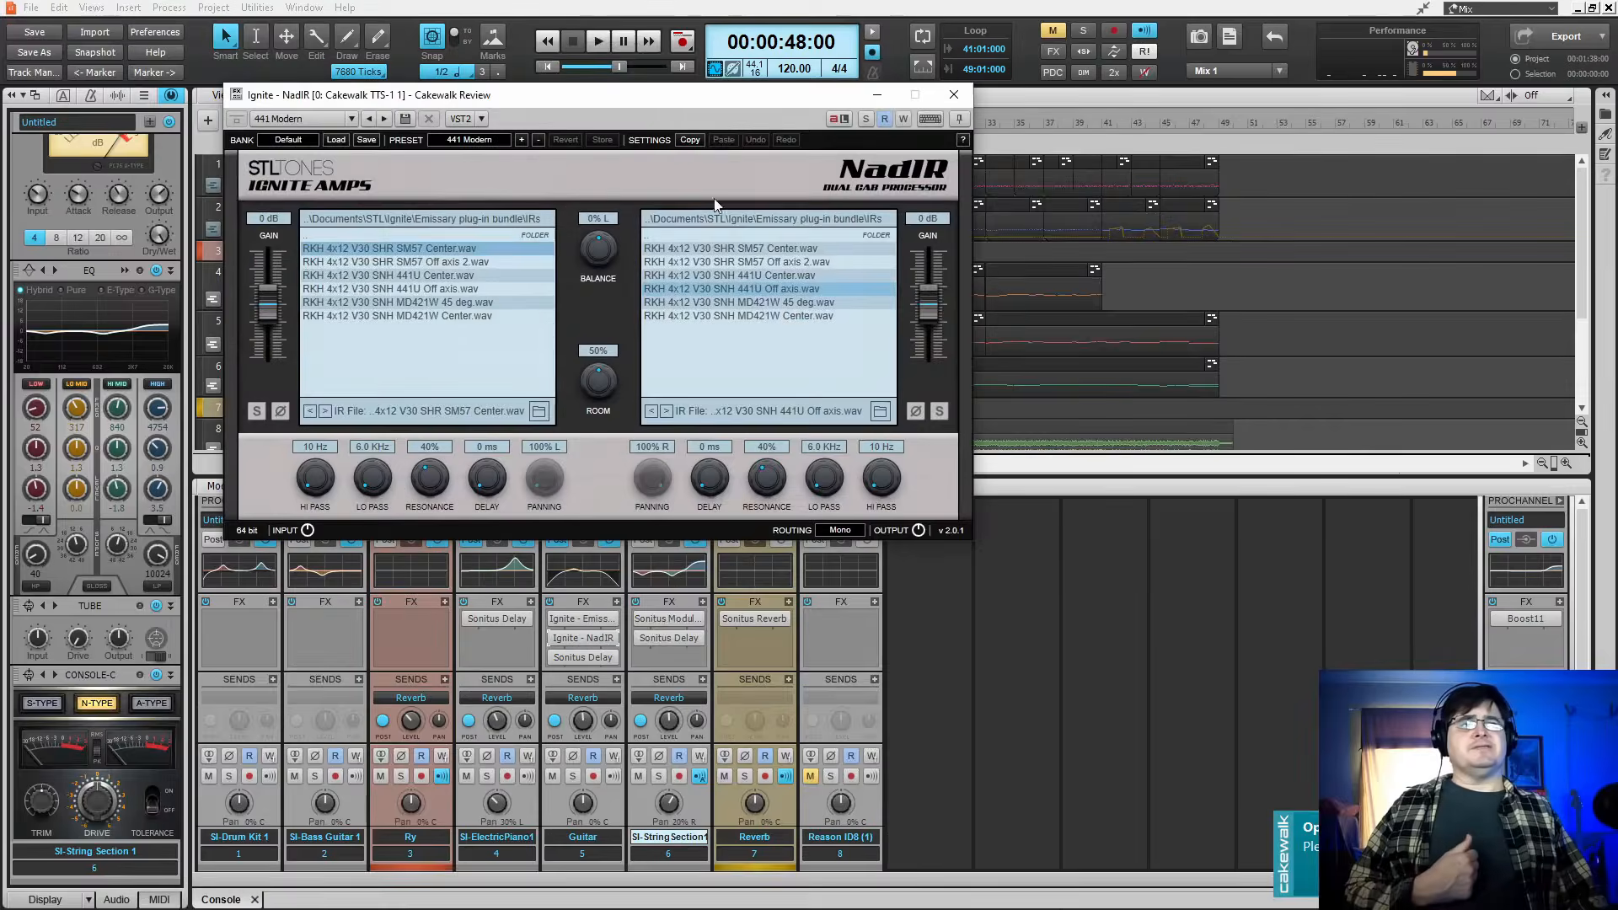
{"action": "left_click_drag", "start_coordinate": [696, 105], "coordinate": [979, 339]}
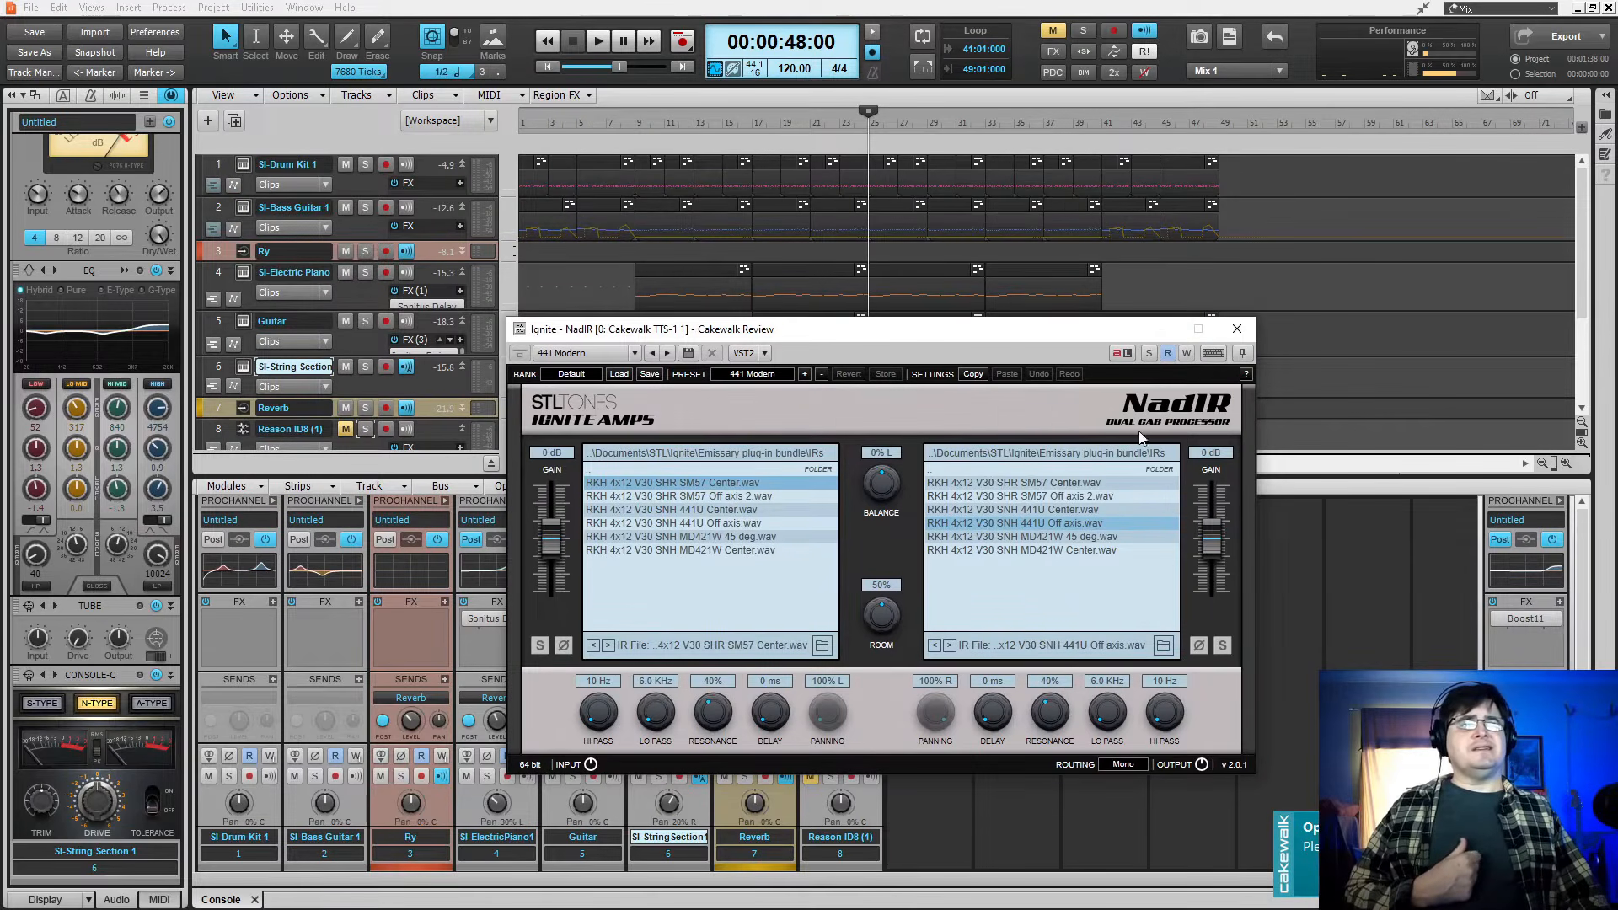
{"action": "left_click", "coordinate": [1237, 329]}
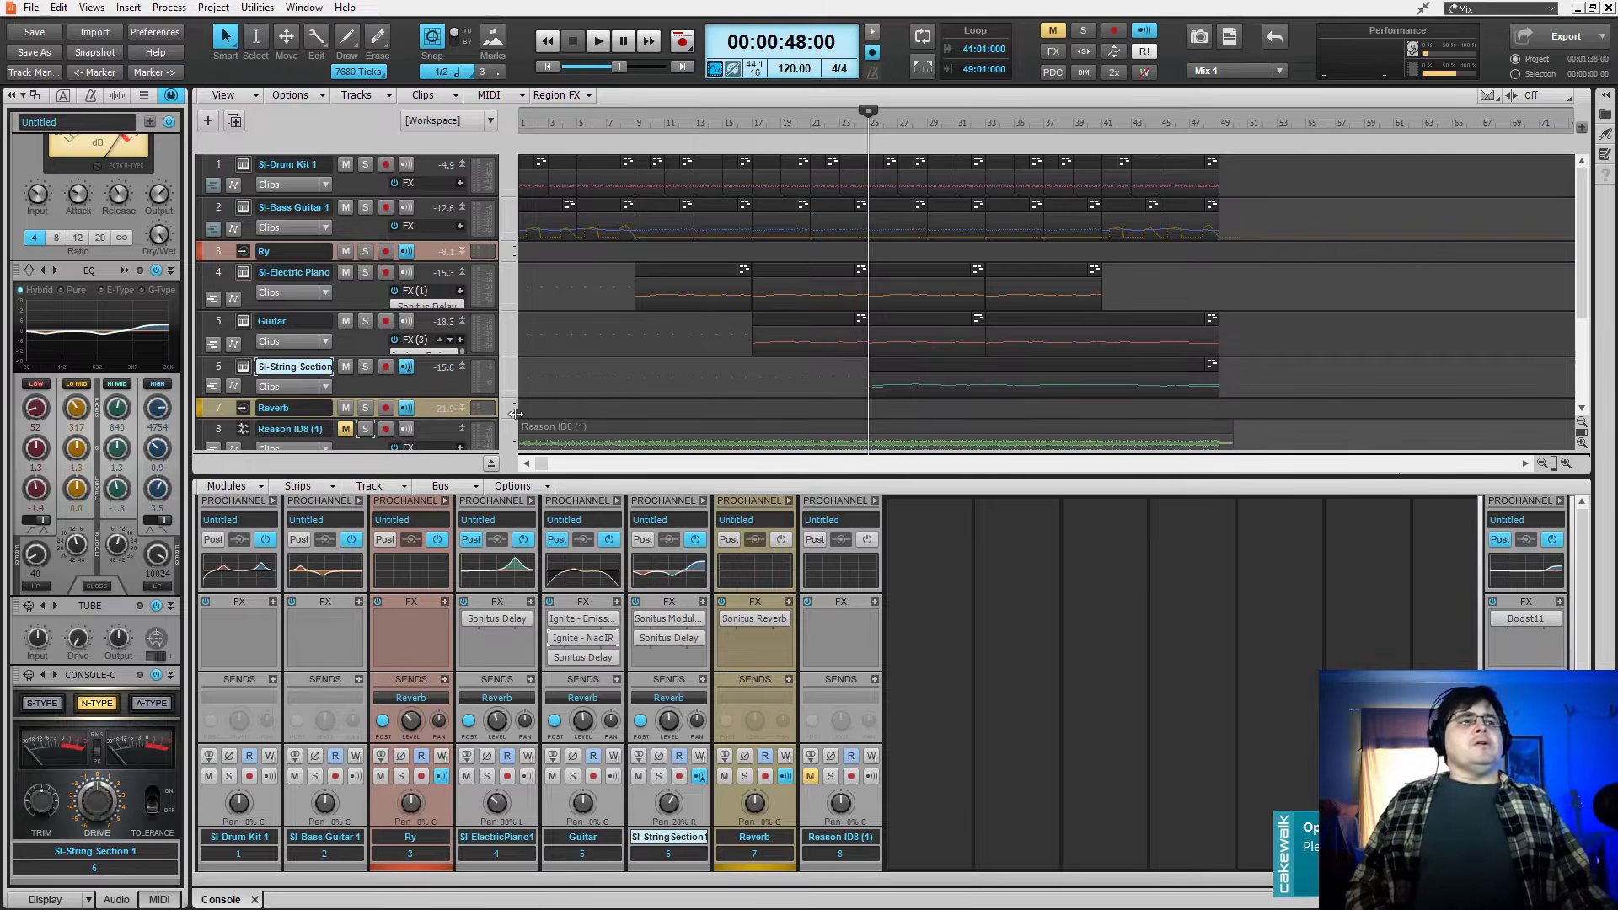
- Solo the Reason ID8 track, play from measure 25, switch back to the other instruments by muting it, and stop playback
{"action": "left_click", "coordinate": [365, 429]}
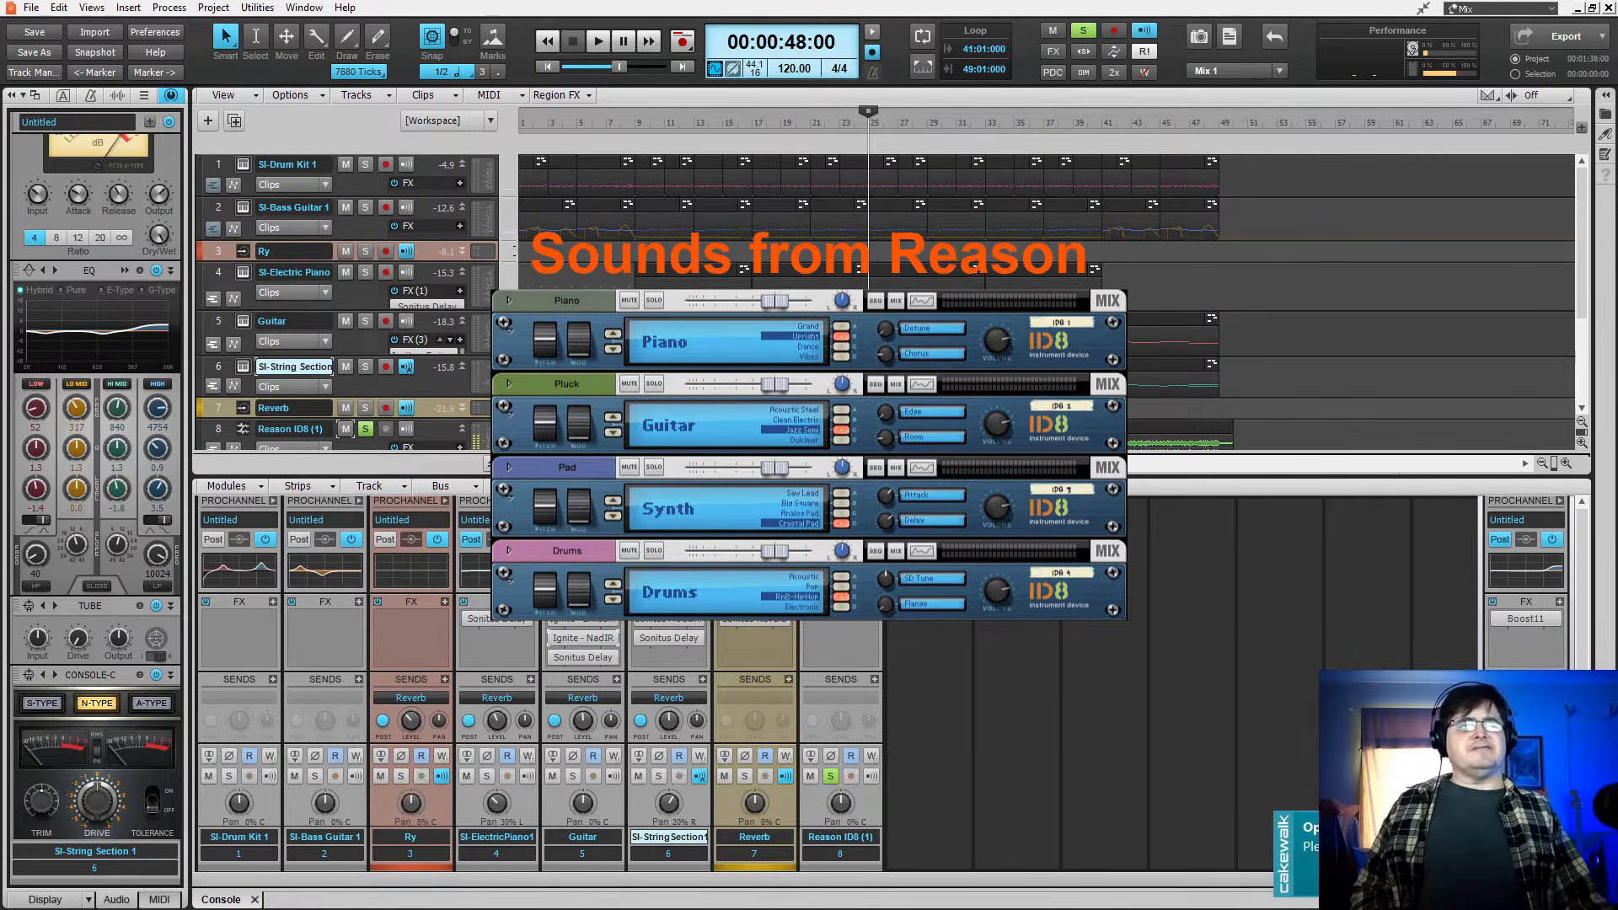
{"action": "key", "text": "space"}
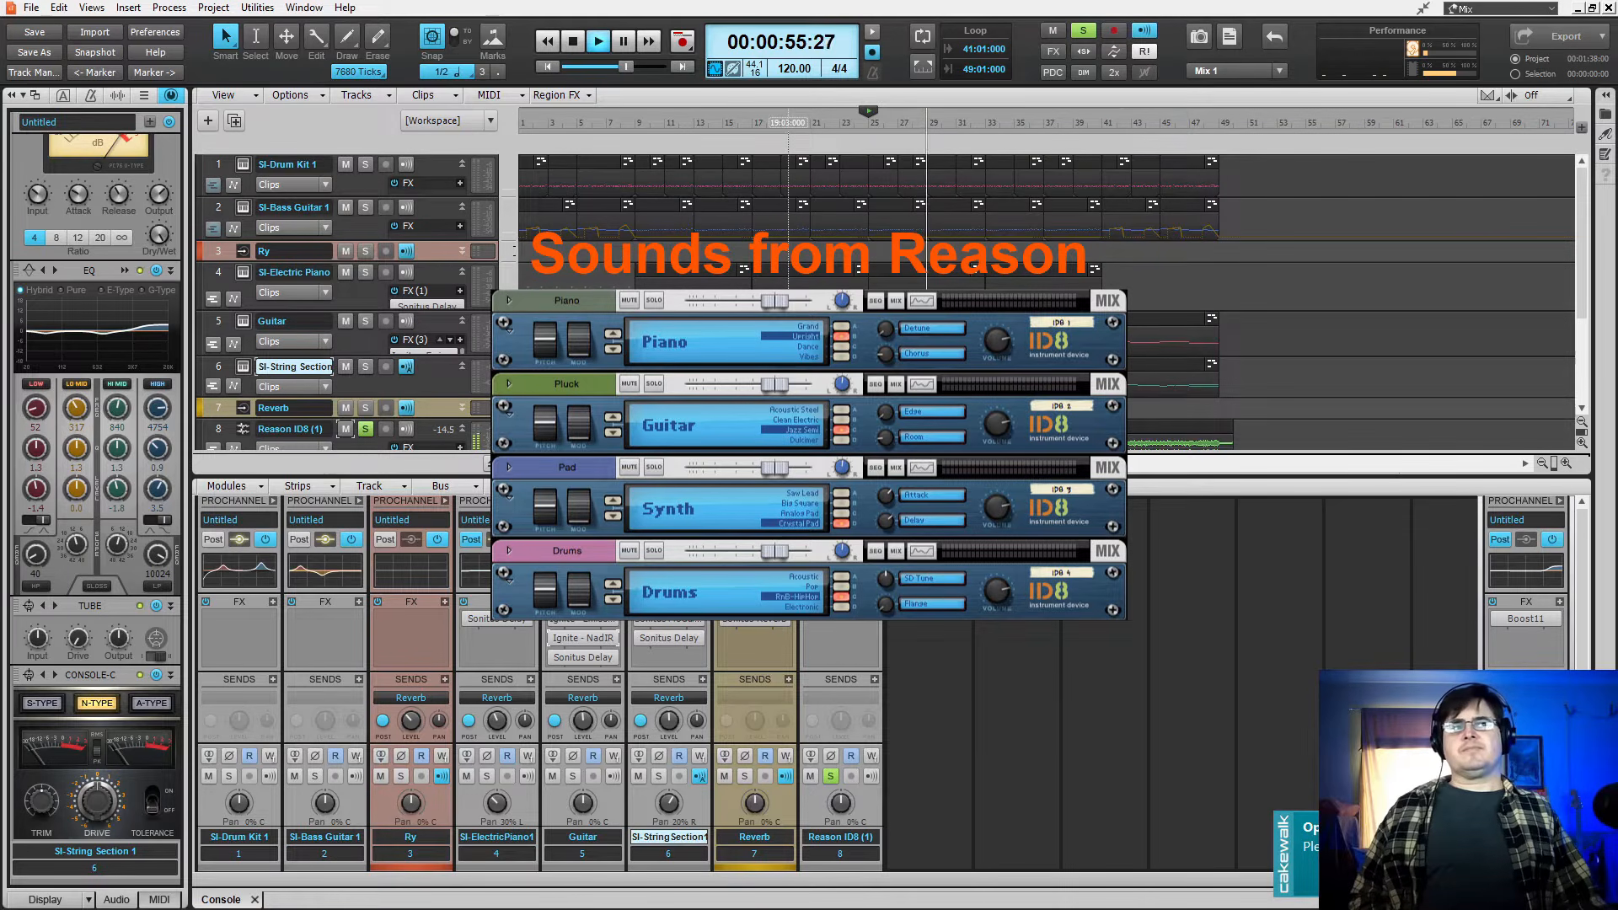
{"action": "left_click", "coordinate": [345, 430]}
{"action": "left_click", "coordinate": [363, 432]}
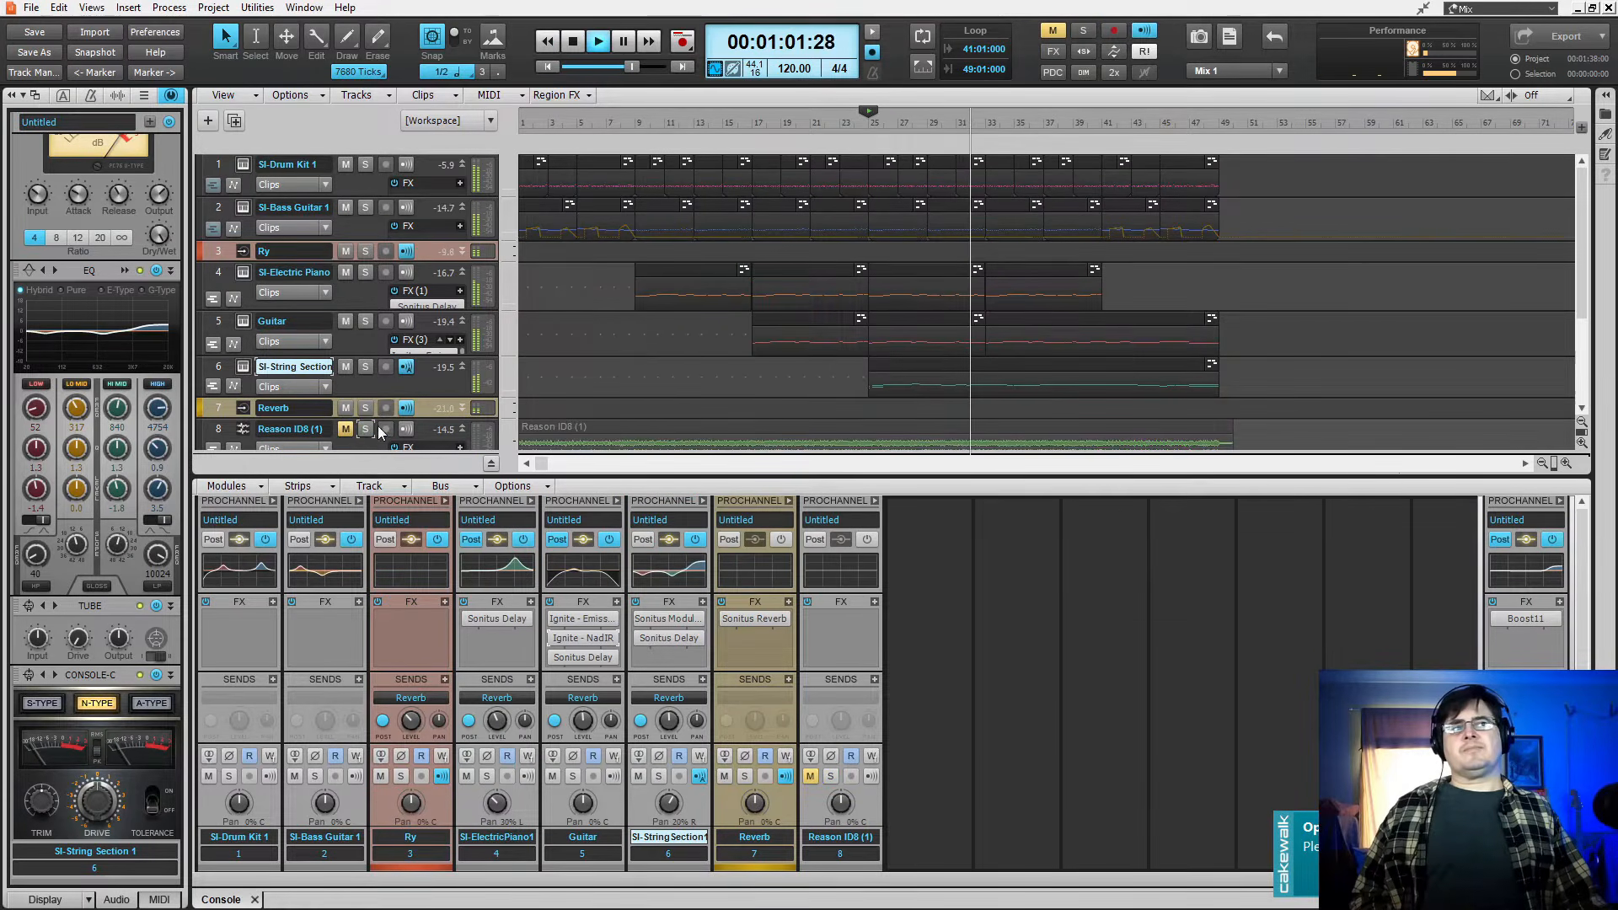
{"action": "key", "text": "space"}
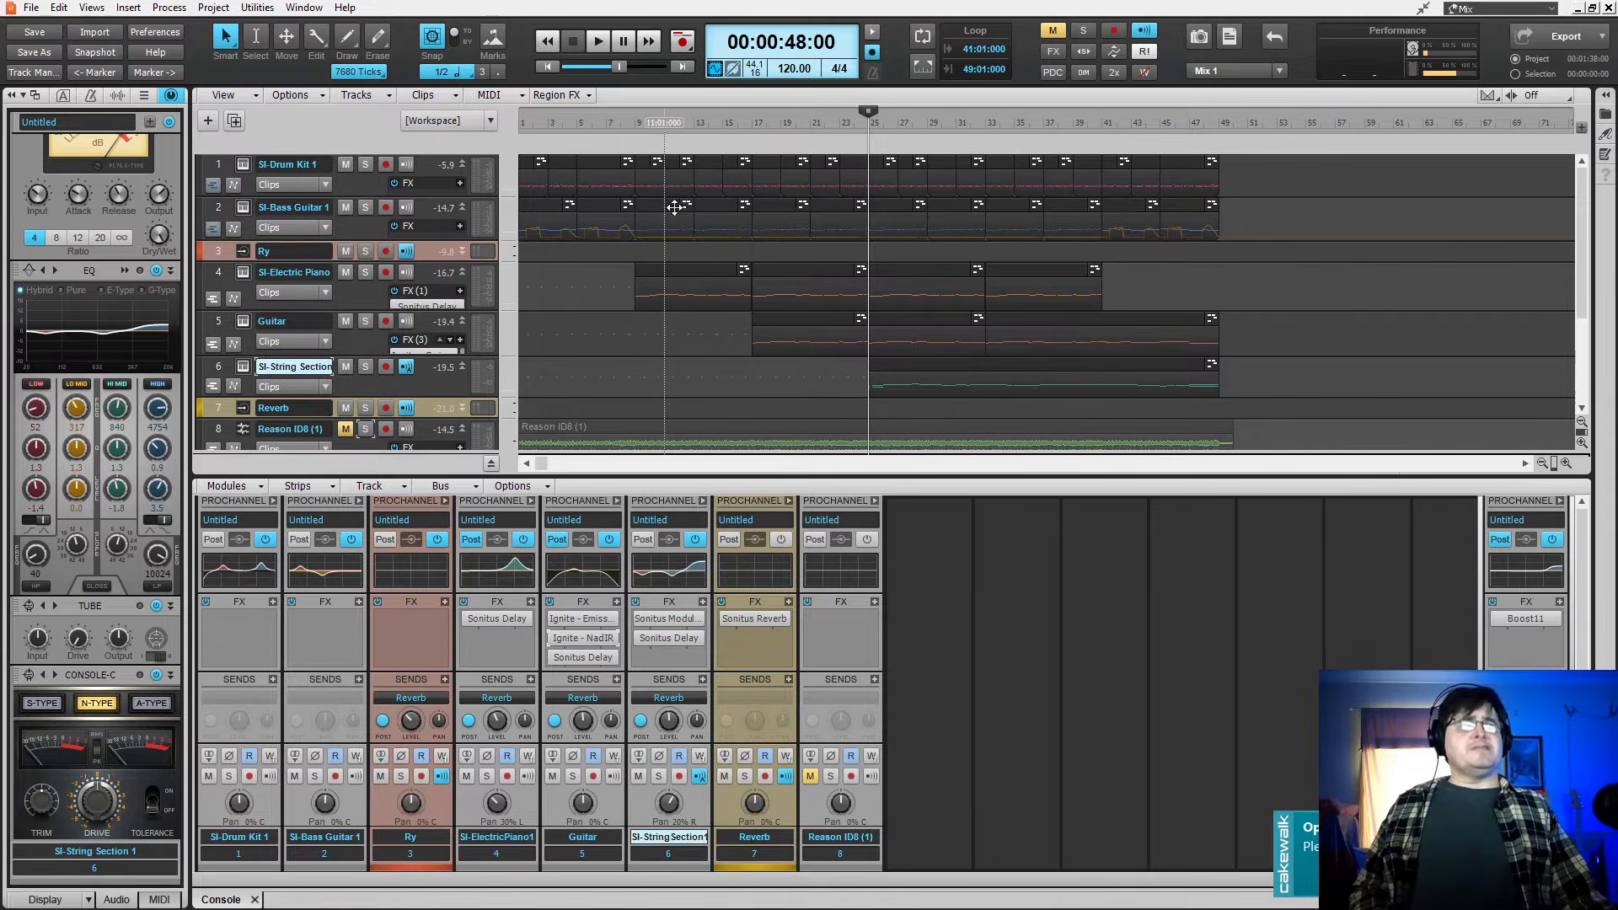
- Open the SI-String Section 1 clip in the Piano Roll and bring measures 25 to 36 into view
{"action": "left_click", "coordinate": [907, 367]}
{"action": "double_click", "coordinate": [907, 367]}
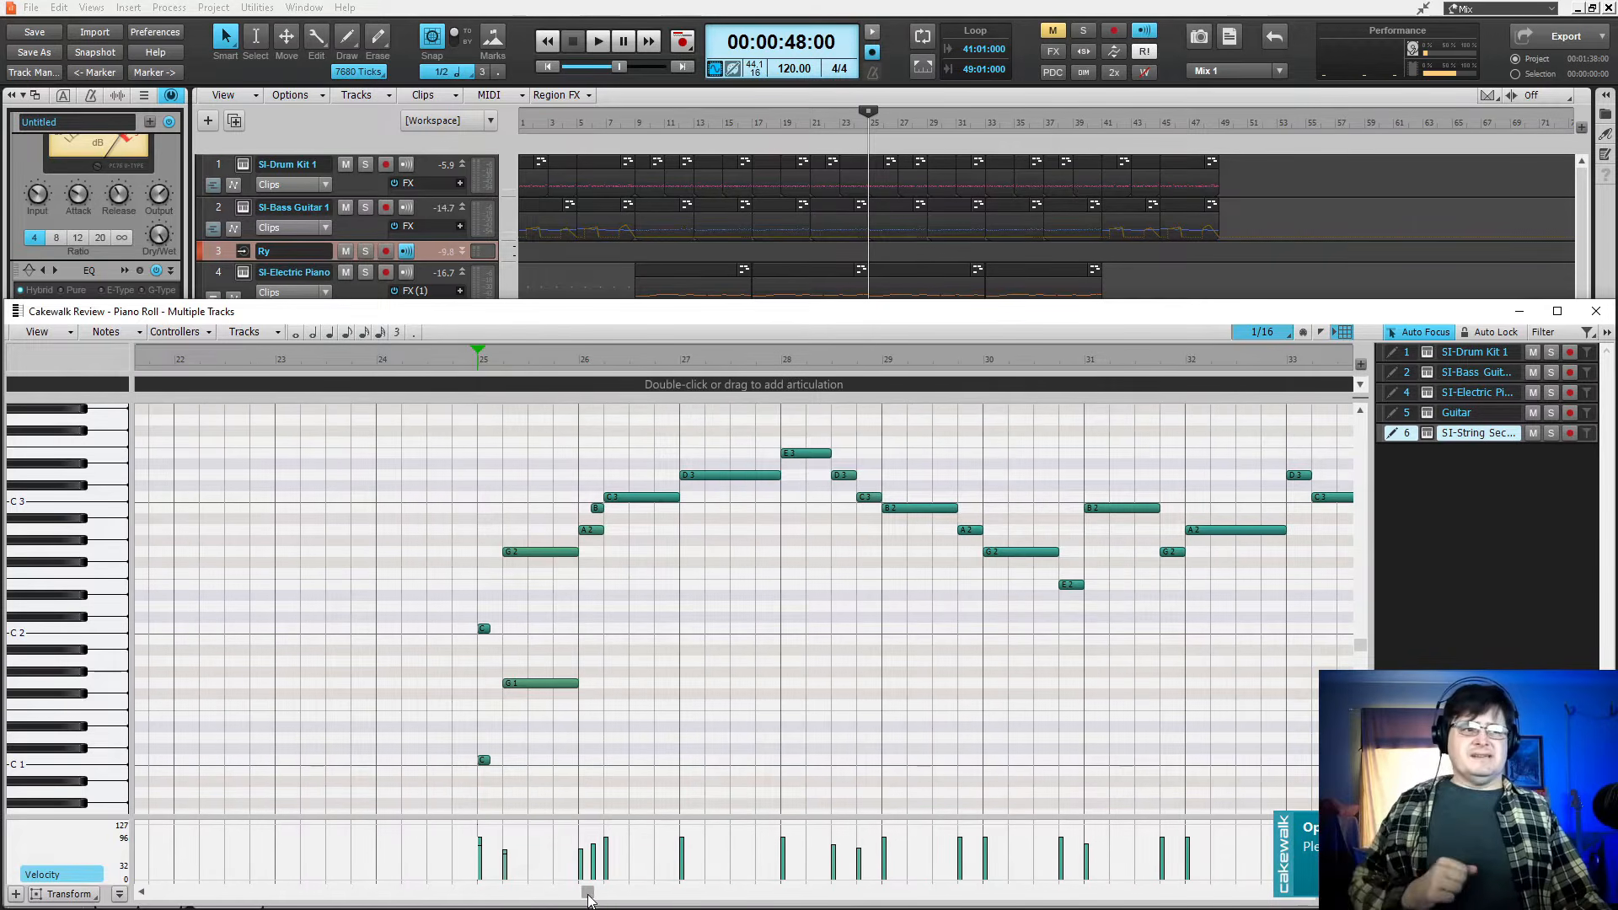
{"action": "left_click_drag", "start_coordinate": [587, 896], "coordinate": [643, 901]}
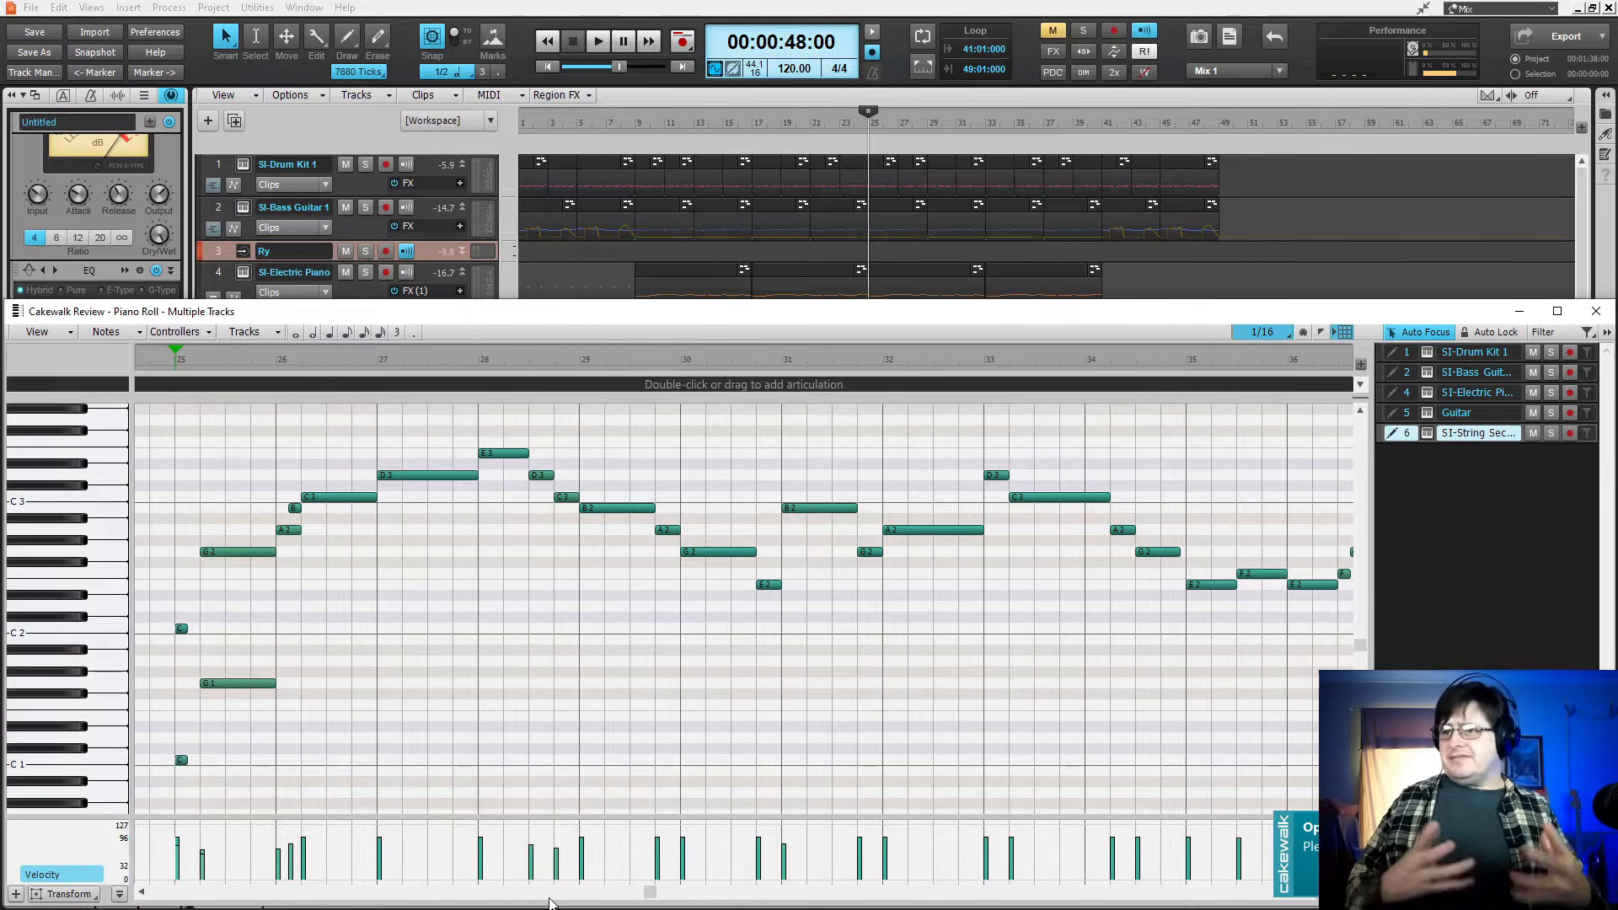
- Display all instrument tracks' notes together in the Piano Roll, make the string section active, and select its D 3 note at measure 27
{"action": "left_click", "coordinate": [1395, 353]}
{"action": "left_click", "coordinate": [1396, 391], "text": "ctrl"}
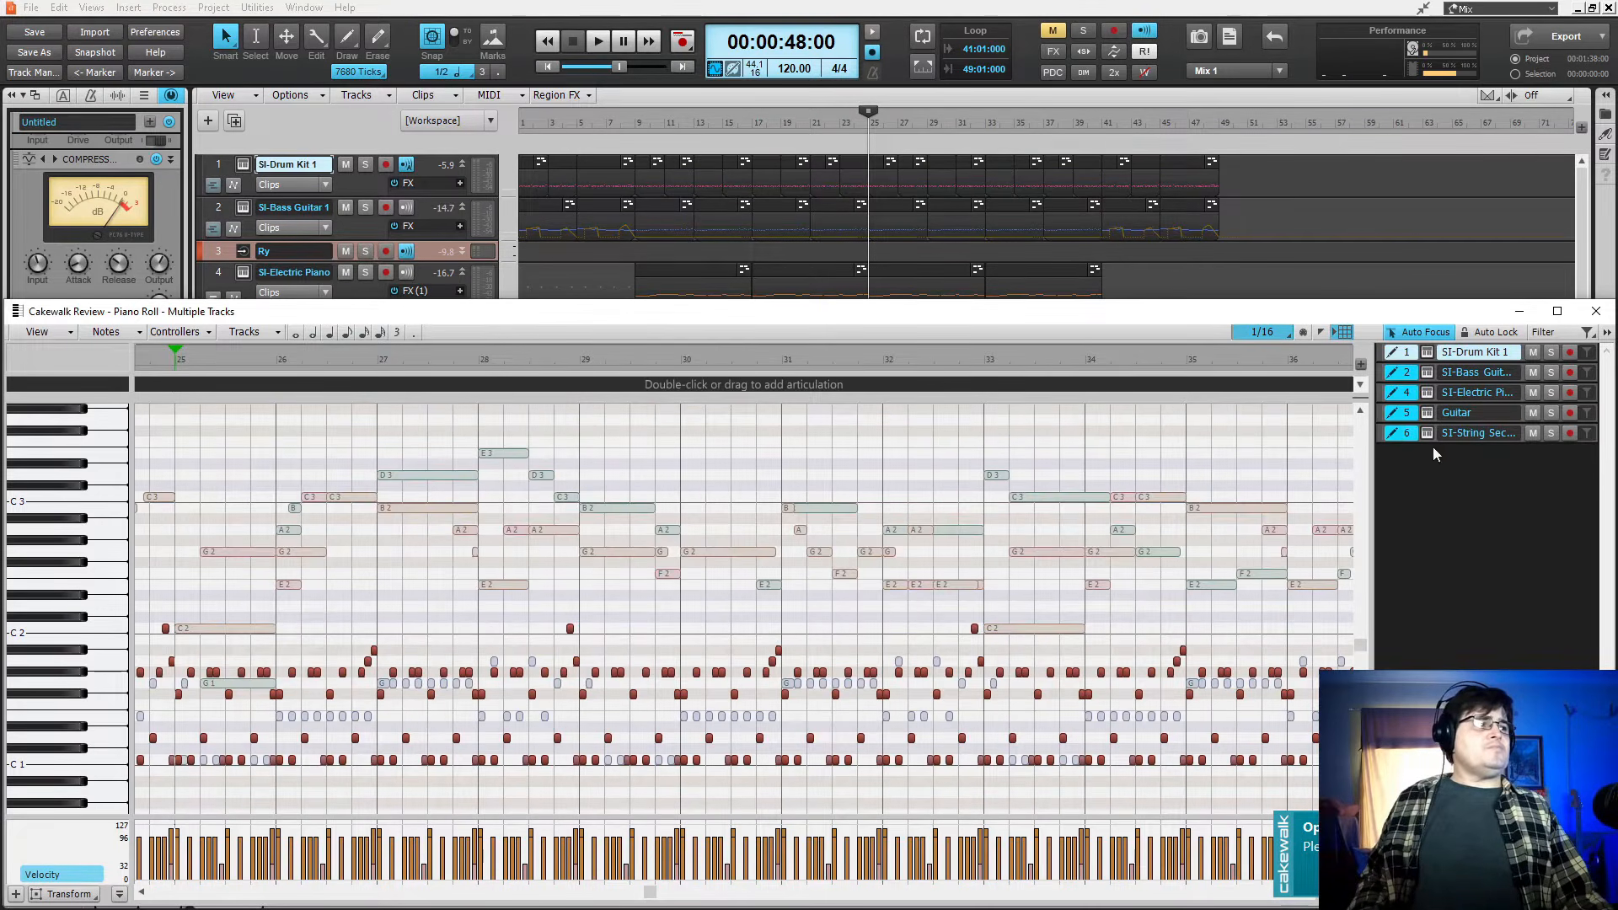
{"action": "left_click", "coordinate": [1461, 433]}
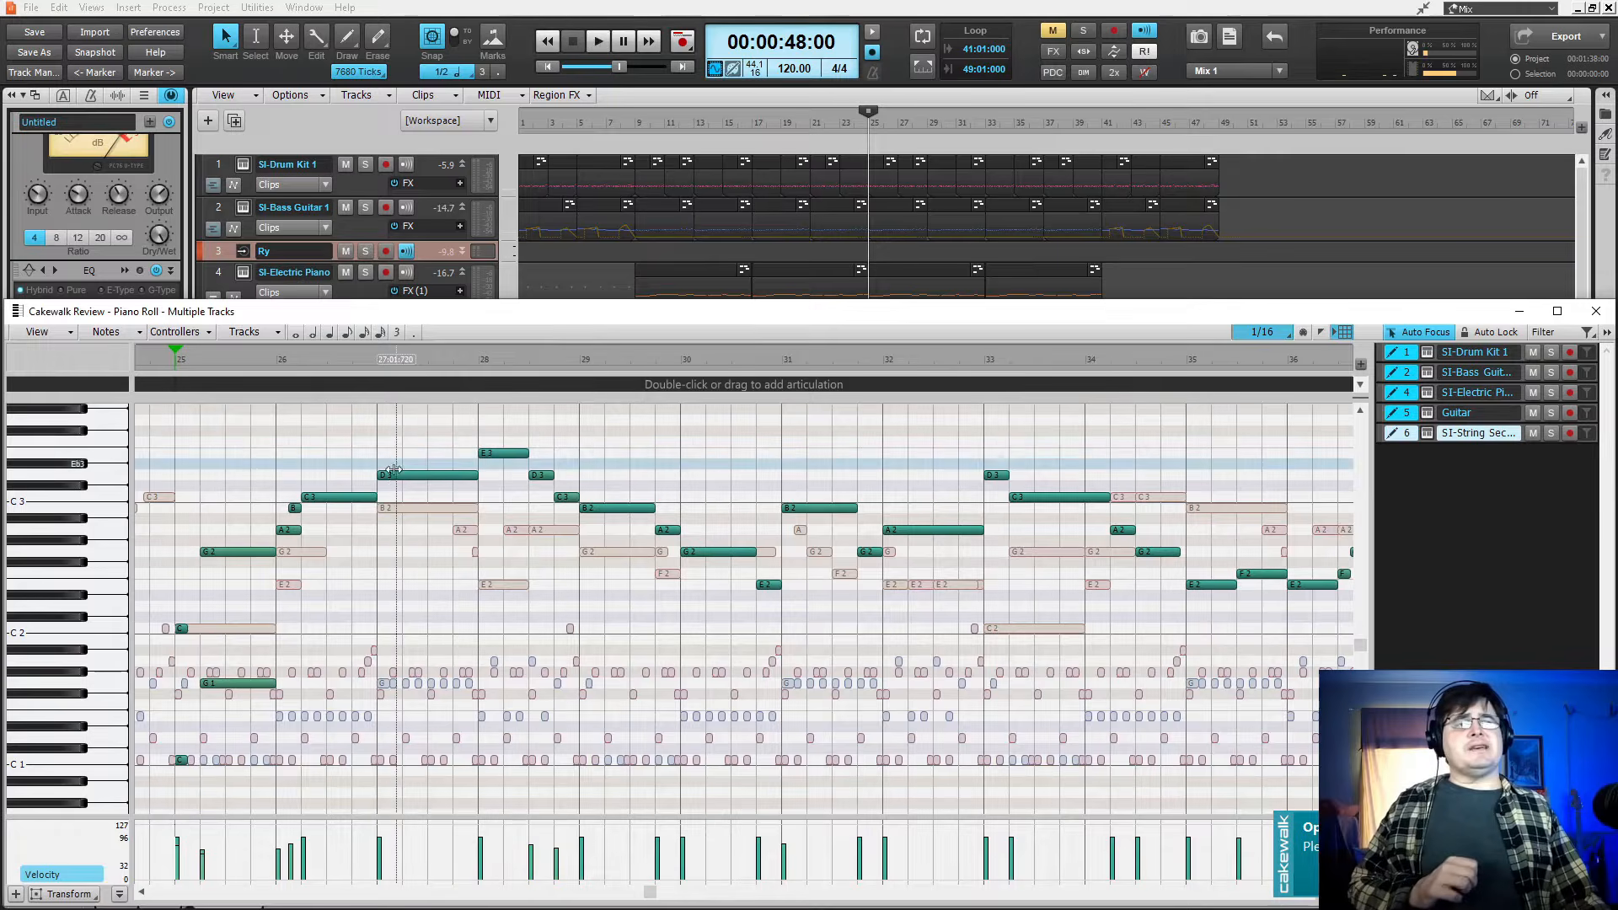
{"action": "left_click", "coordinate": [422, 474]}
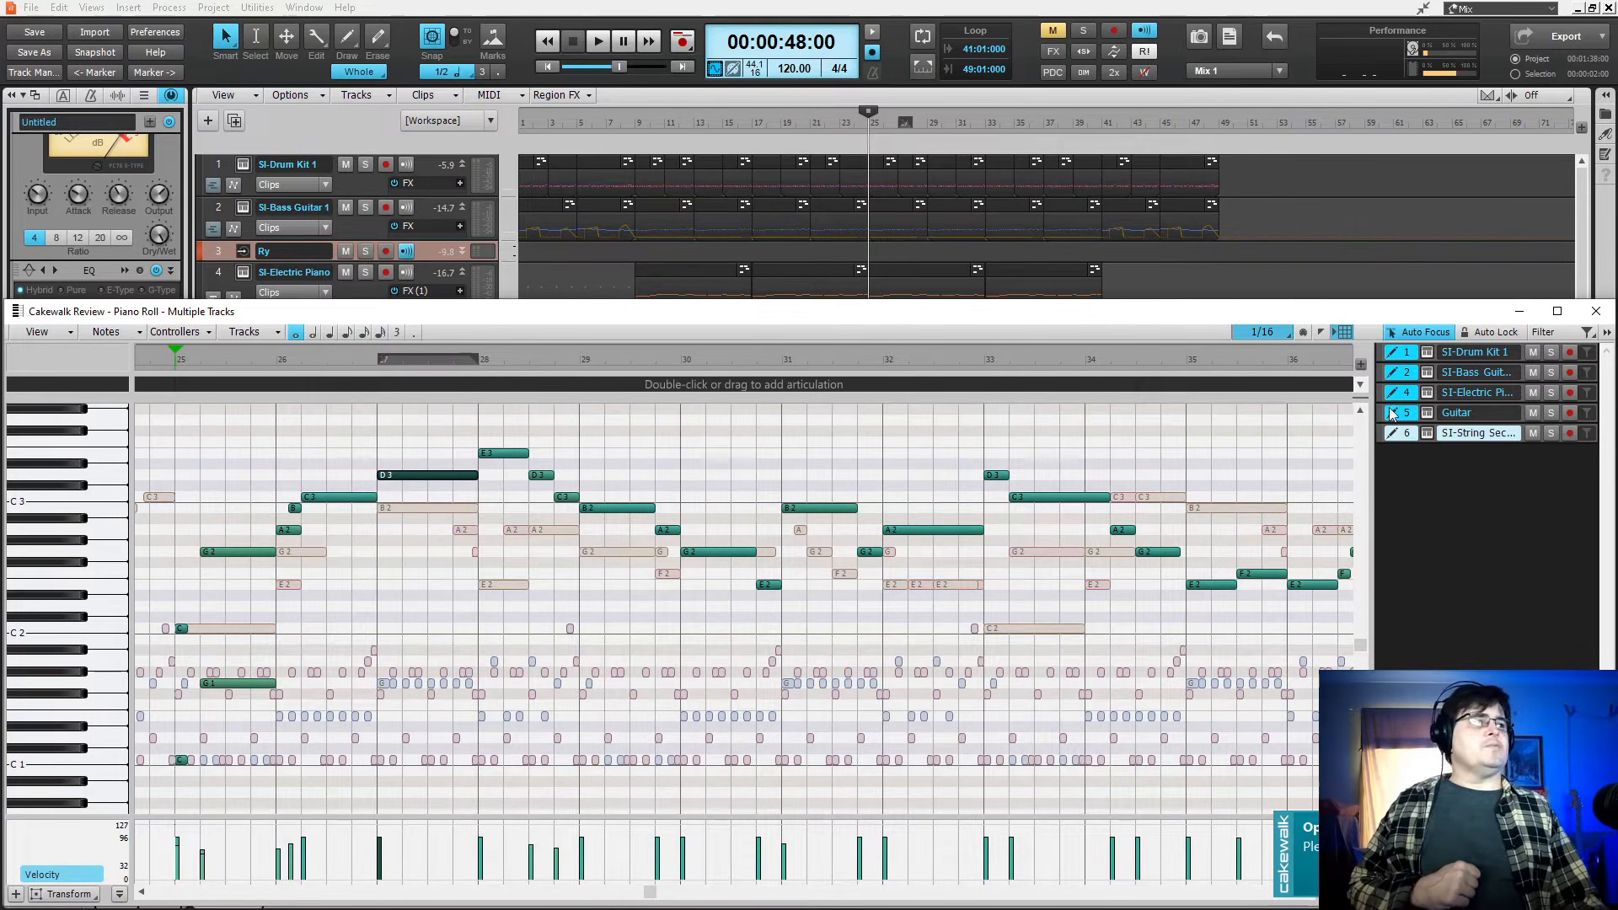
- Leave the drum kit out of the Piano Roll, display the bass through string tracks together, and make the string section active
{"action": "left_click", "coordinate": [1390, 357]}
{"action": "left_click", "coordinate": [1392, 372]}
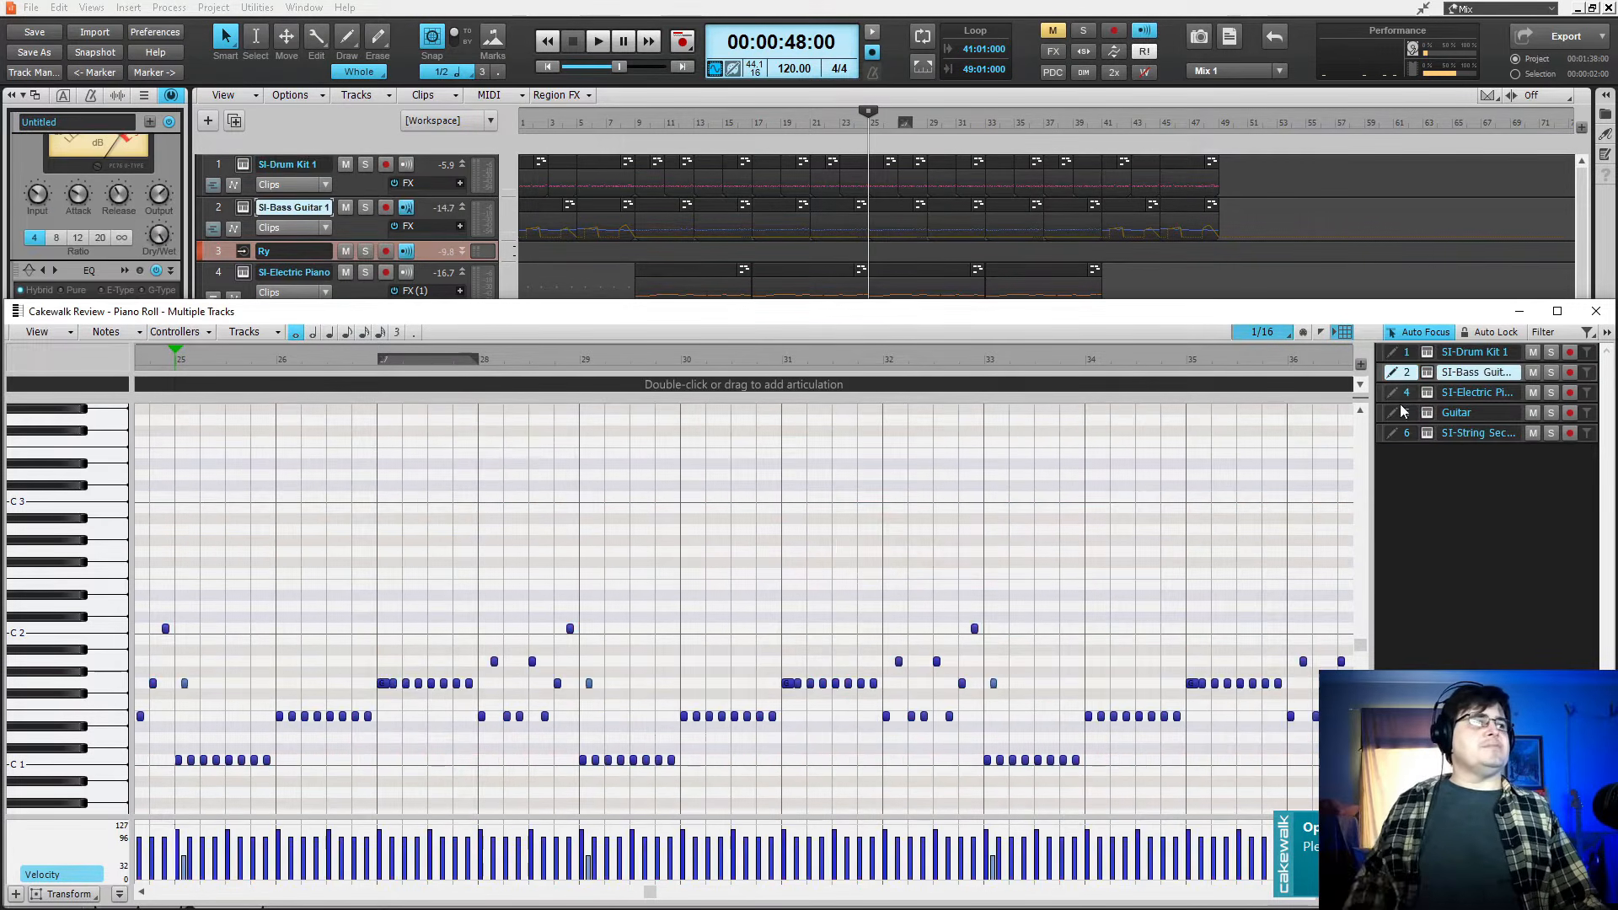
{"action": "left_click", "coordinate": [1403, 437], "text": "shift"}
{"action": "left_click", "coordinate": [1458, 433]}
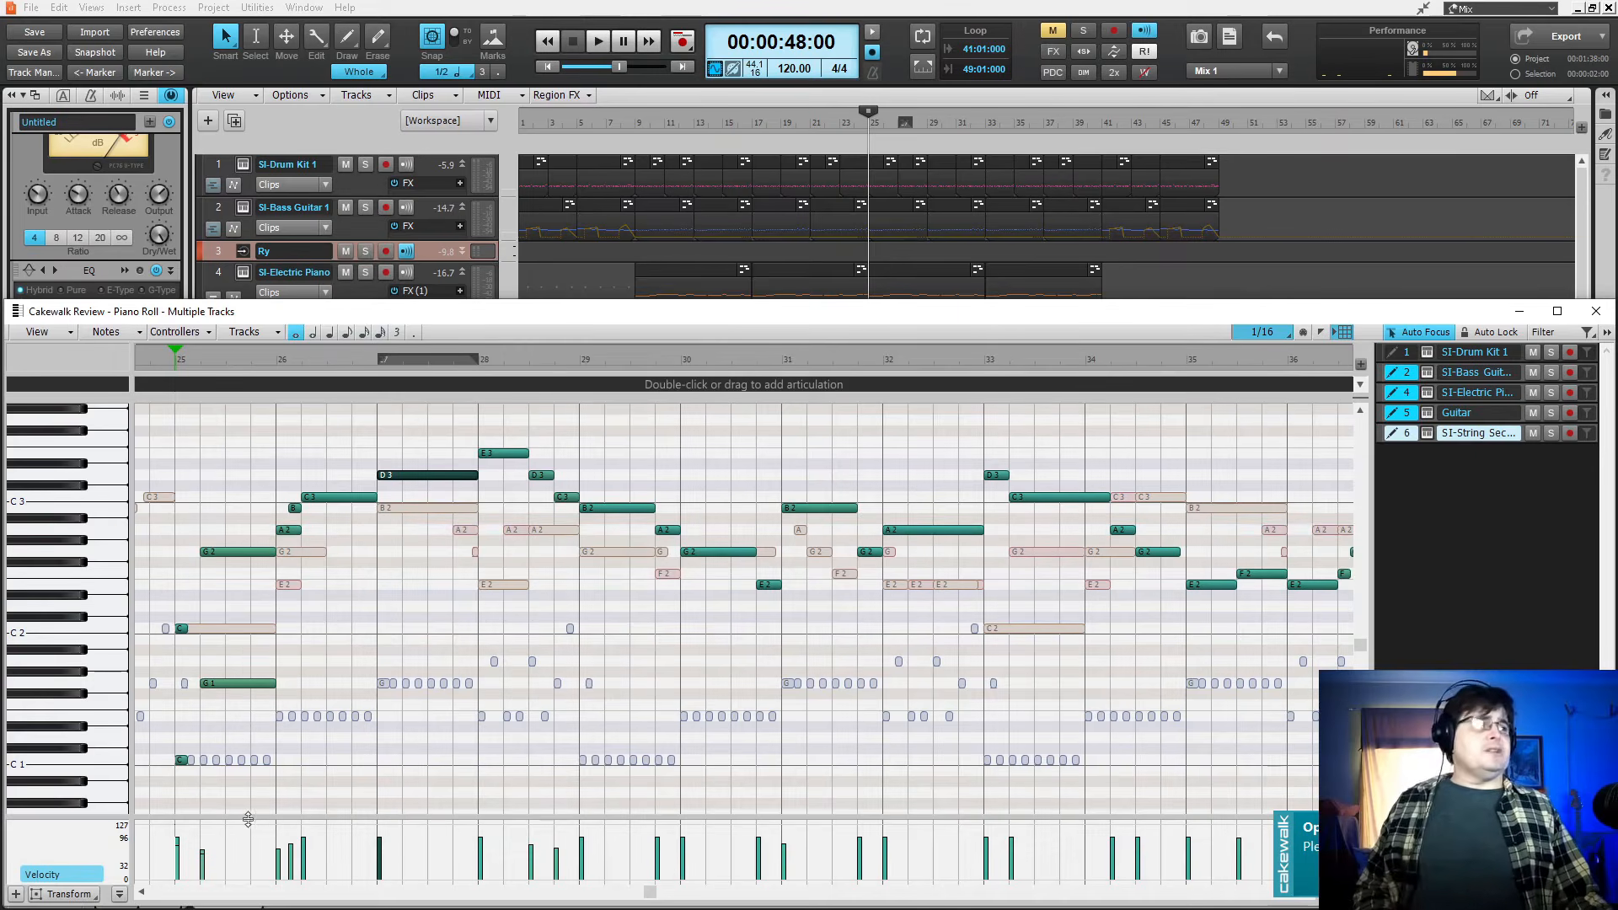
- Make the Guitar track active in the Piano Roll, and return to the string section by selecting its B 2 note at measure 29
{"action": "left_click", "coordinate": [1474, 414]}
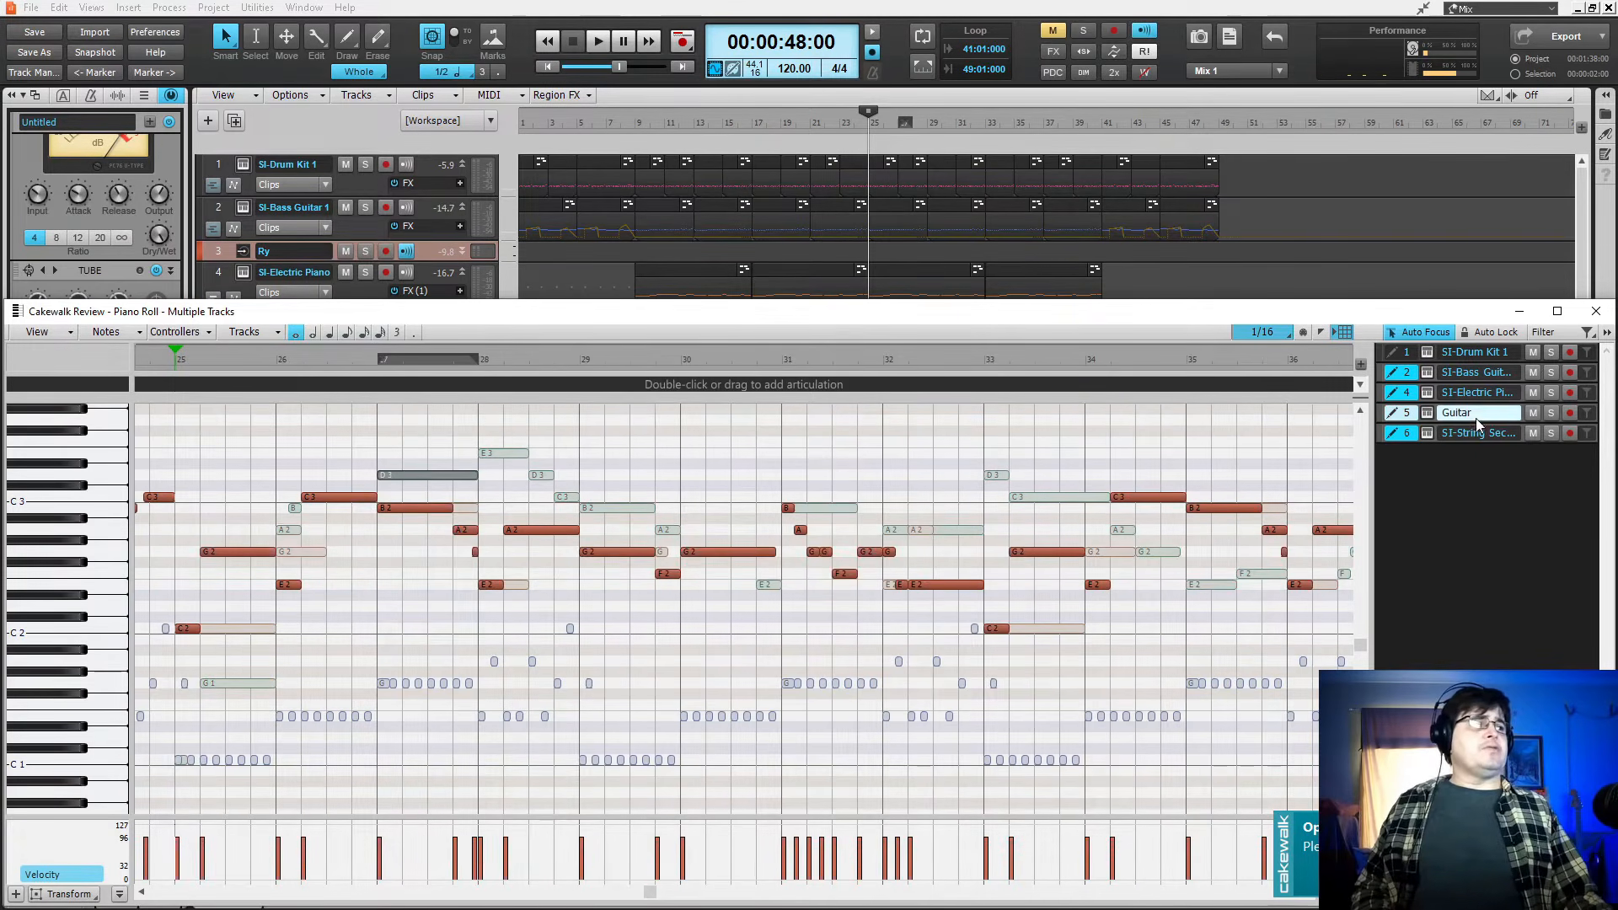
{"action": "left_click", "coordinate": [618, 510]}
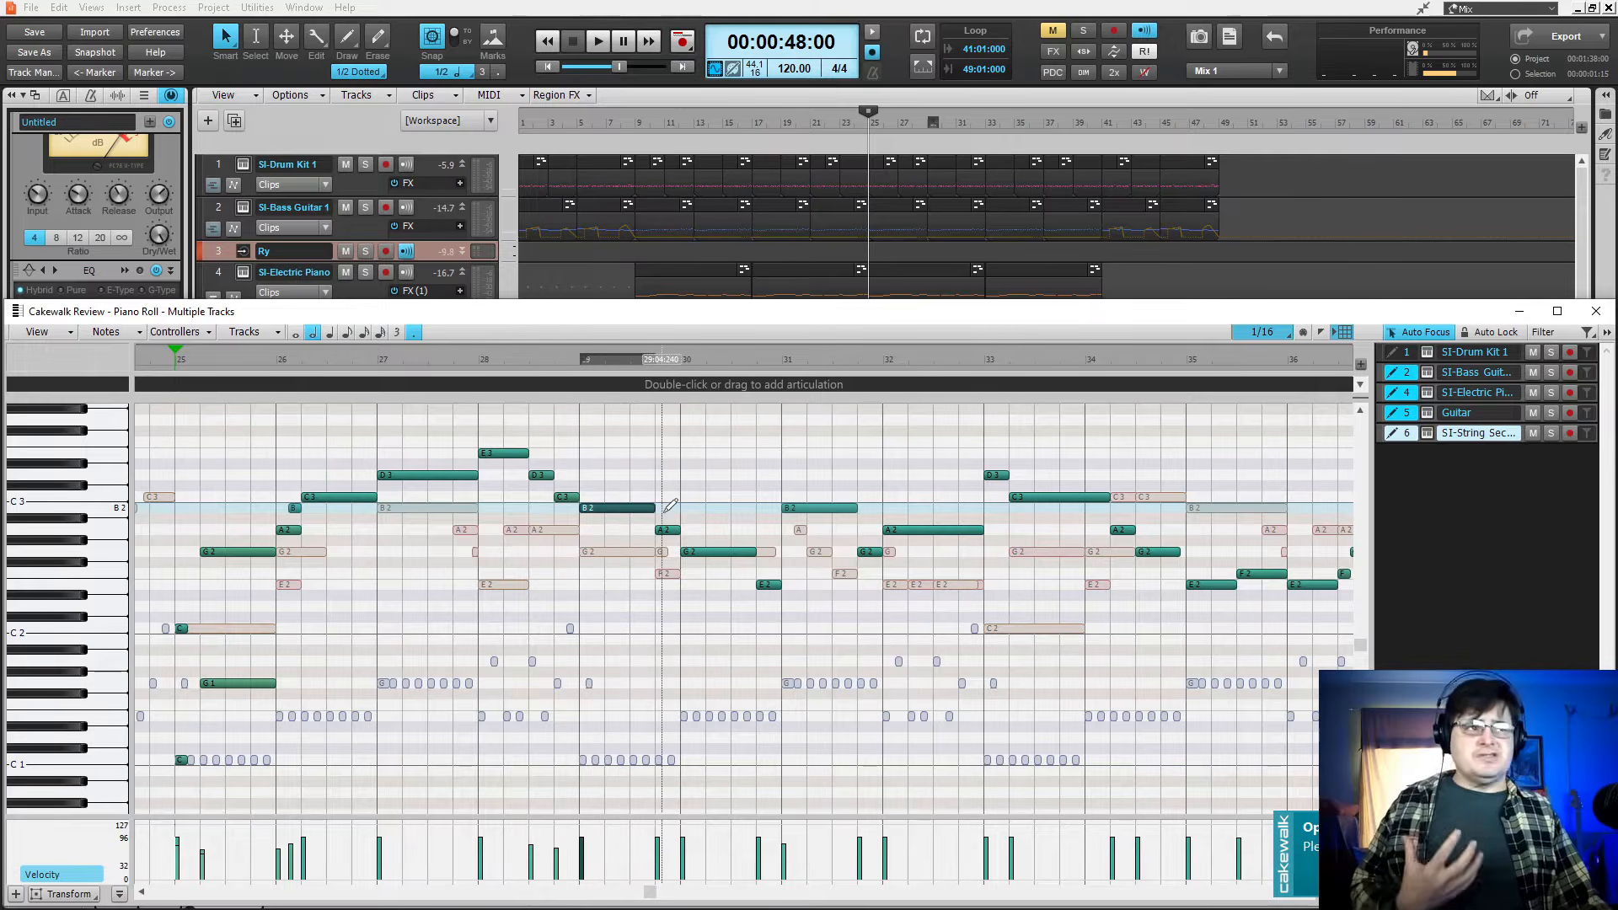
{"action": "left_click", "coordinate": [653, 507]}
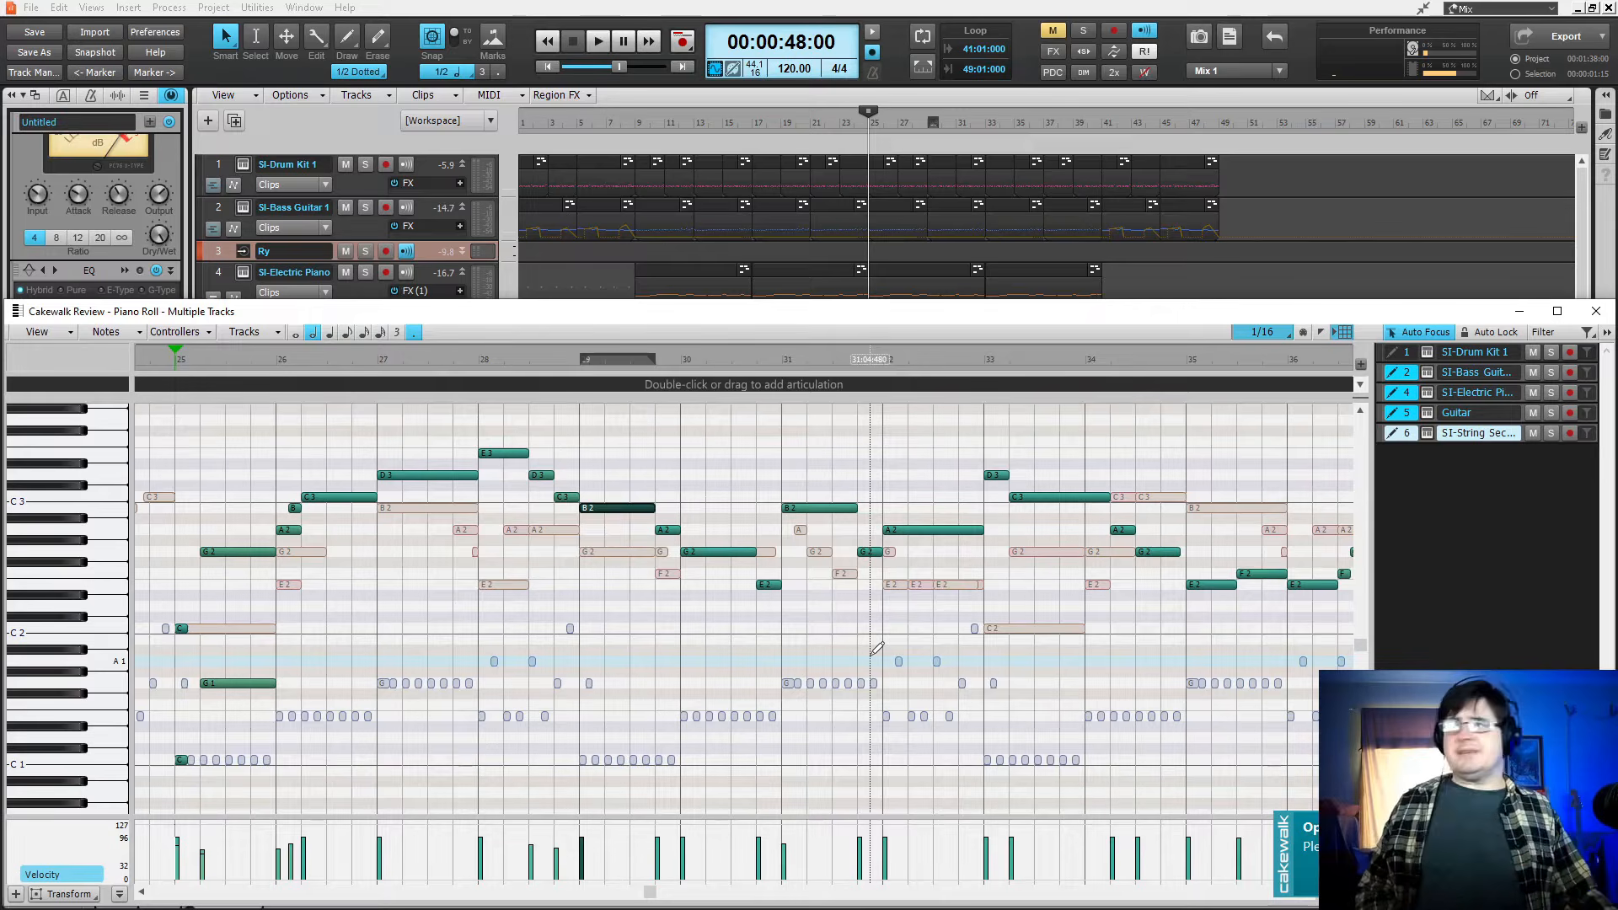
- Select the SI-Bass Guitar 1 clips starting at measures 25, 29 and 33 one after another in the track view
{"action": "left_click", "coordinate": [906, 207]}
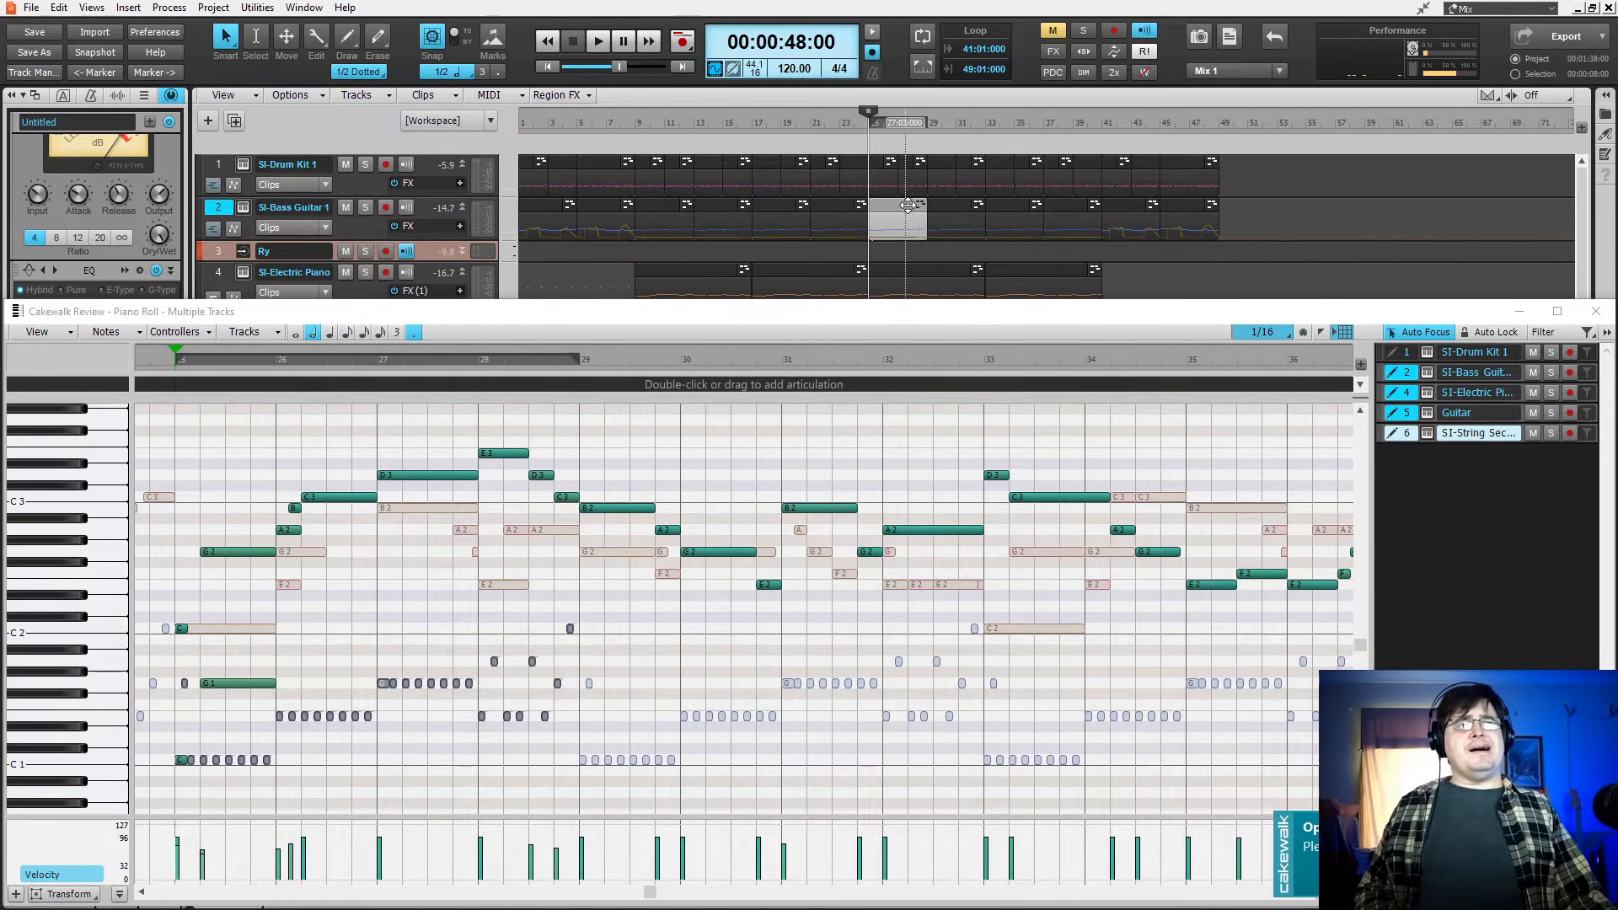
{"action": "left_click", "coordinate": [965, 206]}
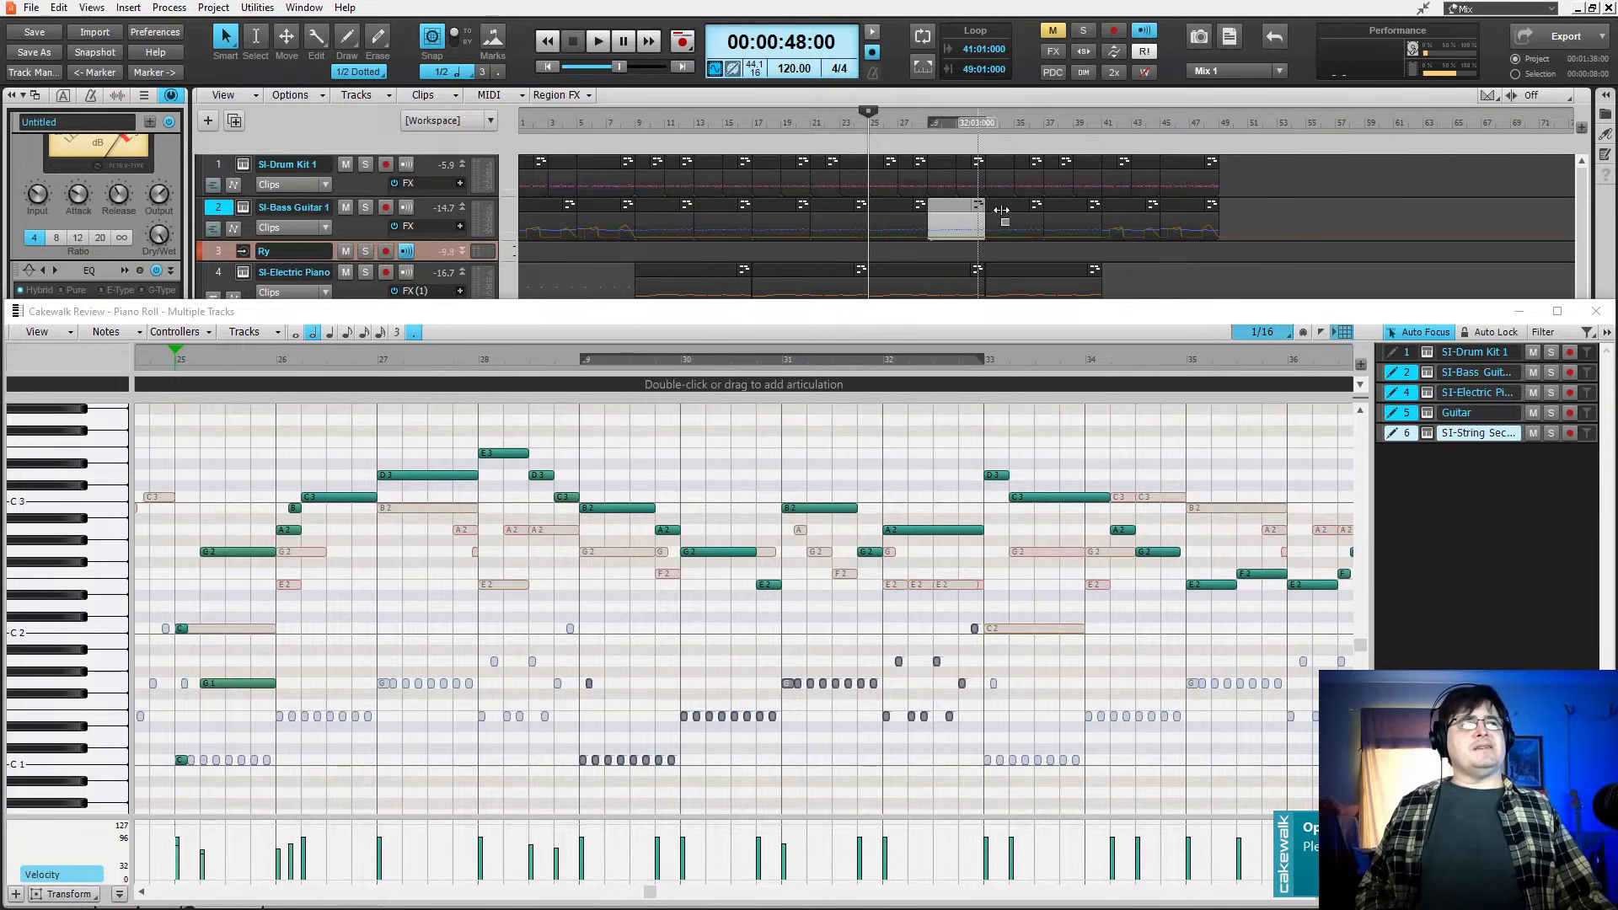
{"action": "left_click", "coordinate": [1002, 211]}
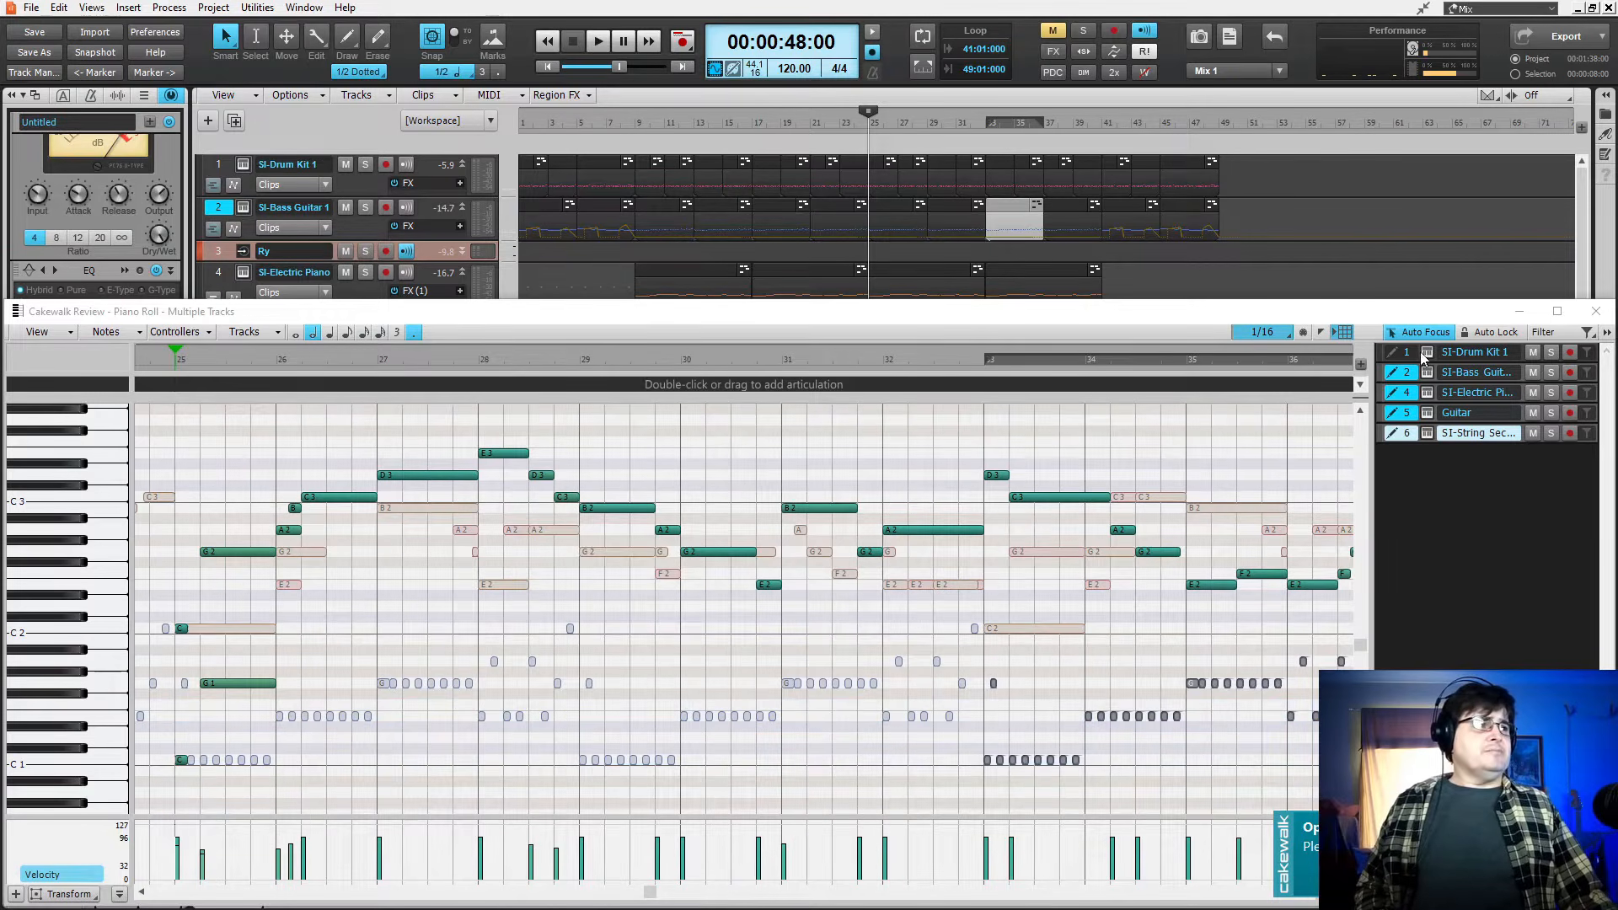
- Display only the bass guitar's notes in the Piano Roll, and switch to only the SI-Drum Kit 1 notes
{"action": "left_click", "coordinate": [1471, 352]}
{"action": "left_click", "coordinate": [1408, 372]}
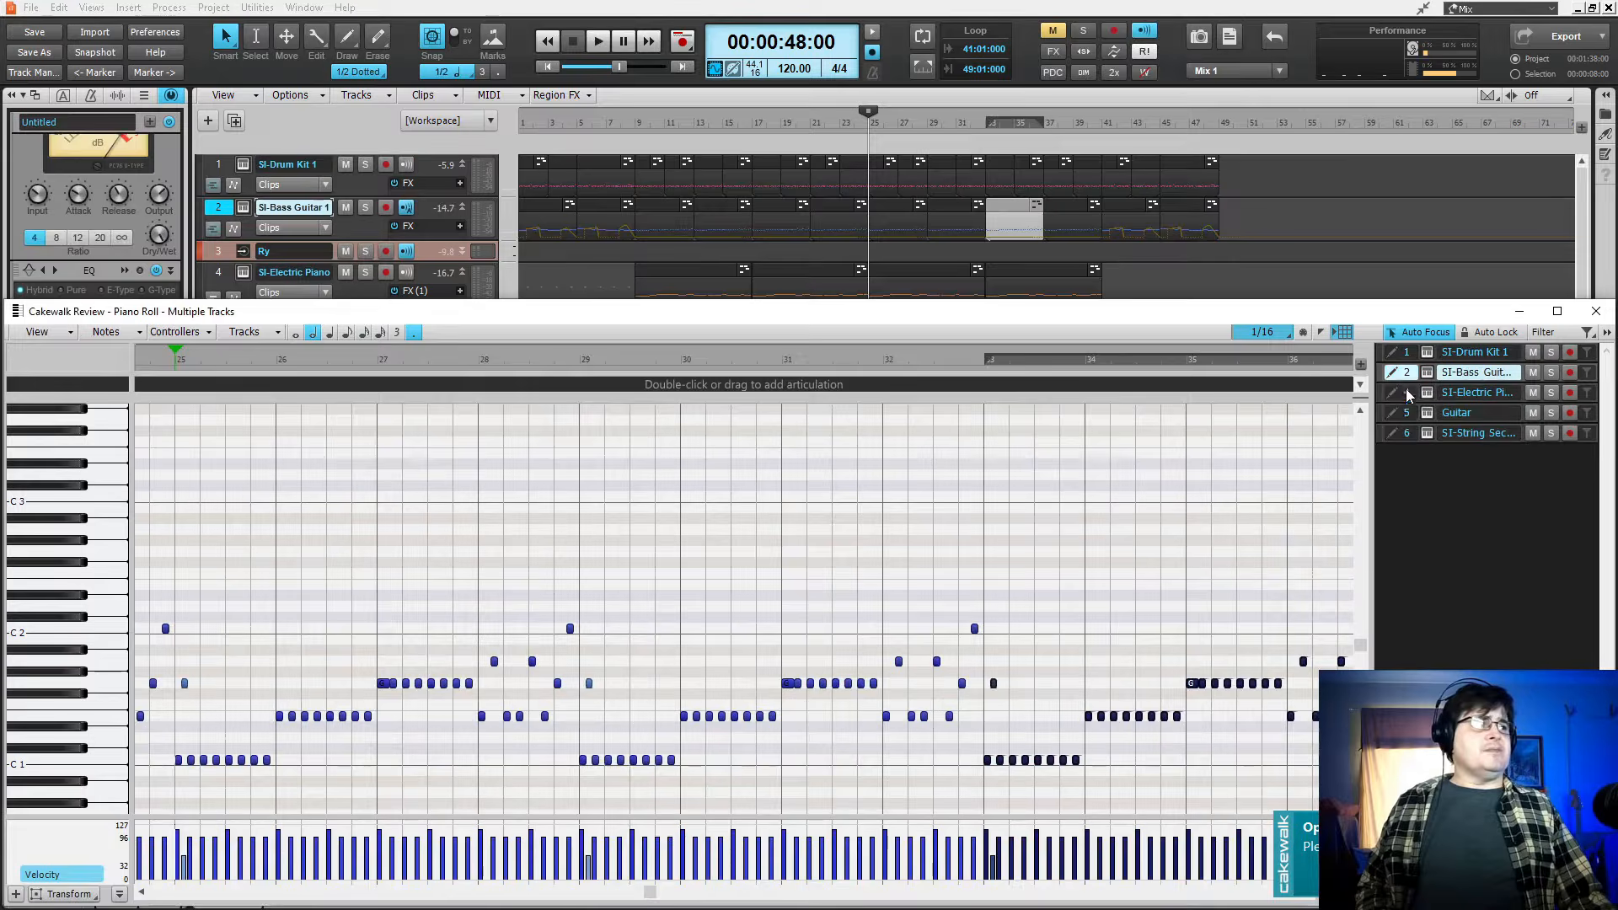
{"action": "left_click", "coordinate": [1403, 353]}
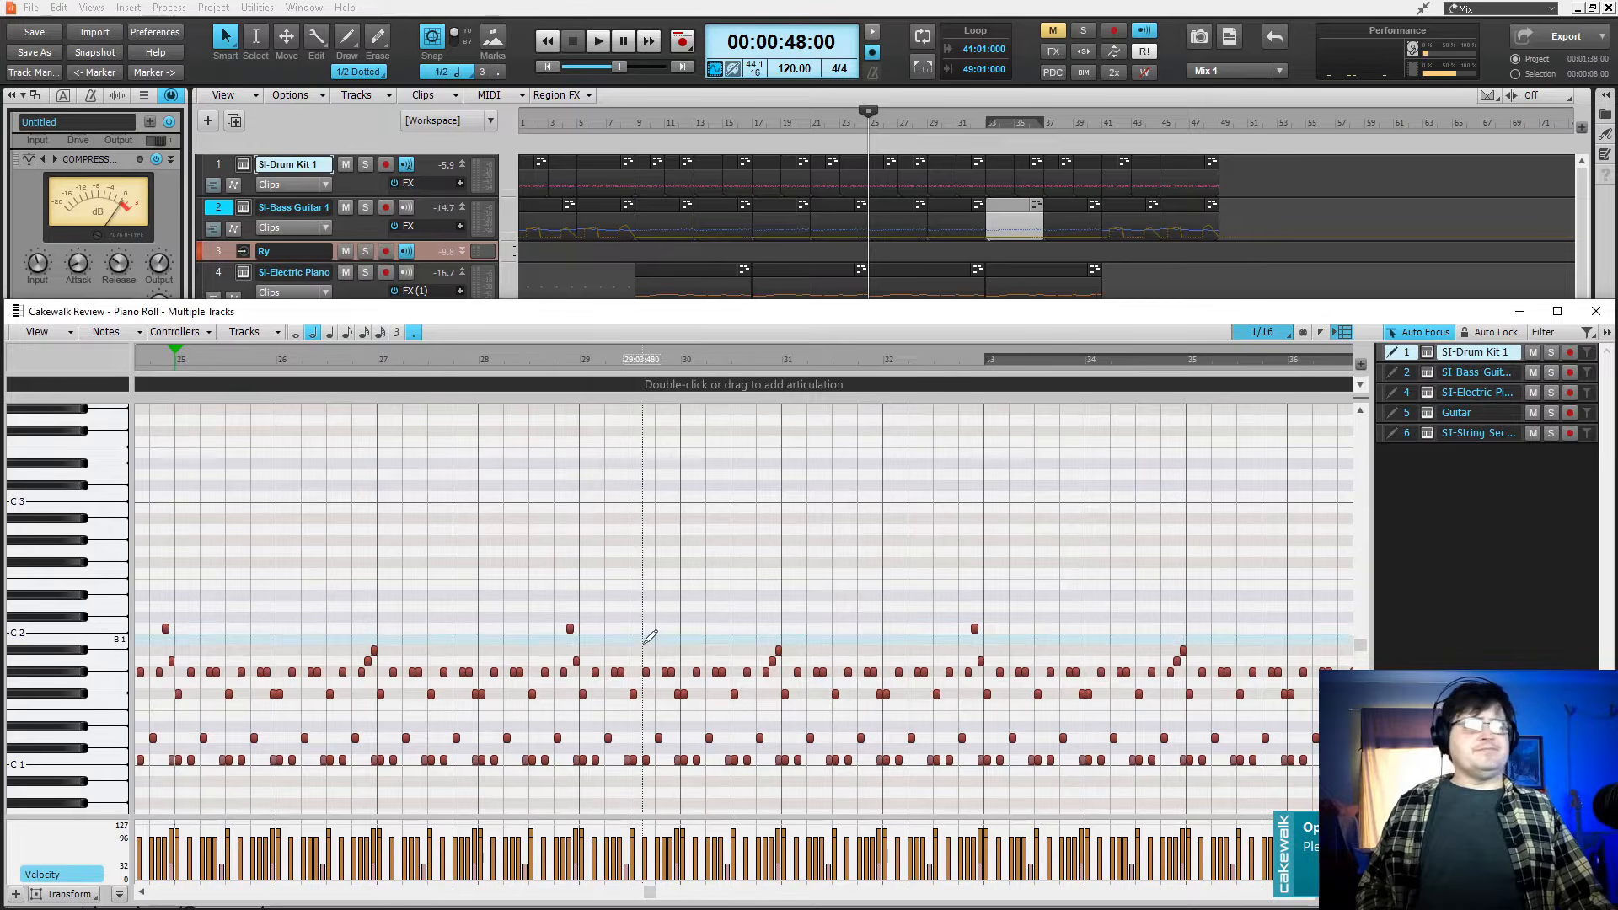
{"action": "scroll", "coordinate": [674, 699], "scroll_direction": "down", "scroll_amount": 1}
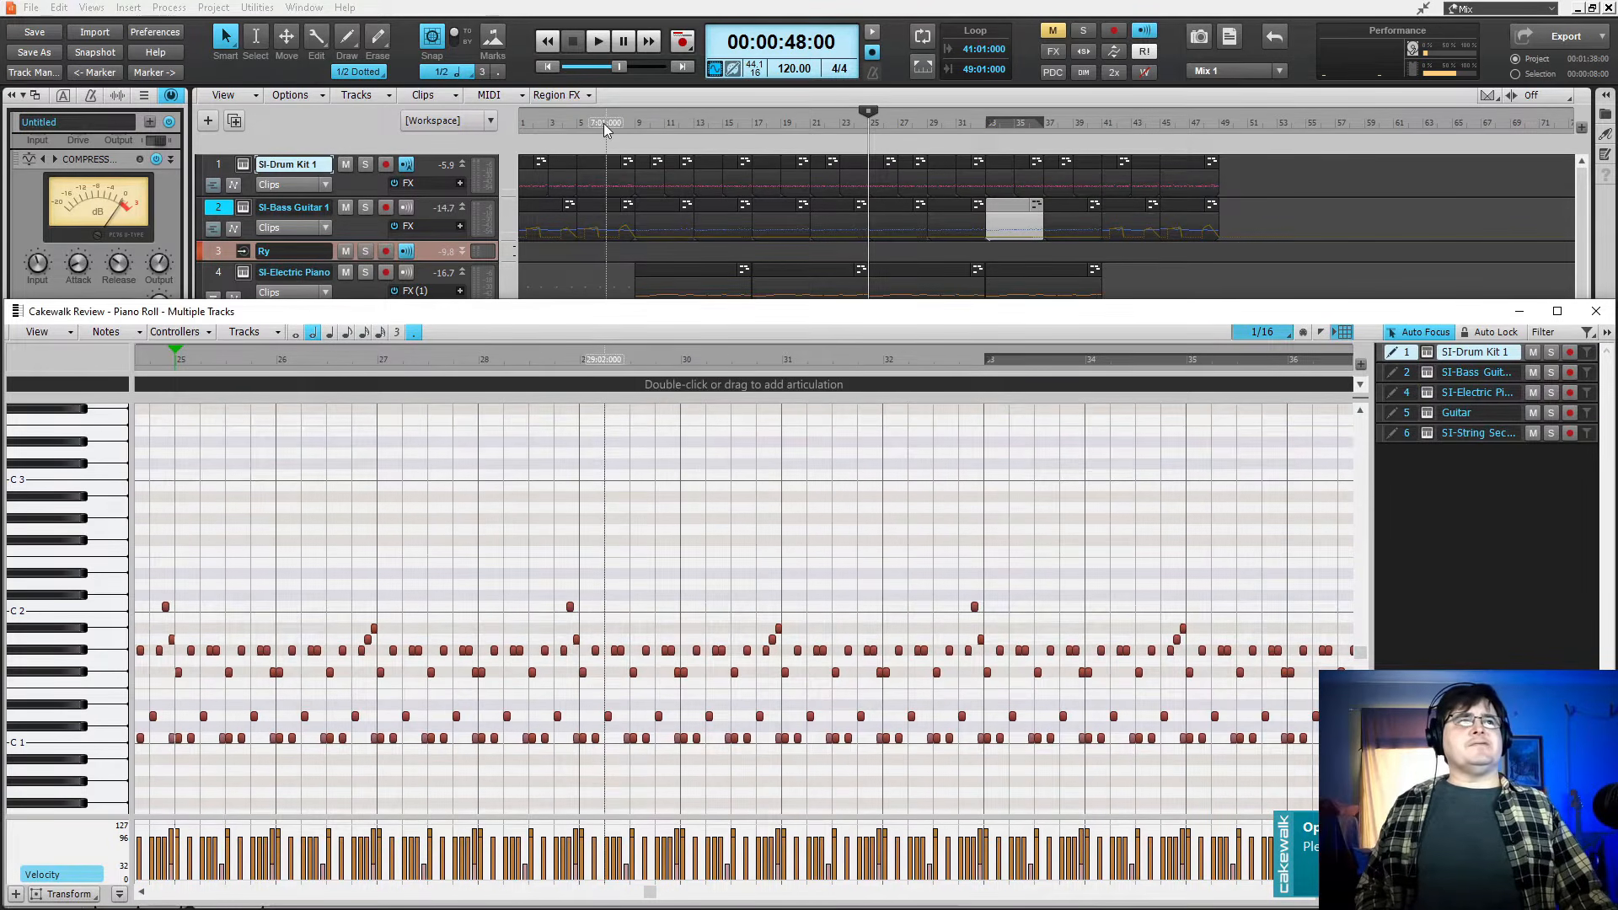
- Play the project from measure 7 to hear the drum part, and stop playback
{"action": "left_click", "coordinate": [604, 123]}
{"action": "key", "text": "space"}
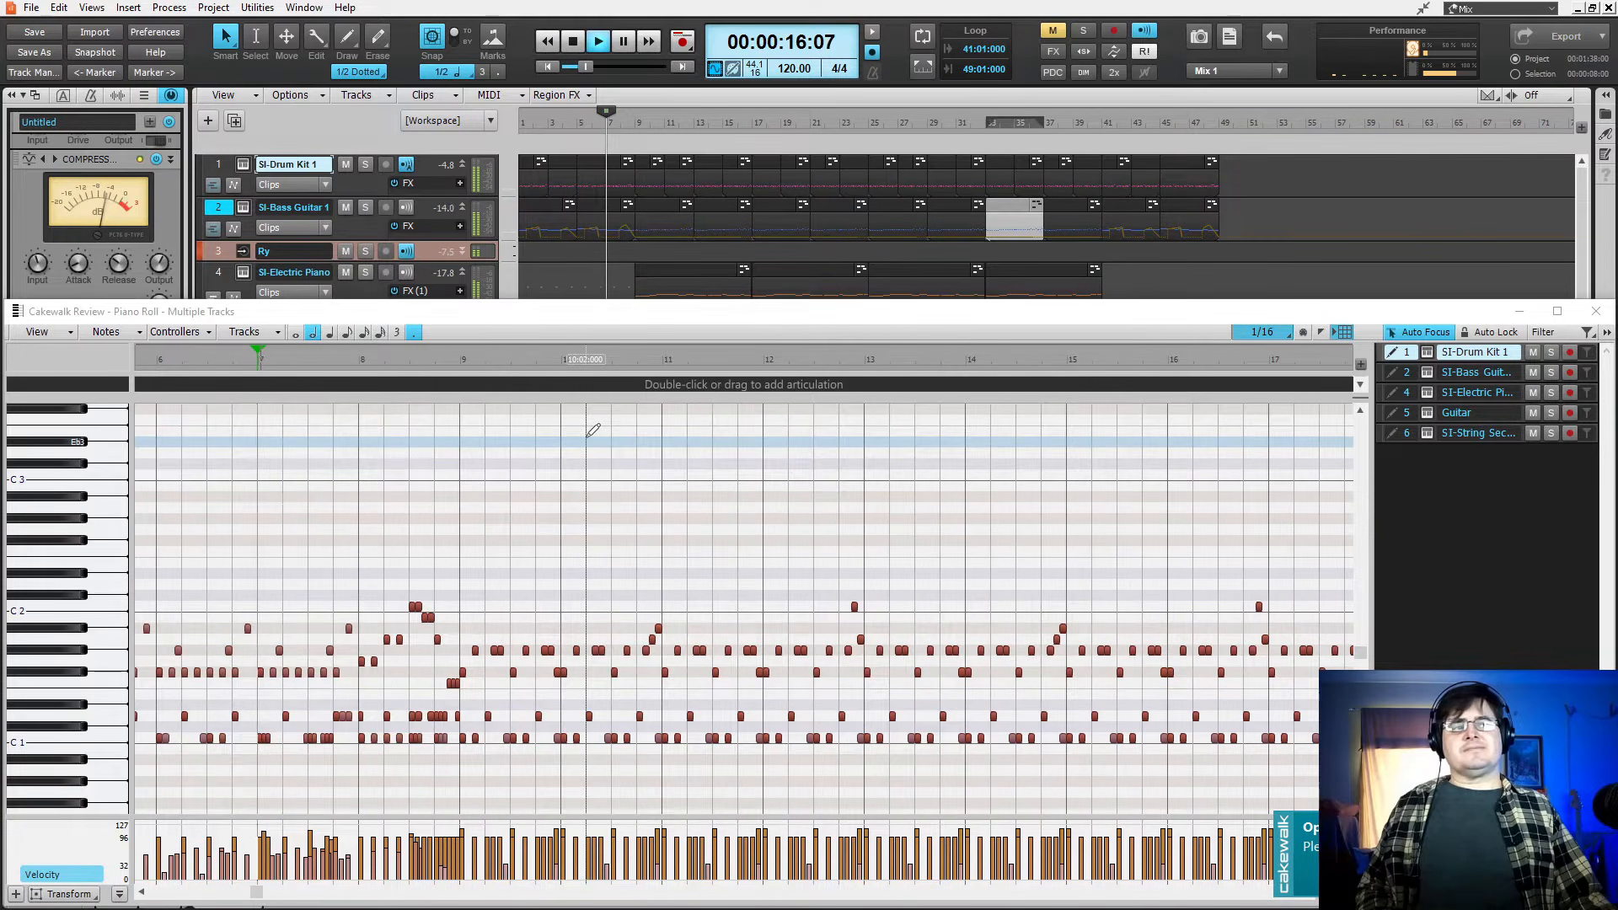
{"action": "key", "text": "space"}
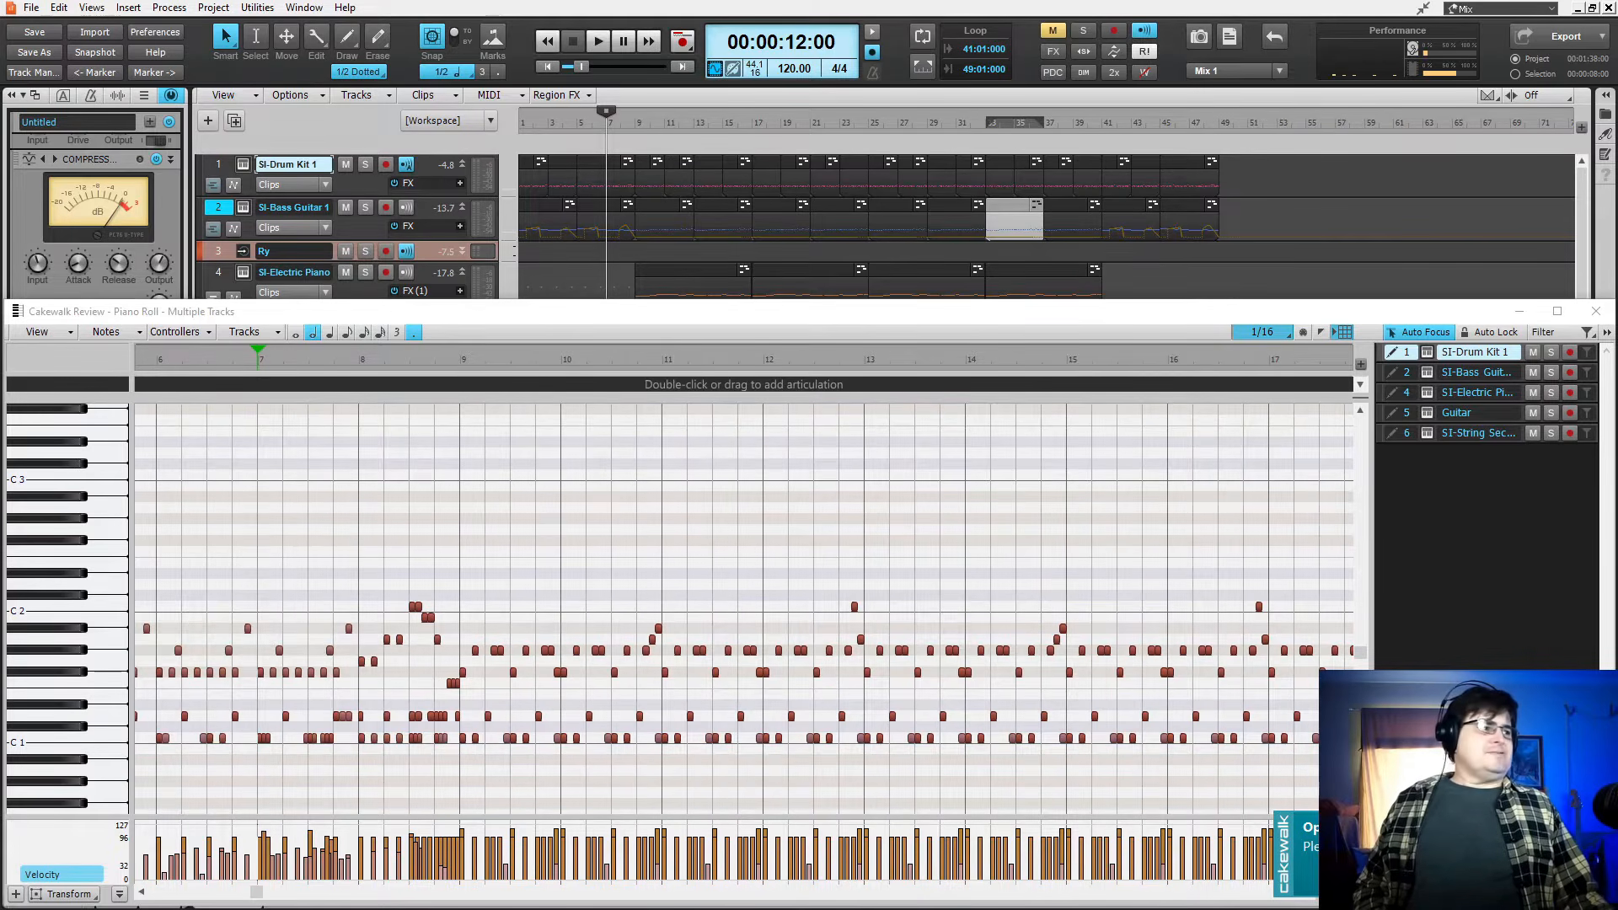
- Select the SI-Bass Guitar 1 clip starting at measure 5, and the drum kit's C 1 note on beat 3 of measure 7
{"action": "mouse_move", "coordinate": [1335, 892]}
{"action": "left_mouse_down"}
{"action": "mouse_move", "coordinate": [1281, 878]}
{"action": "mouse_move", "coordinate": [1315, 877]}
{"action": "left_mouse_up"}
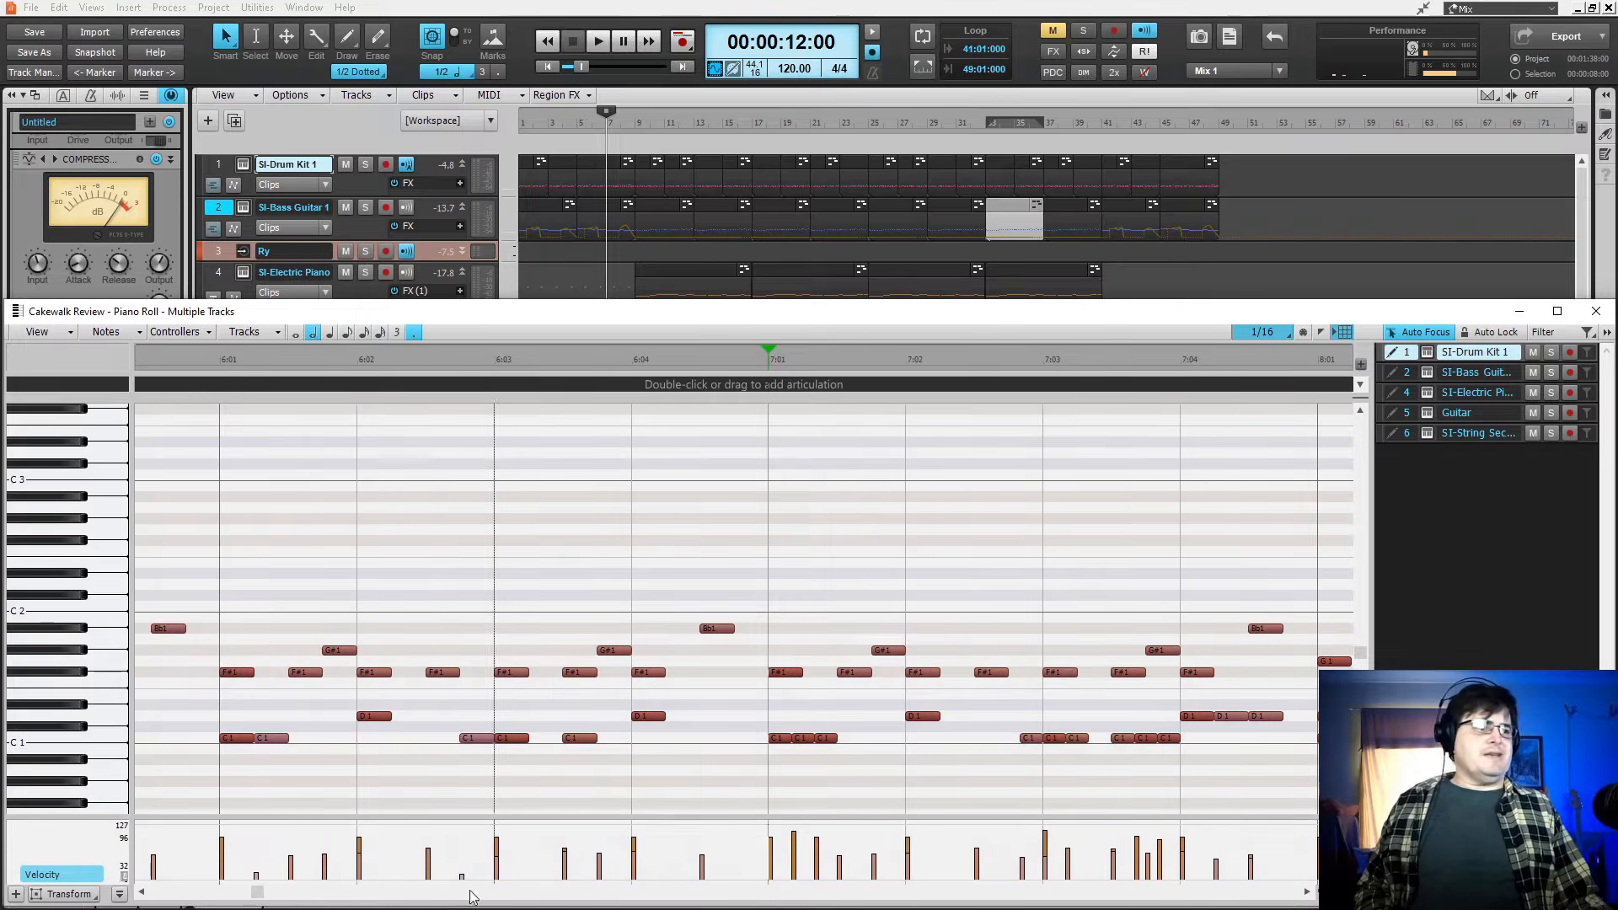
{"action": "left_click_drag", "start_coordinate": [260, 893], "coordinate": [224, 893]}
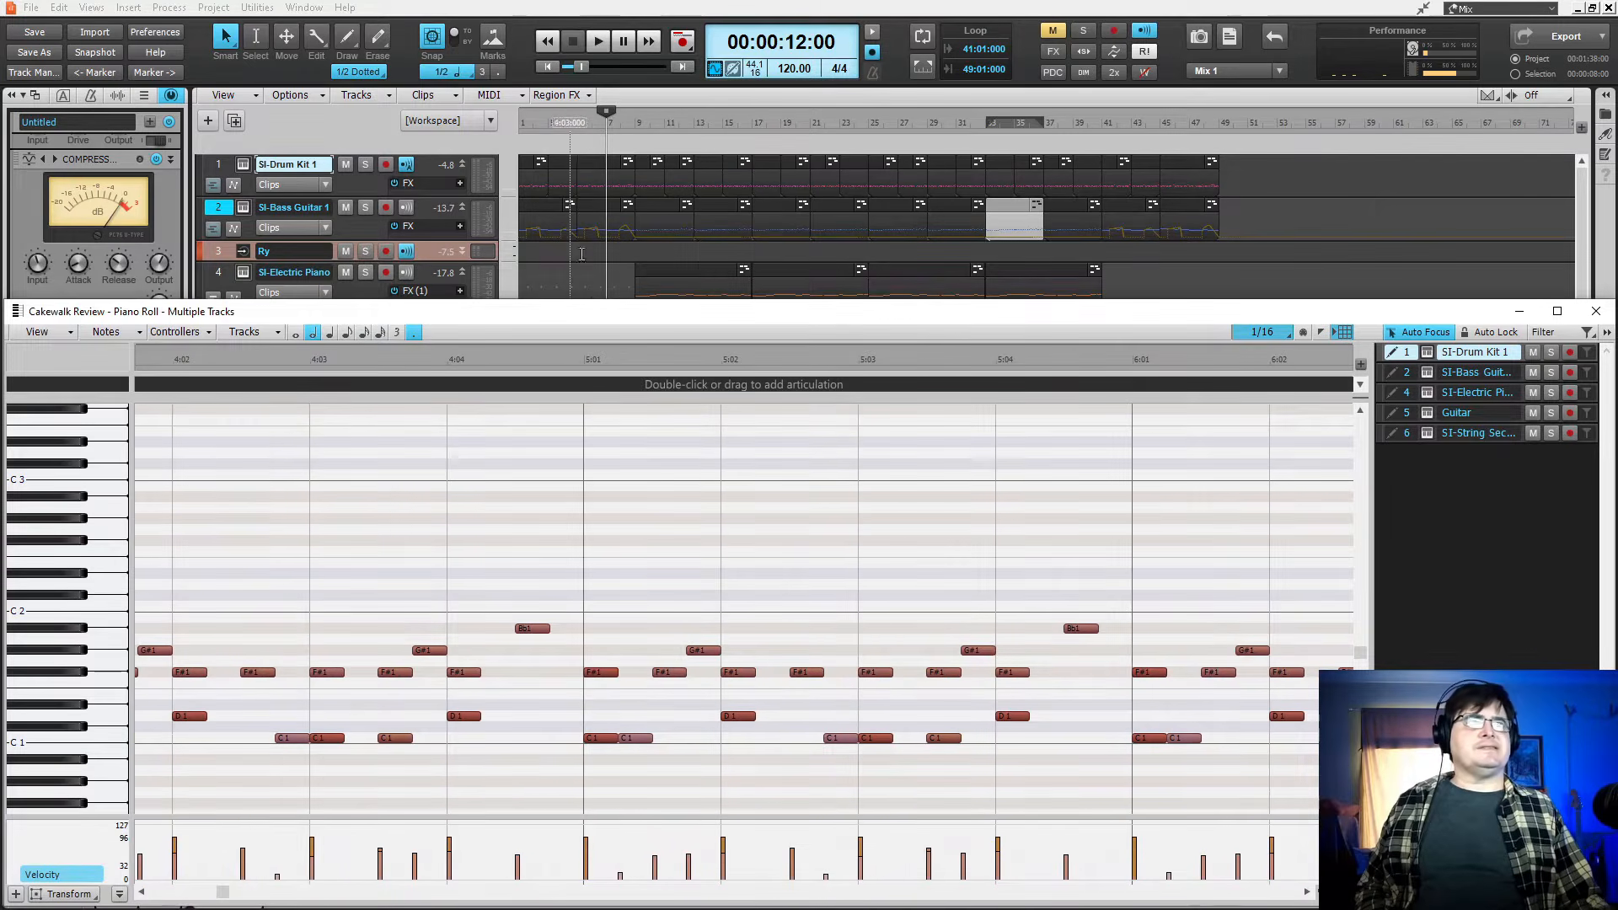
{"action": "left_click", "coordinate": [599, 221]}
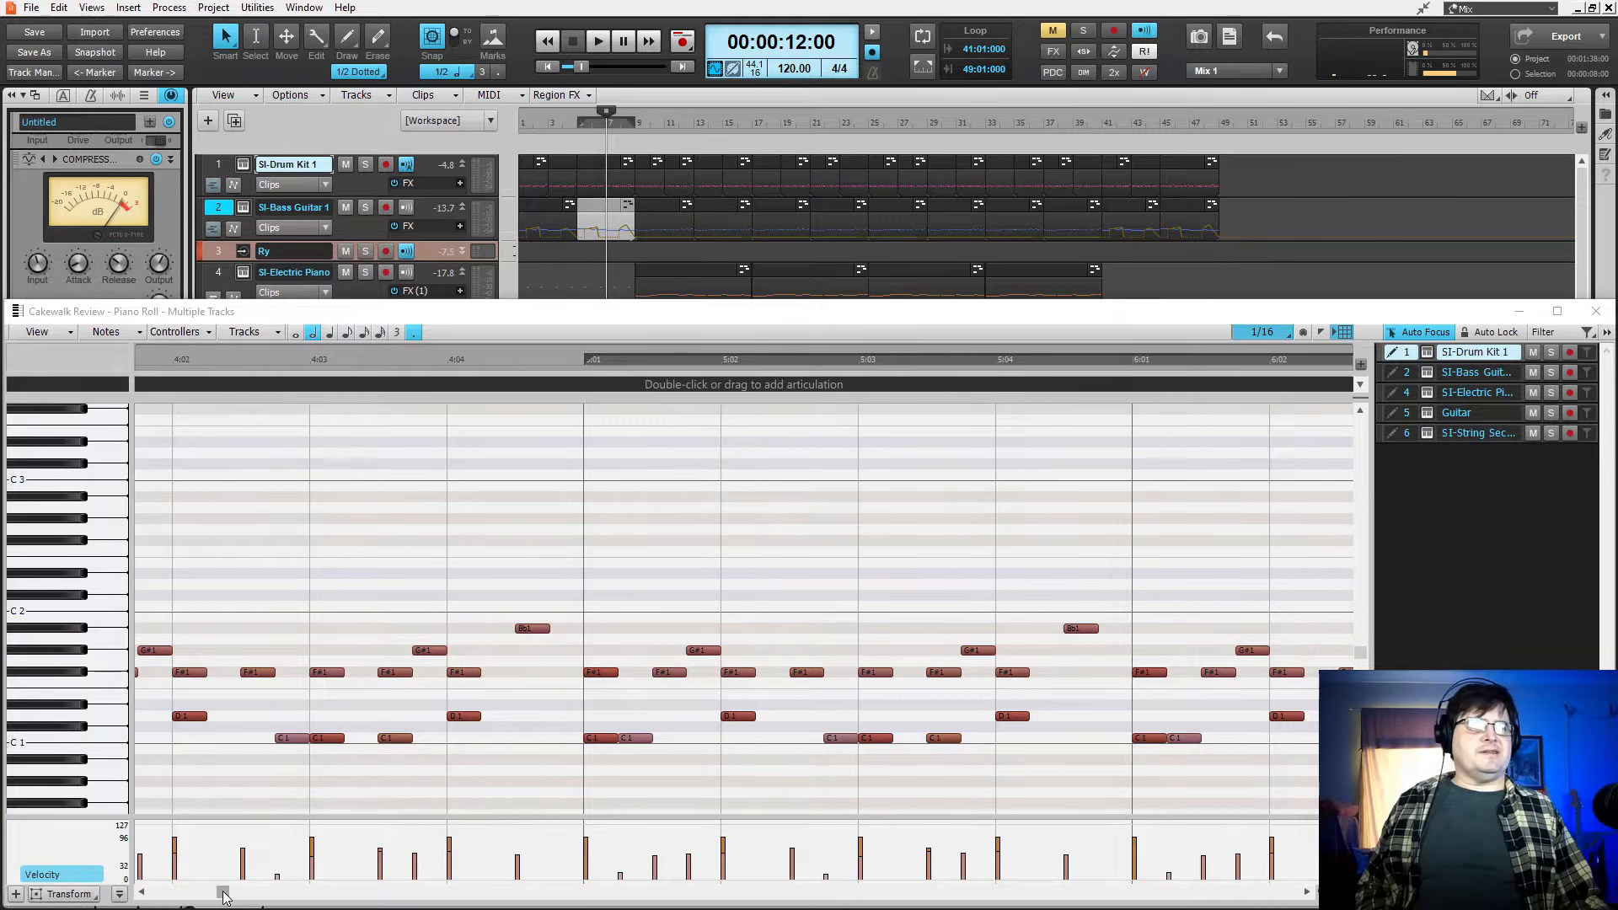
{"action": "left_click_drag", "start_coordinate": [223, 895], "coordinate": [286, 900]}
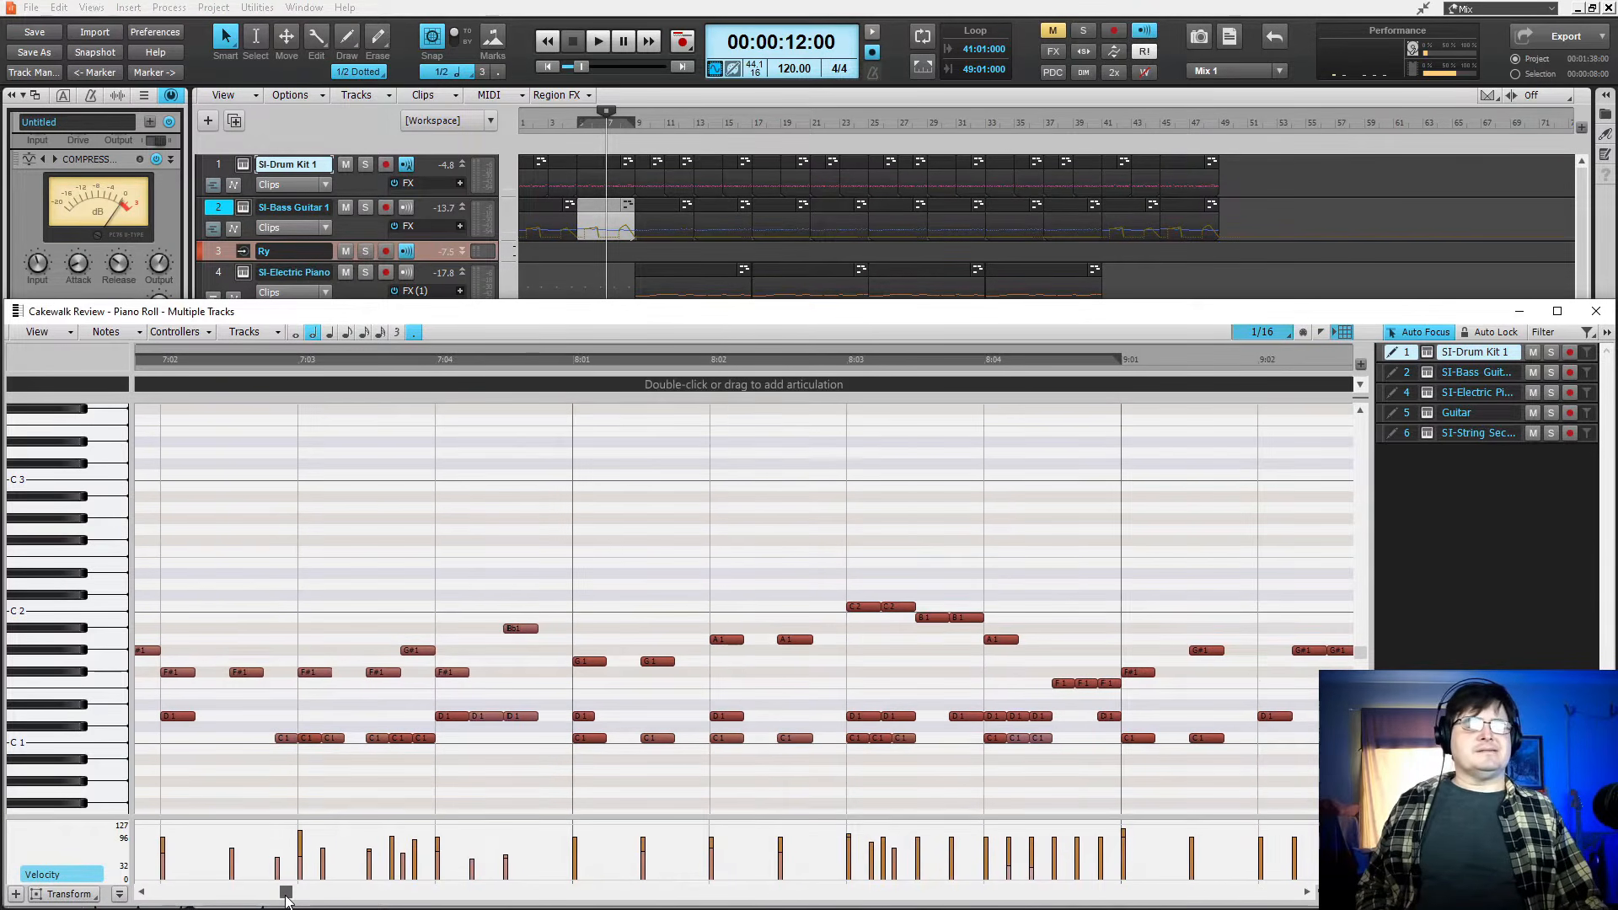
{"action": "left_click", "coordinate": [310, 741]}
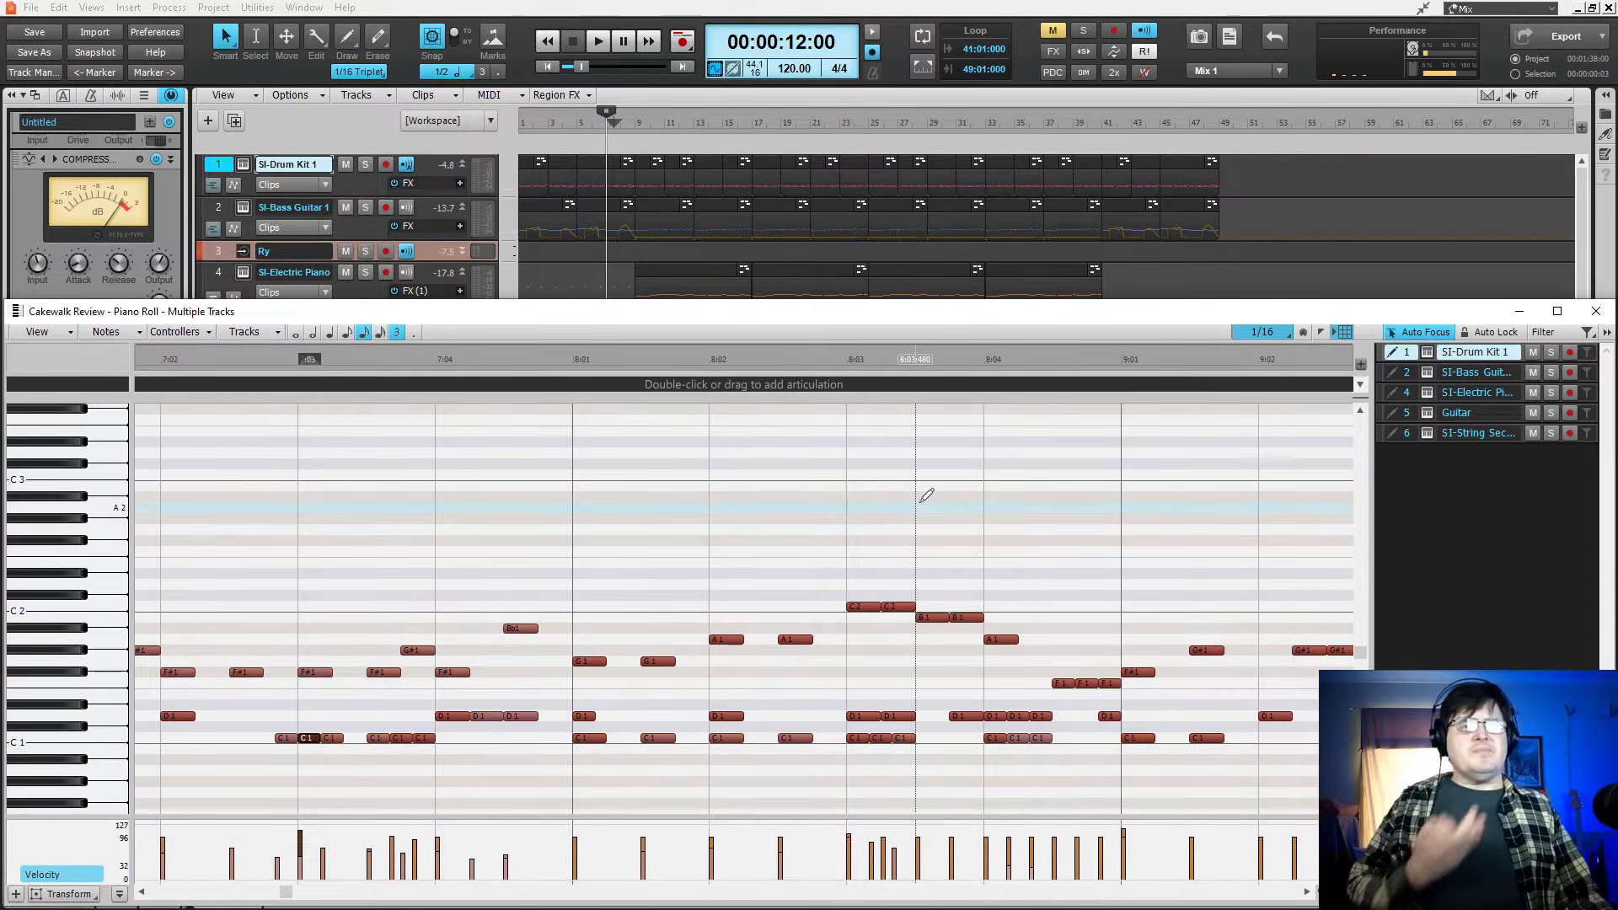
- Close the Piano Roll and look over the channel strips in the Console
{"action": "left_click", "coordinate": [1595, 313]}
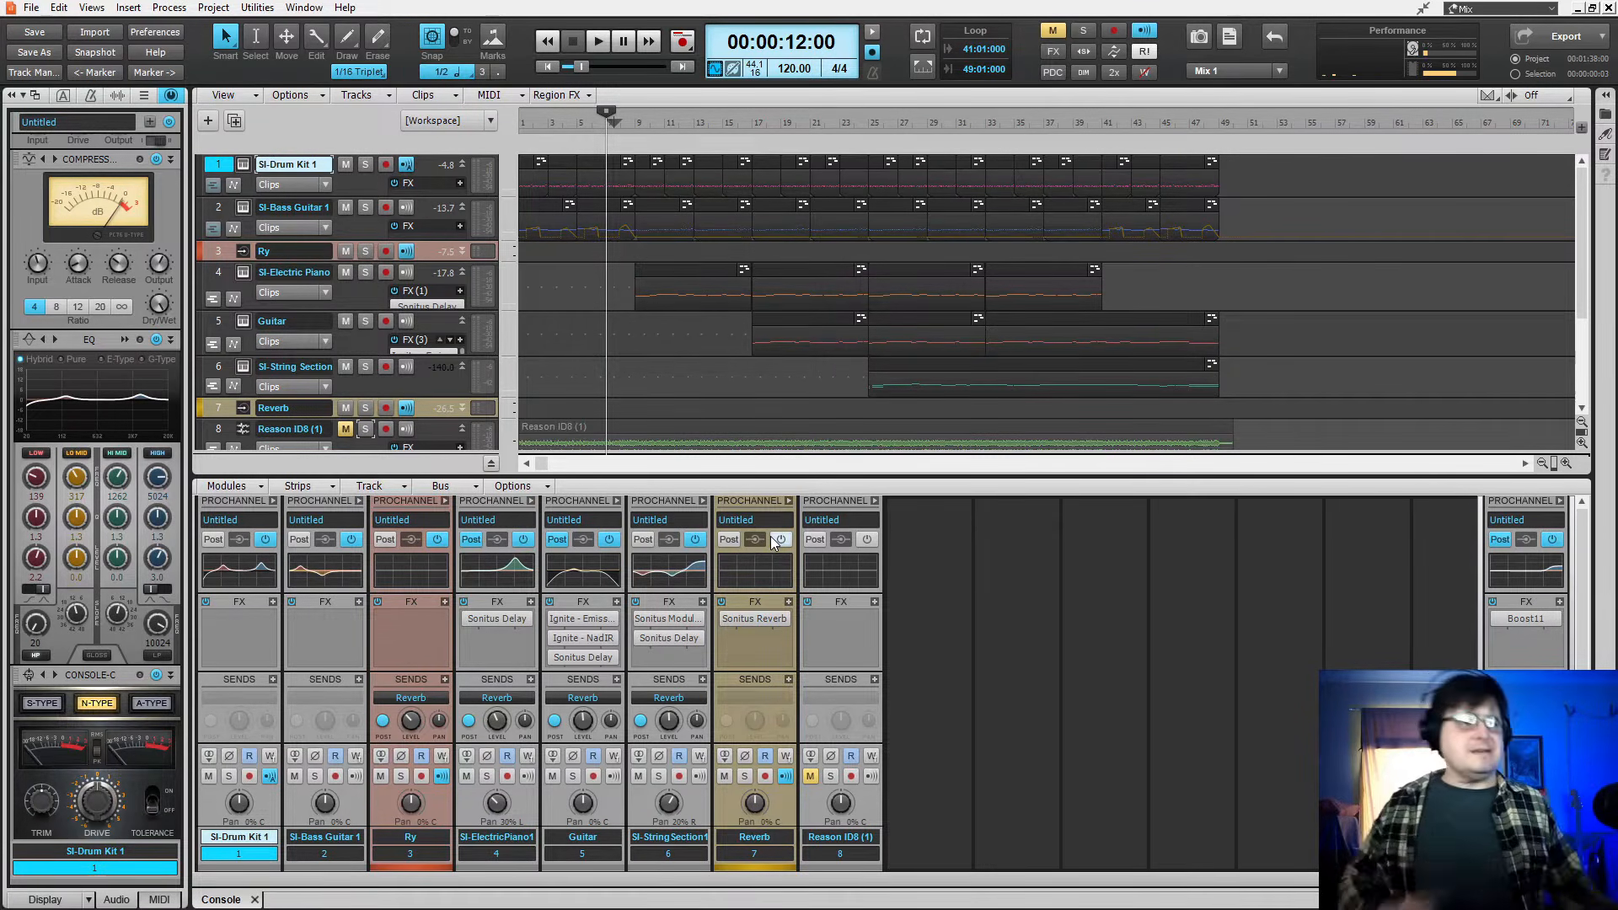
{"action": "scroll", "coordinate": [1311, 337], "scroll_direction": "down", "scroll_amount": 1}
{"action": "scroll", "coordinate": [1312, 345], "scroll_direction": "up", "scroll_amount": 1}
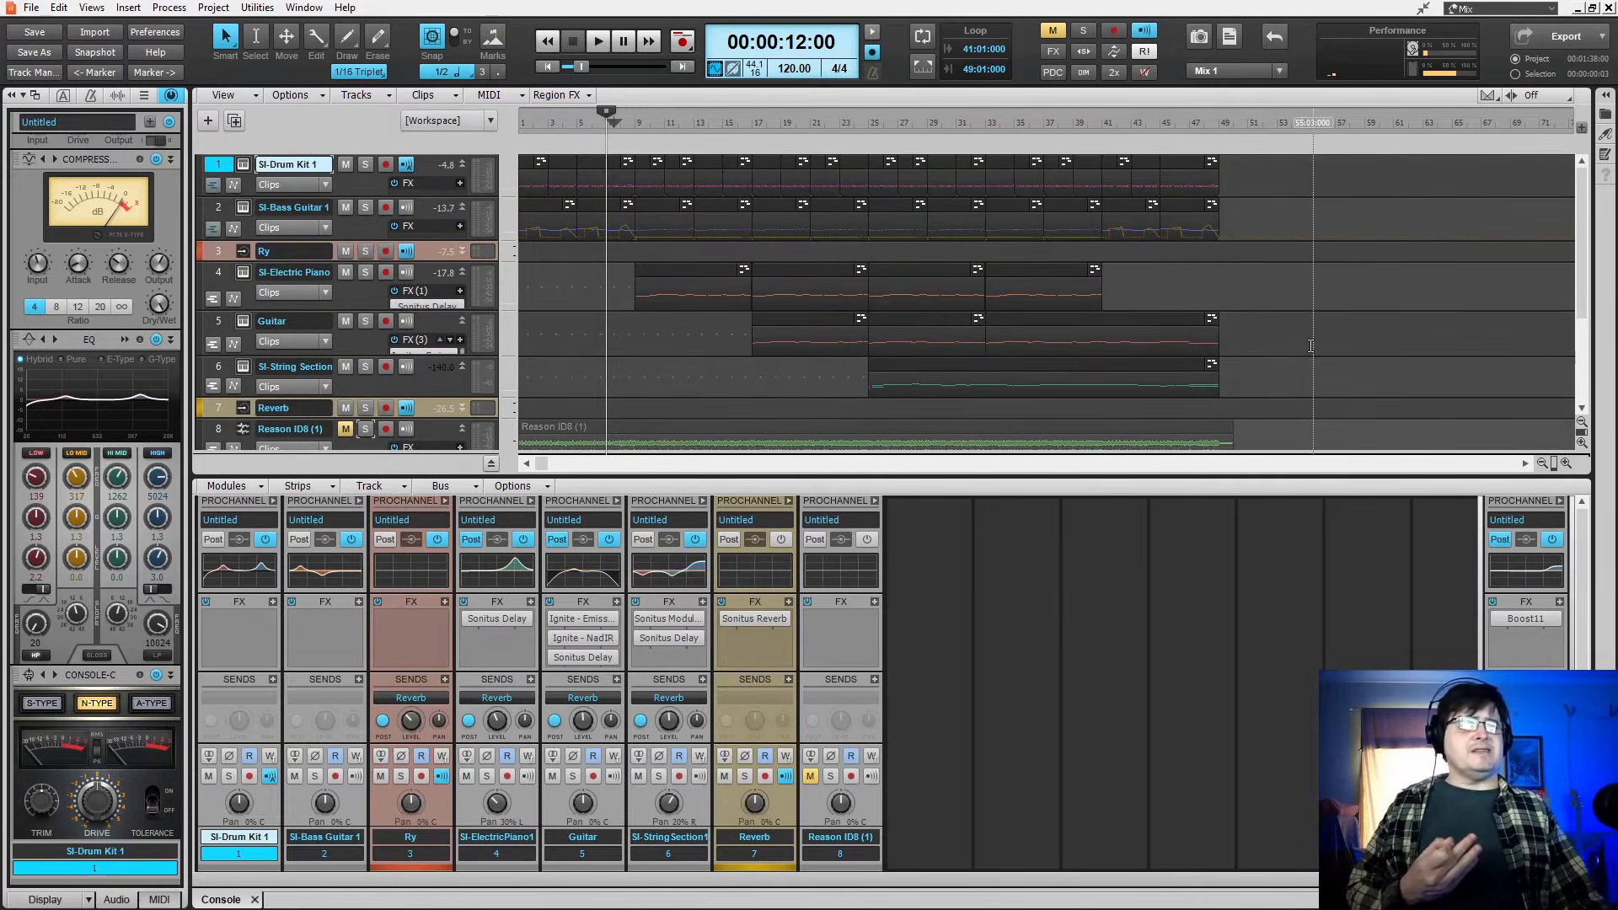
{"action": "scroll", "coordinate": [903, 705], "scroll_direction": "down", "scroll_amount": 5}
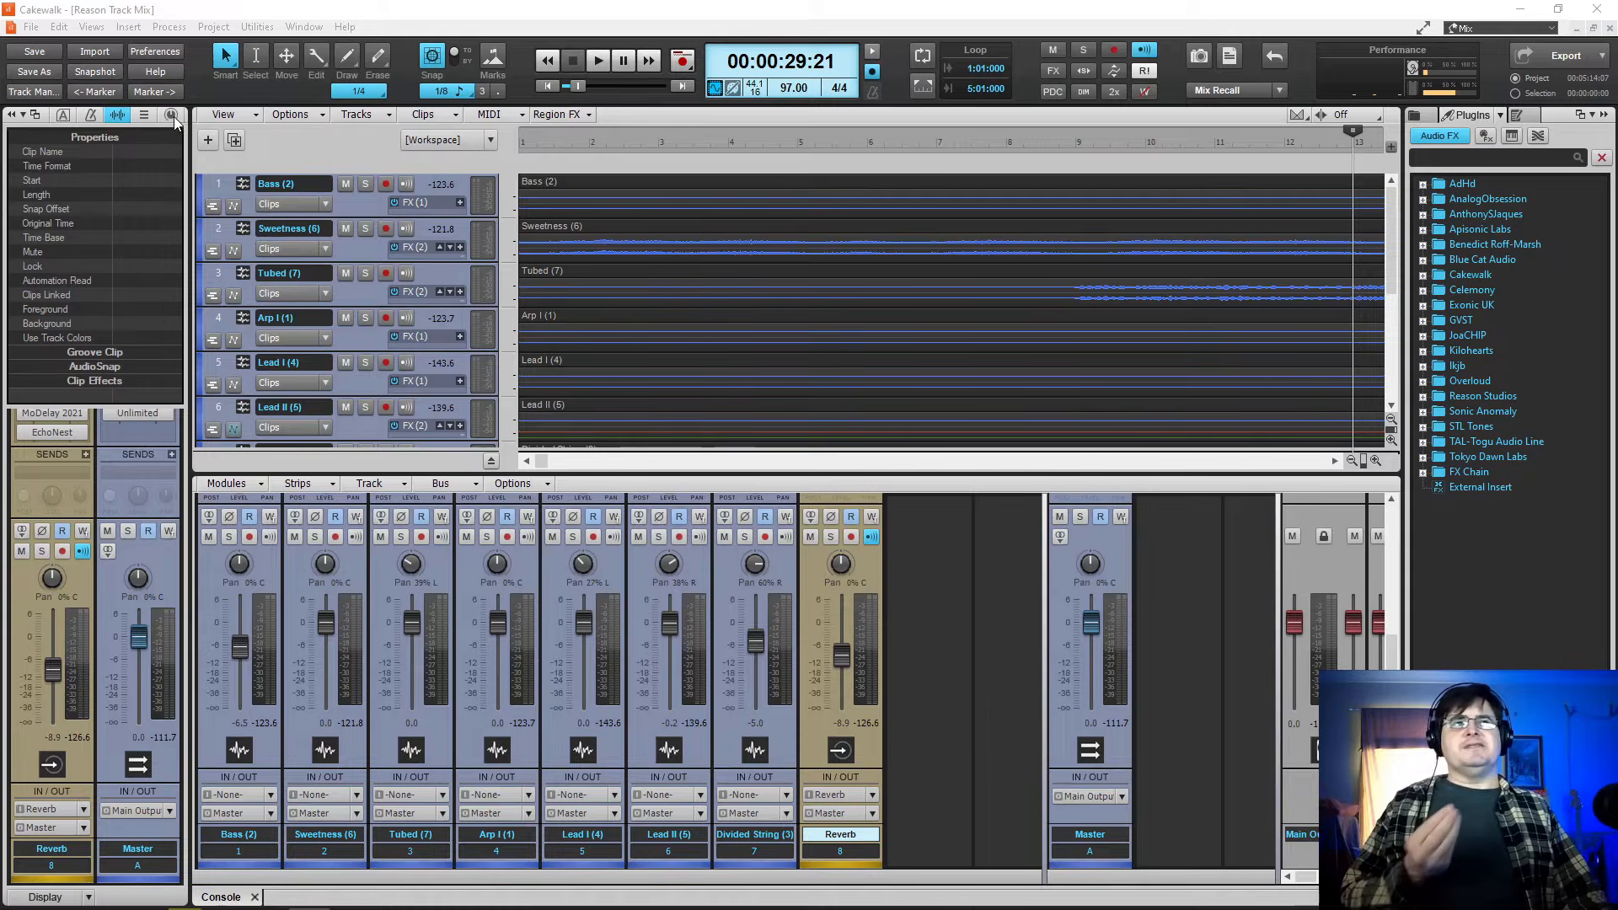
- In the Reason Track Mix project, collapse the Inspector and the plug-in browser, and hide the Console's hardware output strips
{"action": "left_click", "coordinate": [12, 117]}
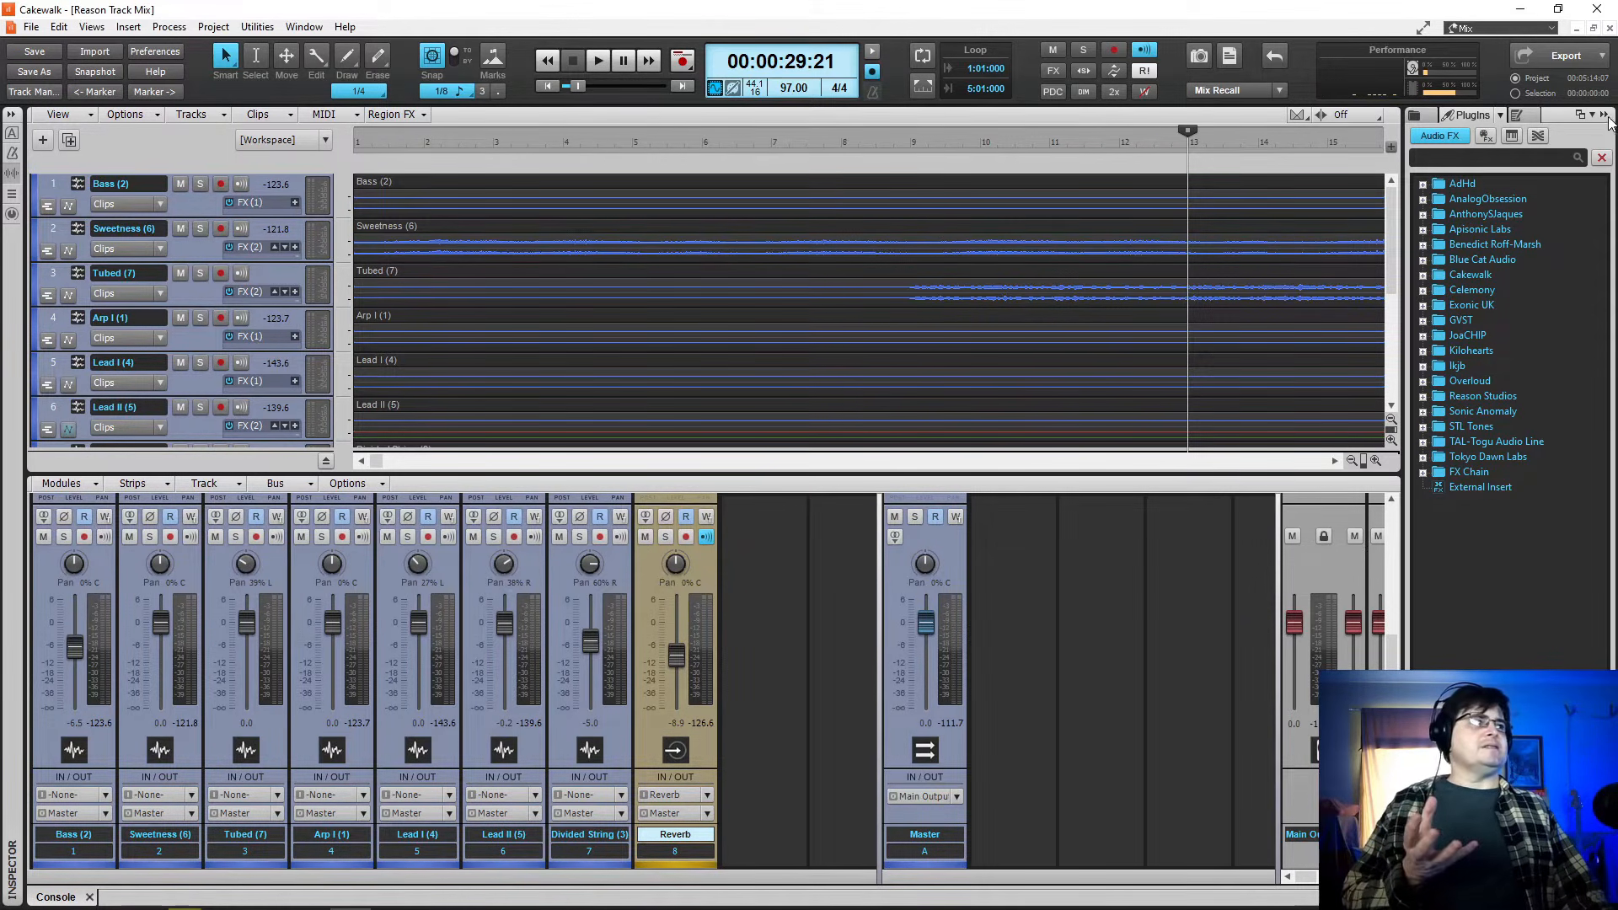
{"action": "left_click", "coordinate": [1604, 115]}
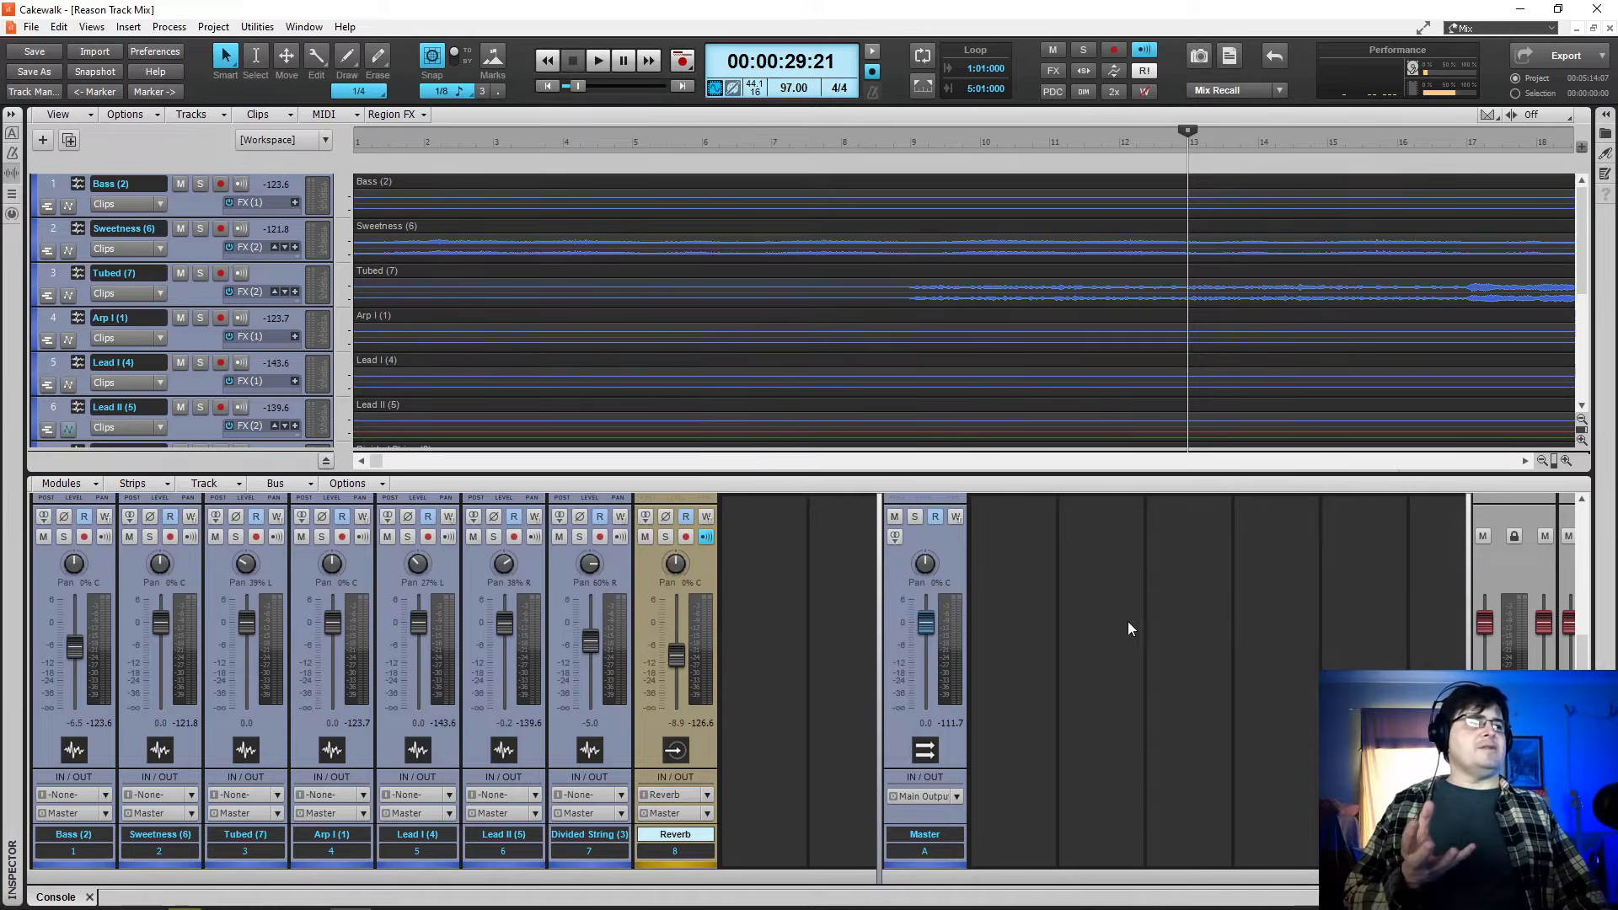
{"action": "left_click_drag", "start_coordinate": [1467, 649], "coordinate": [1574, 652]}
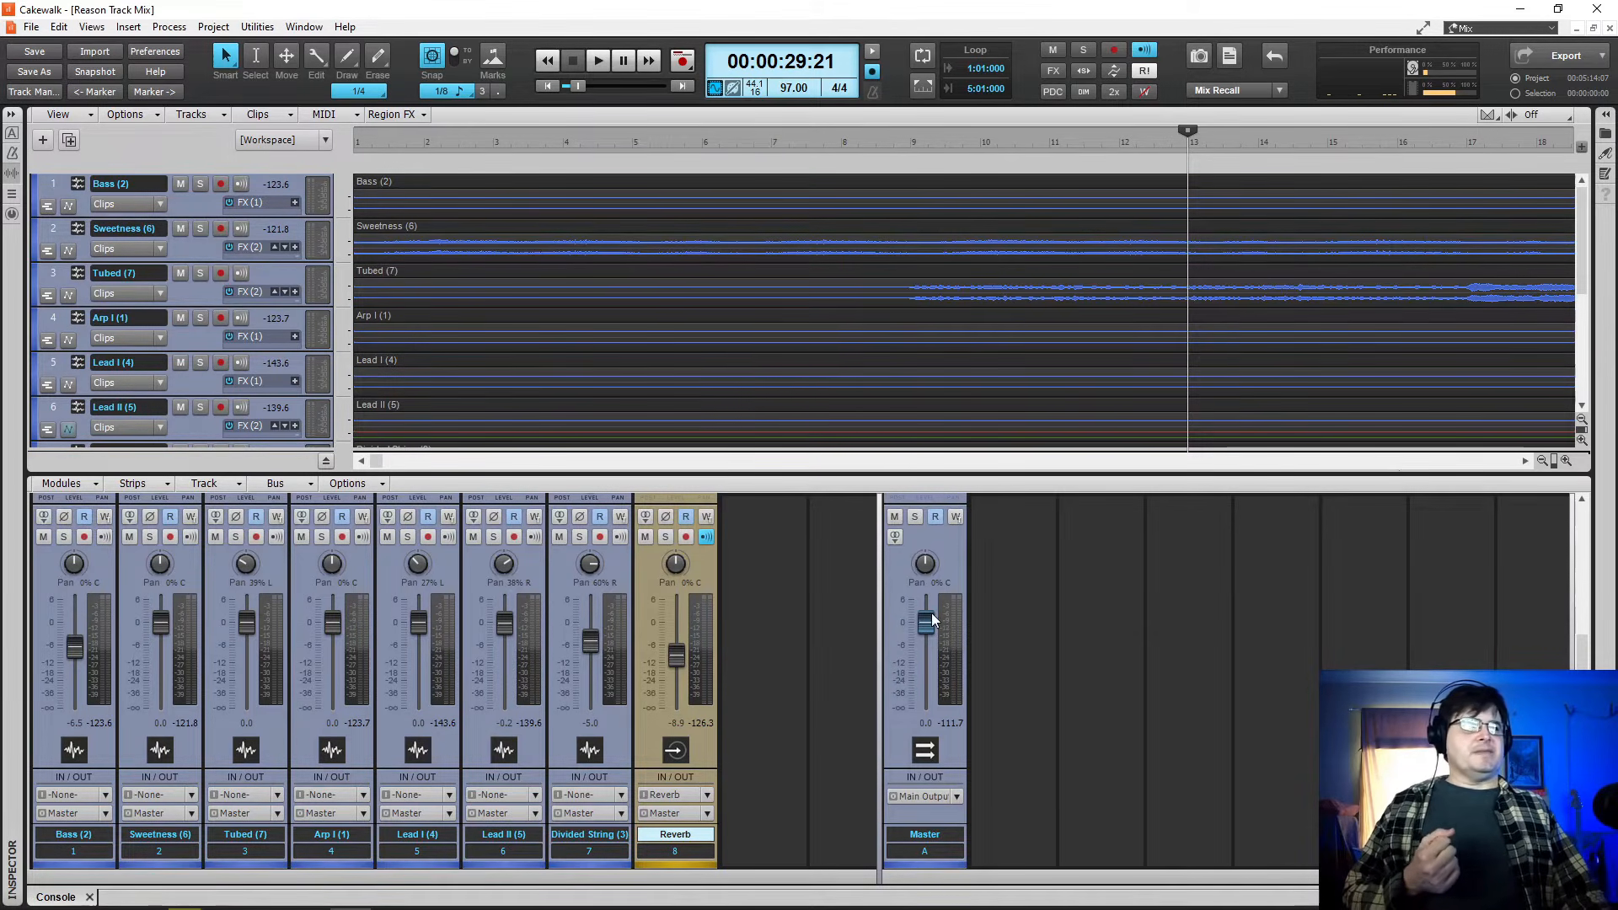
- Raise the Master bus fader to 6.0 dB and pan it to 50% left, and reset both controls to their defaults
{"action": "left_click_drag", "start_coordinate": [930, 624], "coordinate": [930, 603]}
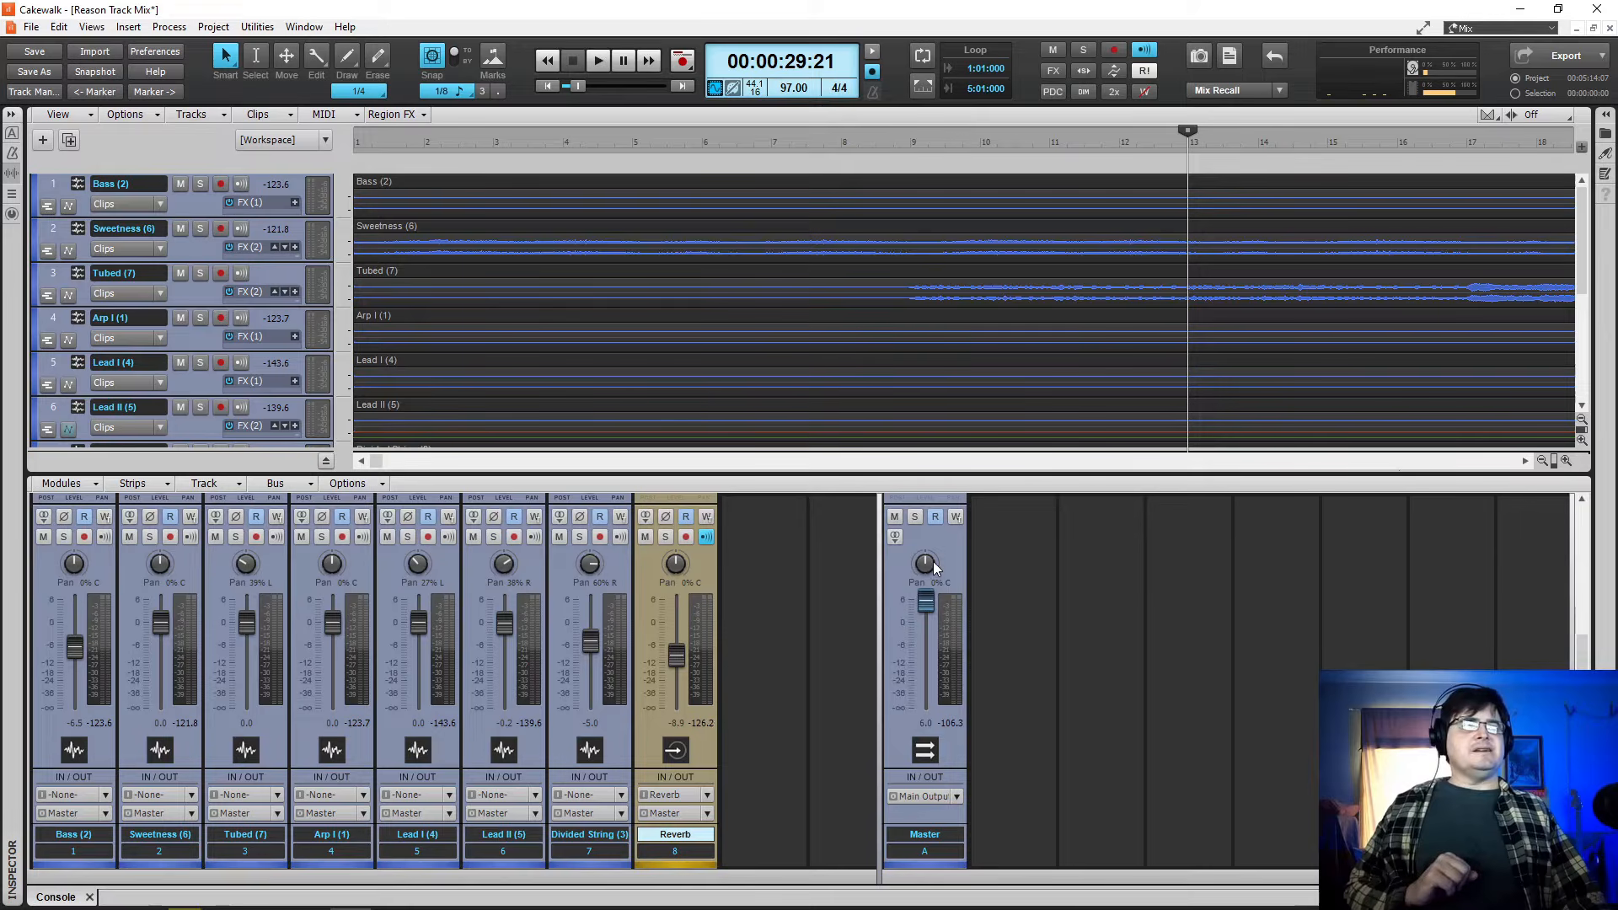
{"action": "left_click_drag", "start_coordinate": [932, 562], "coordinate": [924, 559]}
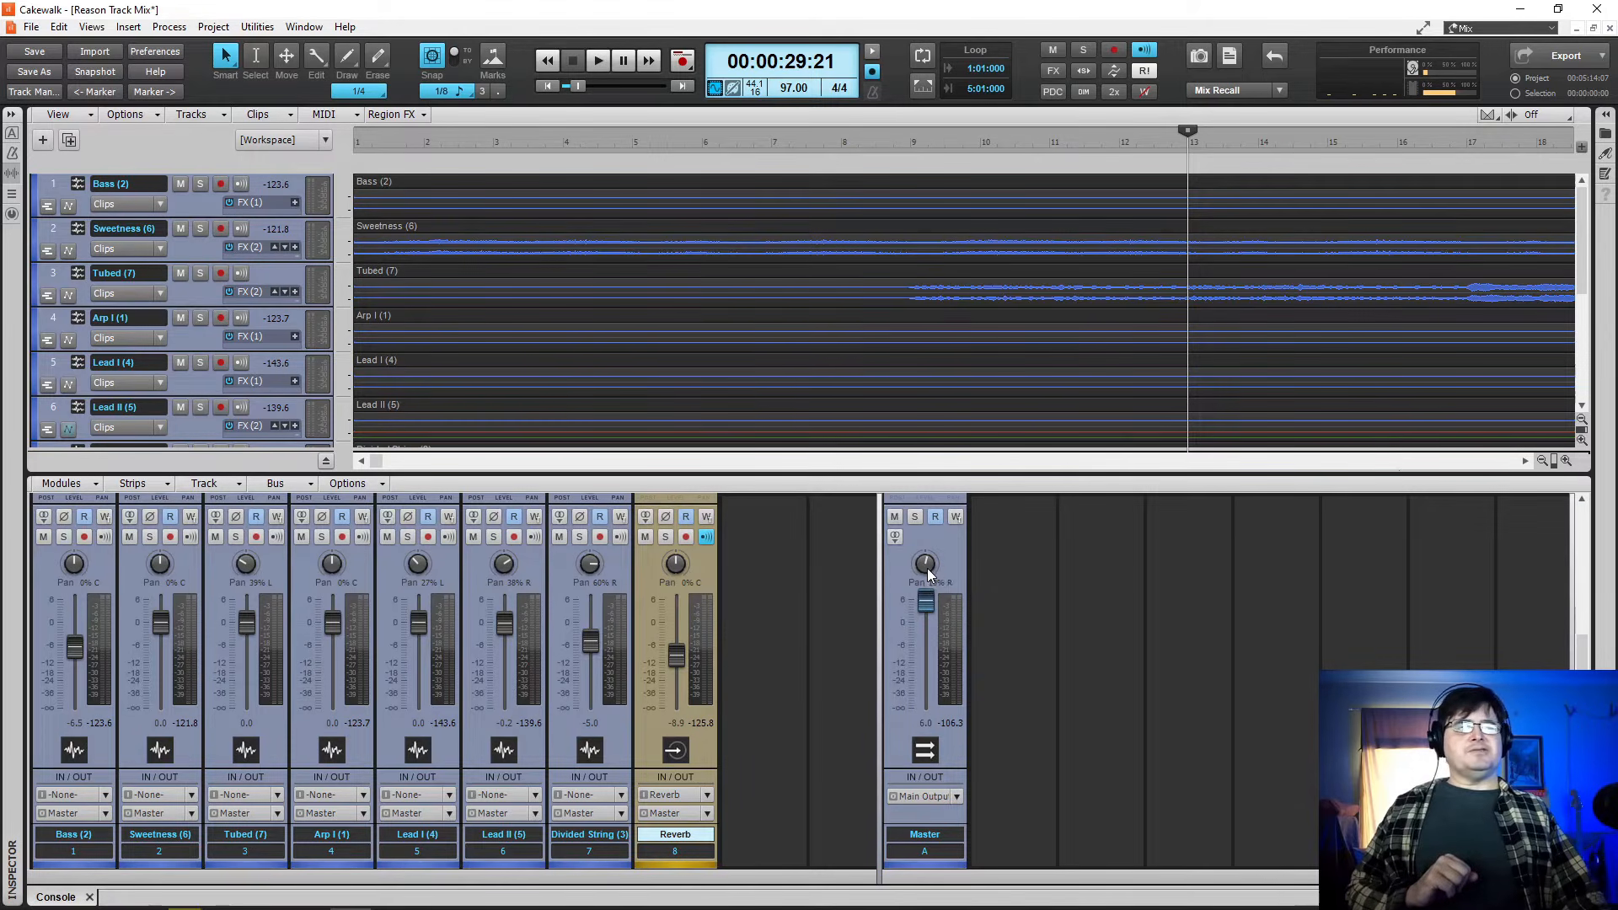
{"action": "scroll", "coordinate": [926, 564], "scroll_direction": "down", "scroll_amount": 8}
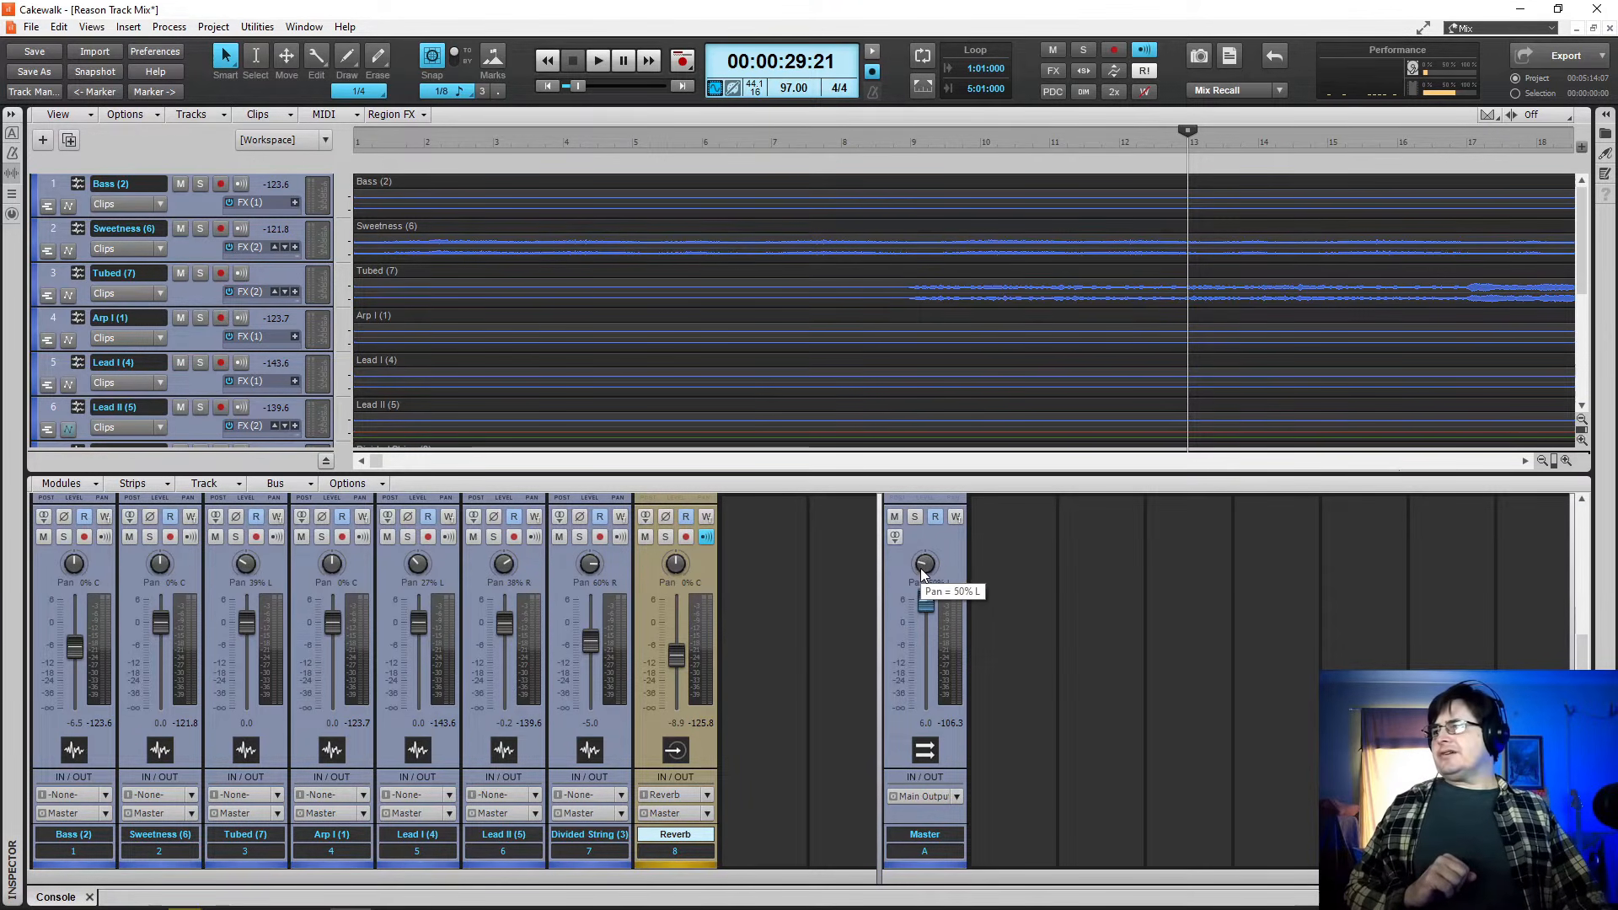
{"action": "double_click", "coordinate": [924, 566]}
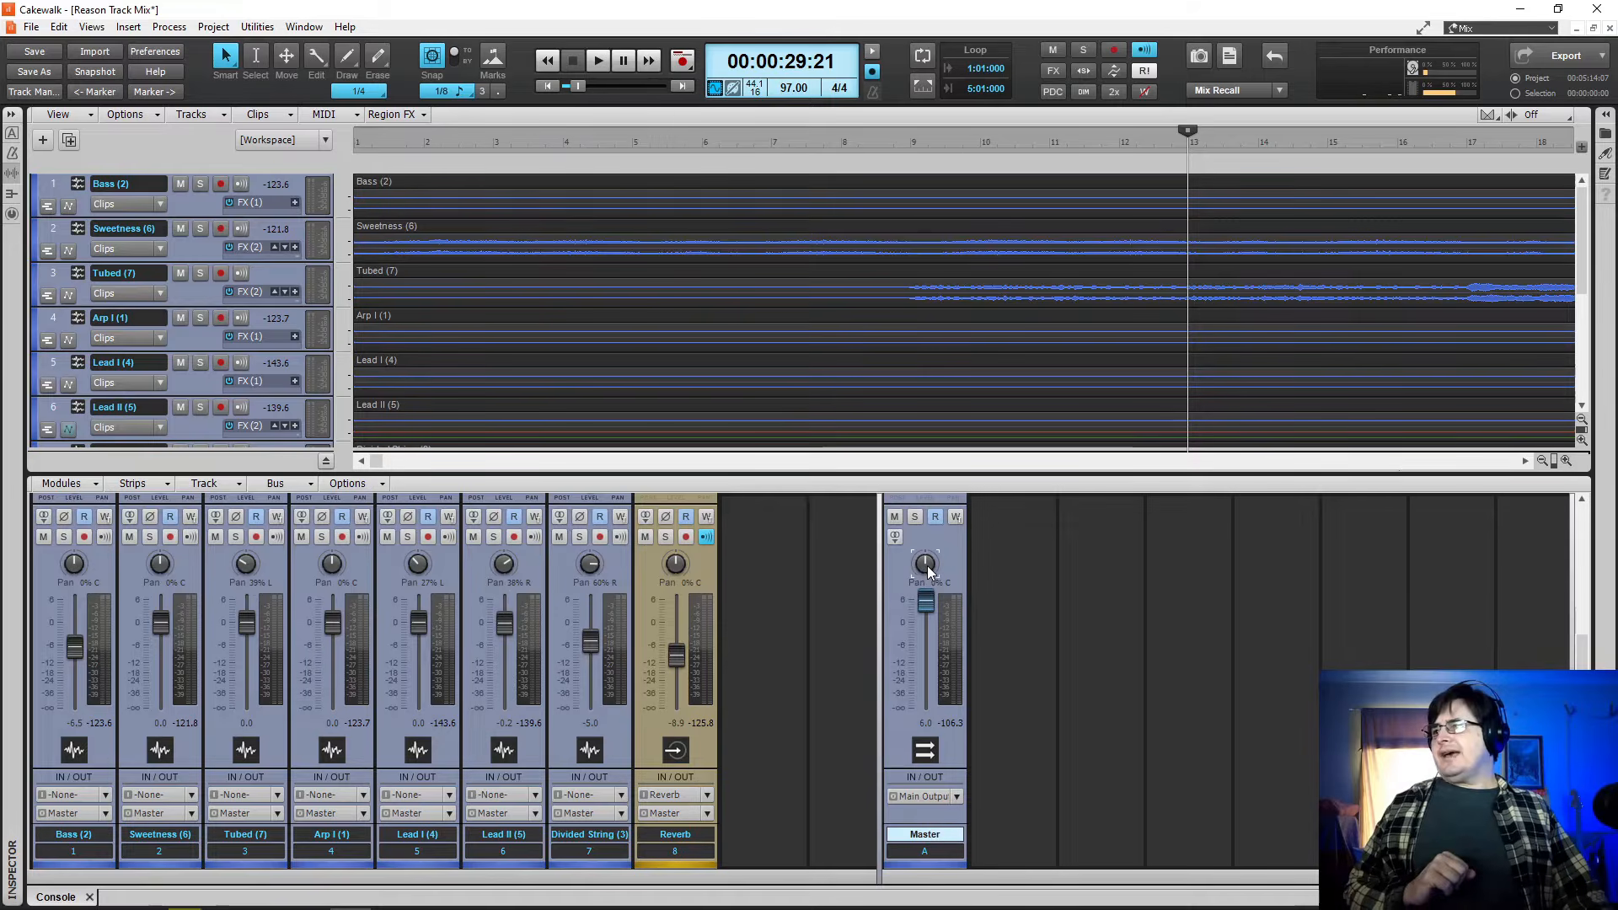
{"action": "double_click", "coordinate": [930, 607]}
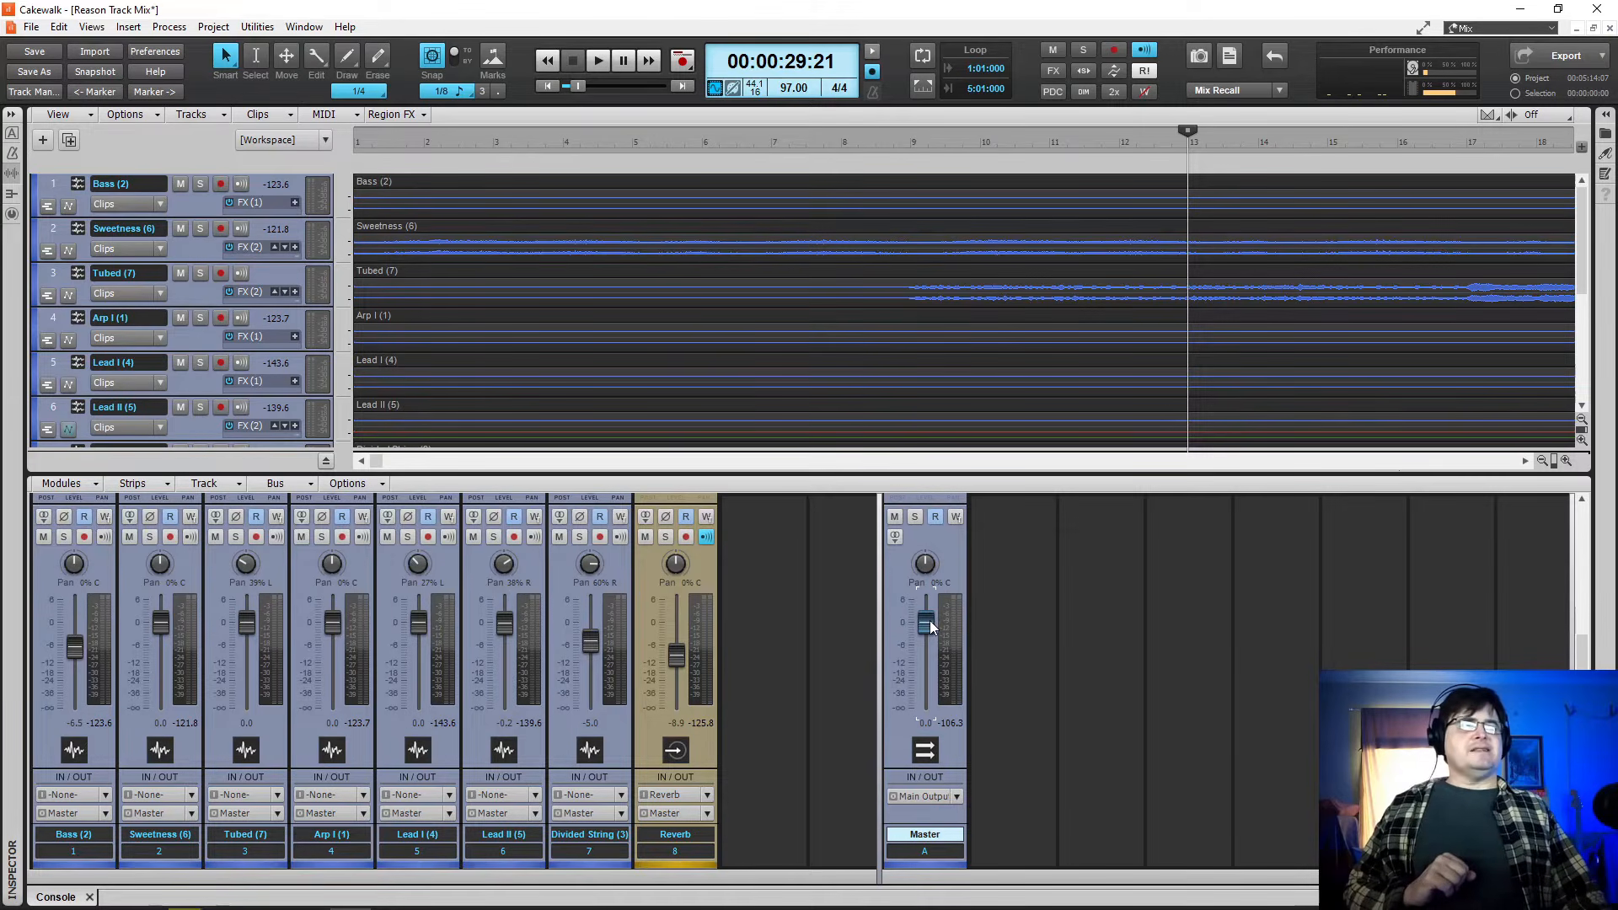
- Expand the Master bus's ProChannel modules in the Console, and shrink the bus pane to fit them
{"action": "mouse_move", "coordinate": [931, 626]}
{"action": "scroll", "coordinate": [1079, 664], "scroll_direction": "up", "scroll_amount": 4}
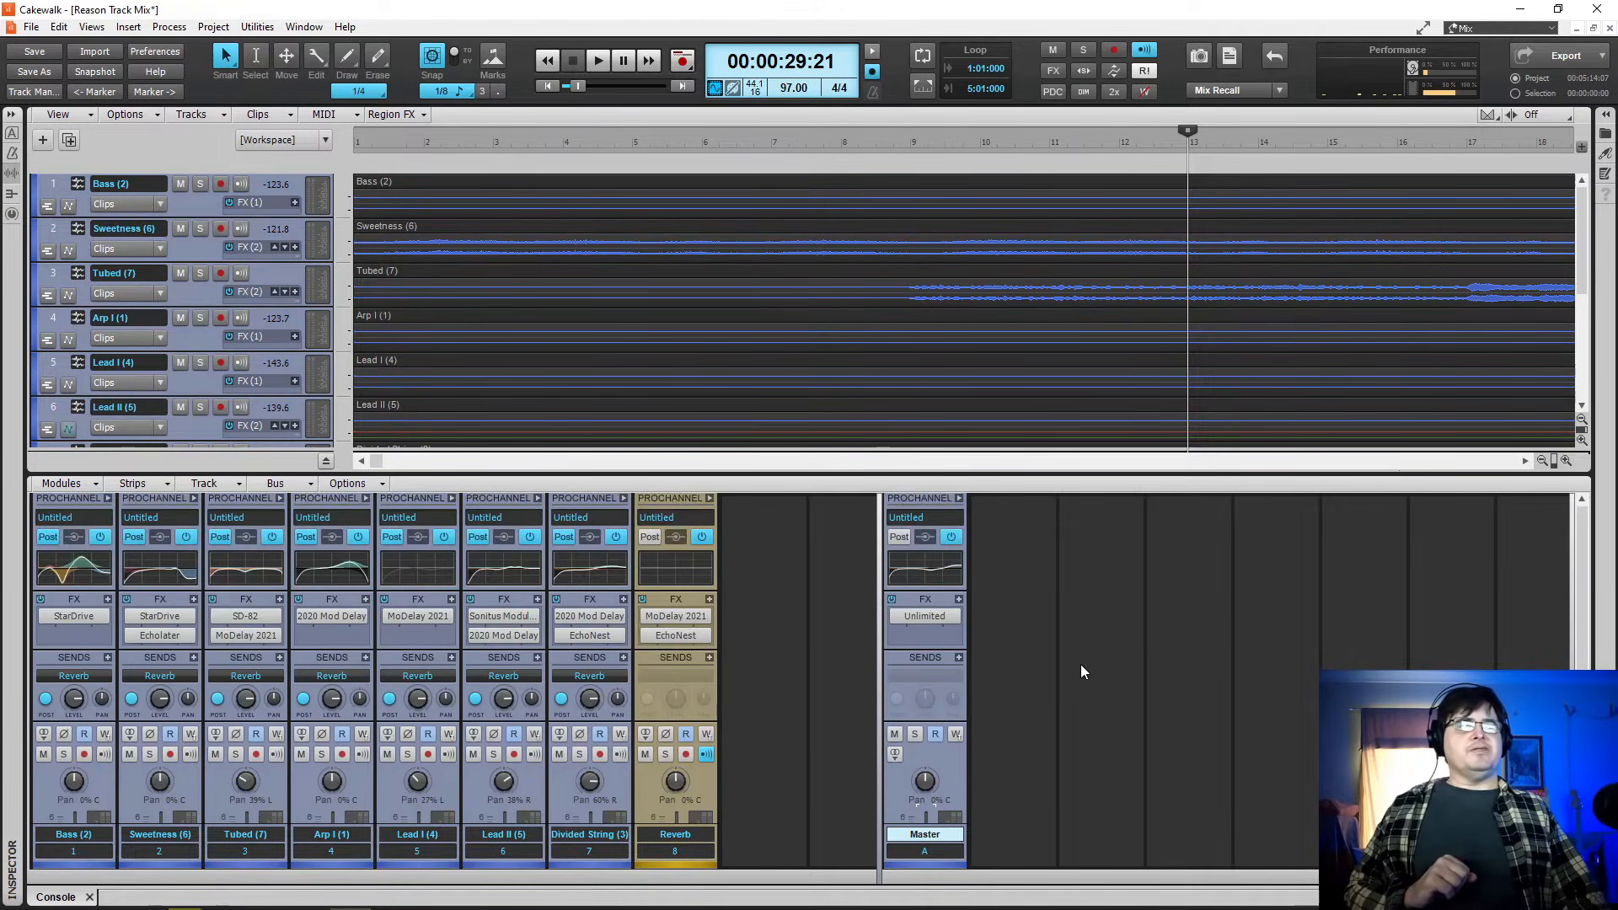
{"action": "scroll", "coordinate": [1079, 665], "scroll_direction": "down", "scroll_amount": 3}
{"action": "scroll", "coordinate": [1080, 672], "scroll_direction": "up", "scroll_amount": 3}
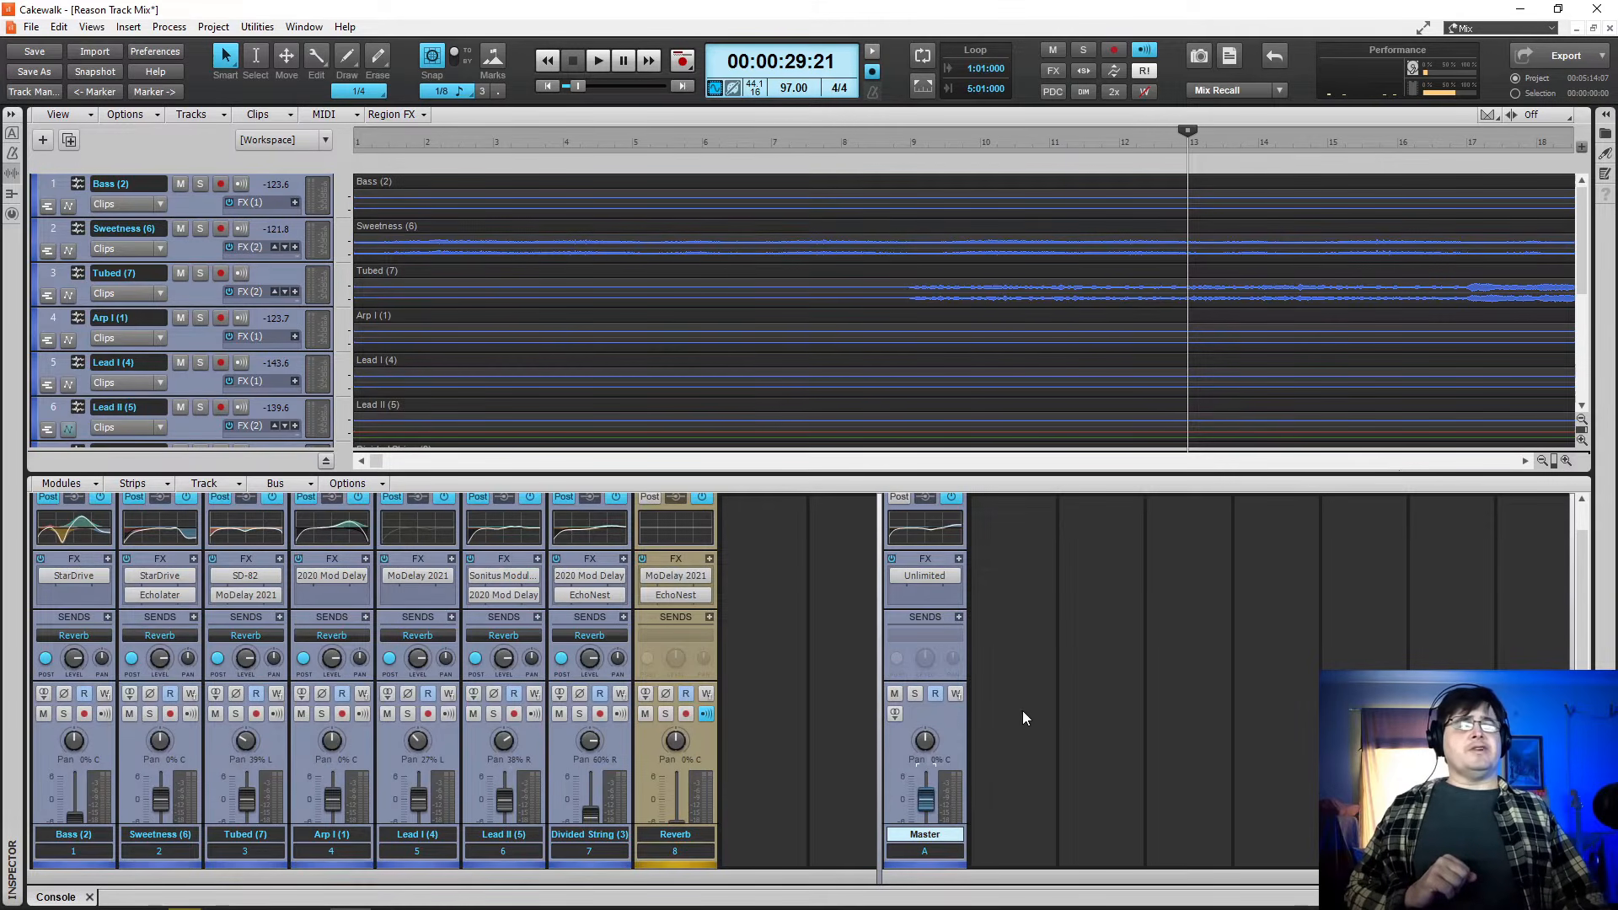
{"action": "scroll", "coordinate": [1036, 662], "scroll_direction": "up", "scroll_amount": 1}
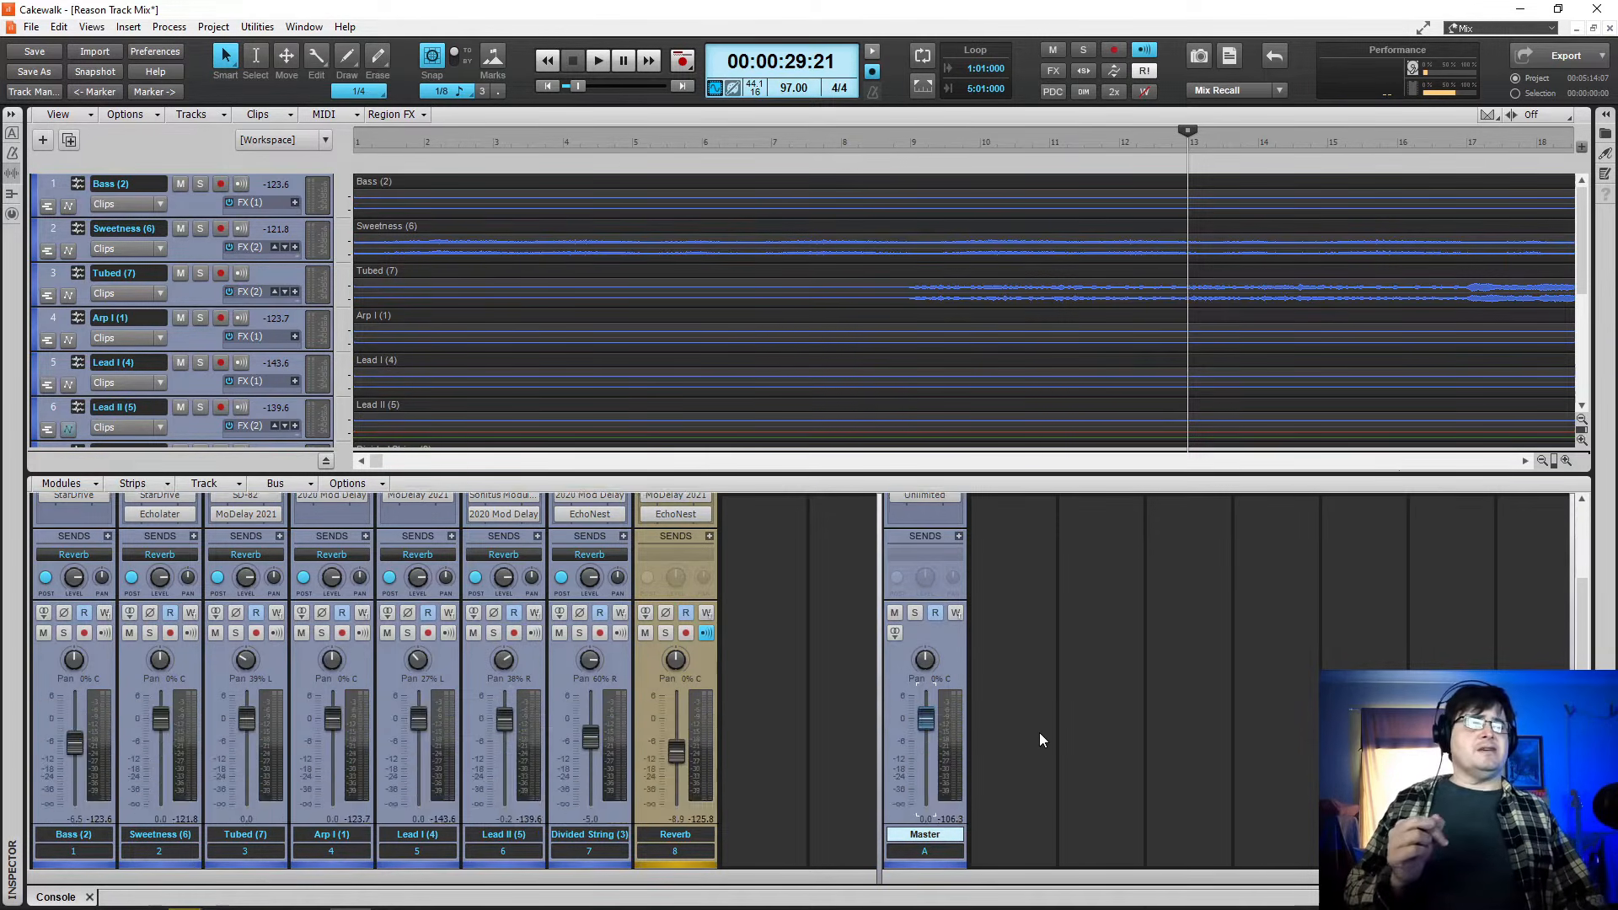
{"action": "left_click", "coordinate": [958, 499]}
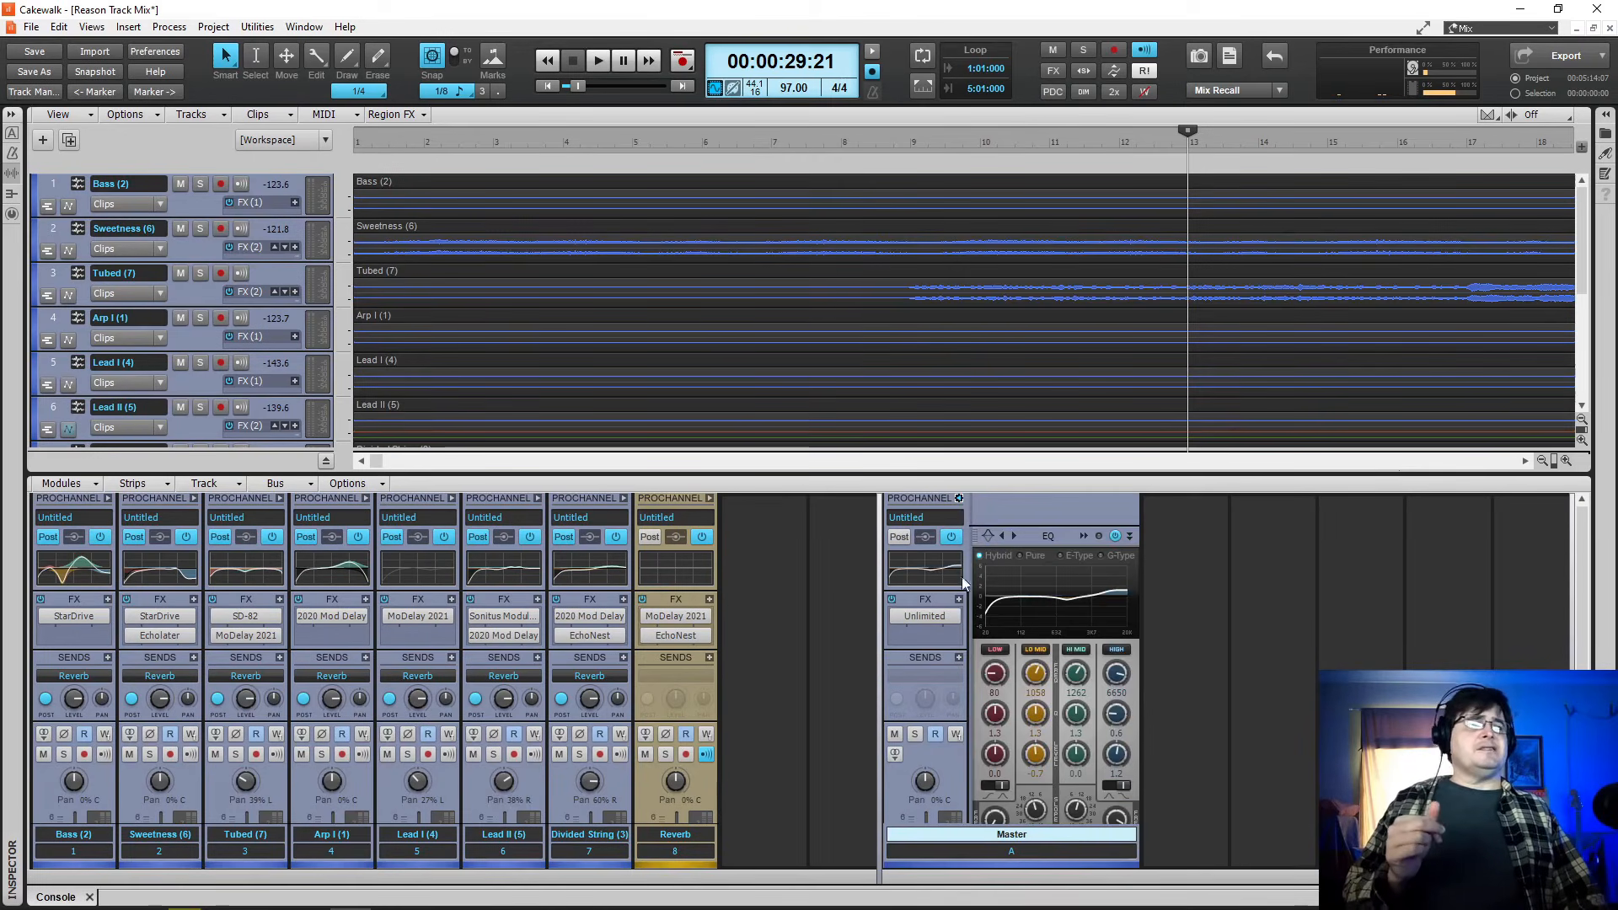
{"action": "mouse_move", "coordinate": [1054, 643]}
{"action": "left_mouse_down"}
{"action": "mouse_move", "coordinate": [1304, 653]}
{"action": "mouse_move", "coordinate": [1055, 665]}
{"action": "left_mouse_up"}
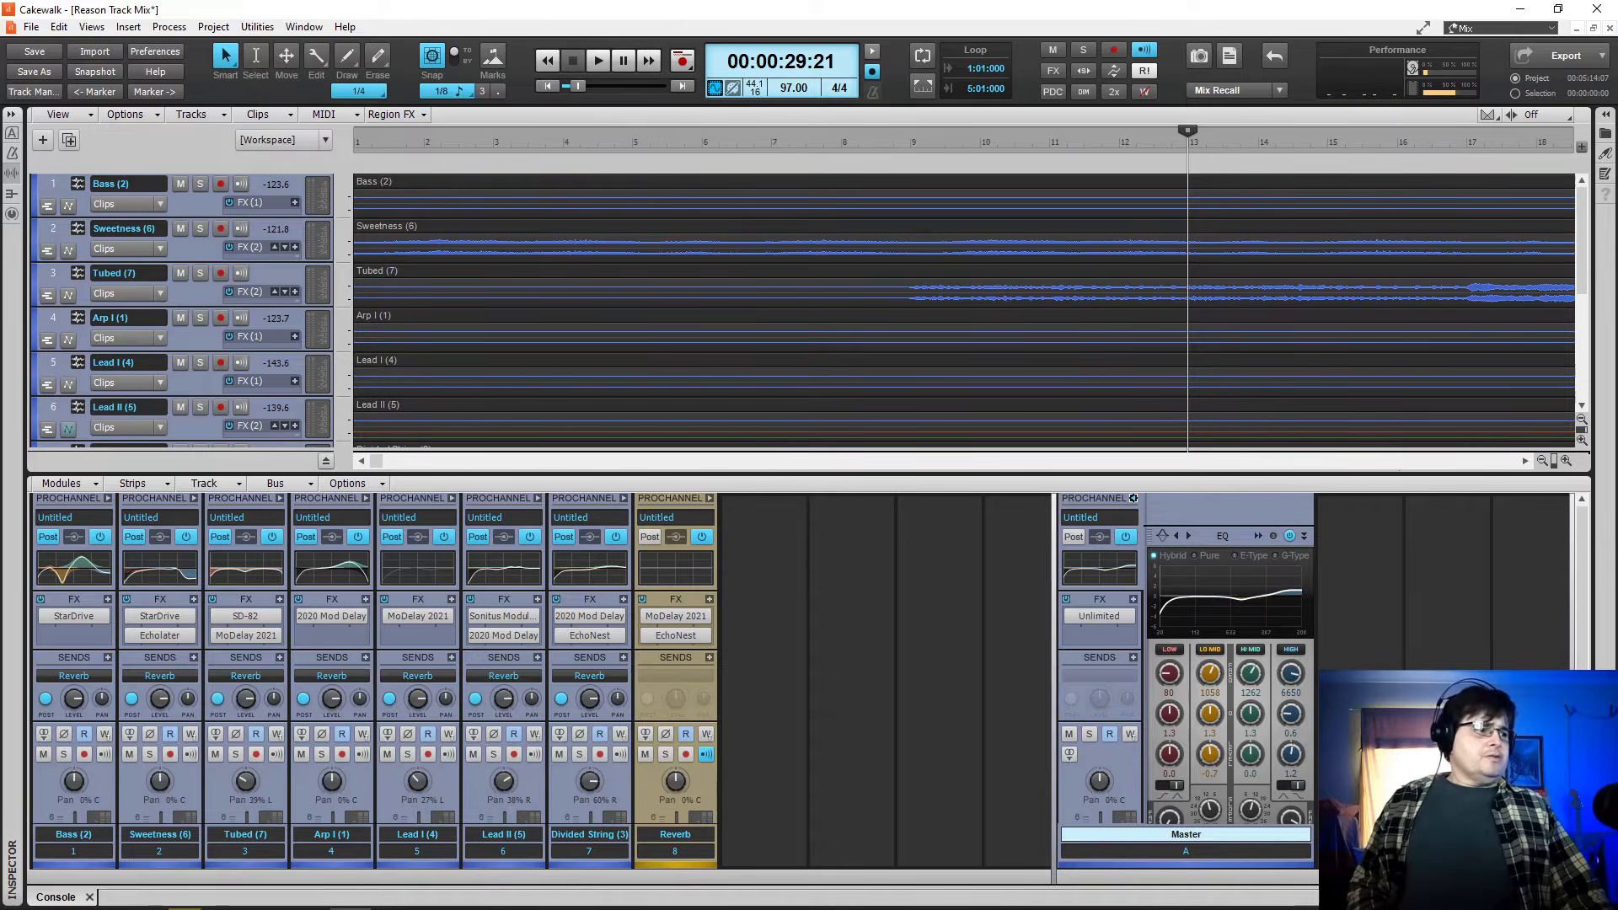
- Hide the Console and fit the whole song's length in the track view, with the playhead back at the start
{"action": "key", "text": "d"}
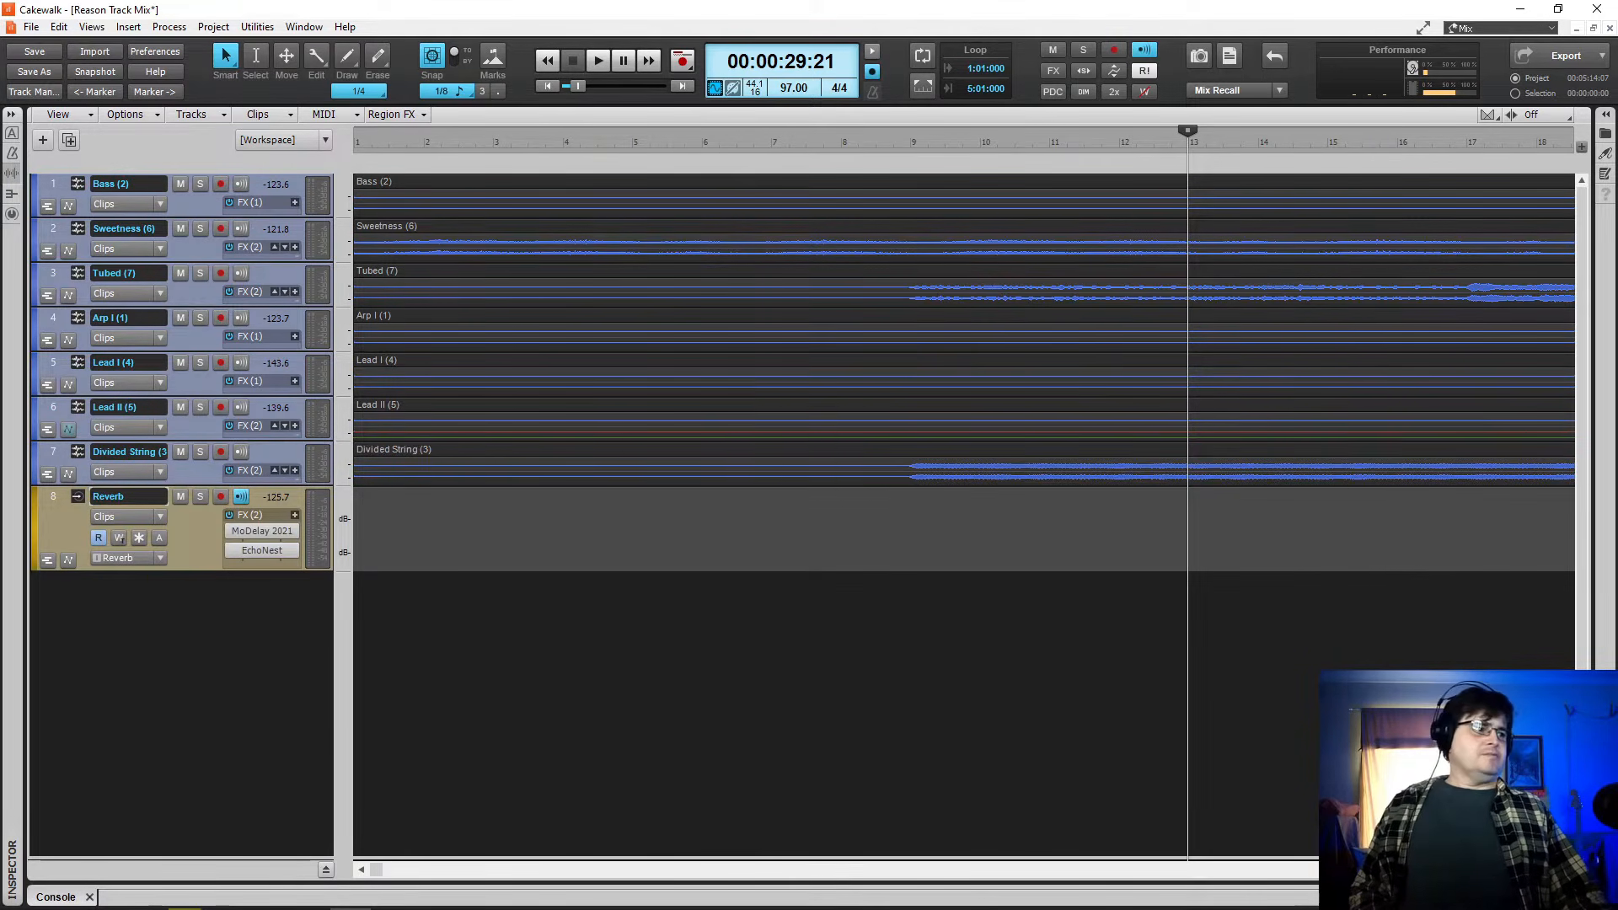
{"action": "key", "text": "ctrl+Left"}
{"action": "key", "text": "ctrl+Left"}
{"action": "key", "text": "ctrl+Left"}
{"action": "key", "text": "ctrl+Left"}
{"action": "key", "text": "ctrl+Left"}
{"action": "key", "text": "ctrl+Left"}
{"action": "key", "text": "ctrl+Left"}
{"action": "key", "text": "ctrl+Left"}
{"action": "key", "text": "ctrl+Left"}
{"action": "key", "text": "ctrl+Left"}
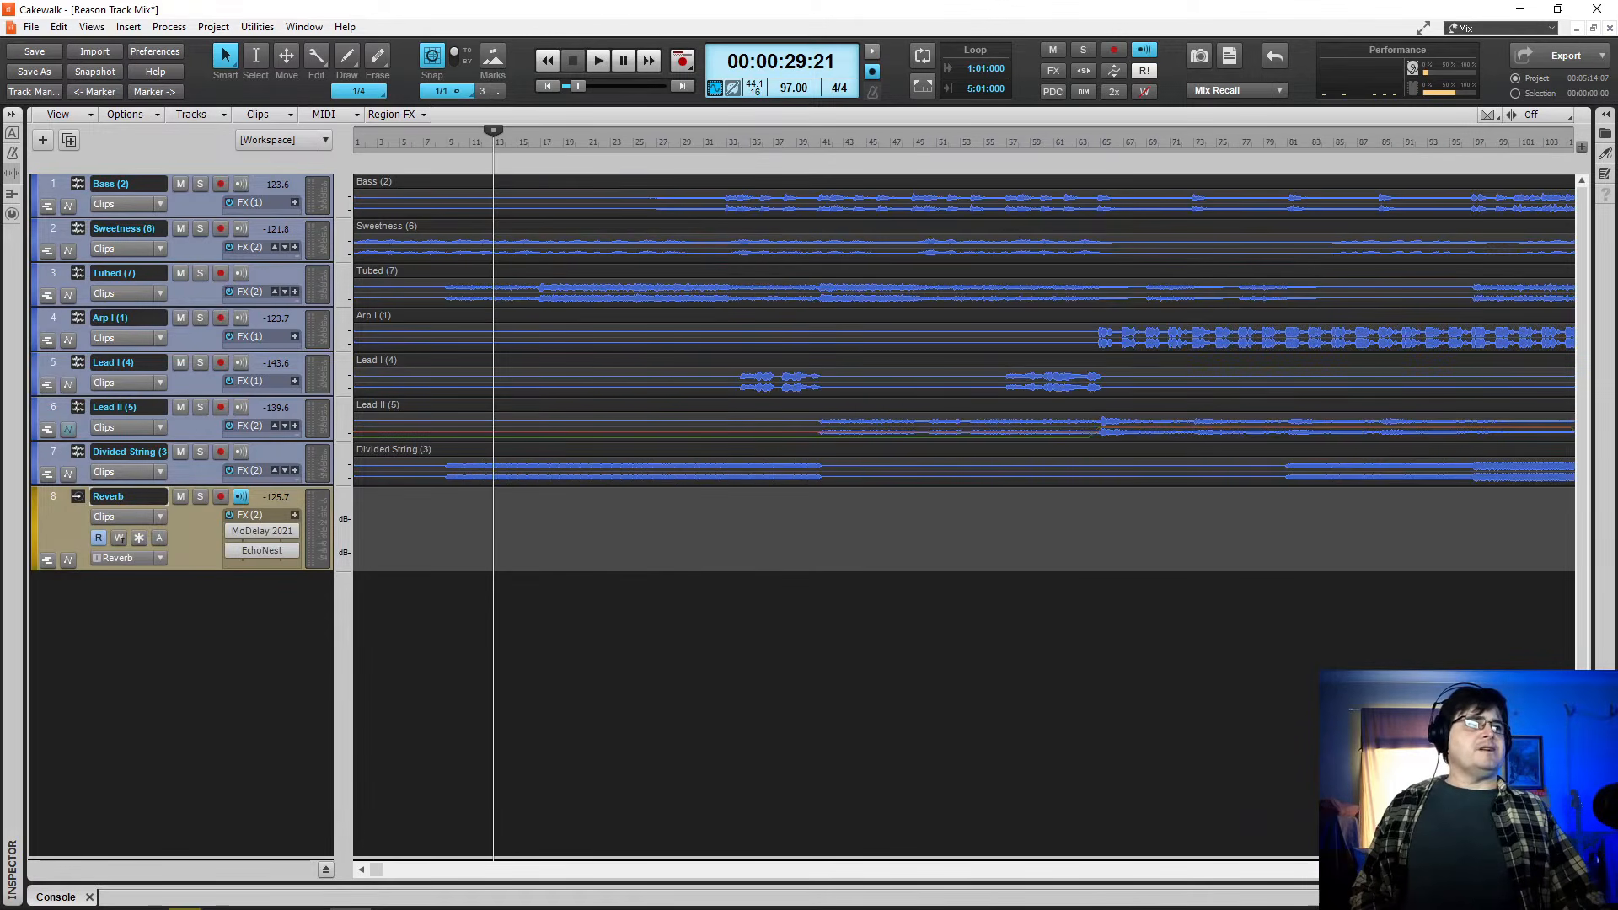
{"action": "key", "text": "ctrl+Left"}
{"action": "key", "text": "ctrl+Left"}
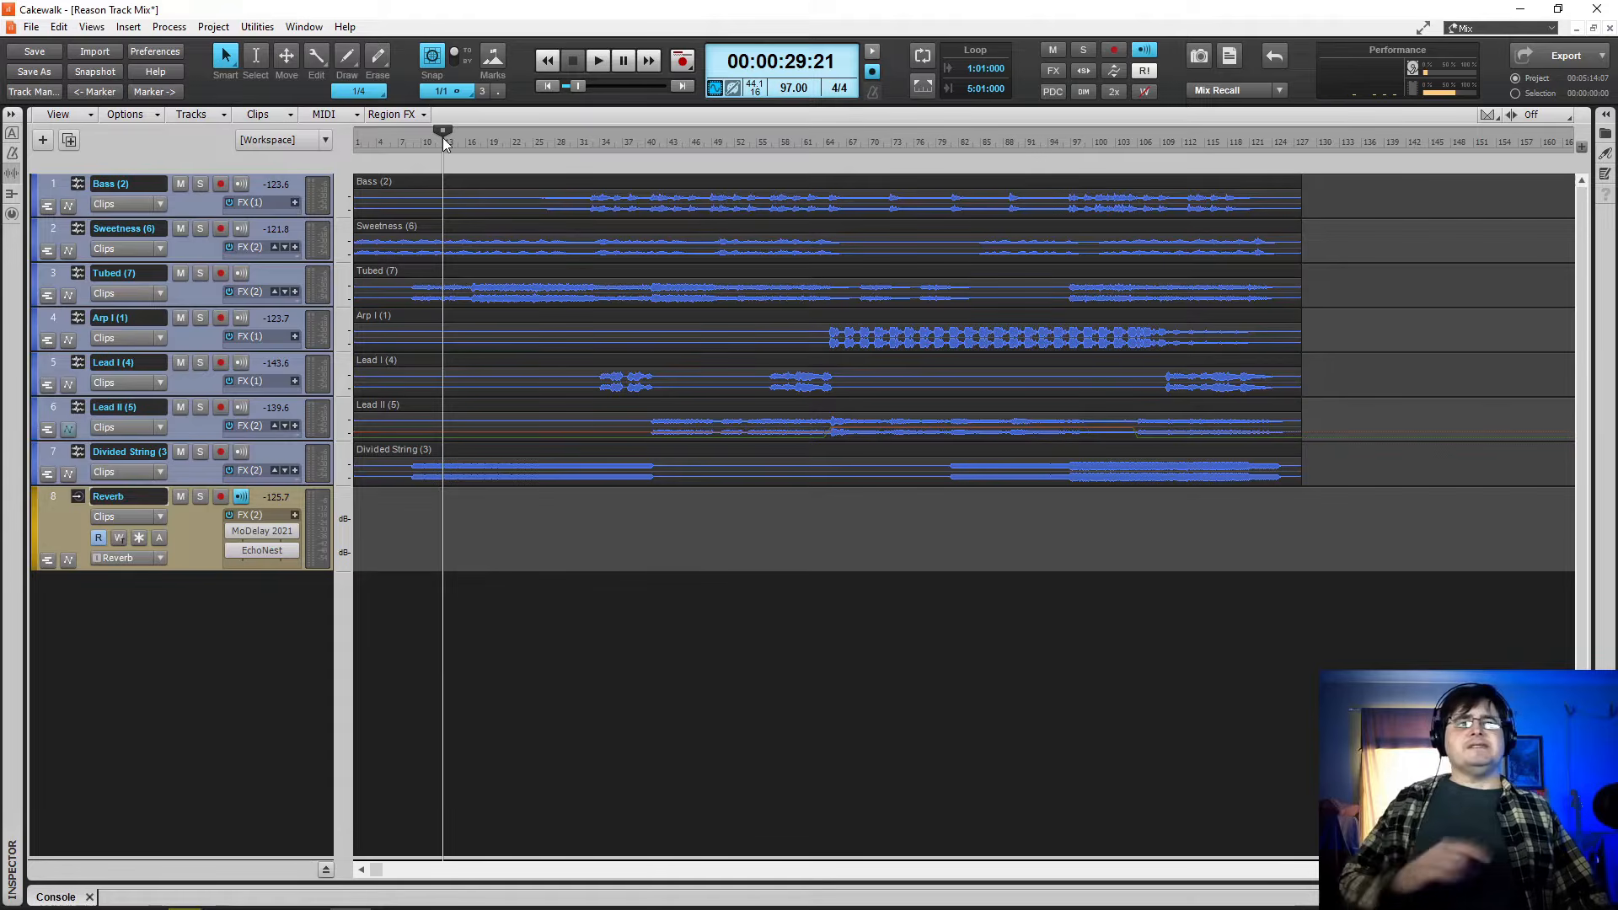
{"action": "key", "text": "w"}
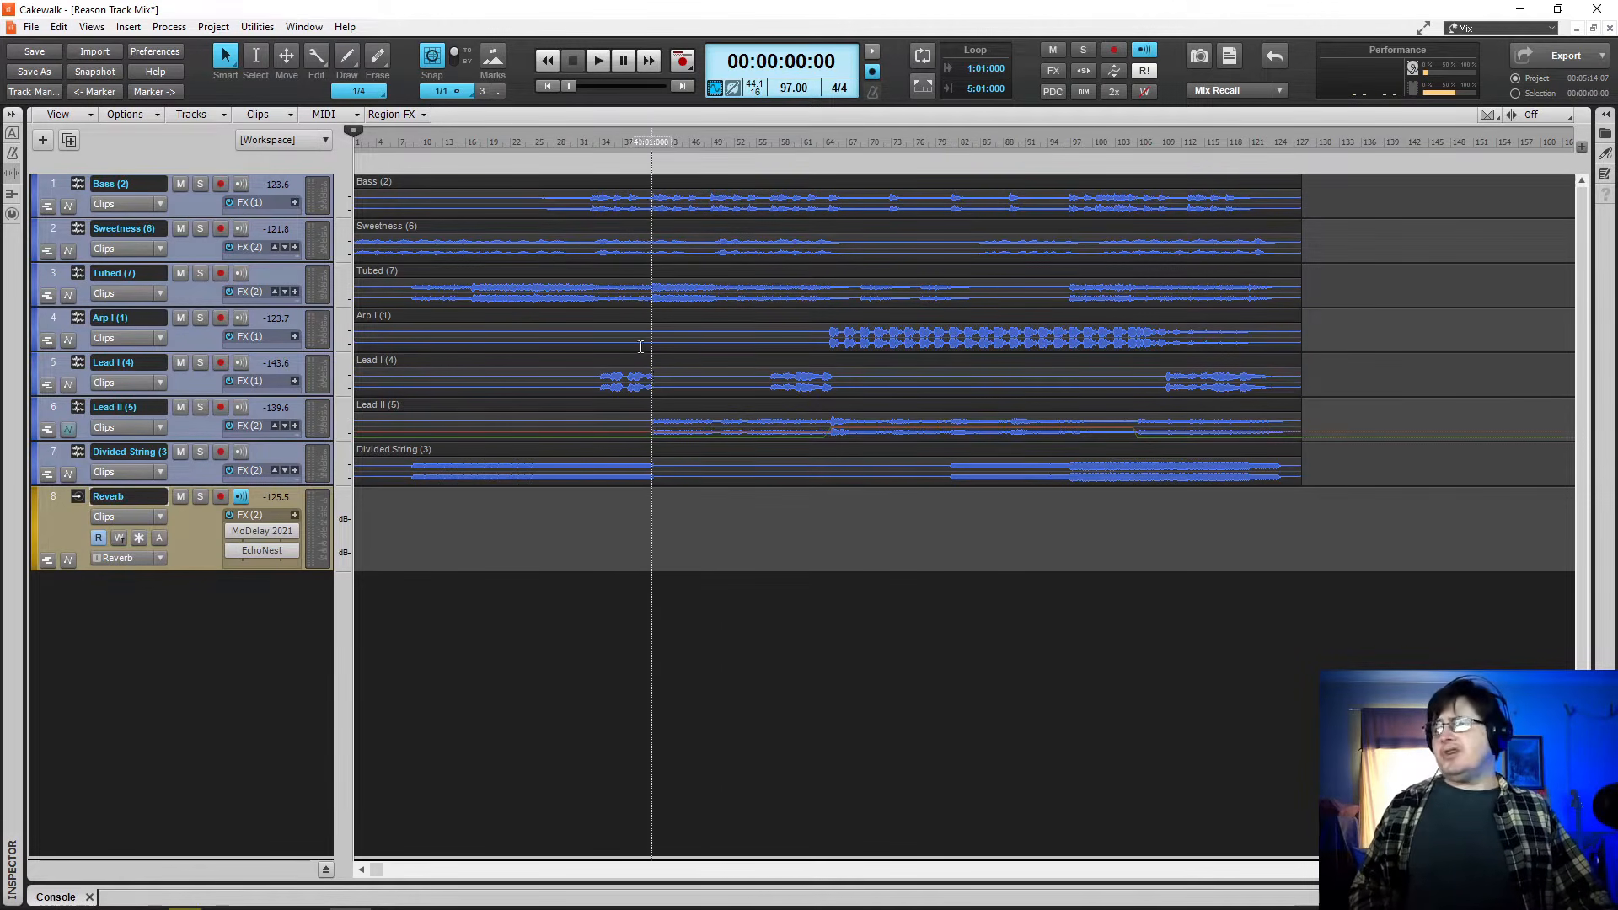
- Try moving the Bass (2) track below Sweetness (6), and undo the reordering
{"action": "left_click_drag", "start_coordinate": [255, 182], "coordinate": [258, 253]}
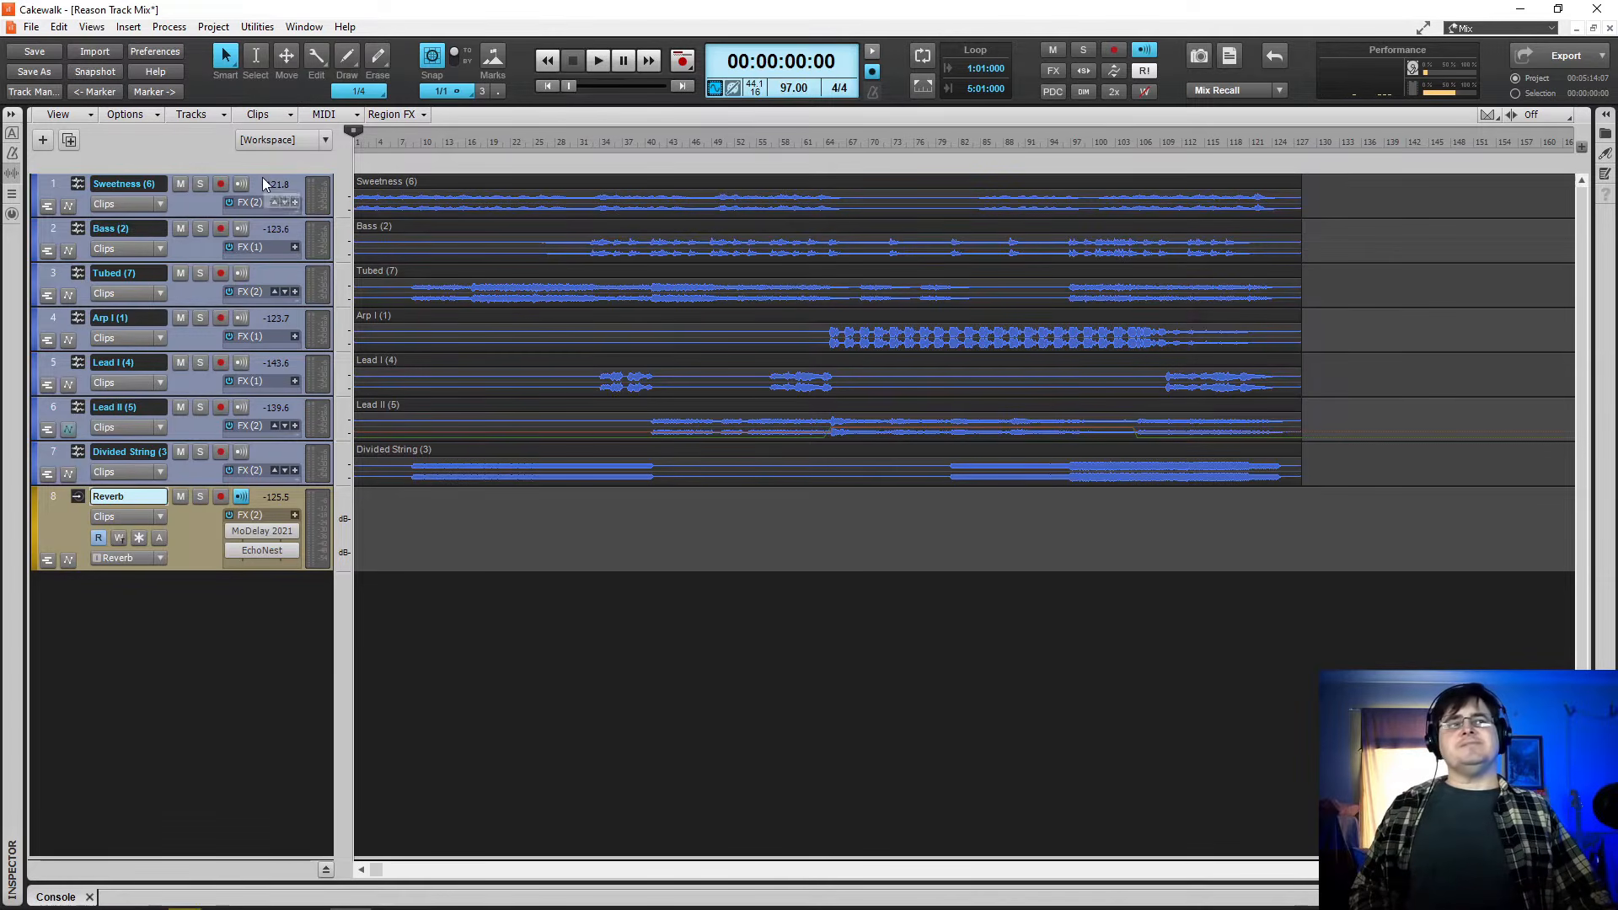
{"action": "key", "text": "ctrl+z"}
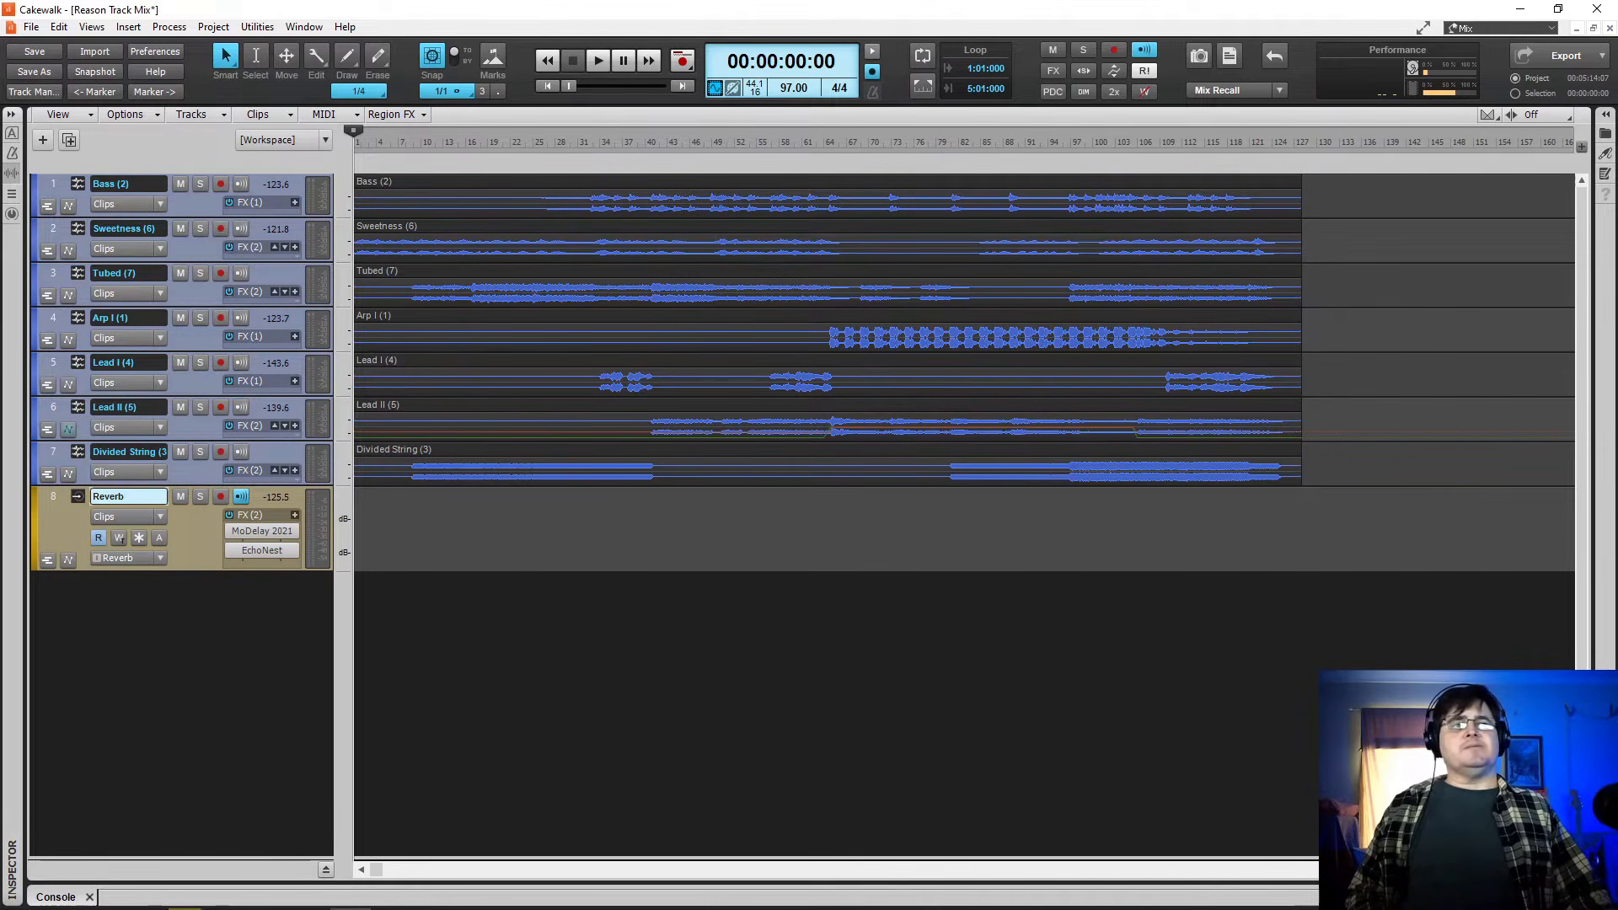
- Minimize the Reverb track's height, and play the song from the start, from around measure 32, and from measure 69 before stopping
{"action": "left_click_drag", "start_coordinate": [235, 569], "coordinate": [255, 501]}
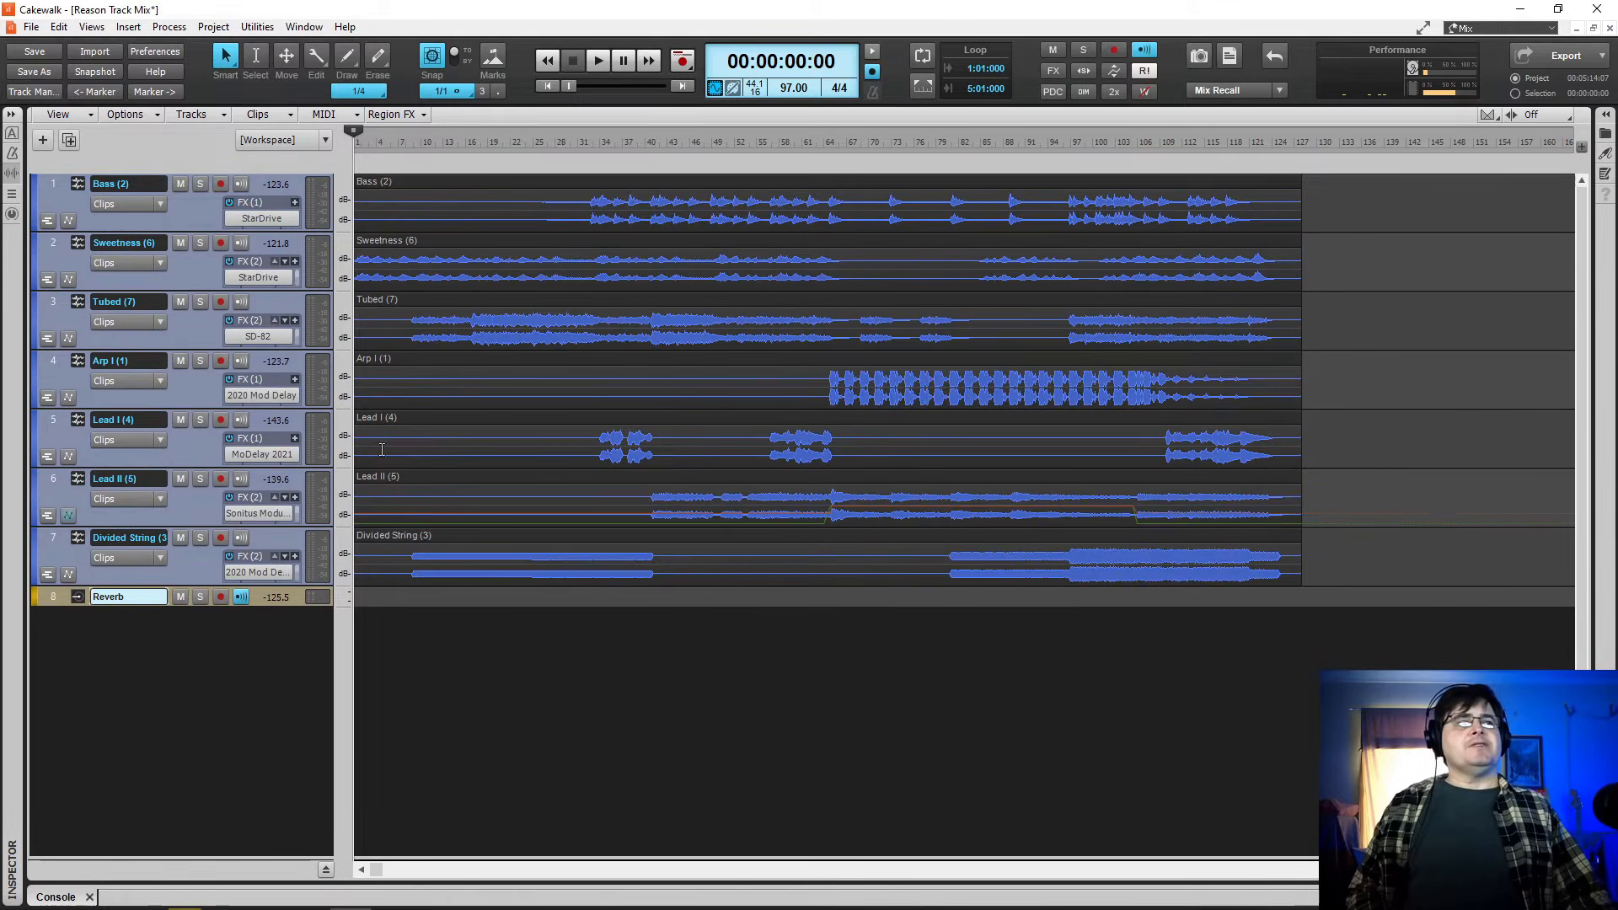
{"action": "key", "text": "space"}
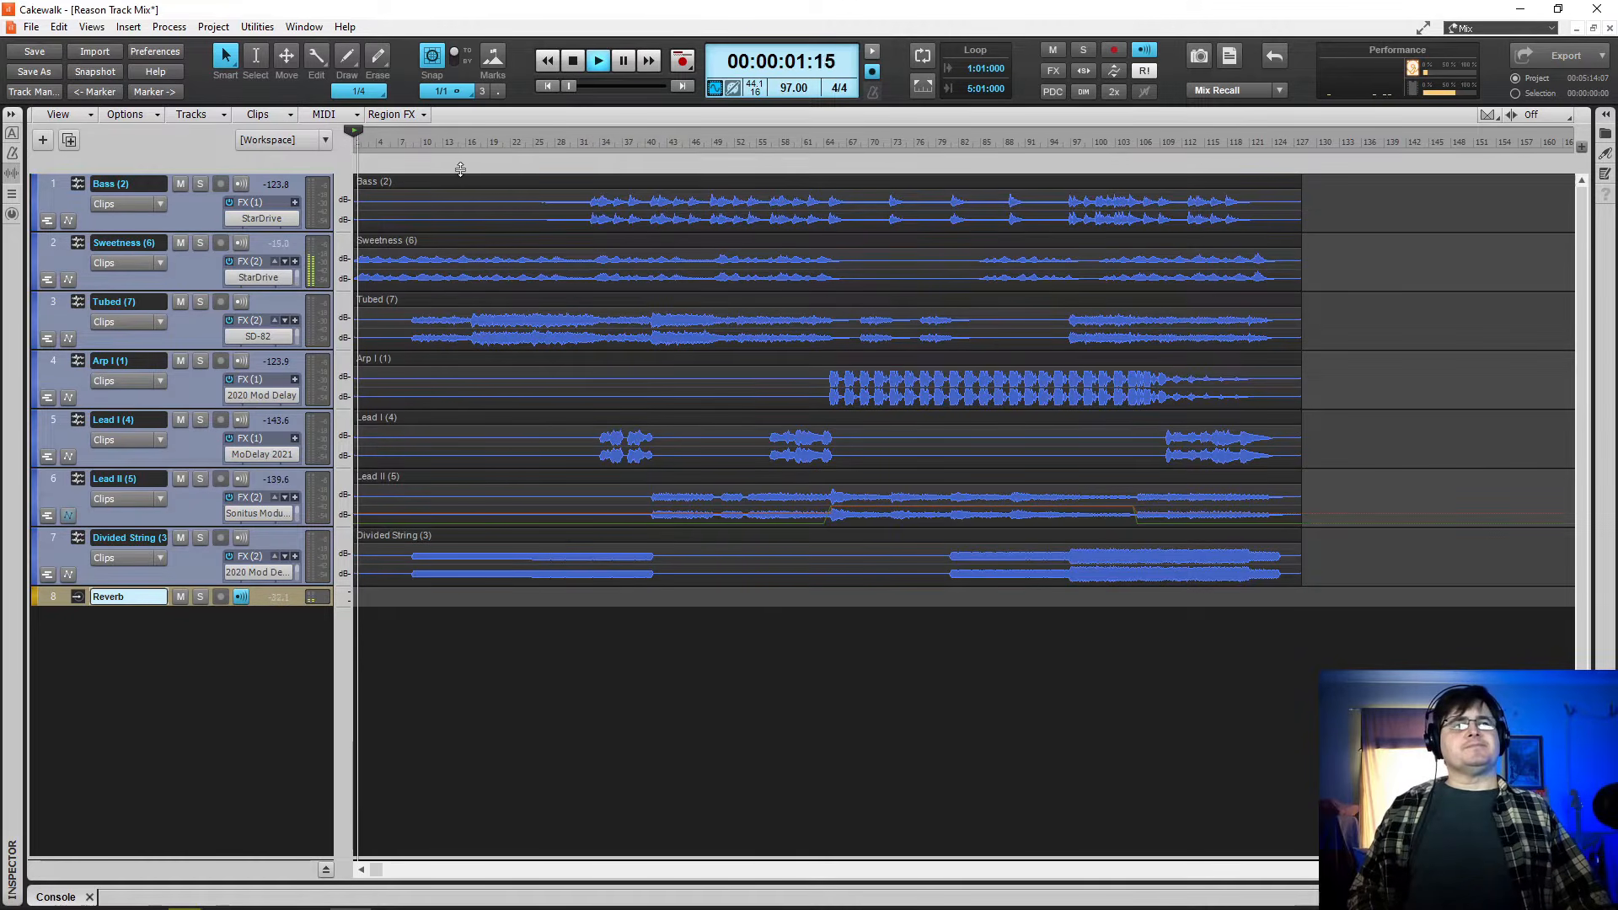
{"action": "left_click", "coordinate": [585, 206]}
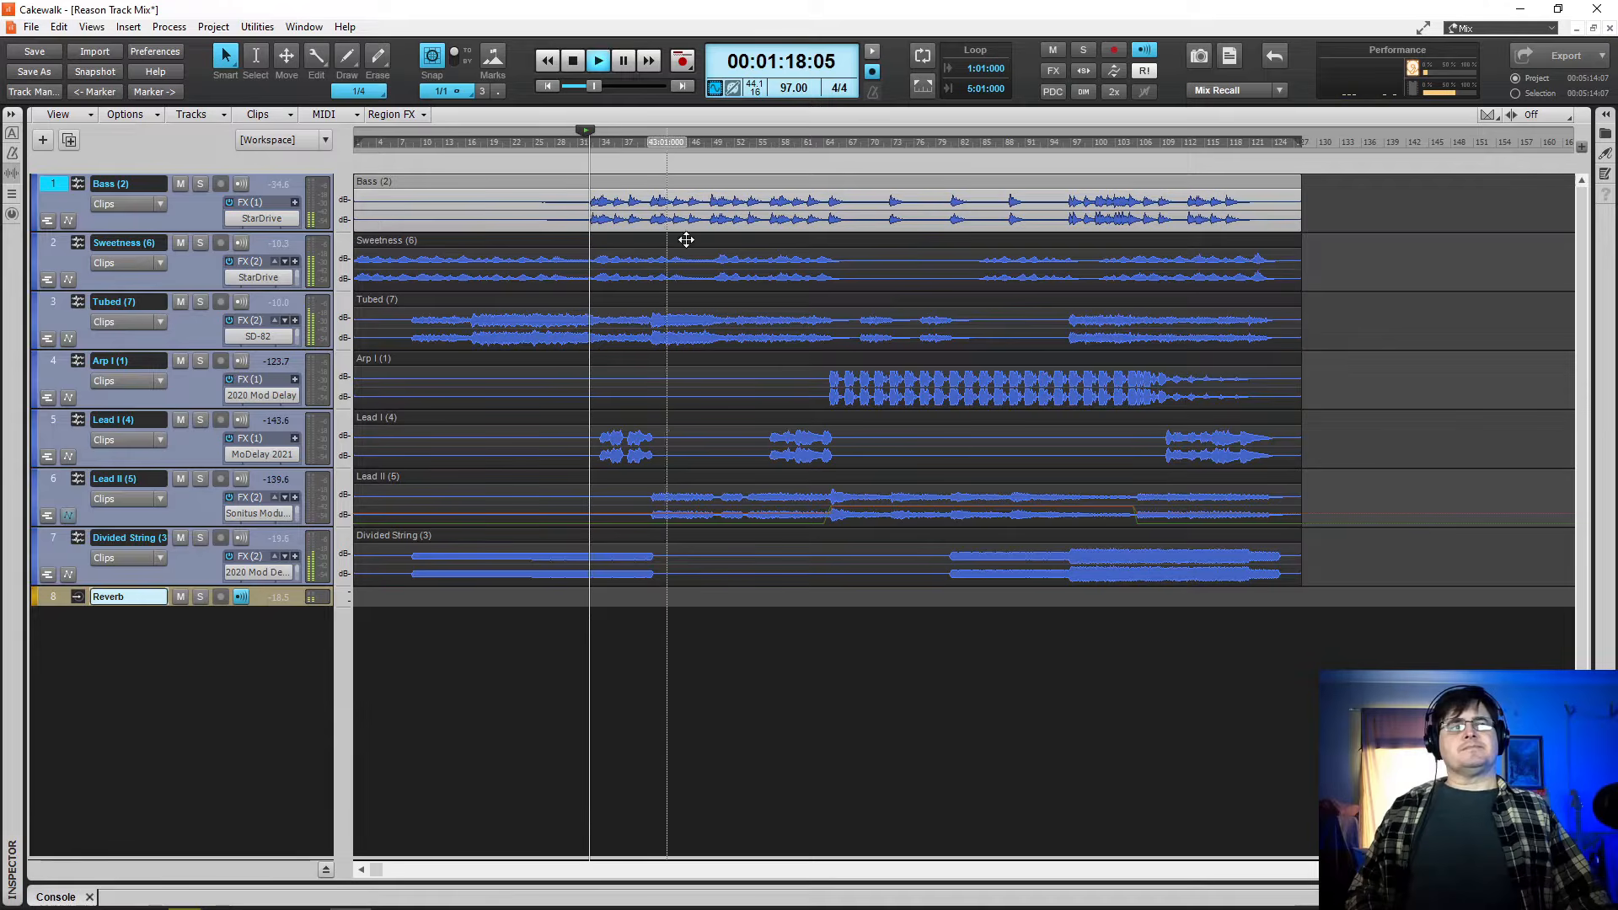
{"action": "left_click", "coordinate": [862, 260]}
{"action": "key", "text": "space"}
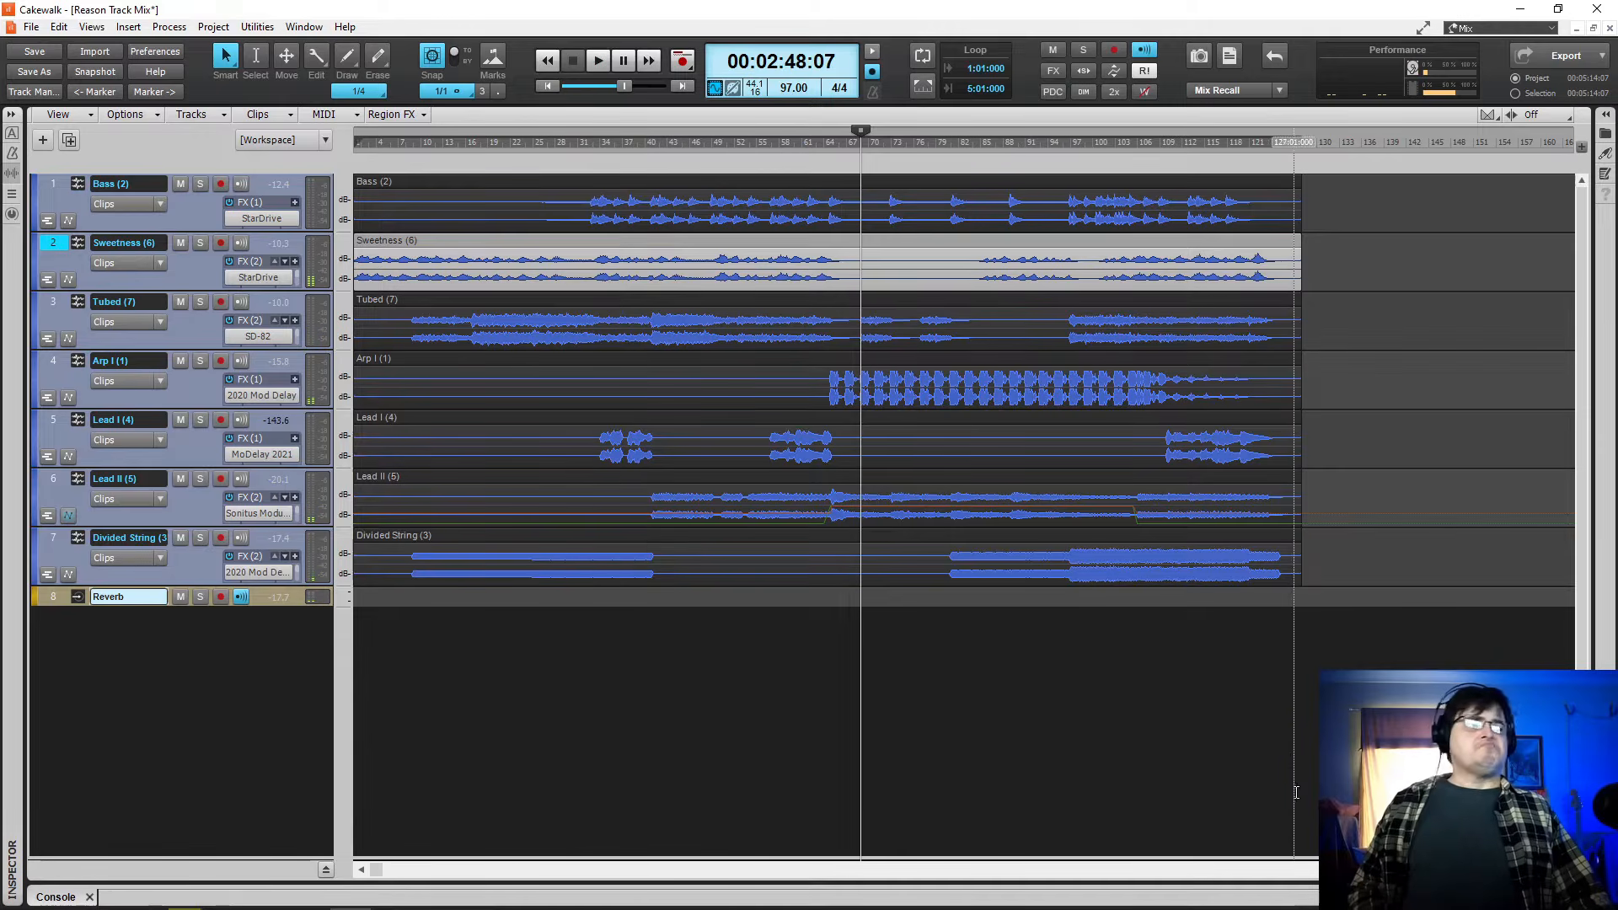
- Show the Console again and enlarge it to fill nearly the whole height below the timeline
{"action": "key", "text": "d"}
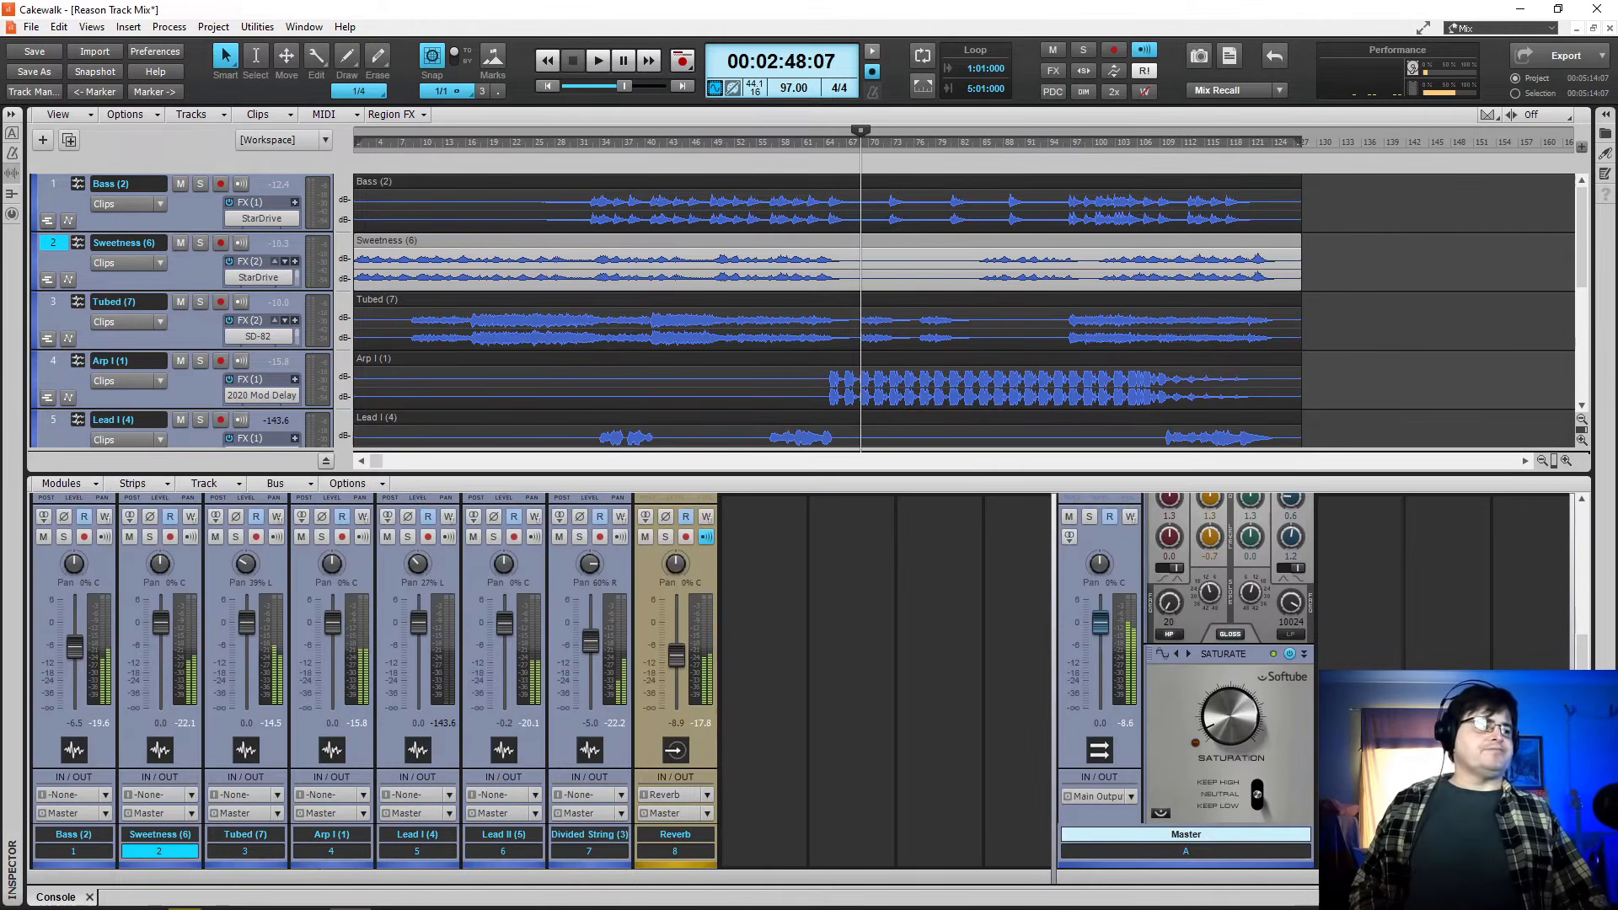
{"action": "left_click_drag", "start_coordinate": [705, 472], "coordinate": [681, 197]}
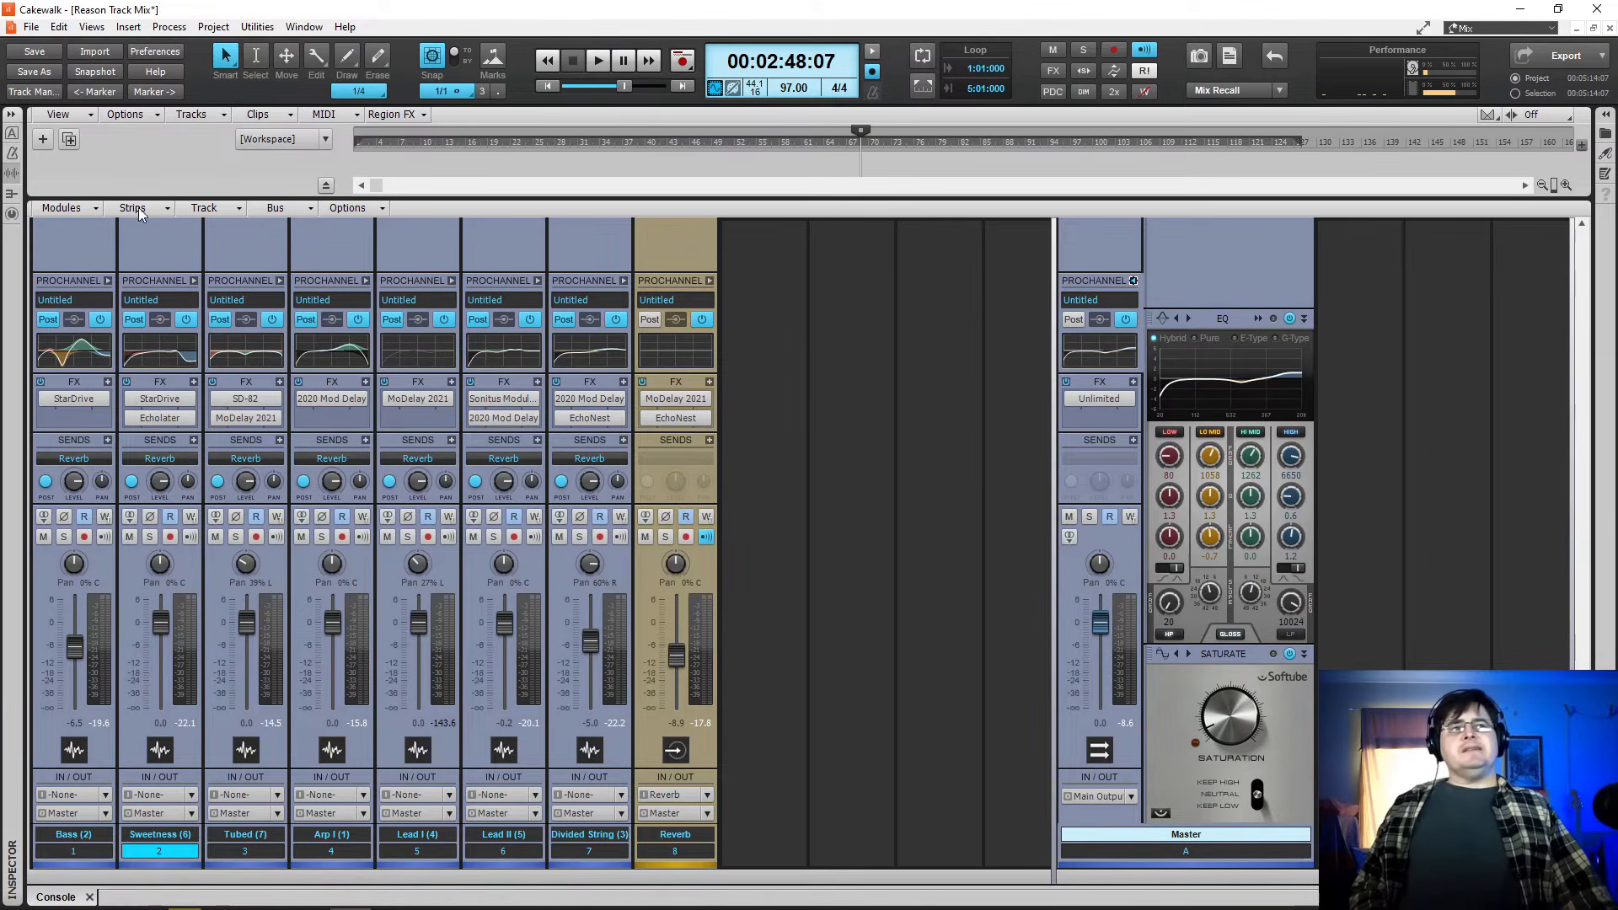
- Show the Input Gain/Pan module on the Console strips, toggling it off and on once more
{"action": "left_click", "coordinate": [64, 209]}
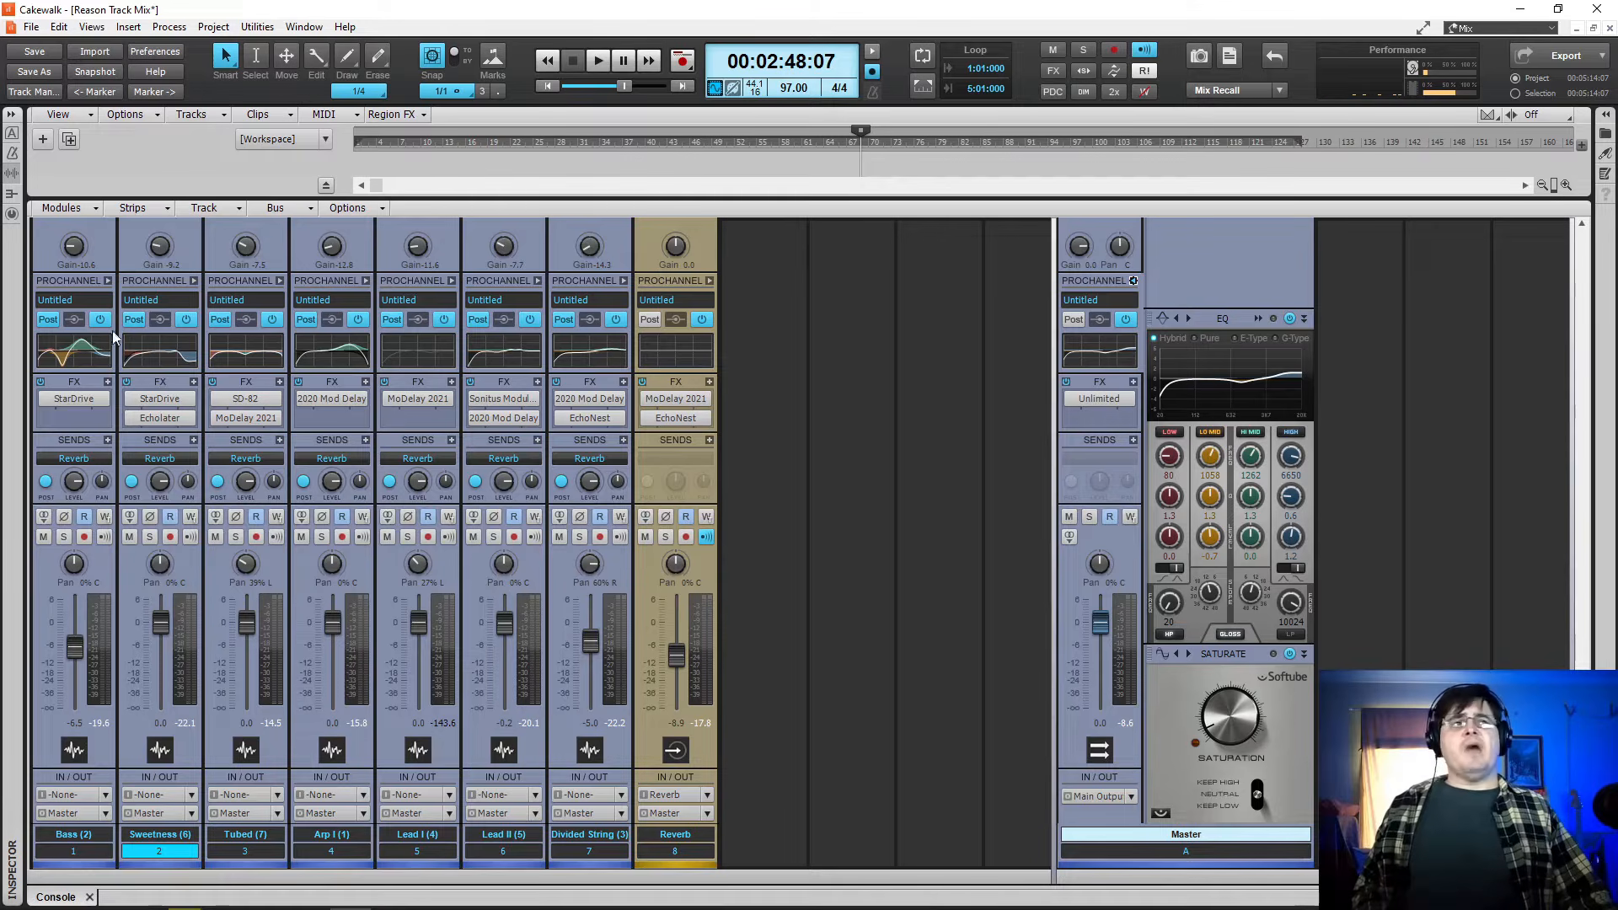
{"action": "left_click", "coordinate": [104, 210]}
{"action": "left_click", "coordinate": [99, 224]}
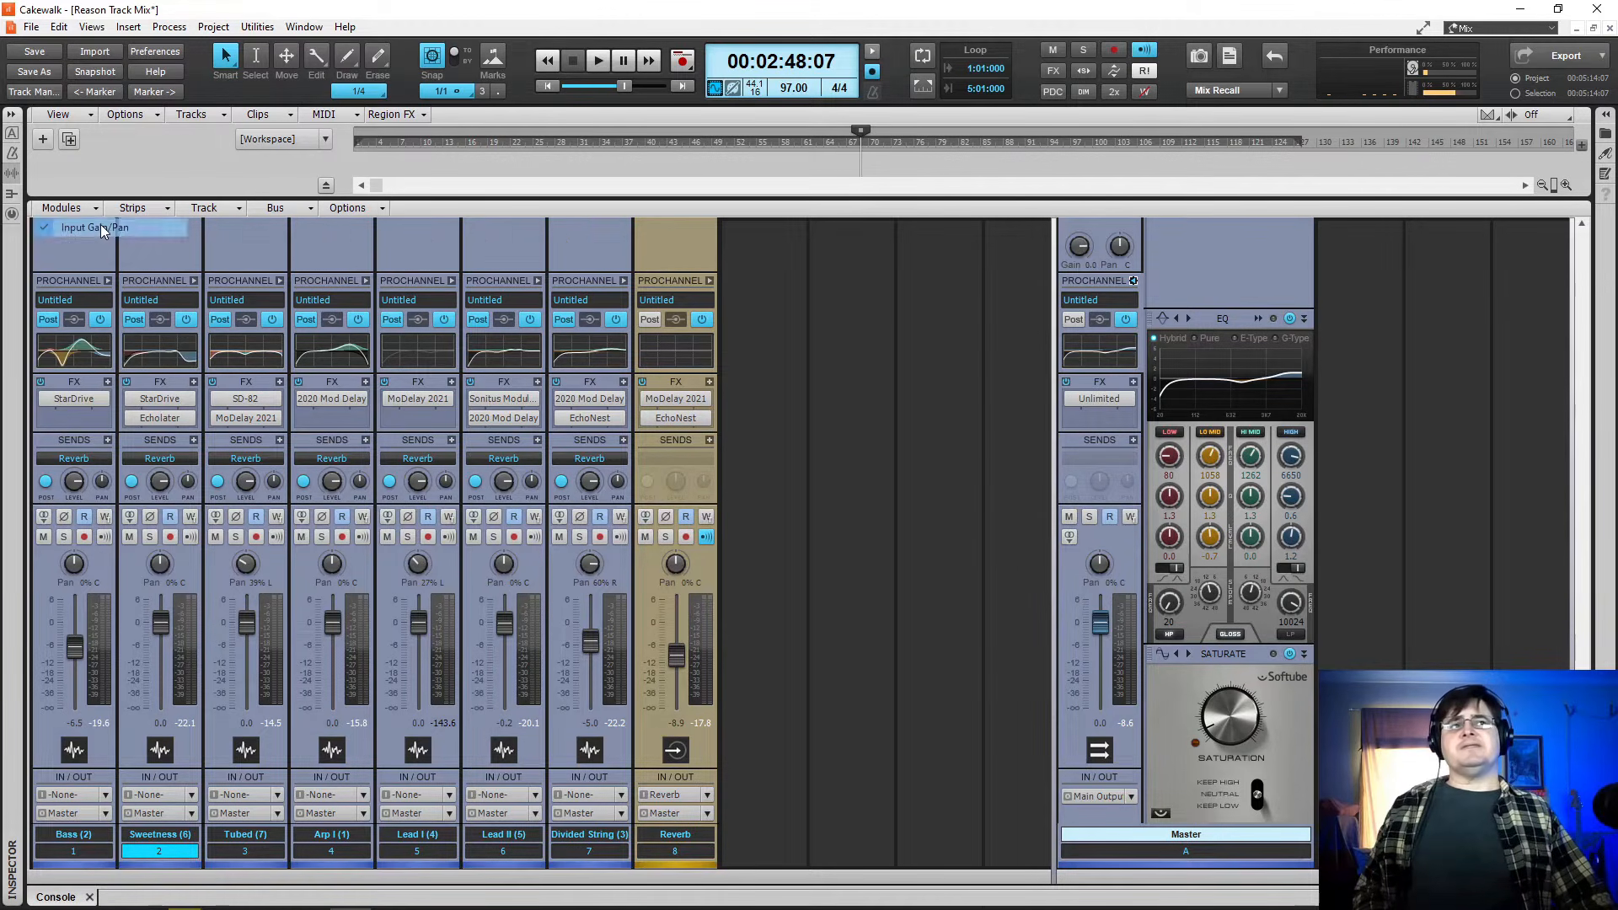
{"action": "left_click", "coordinate": [96, 207]}
{"action": "left_click", "coordinate": [96, 227]}
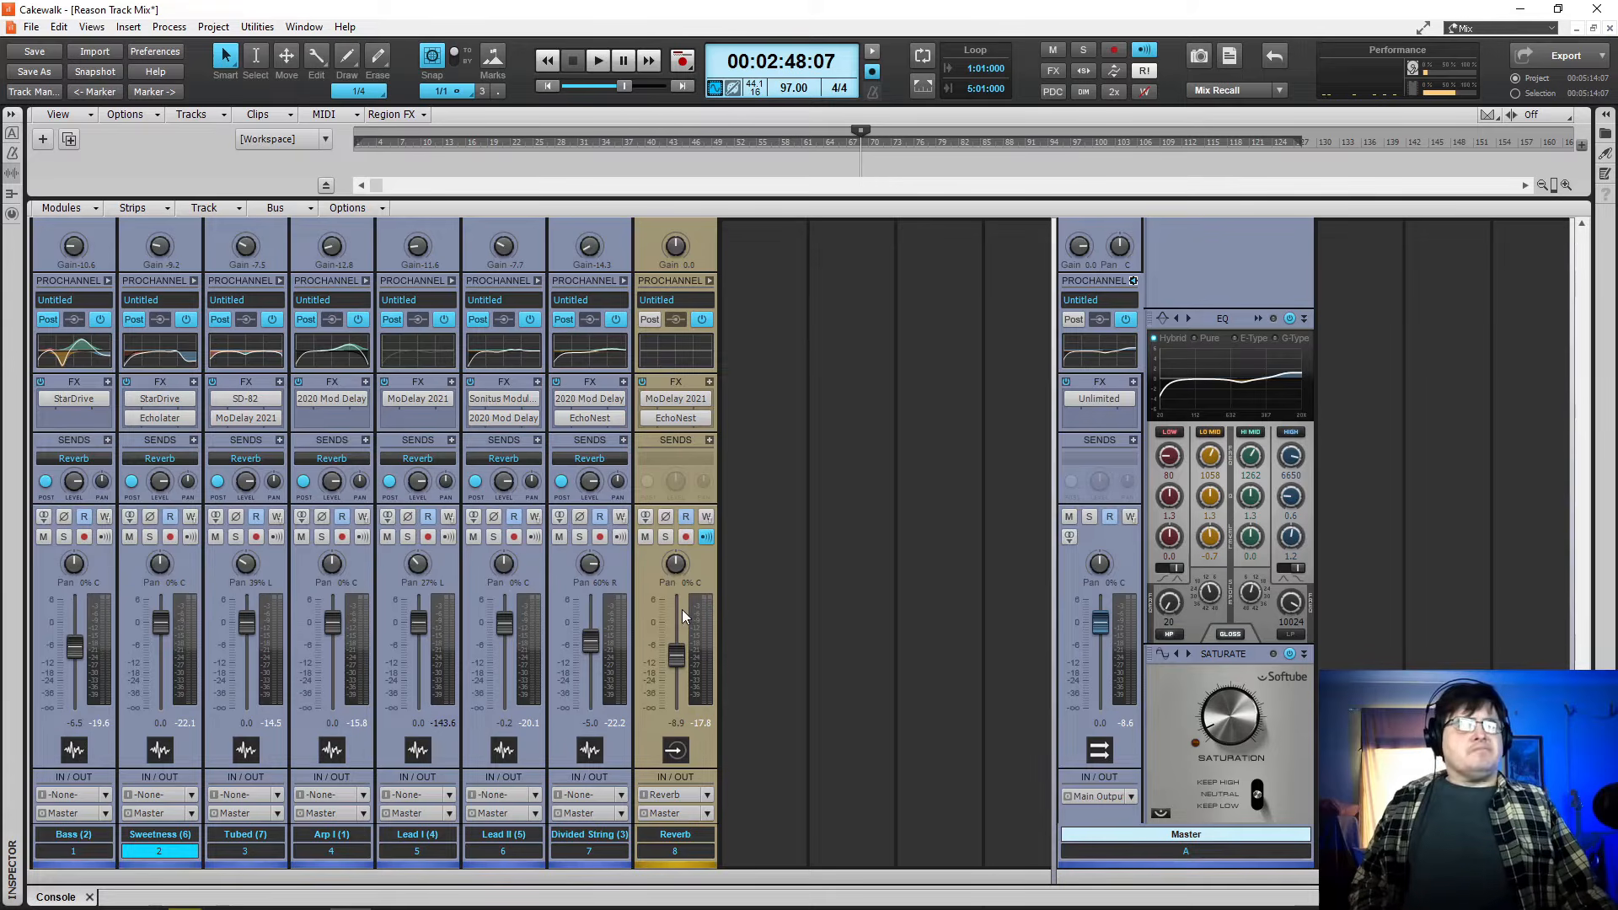
- Look at the strip color choices for the Master bus and the Arp I (1) track without changing them
{"action": "left_click", "coordinate": [1122, 865]}
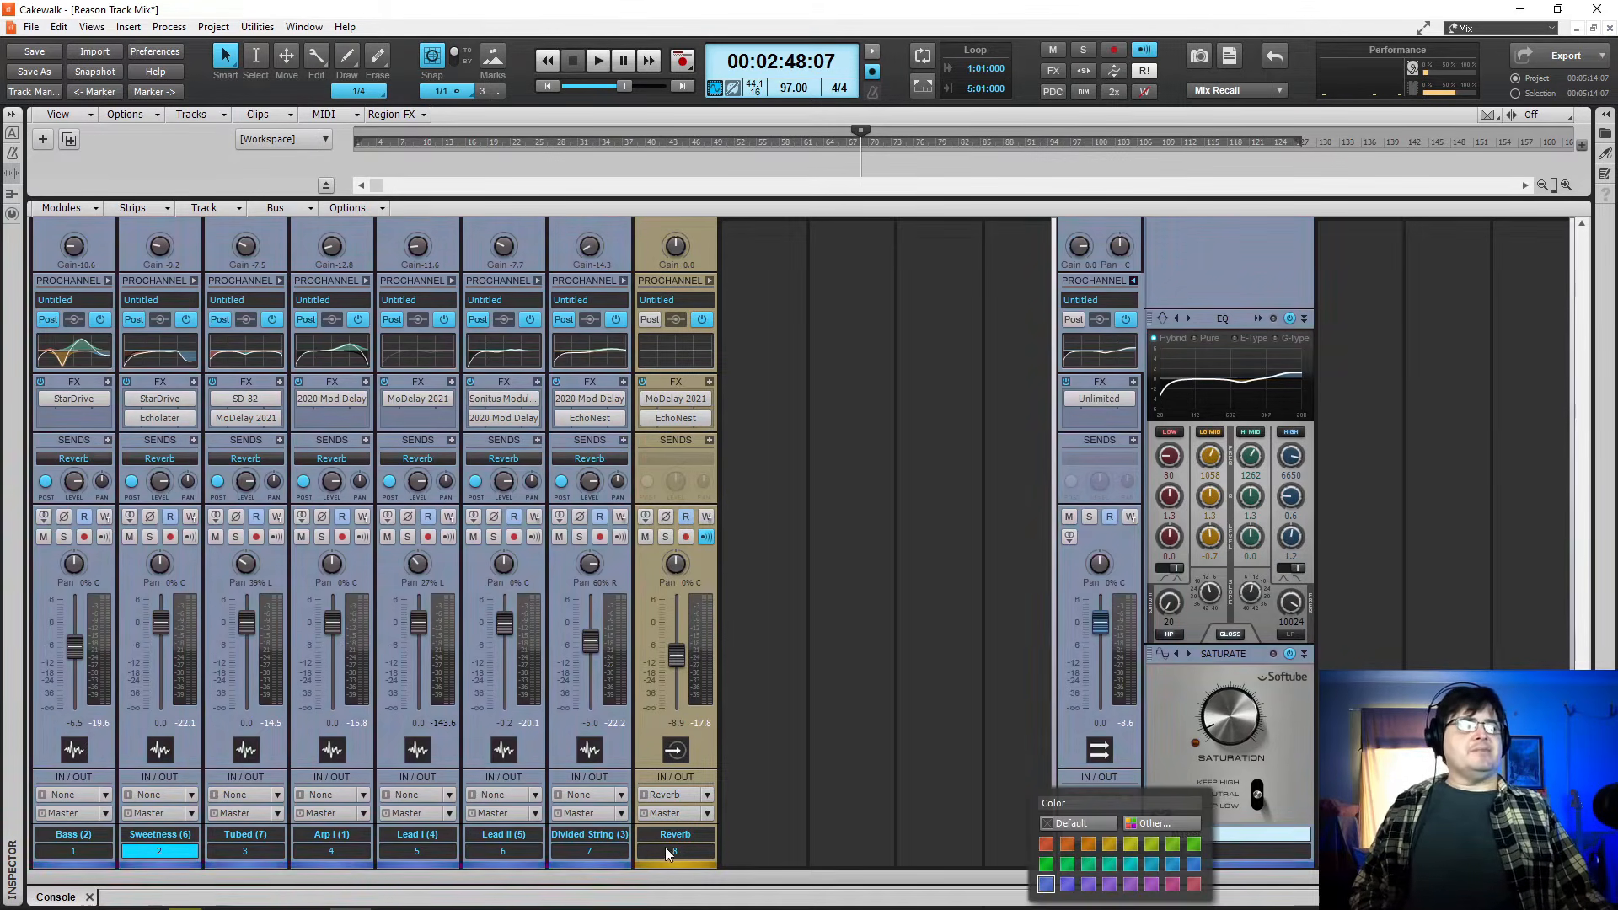
{"action": "left_click", "coordinate": [337, 864]}
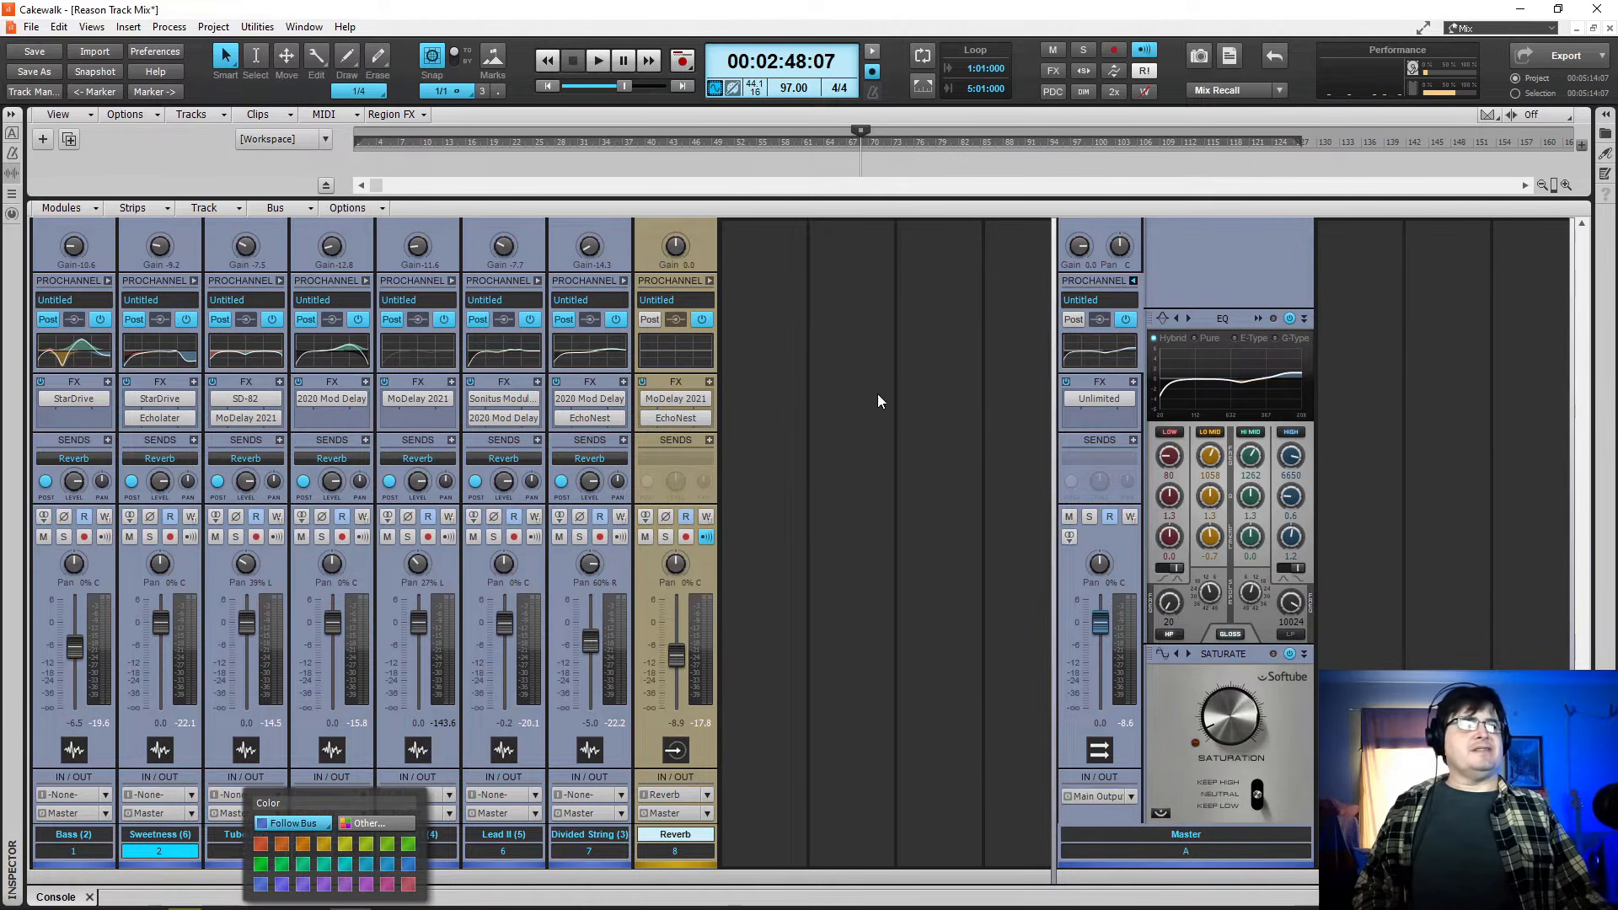
{"action": "left_click", "coordinate": [861, 475]}
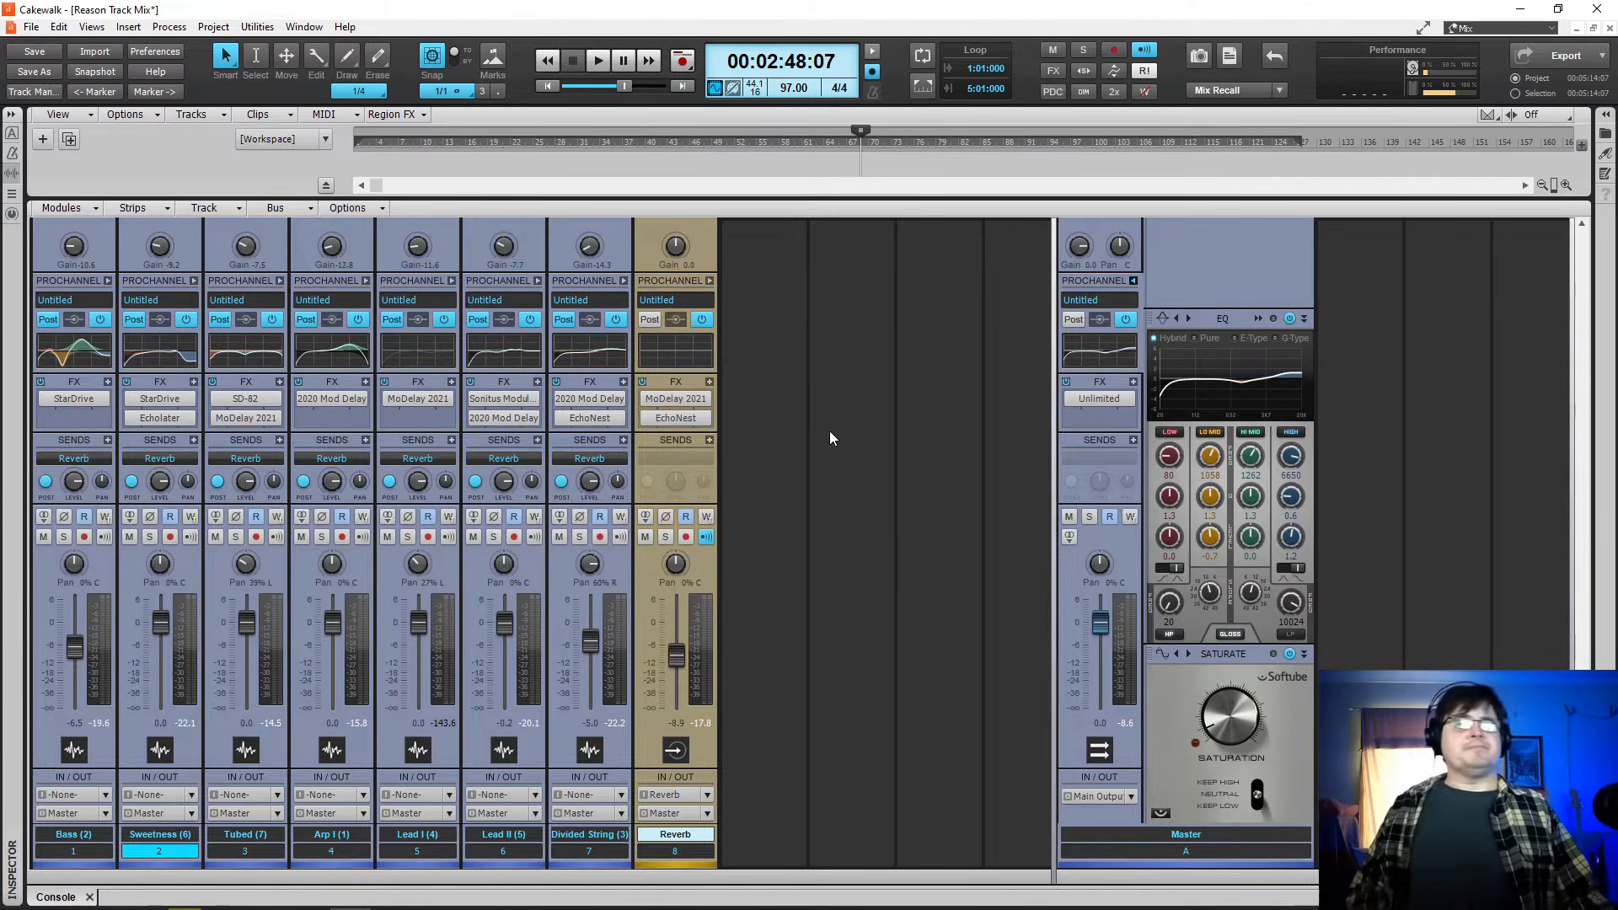
- Expand the ProChannel of Bass (2) in the Console and review its modules and the modules available to insert
{"action": "left_click", "coordinate": [104, 282]}
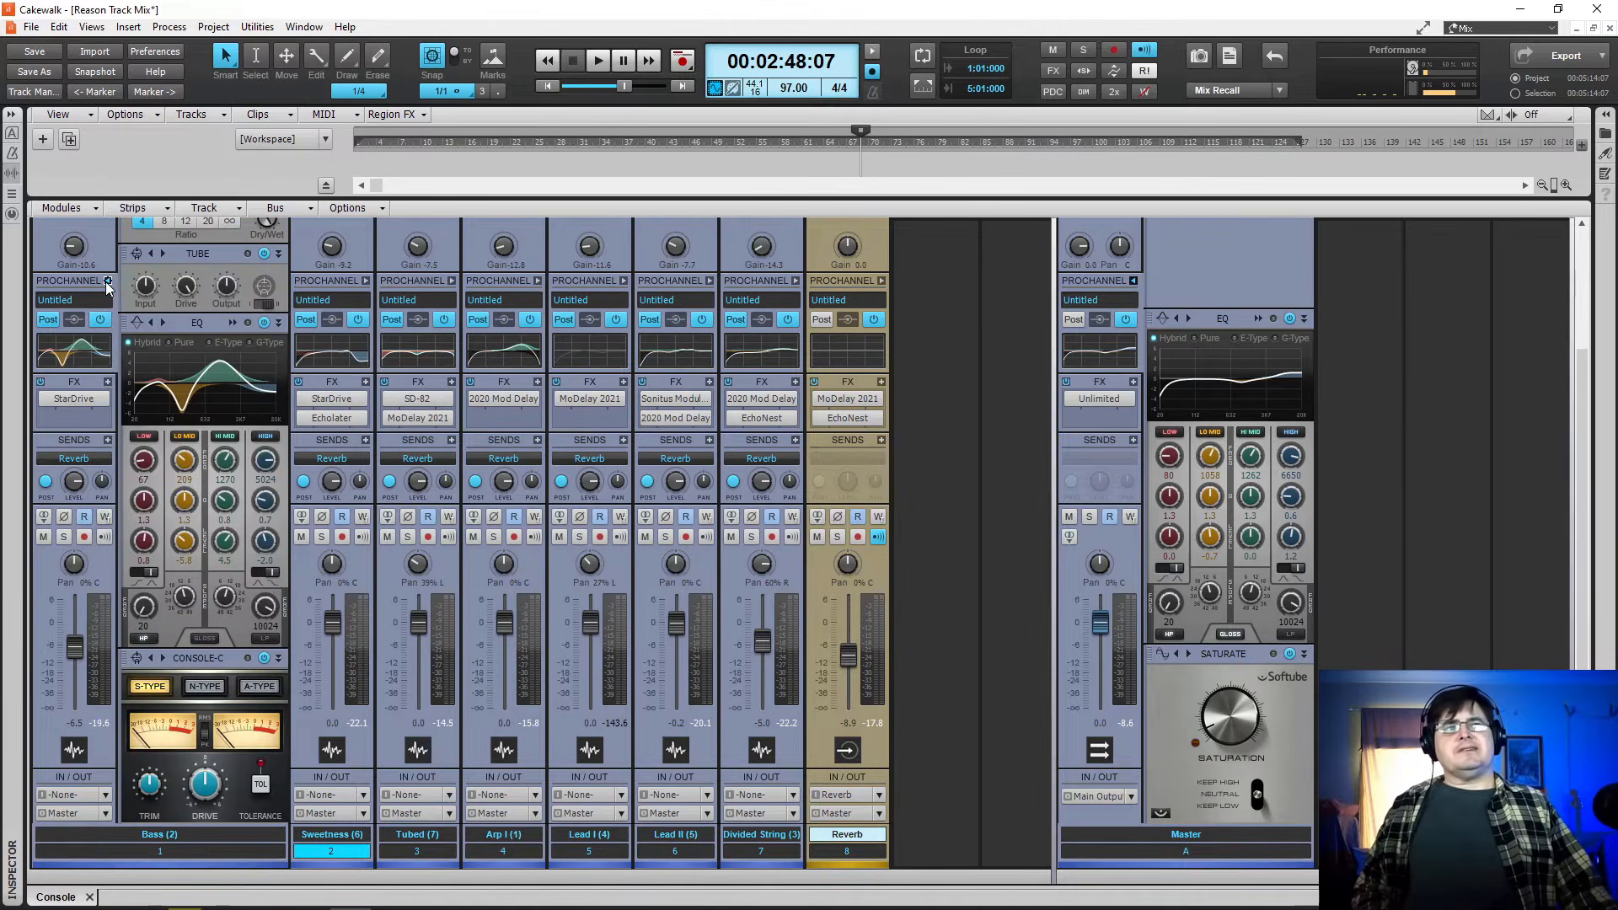
{"action": "scroll", "coordinate": [236, 460], "scroll_direction": "up", "scroll_amount": 8}
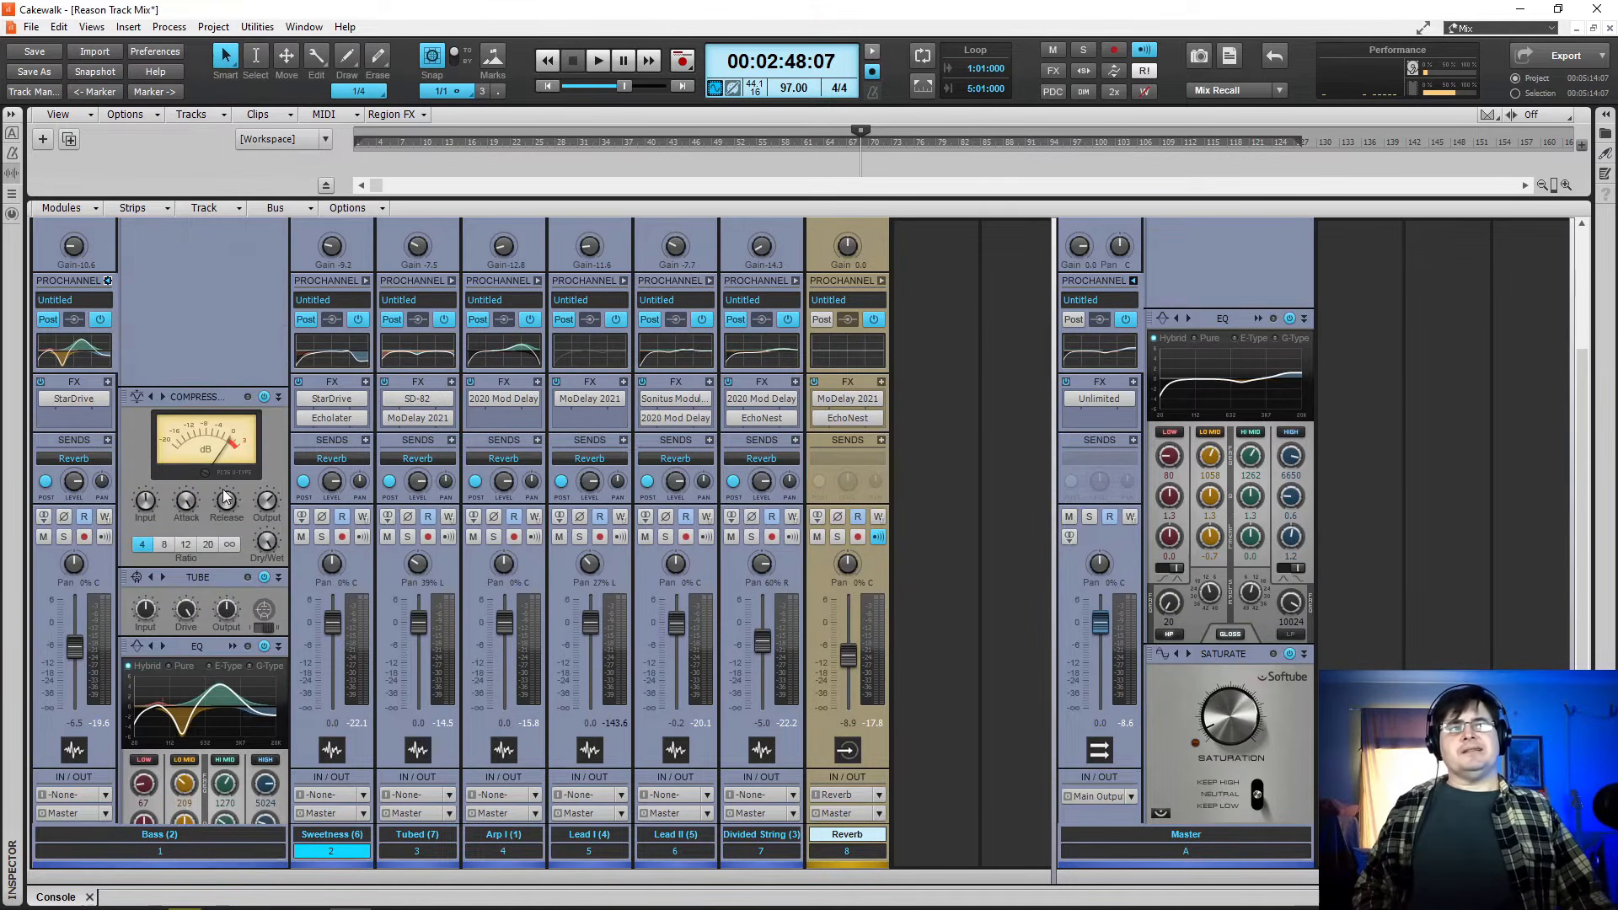
{"action": "scroll", "coordinate": [210, 548], "scroll_direction": "down", "scroll_amount": 4}
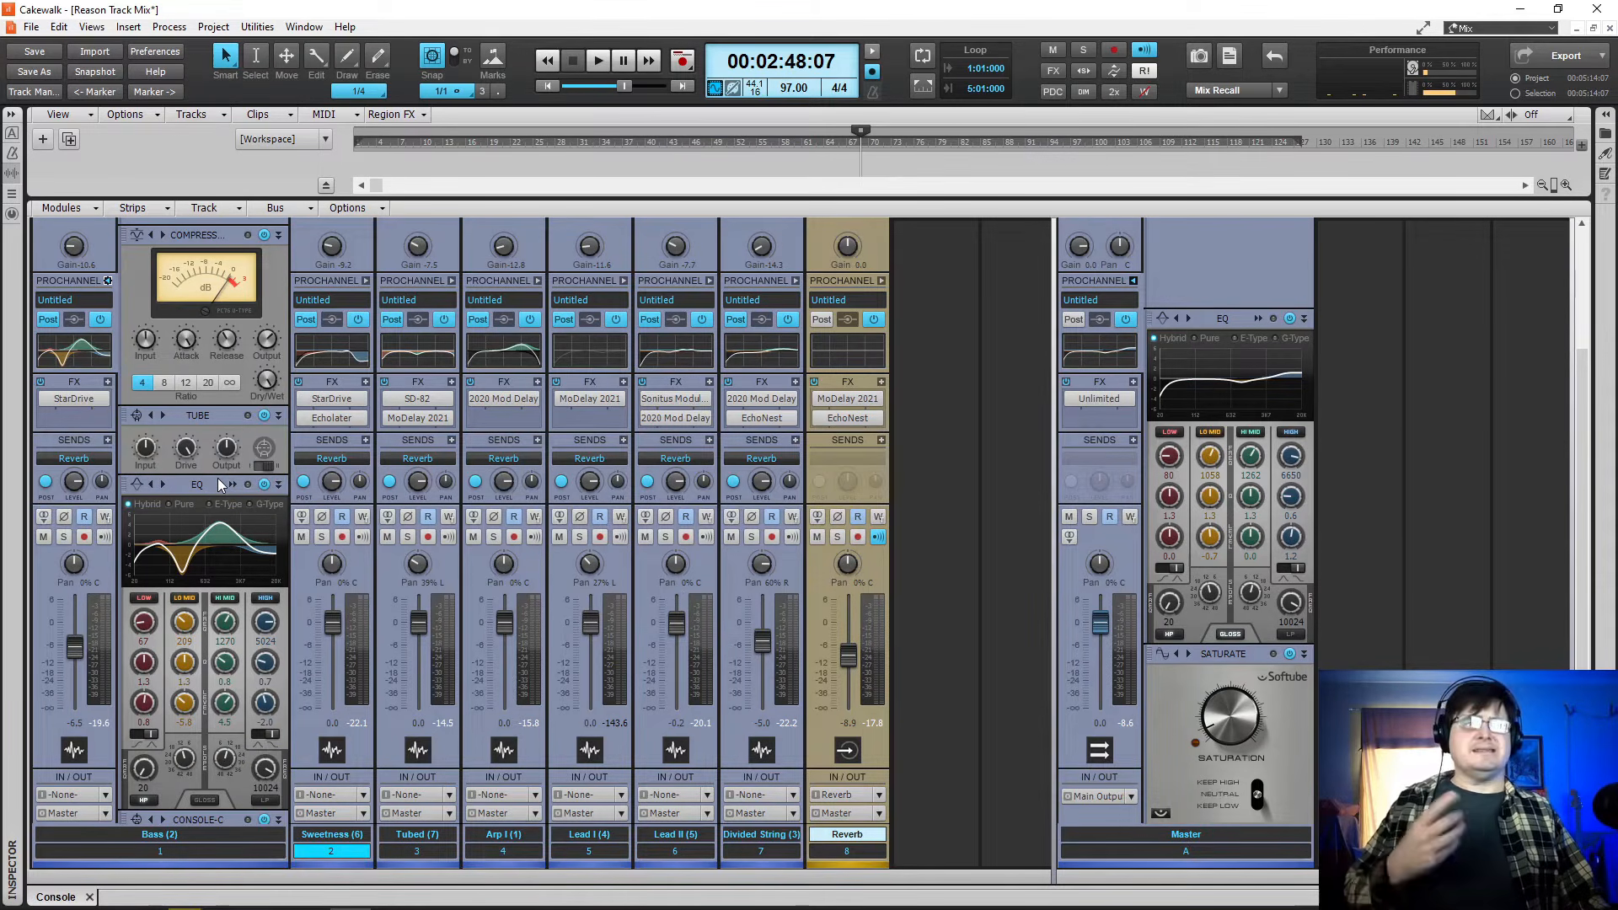
{"action": "right_click", "coordinate": [193, 236]}
{"action": "mouse_move", "coordinate": [227, 247]}
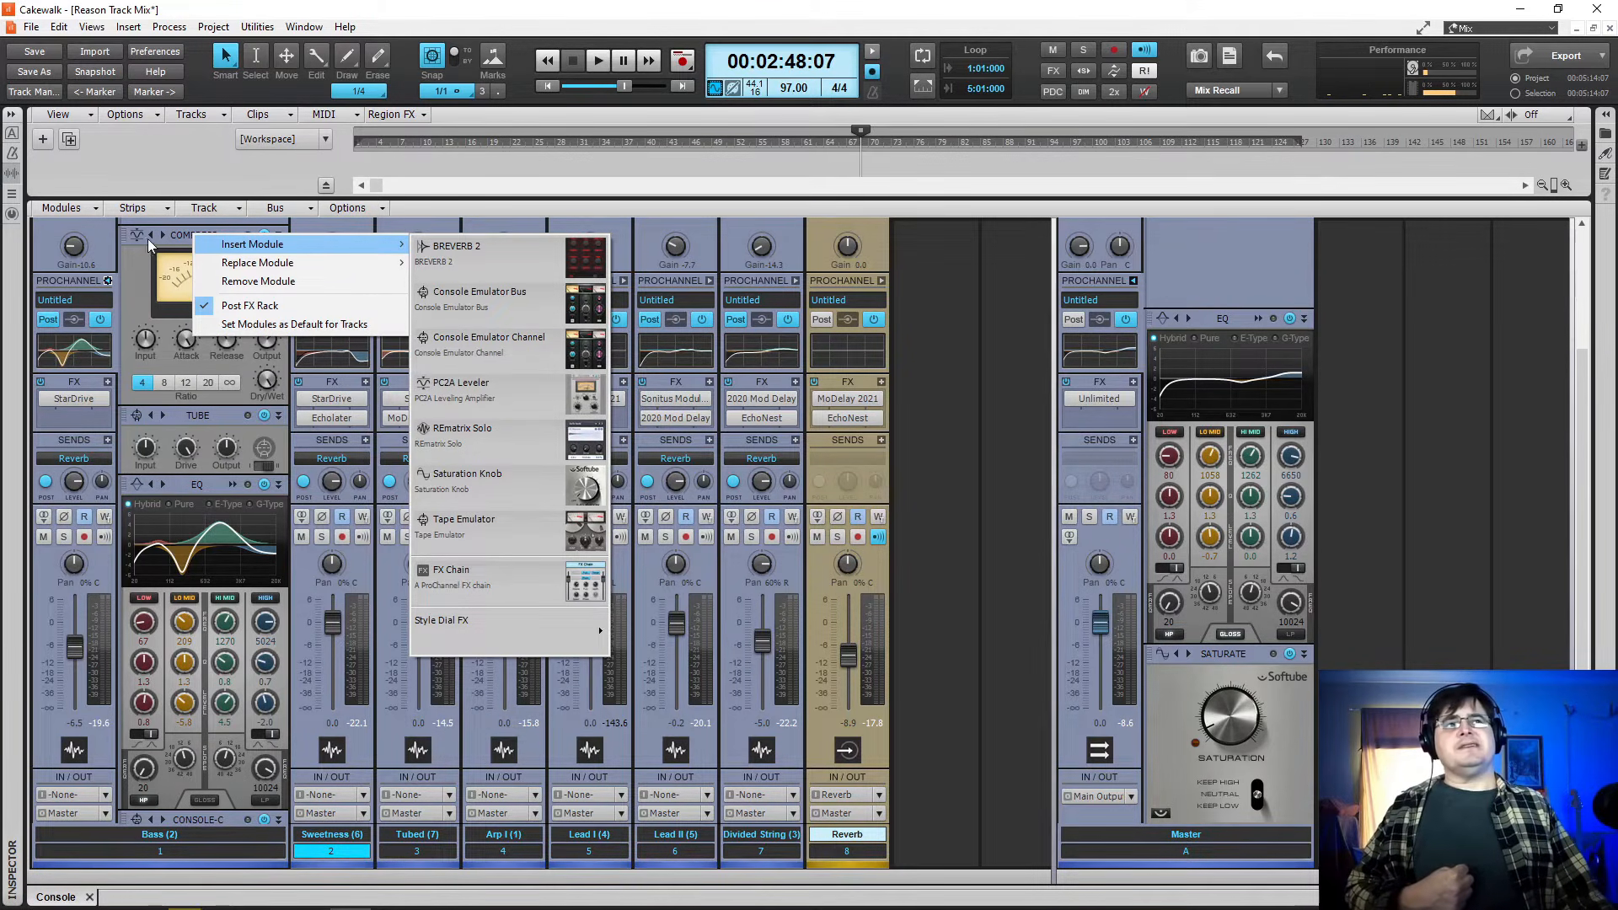
{"action": "left_click", "coordinate": [135, 287]}
{"action": "scroll", "coordinate": [160, 398], "scroll_direction": "down", "scroll_amount": 3}
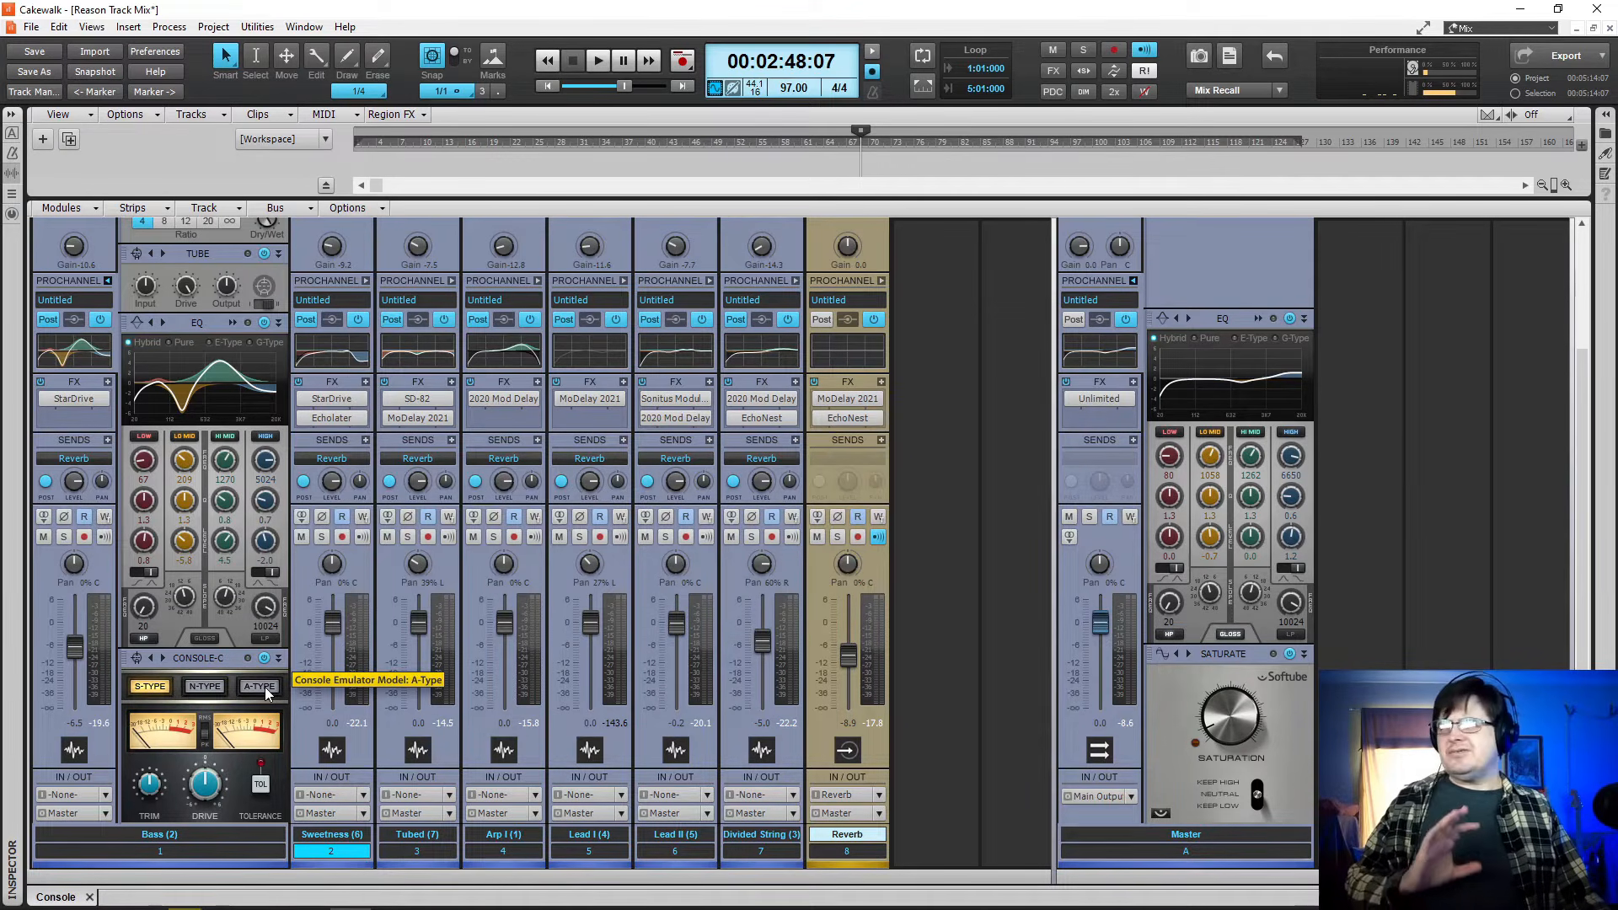
- Try the A-Type and N-Type models in the Bass (2) Console Emulator, and return it to S-Type
{"action": "left_click", "coordinate": [260, 686]}
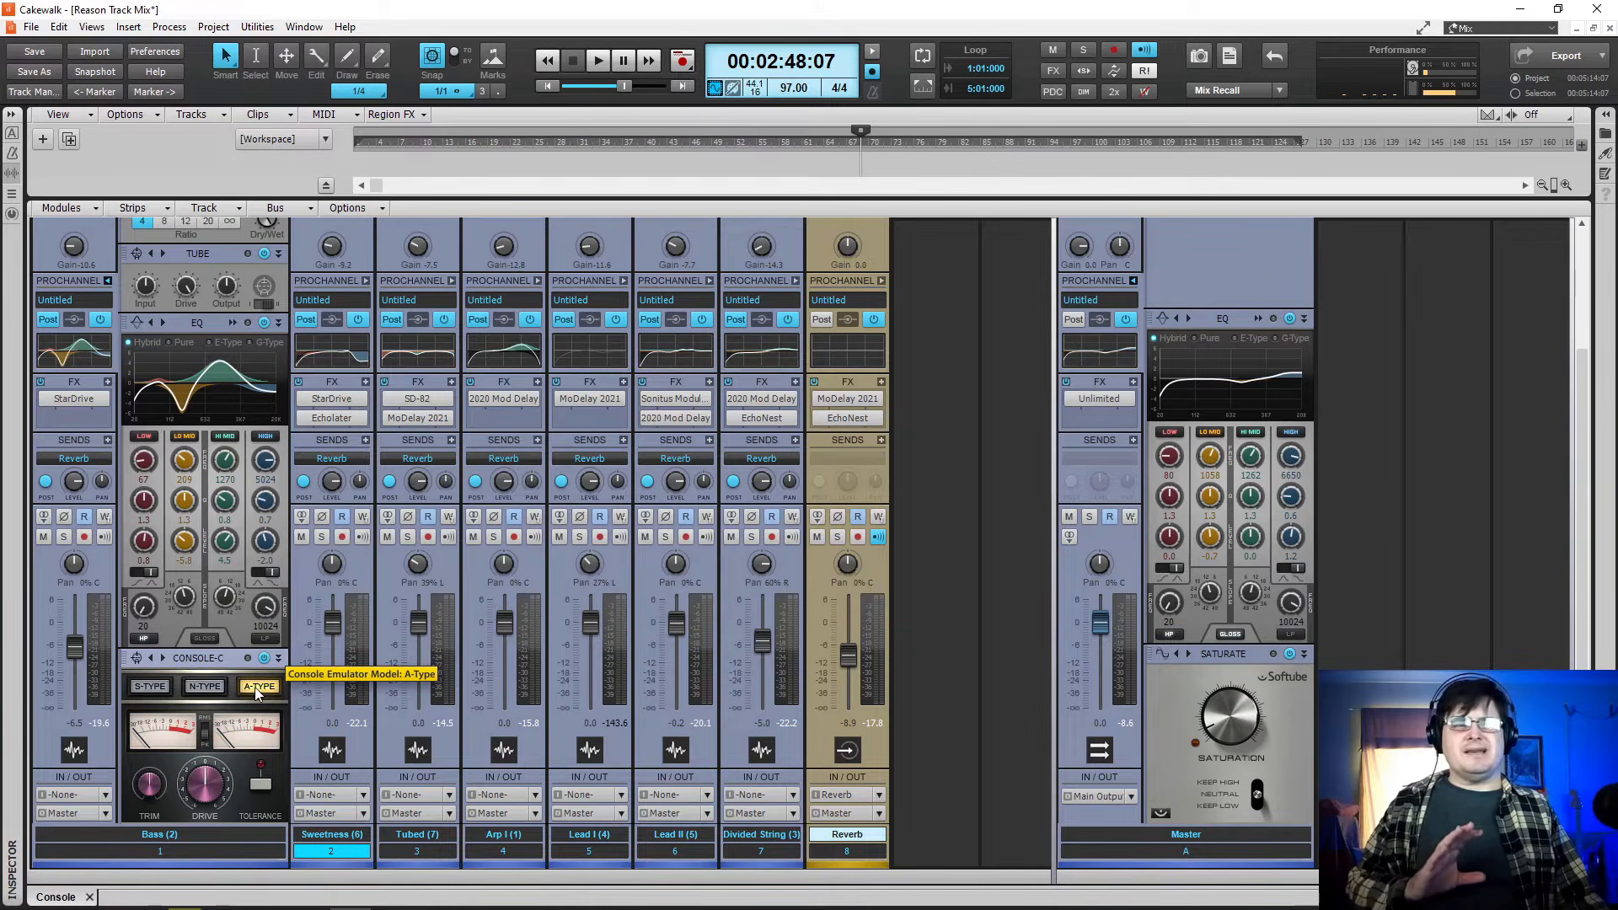
{"action": "left_click", "coordinate": [220, 687]}
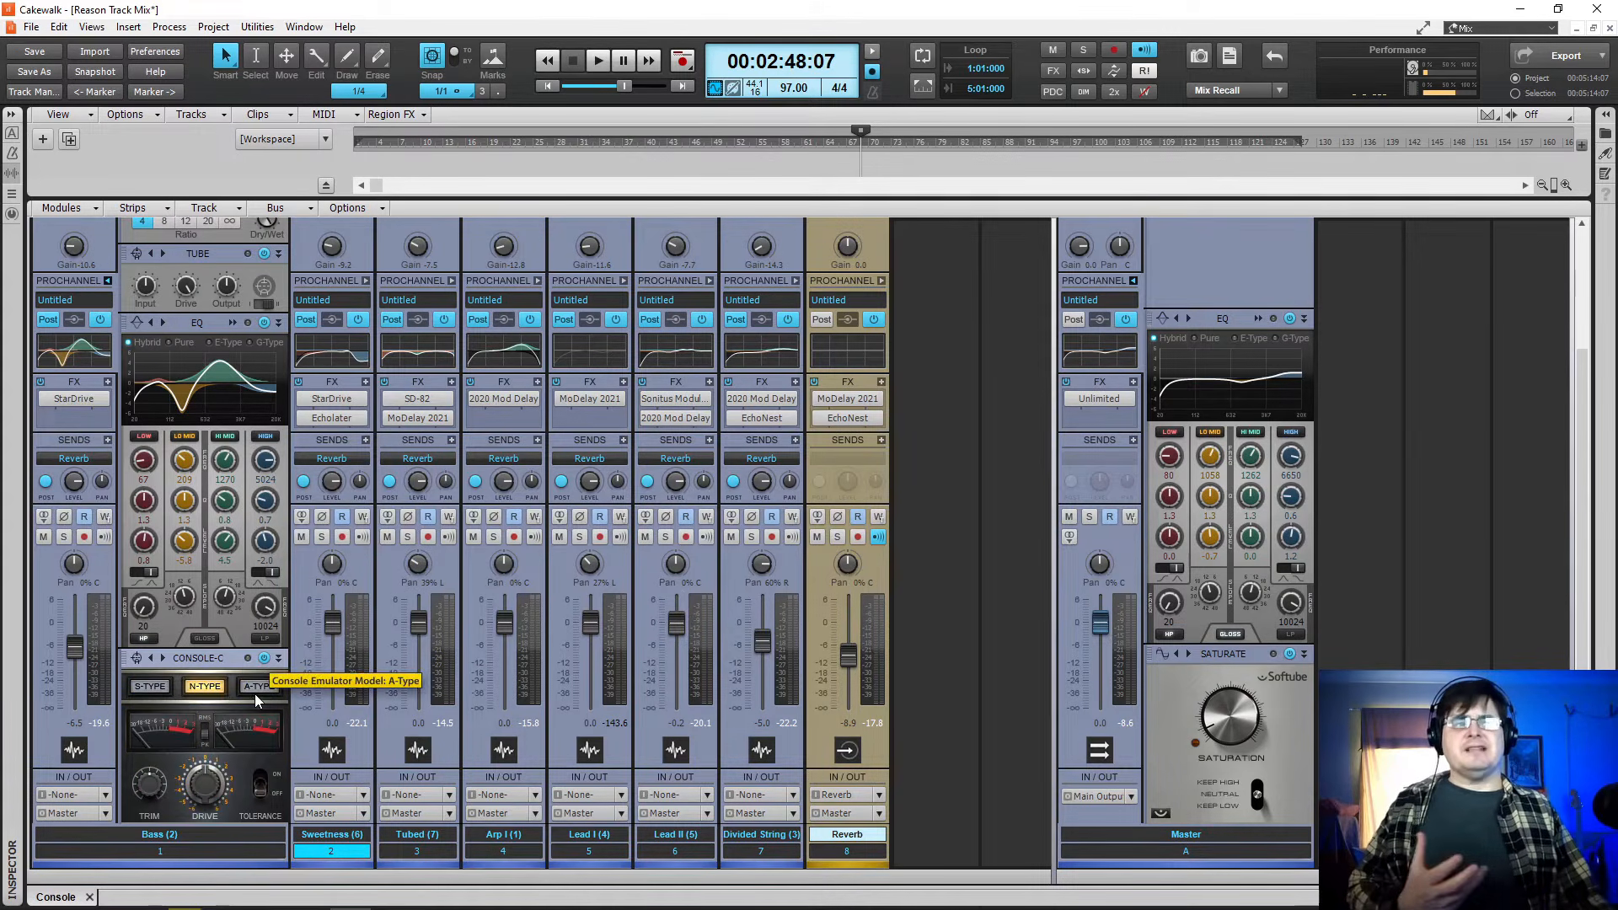
{"action": "left_click", "coordinate": [151, 687]}
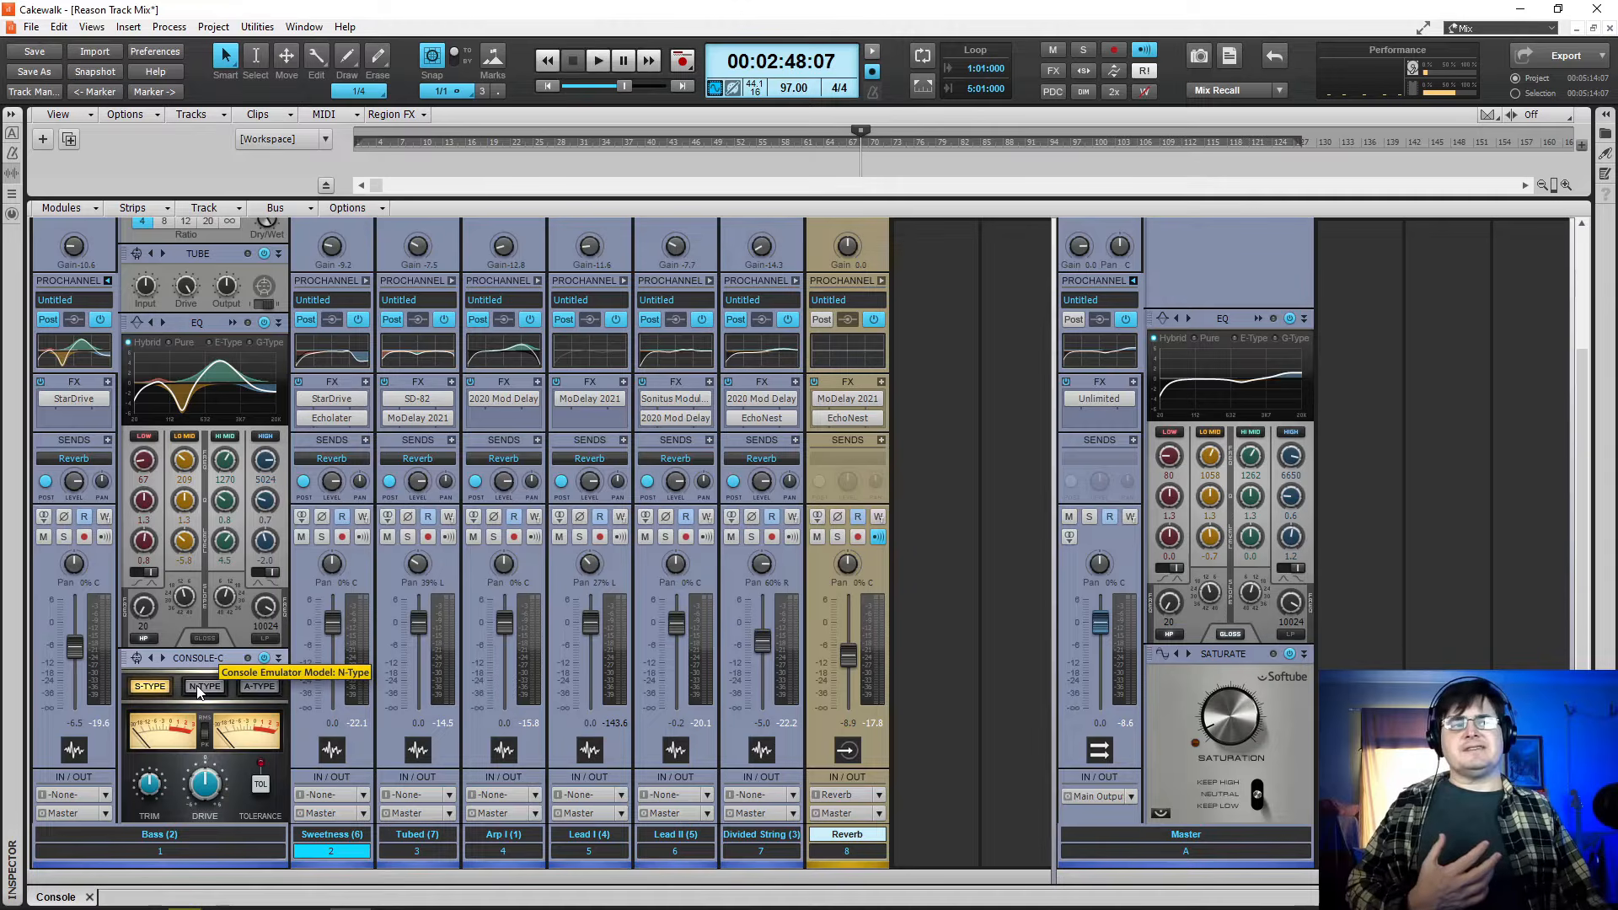
{"action": "left_click", "coordinate": [201, 689]}
{"action": "left_click", "coordinate": [245, 686]}
{"action": "left_click", "coordinate": [160, 693]}
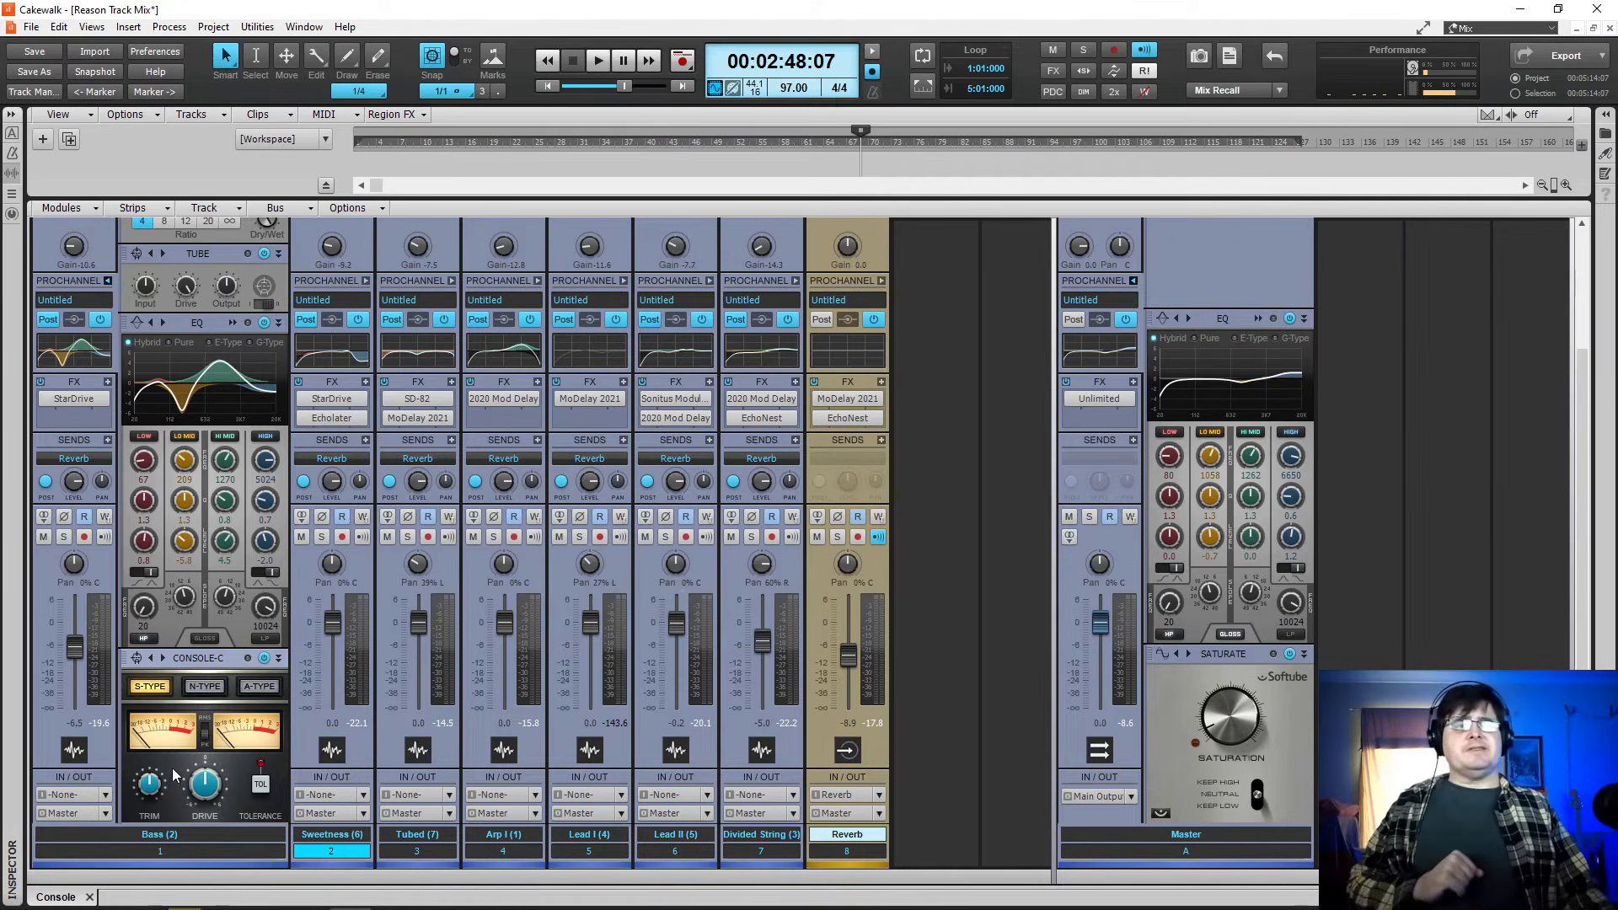
- Insert a Tape Emulator module into the Bass (2) ProChannel, and remove it again
{"action": "right_click", "coordinate": [199, 659]}
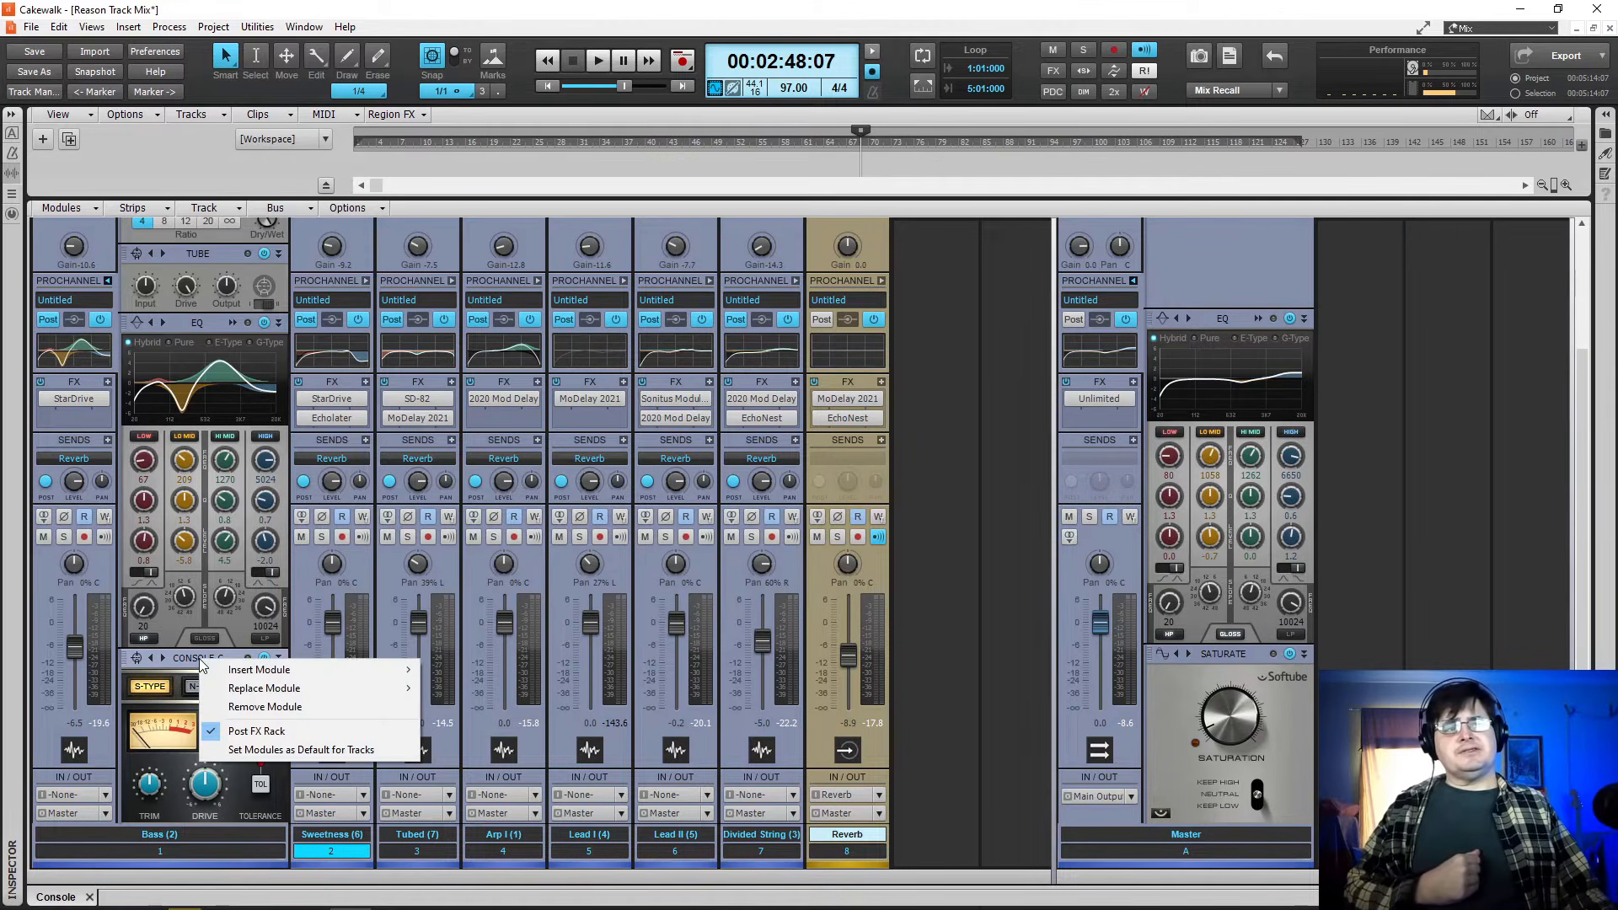
{"action": "mouse_move", "coordinate": [337, 672]}
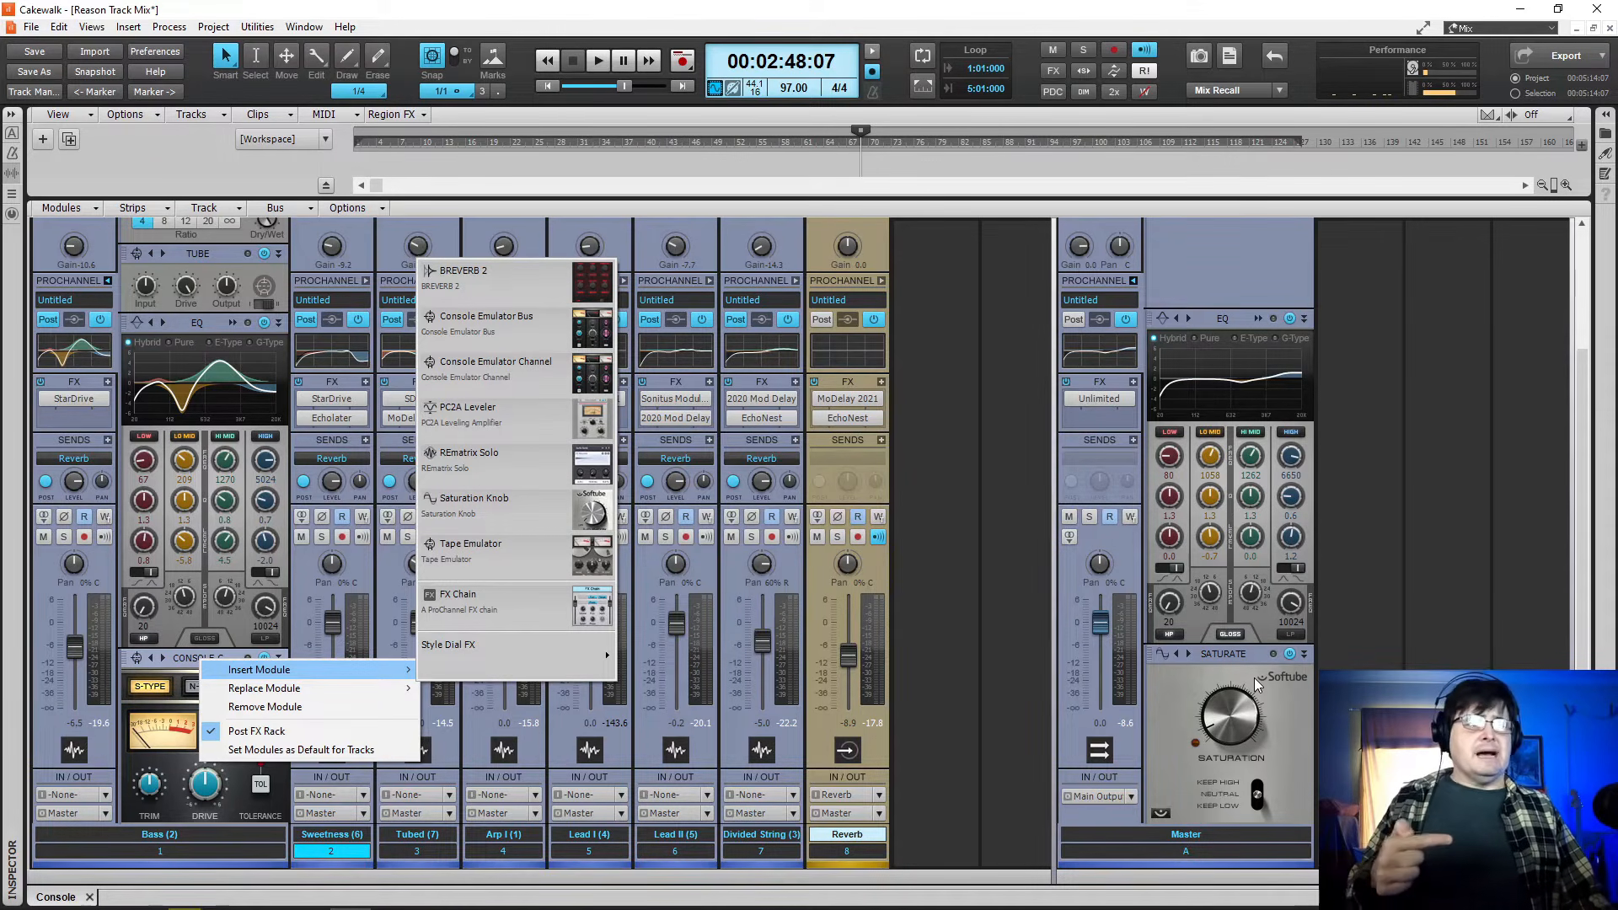
{"action": "left_click", "coordinate": [502, 577]}
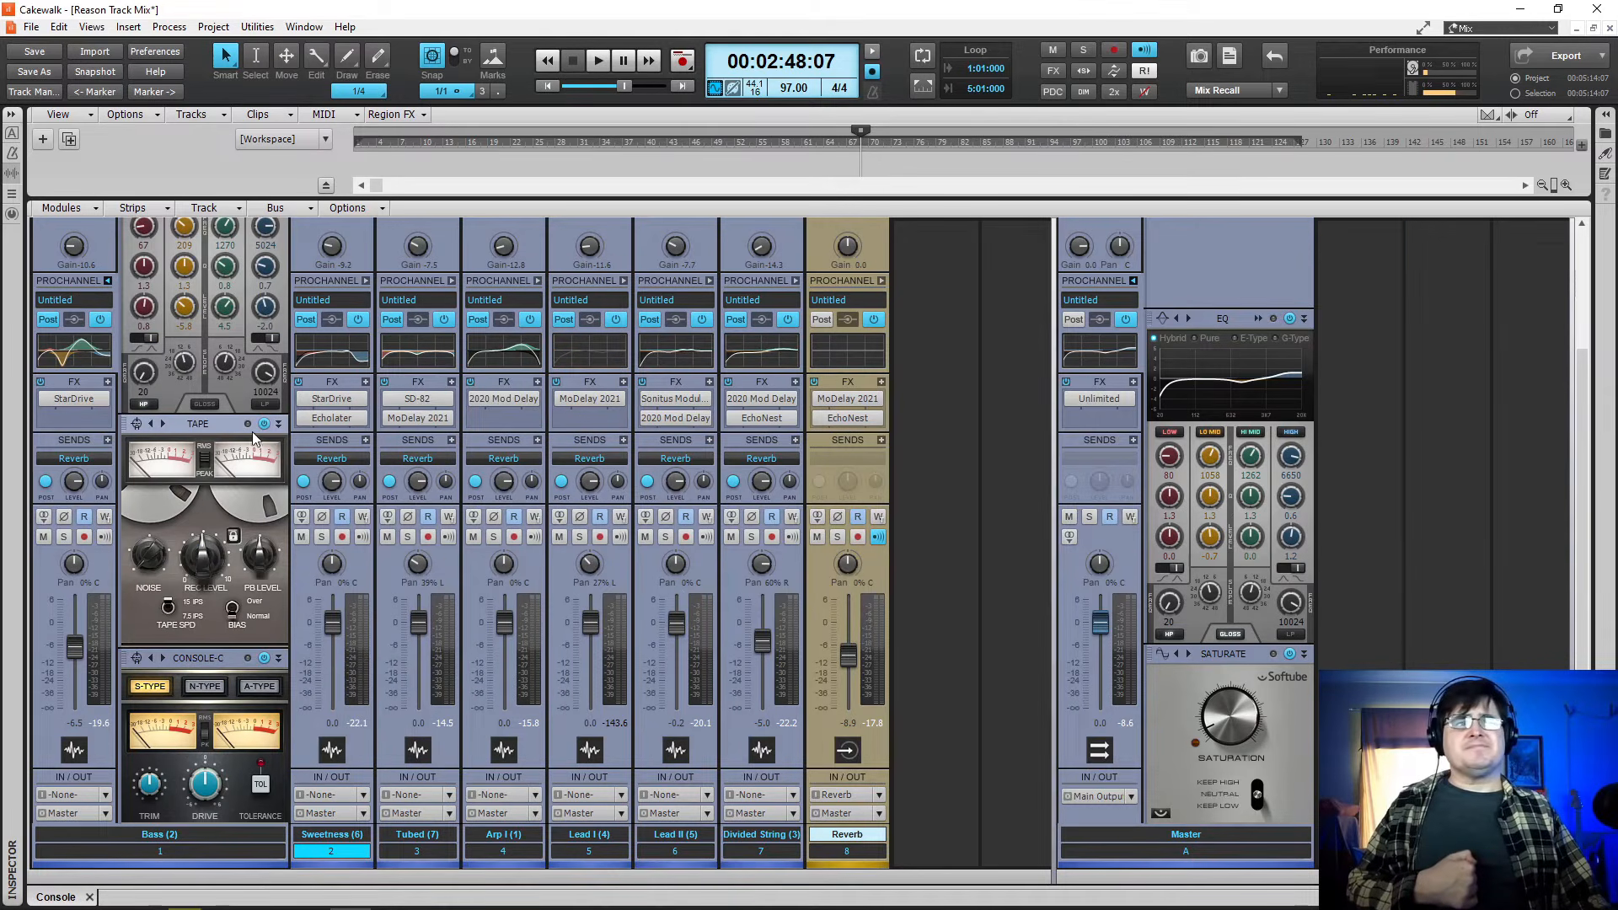
{"action": "right_click", "coordinate": [210, 428]}
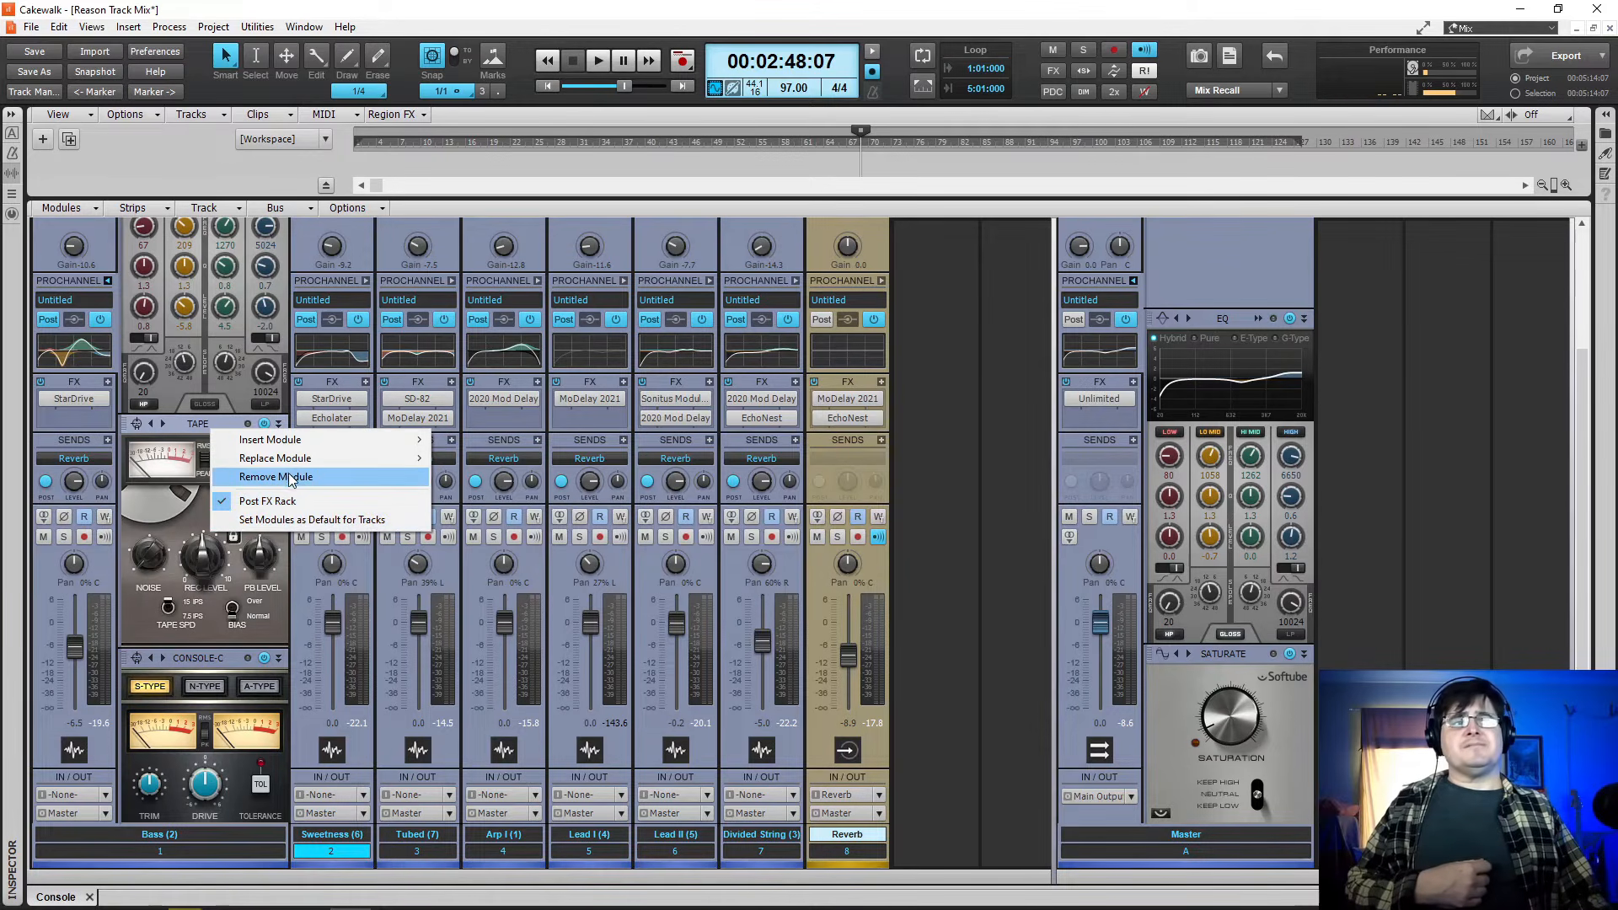
{"action": "left_click", "coordinate": [290, 477]}
- Review the insertable ProChannel modules again, including FX Chain and Style Dial FX, without adding one
{"action": "right_click", "coordinate": [201, 657]}
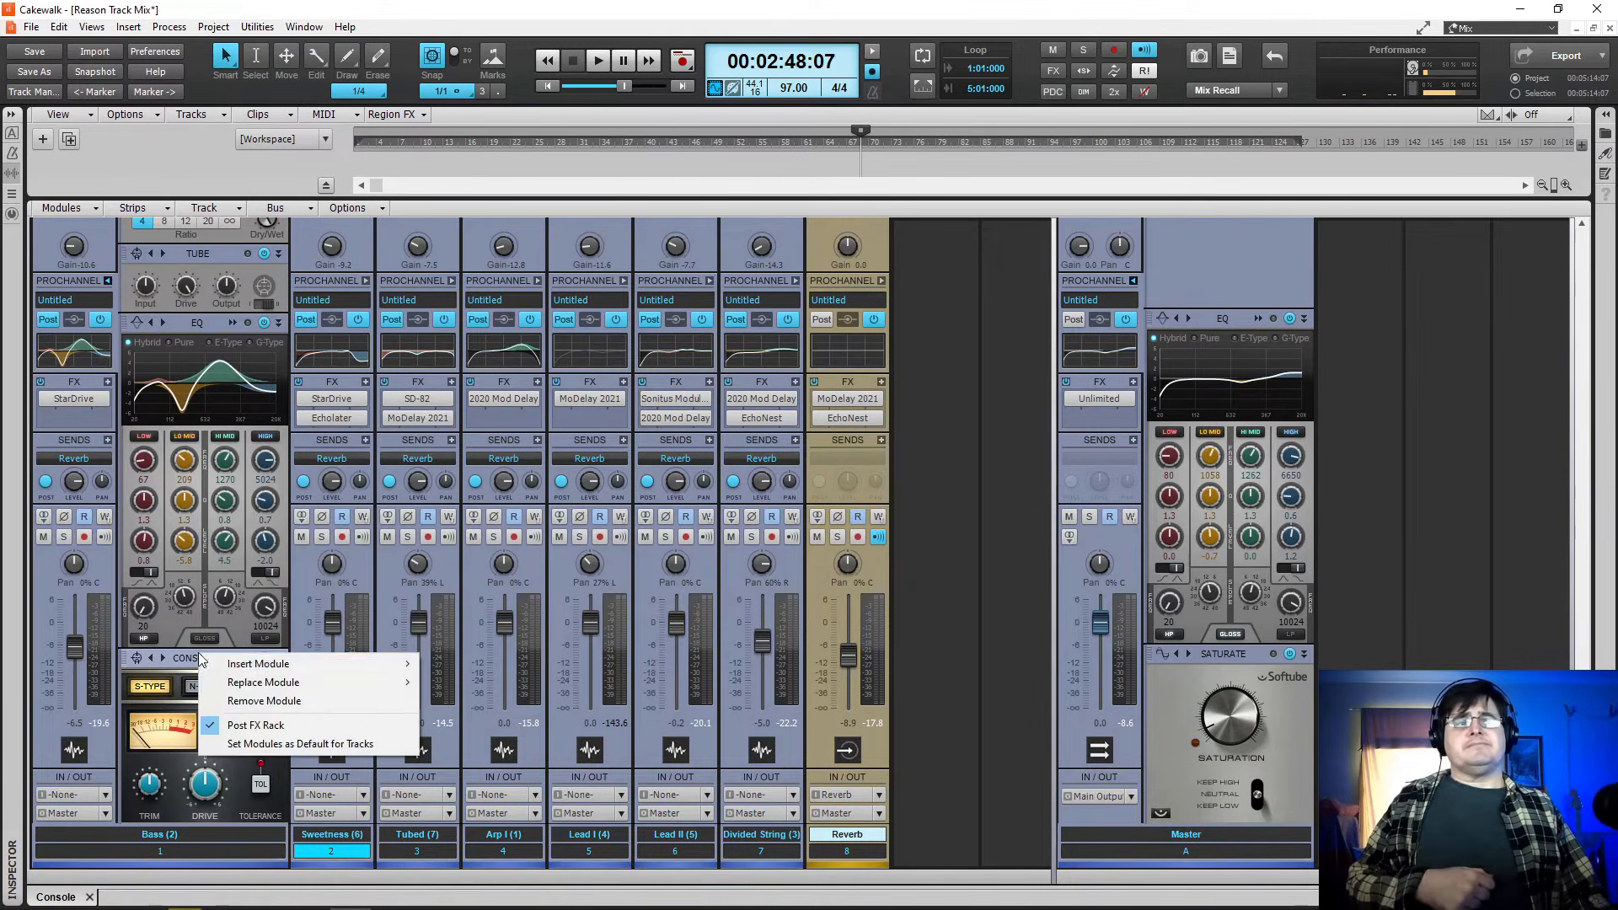
{"action": "mouse_move", "coordinate": [392, 663]}
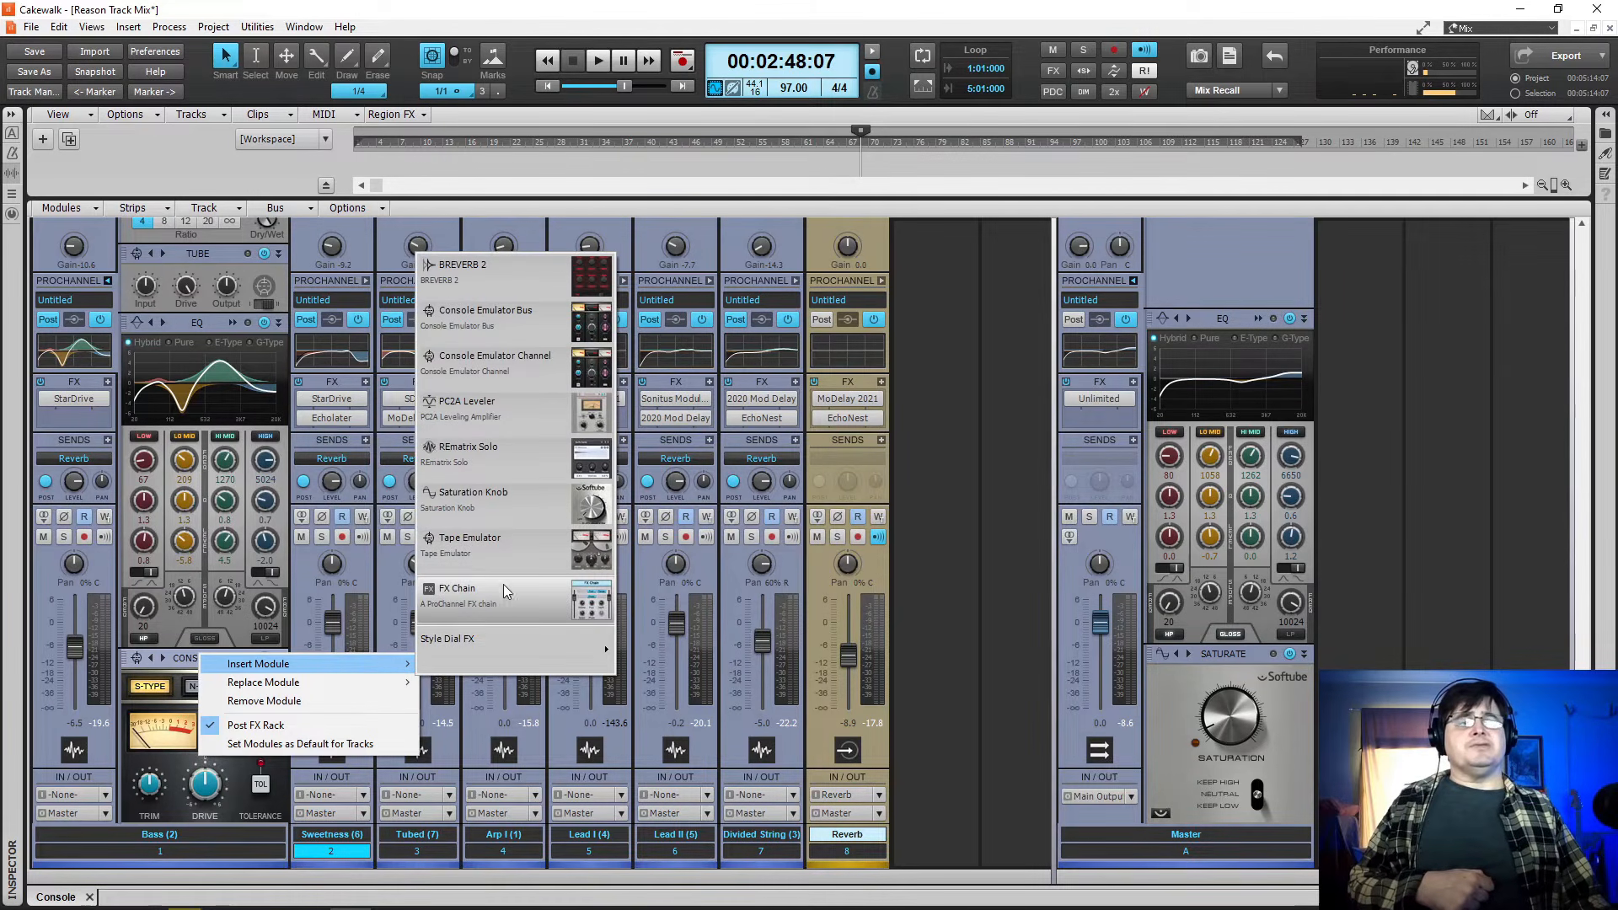
{"action": "mouse_move", "coordinate": [532, 653]}
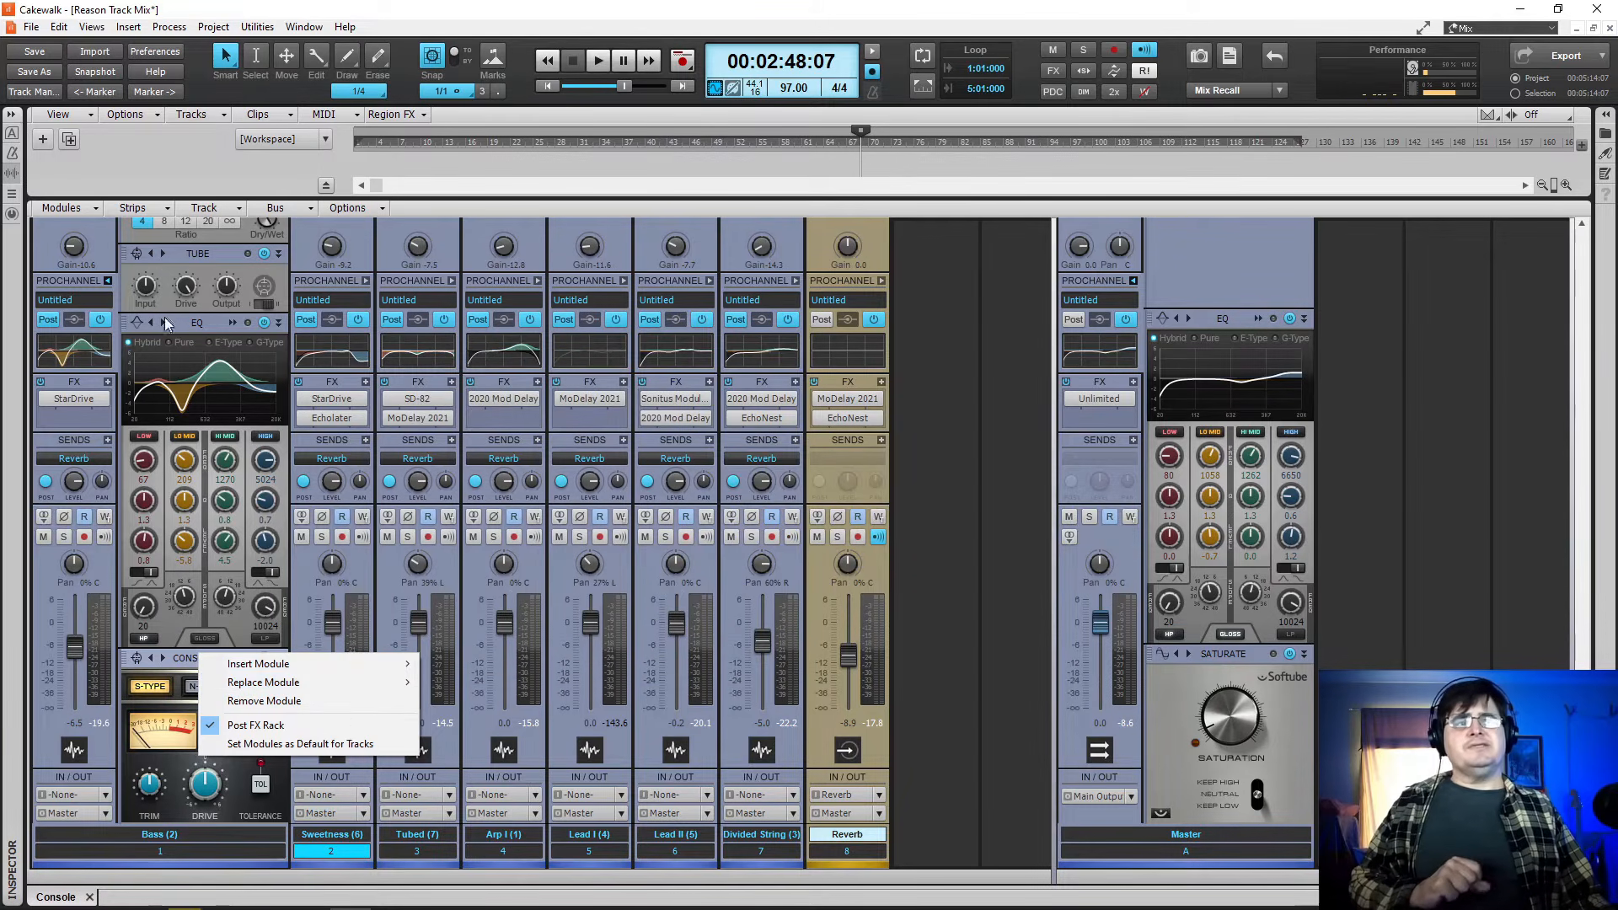
{"action": "left_click", "coordinate": [250, 276]}
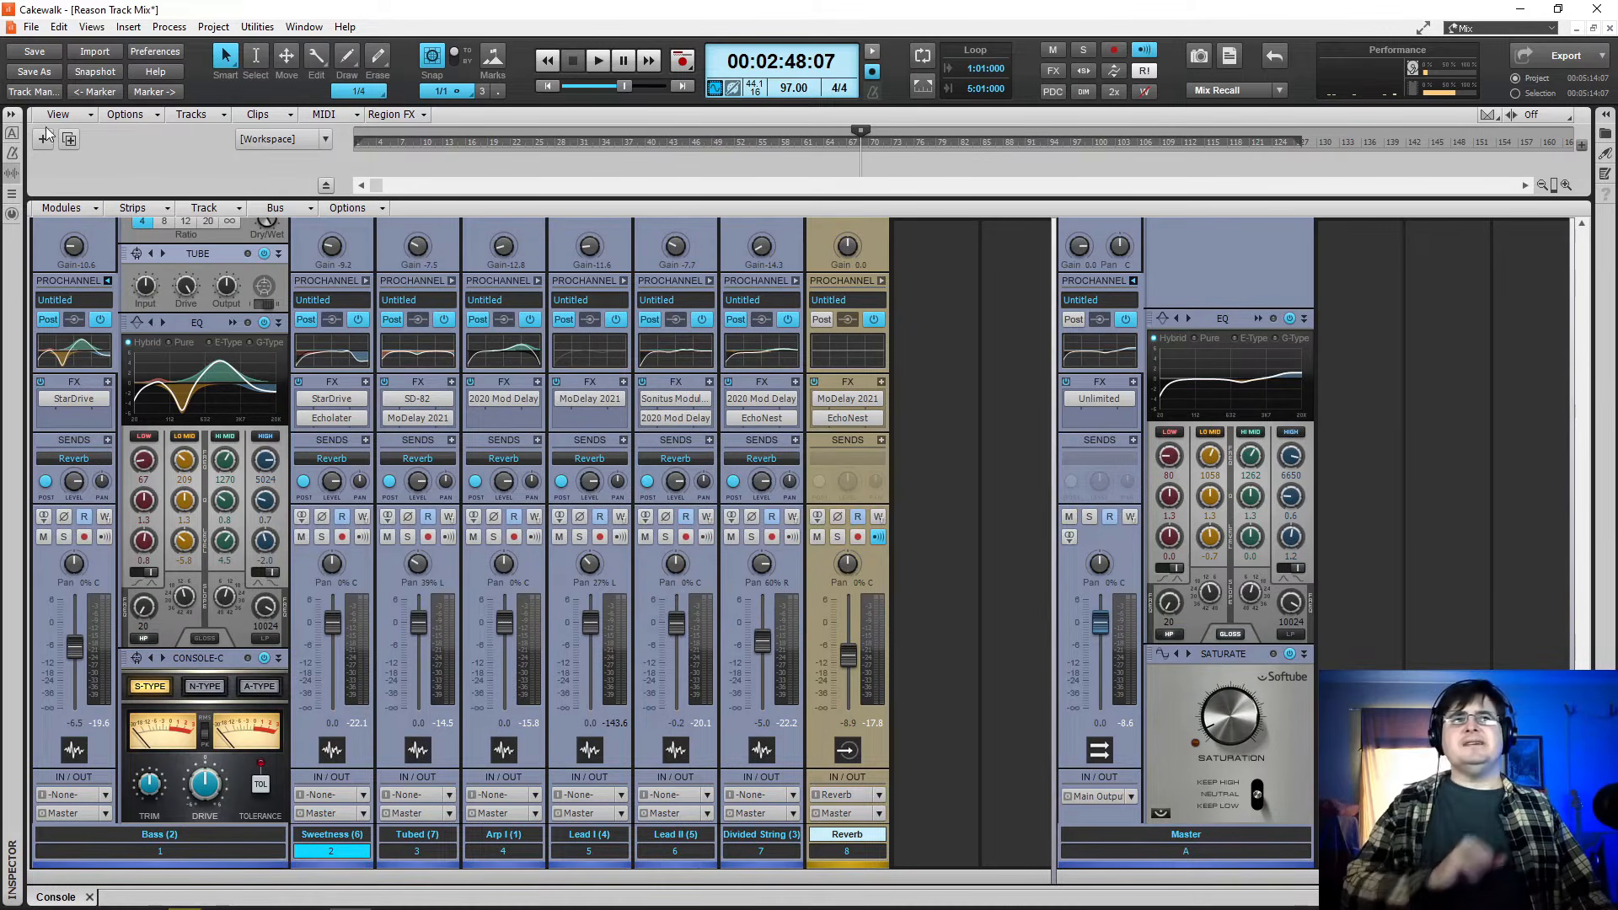
- Collapse the Bass (2) ProChannel in the Console and show the ProChannel in the expanded Inspector instead
{"action": "left_click", "coordinate": [11, 114]}
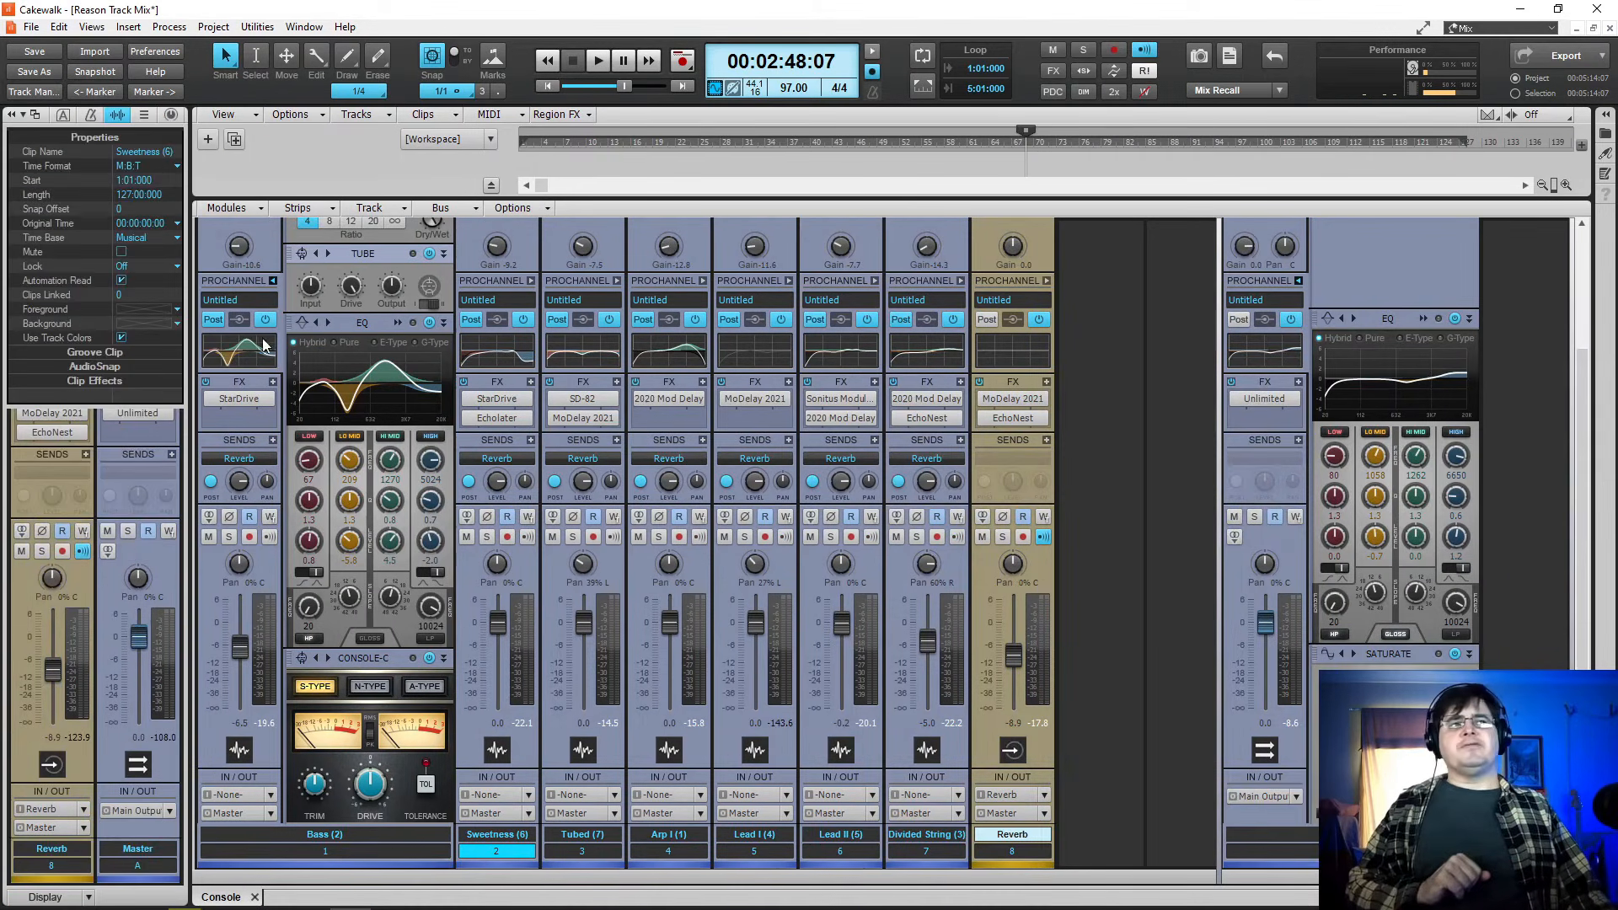
{"action": "left_click", "coordinate": [273, 281]}
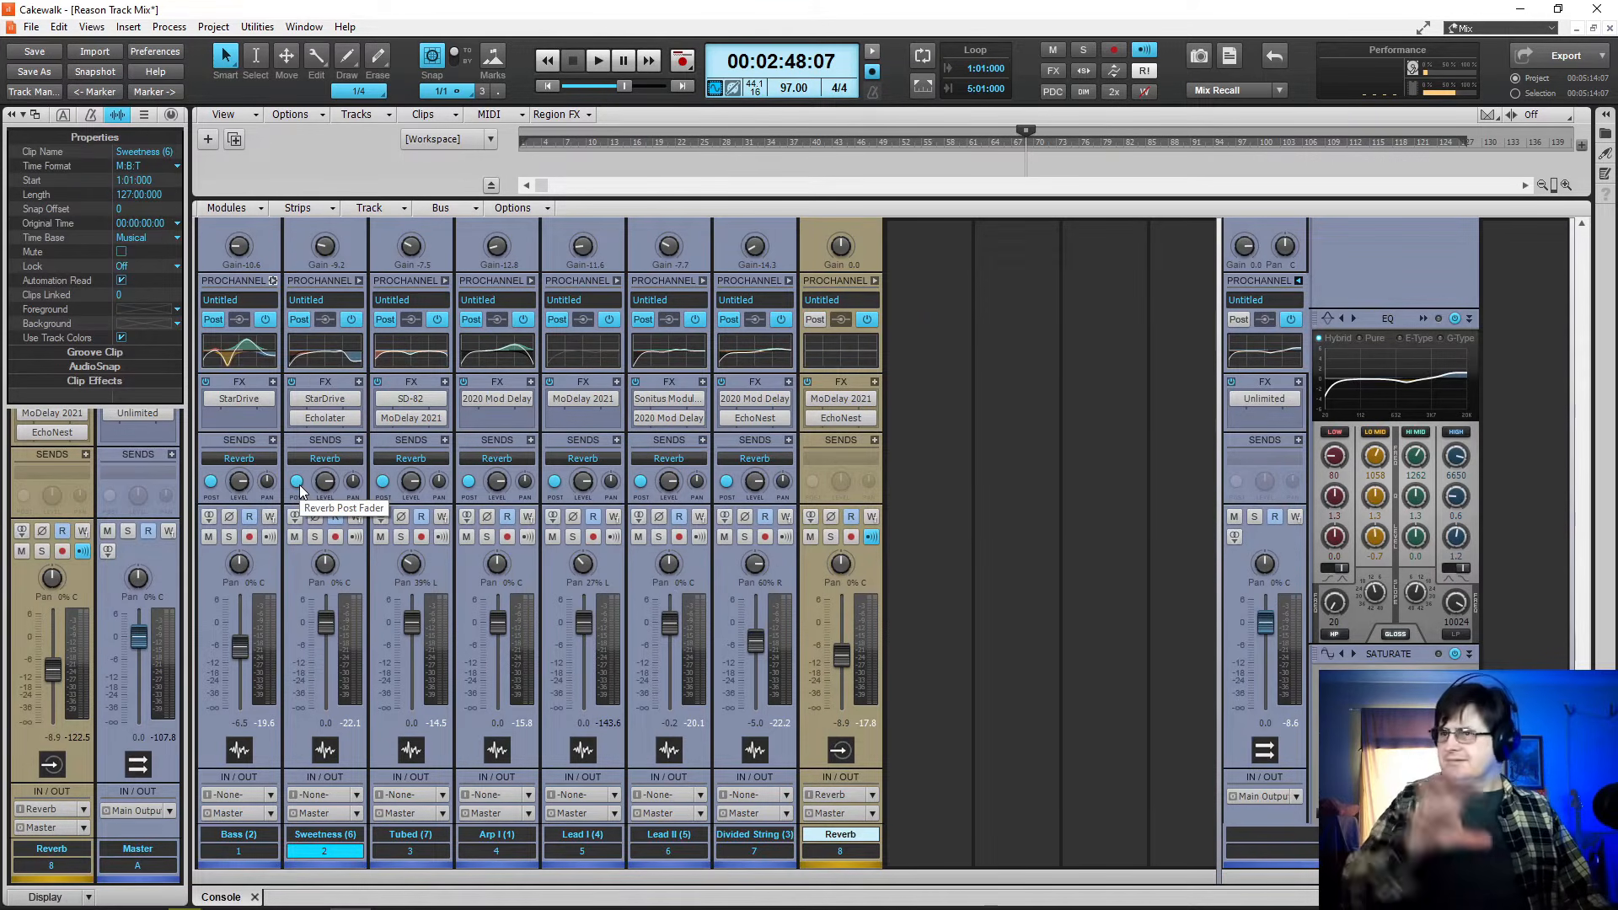
{"action": "left_click", "coordinate": [115, 116]}
{"action": "left_click", "coordinate": [172, 116]}
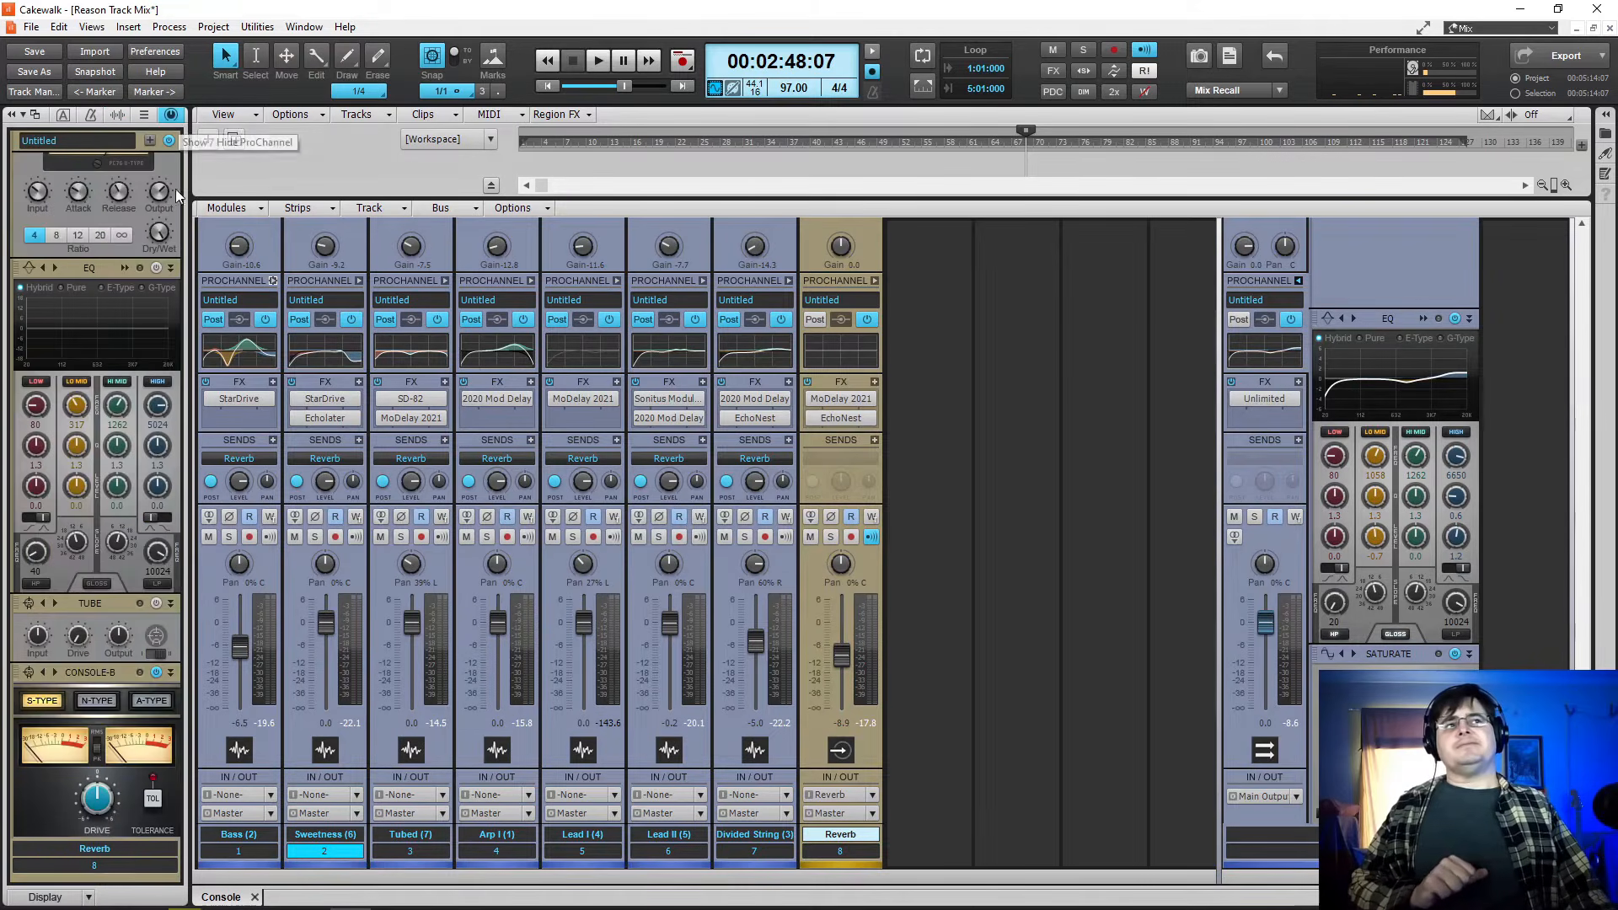
{"action": "scroll", "coordinate": [118, 375], "scroll_direction": "up", "scroll_amount": 2}
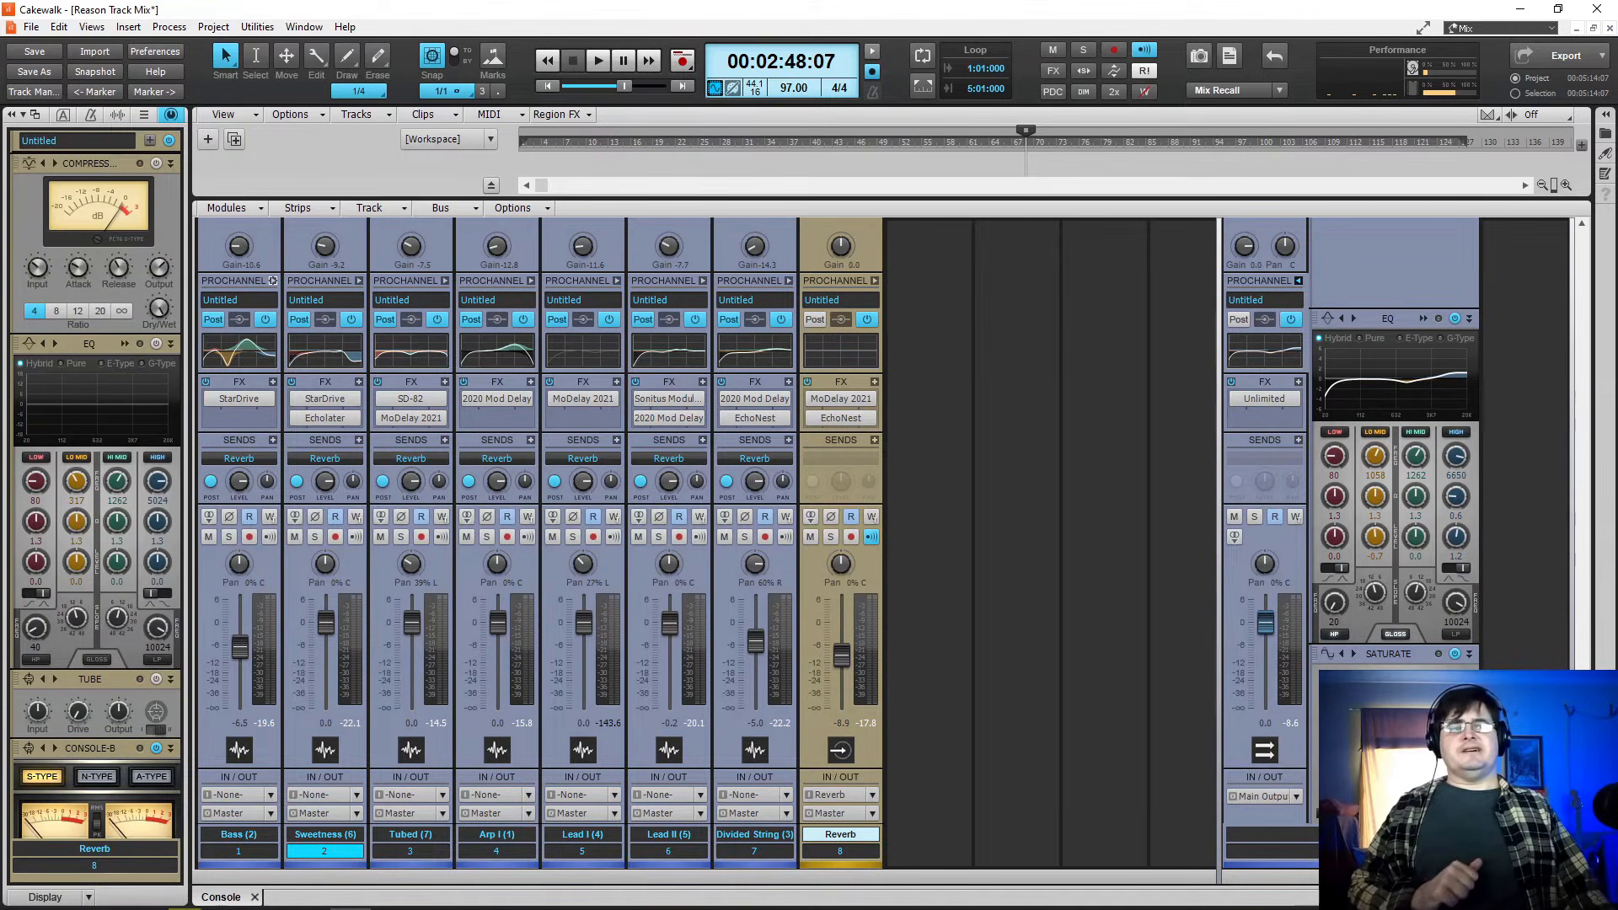
- Display the Tubed (7) ProChannel in the Inspector, and widen the Console's bus area to fit the Master strip and its ProChannel
{"action": "left_click", "coordinate": [434, 850]}
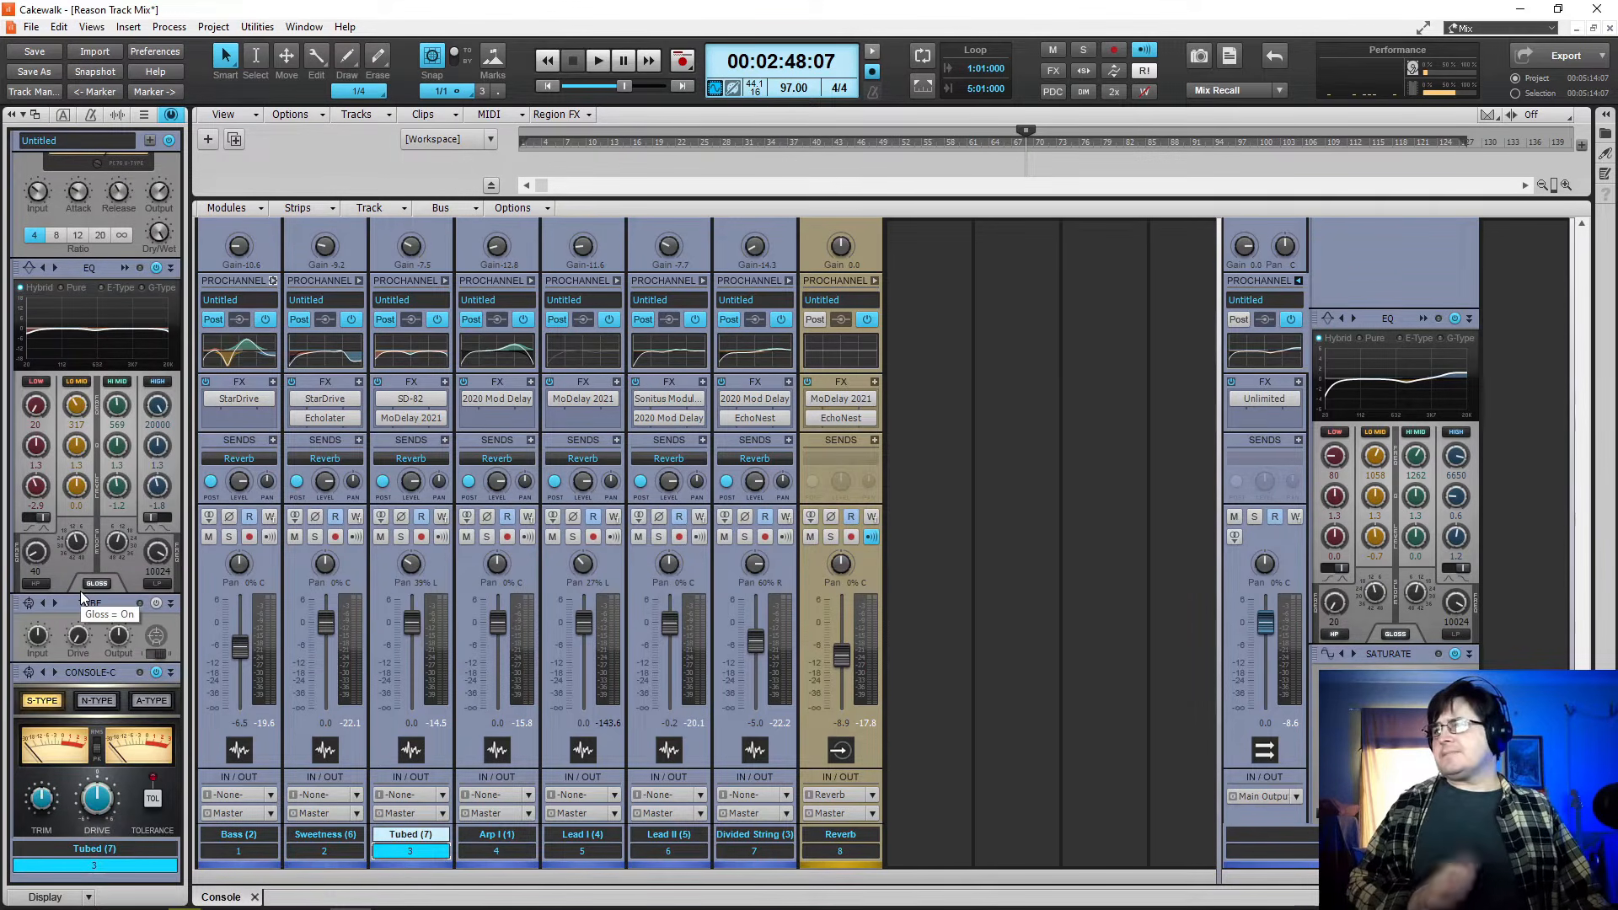
{"action": "left_click_drag", "start_coordinate": [1219, 430], "coordinate": [1059, 454]}
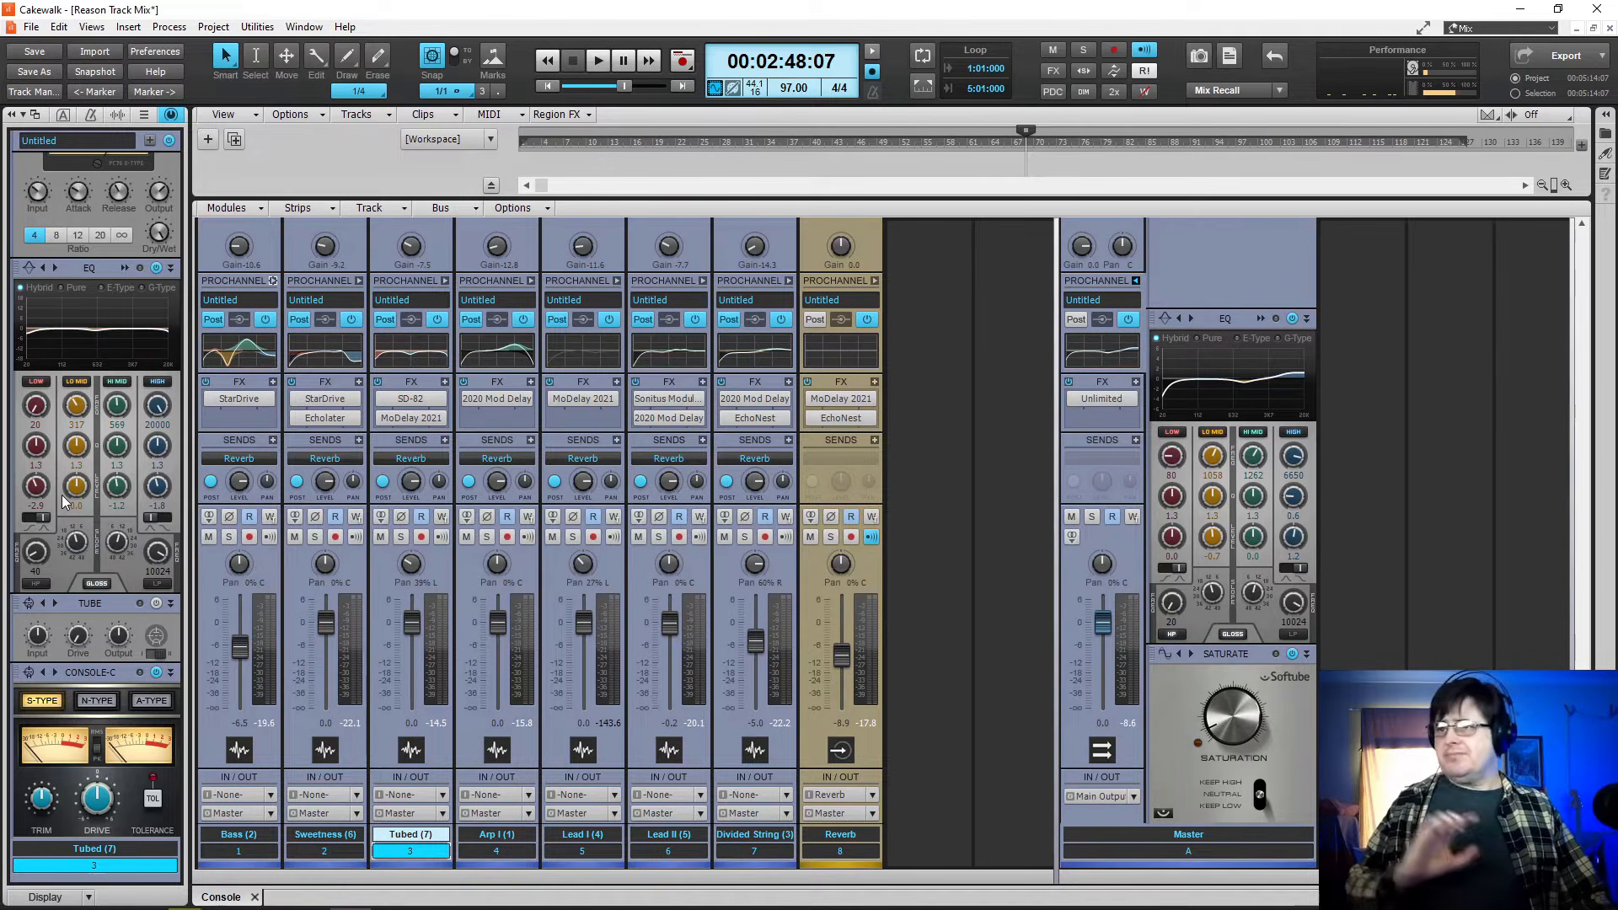
{"action": "scroll", "coordinate": [114, 476], "scroll_direction": "up", "scroll_amount": 1}
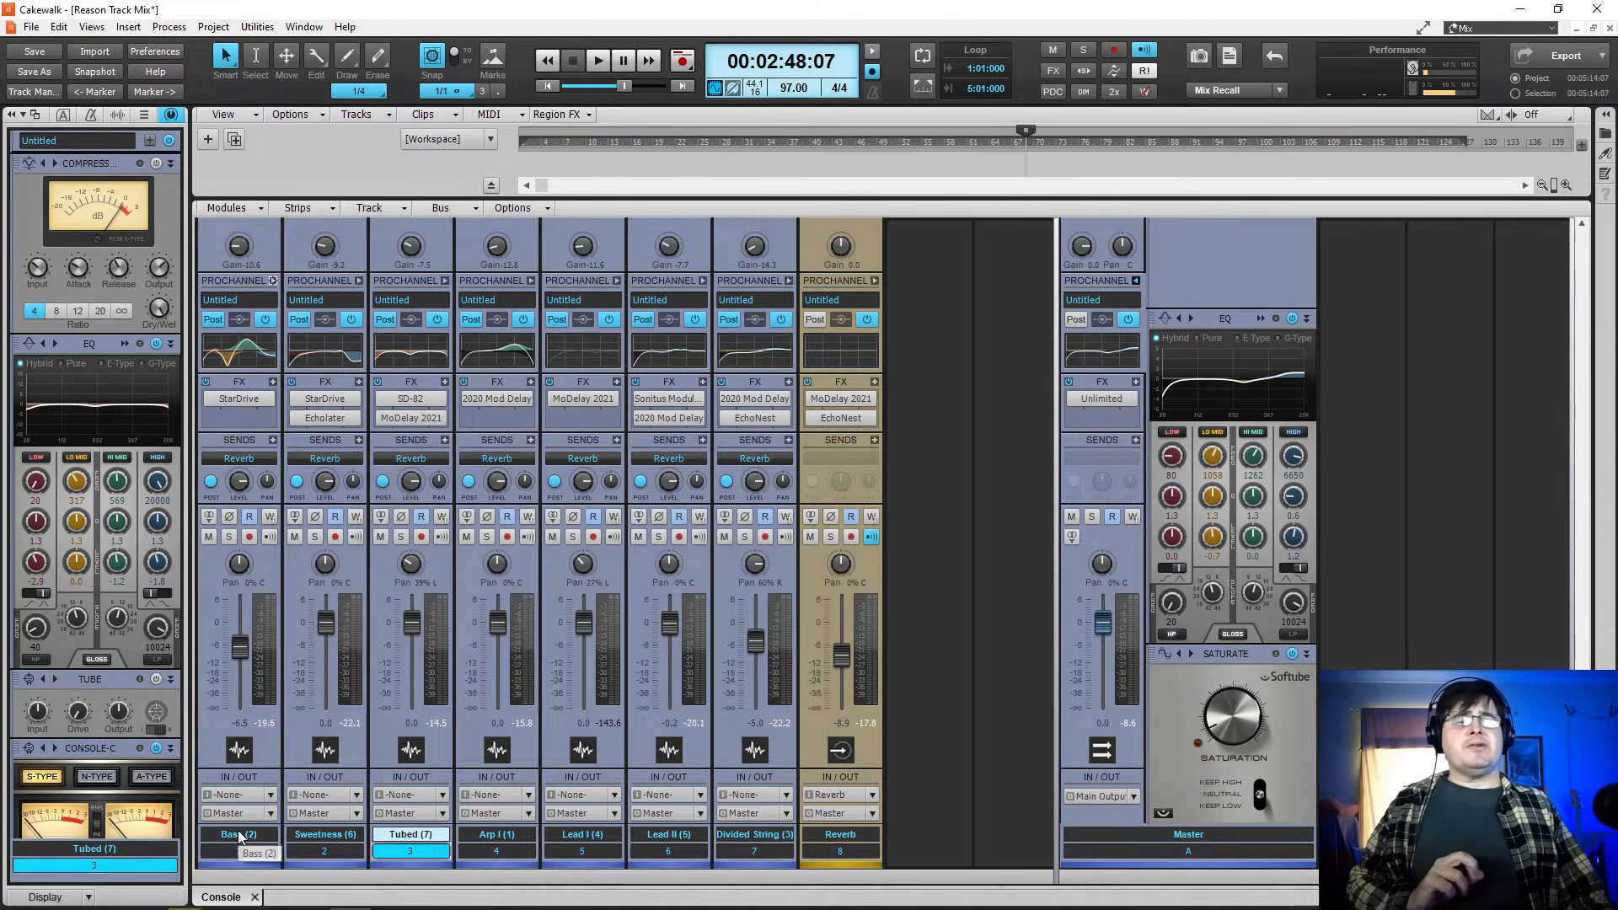
- Solo Bass (2), play it from about 00:01:26:18, and display its ProChannel compressor in the Inspector
{"action": "left_click", "coordinate": [228, 537]}
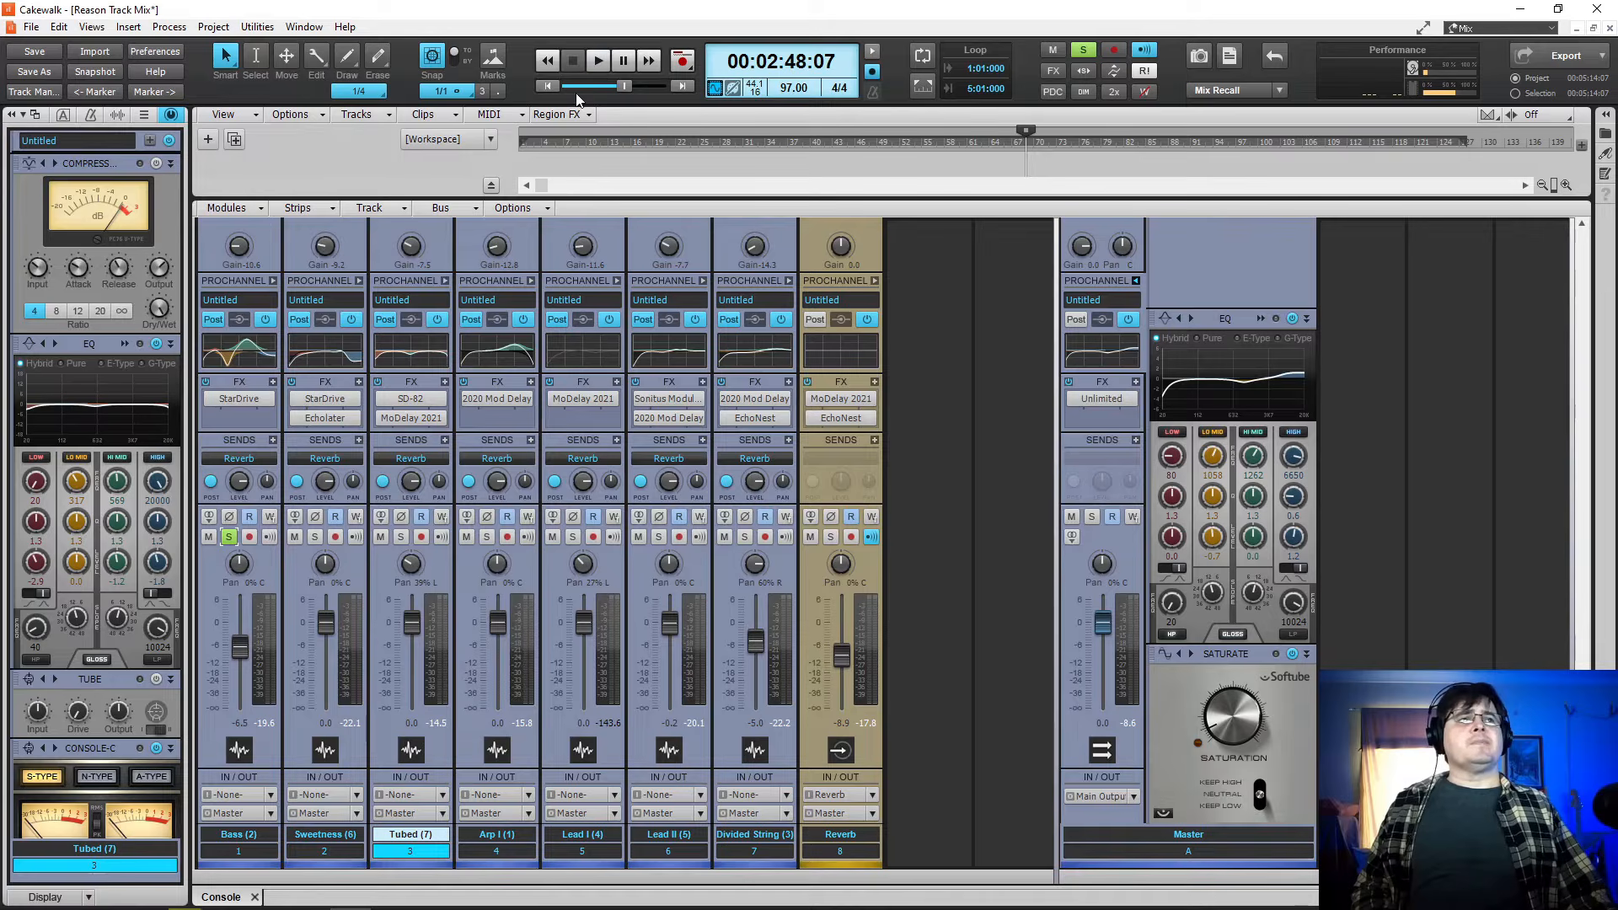
{"action": "left_click_drag", "start_coordinate": [625, 86], "coordinate": [596, 86]}
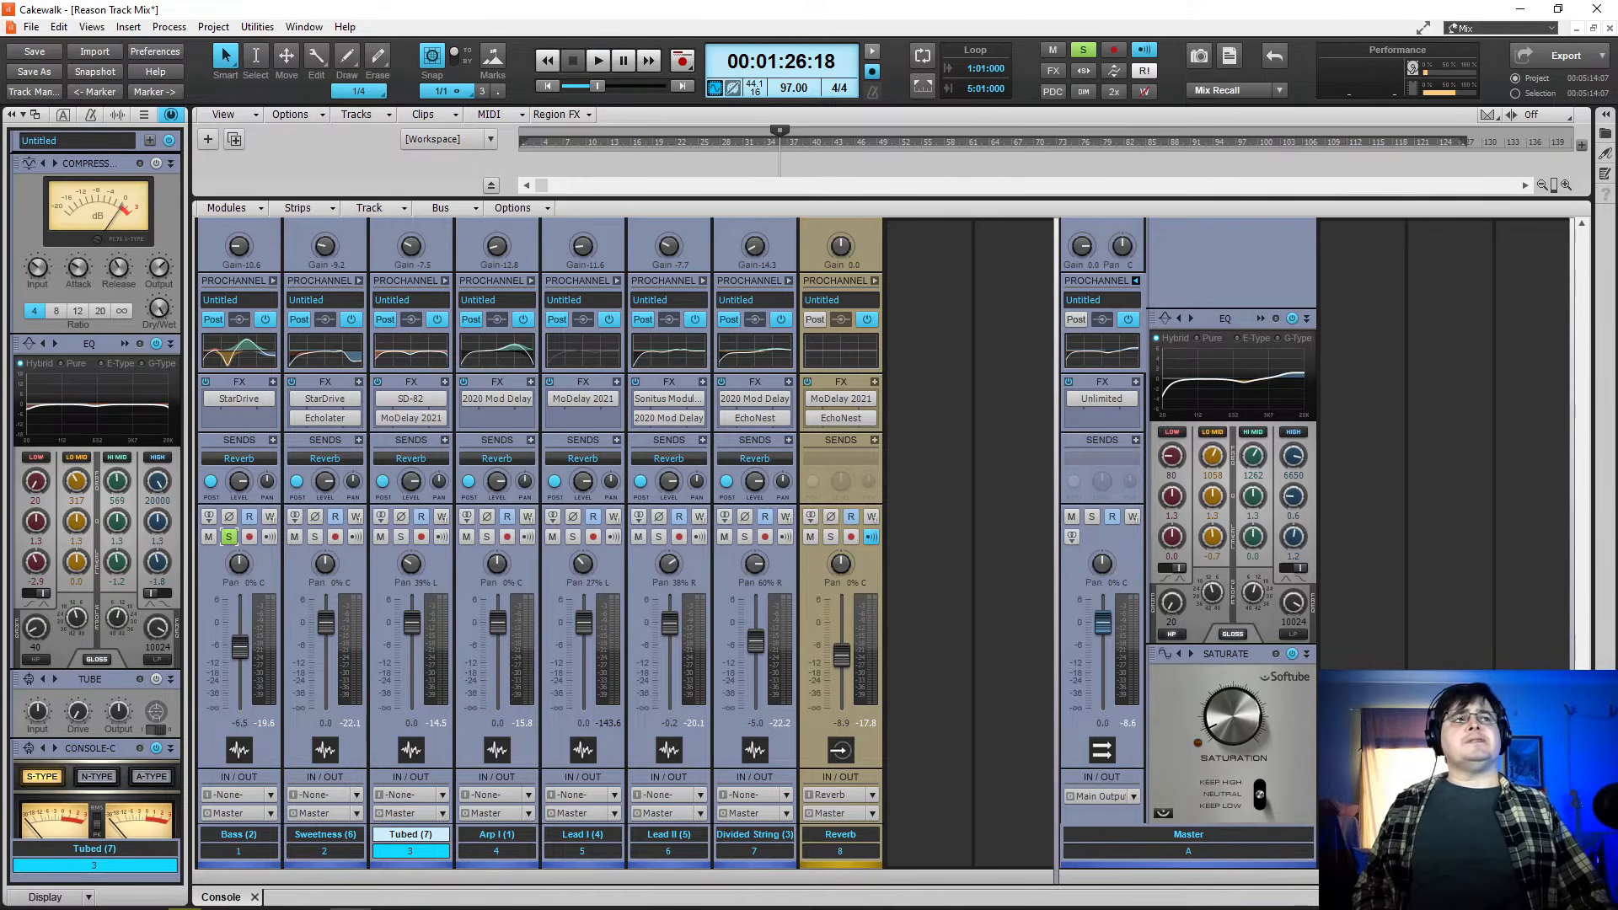
{"action": "left_click", "coordinate": [607, 60]}
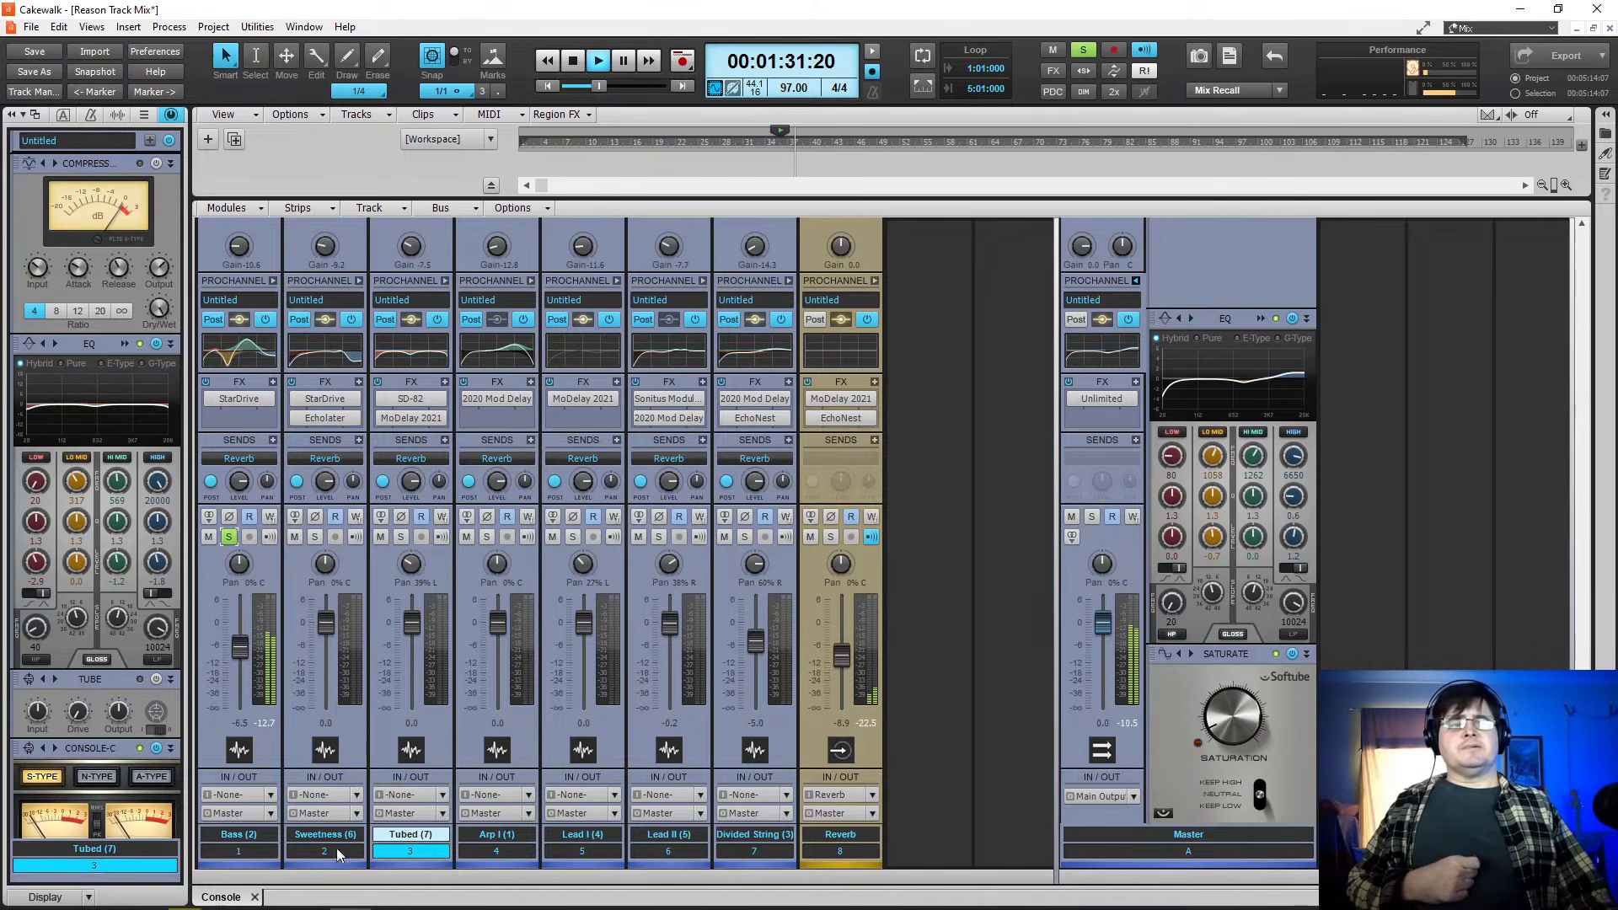
{"action": "left_click", "coordinate": [223, 852]}
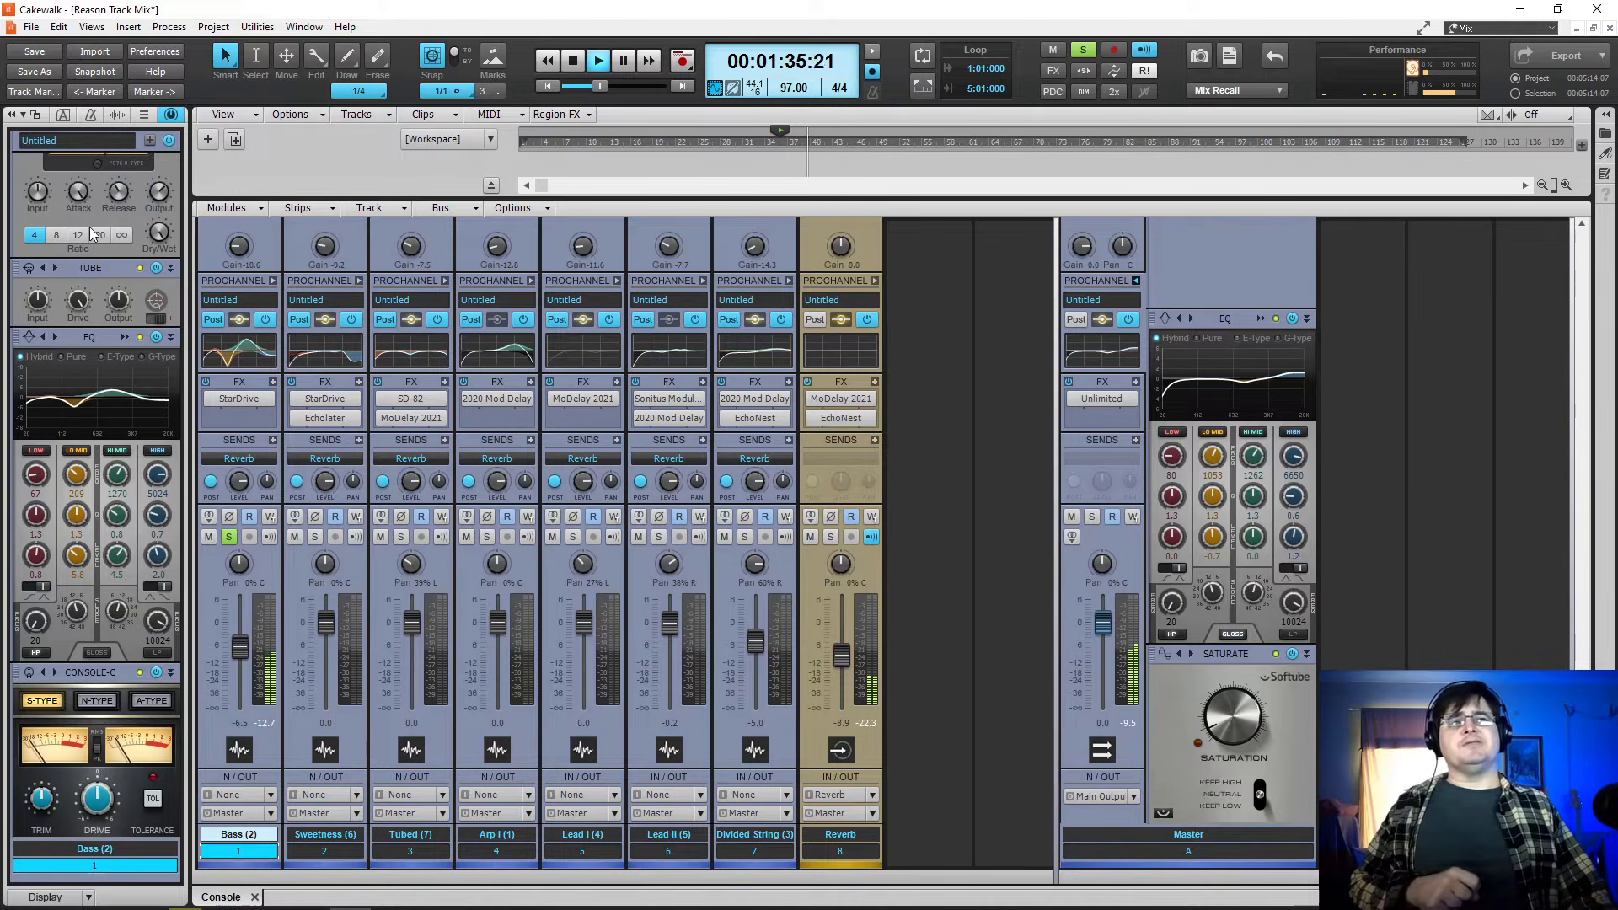
{"action": "scroll", "coordinate": [137, 371], "scroll_direction": "up", "scroll_amount": 2}
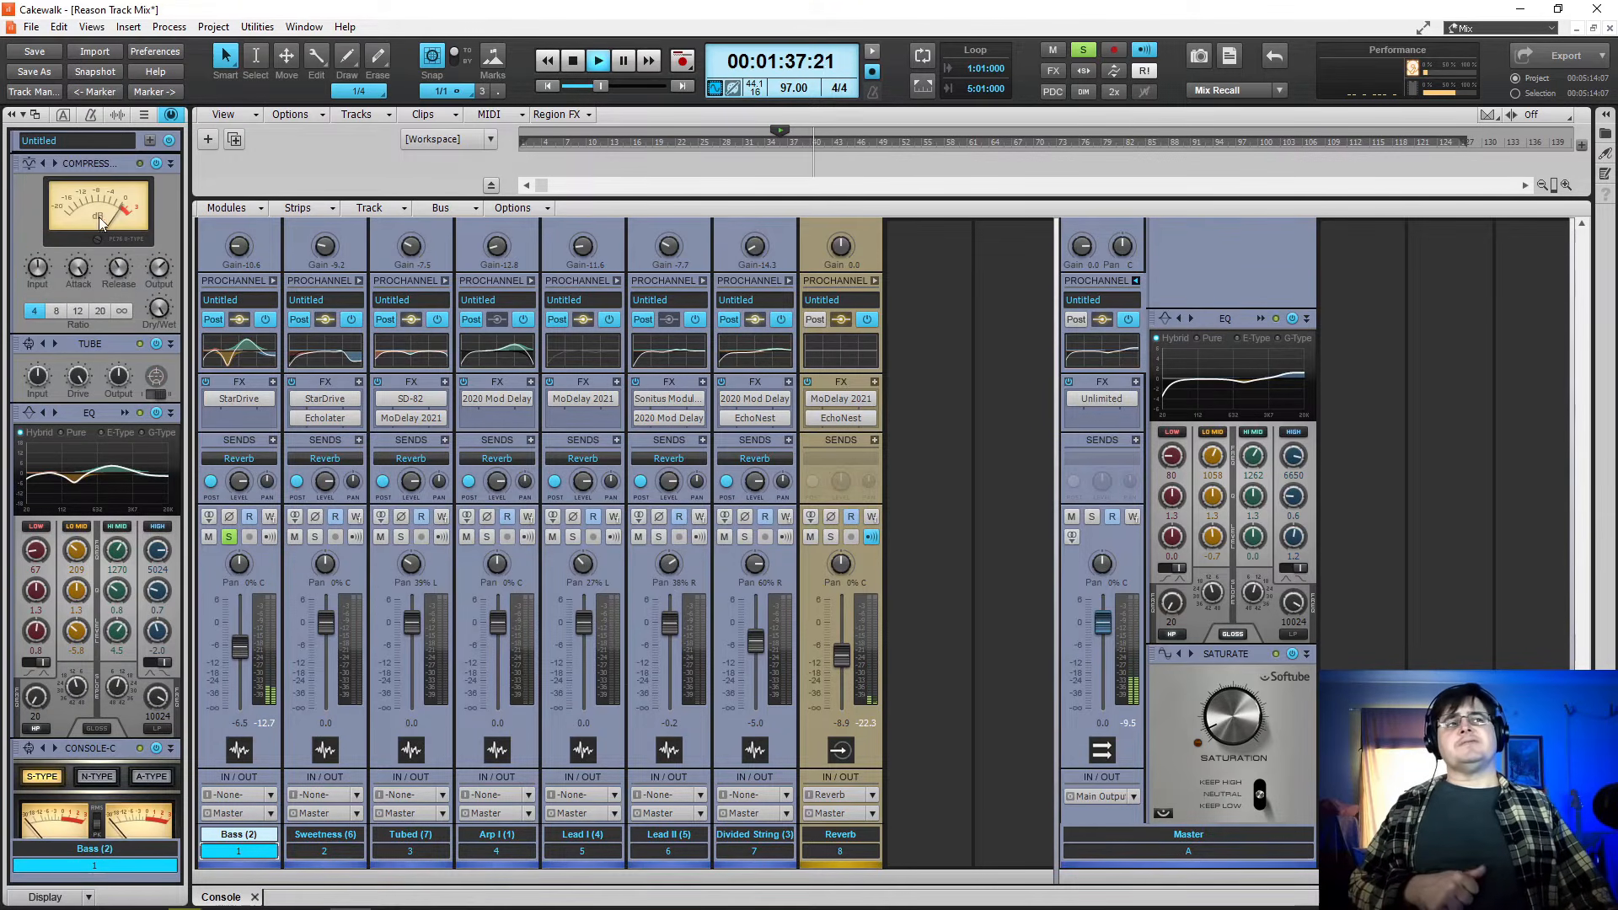
- Play the soloed Bass (2) from 00:01:09:08, compare its ProChannel Tube module bypassed and enabled, and stop playback
{"action": "left_click", "coordinate": [728, 142]}
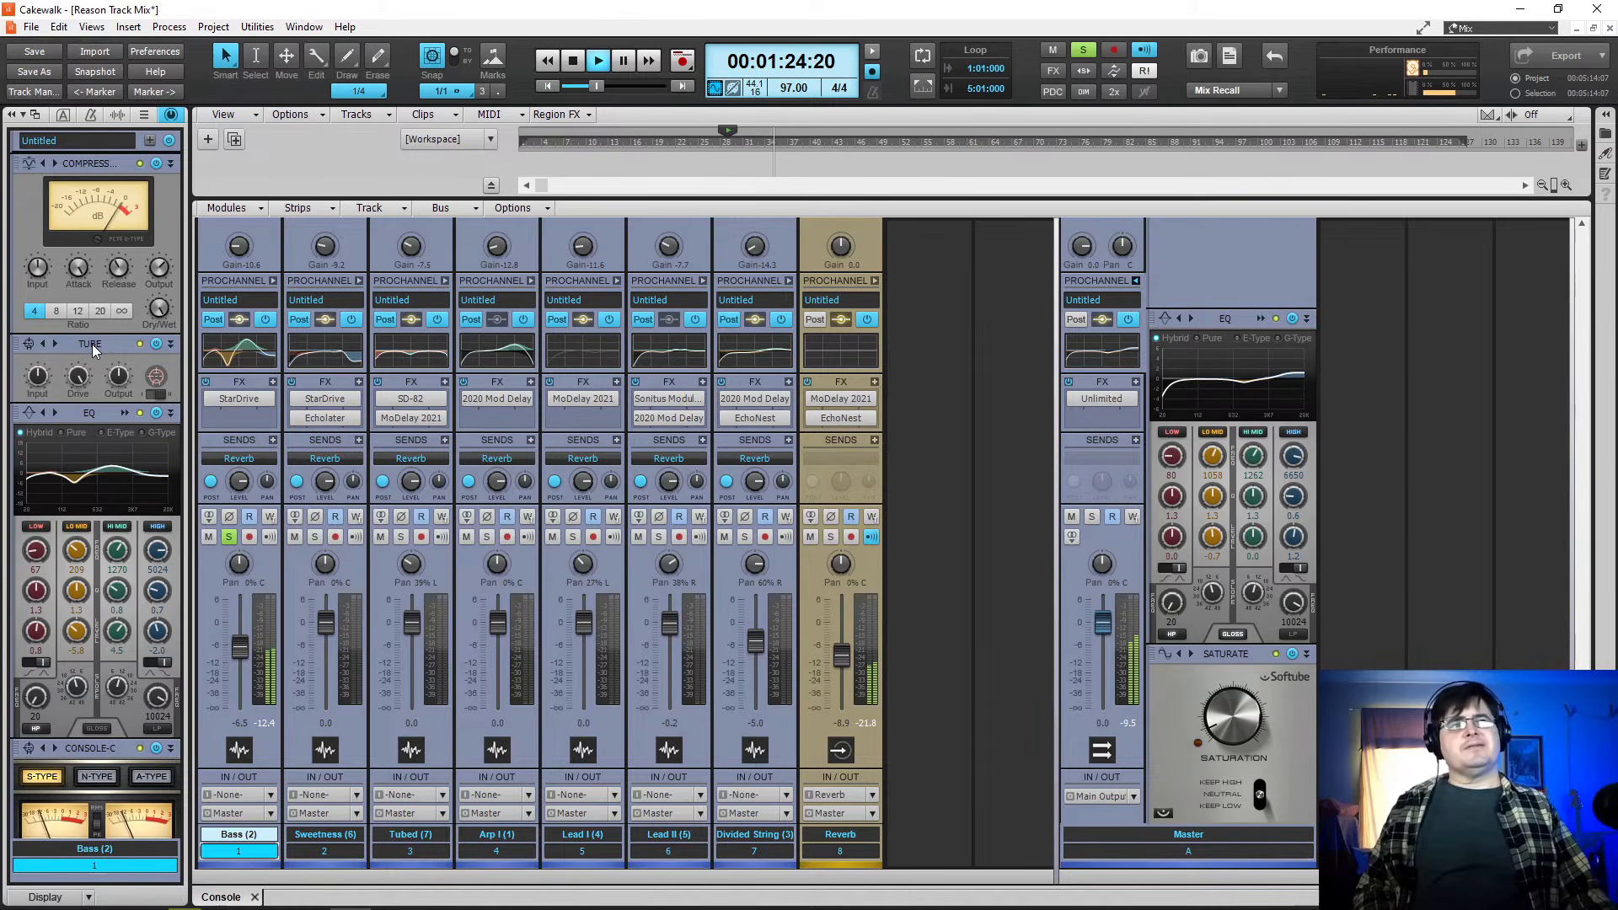
{"action": "left_click", "coordinate": [156, 344]}
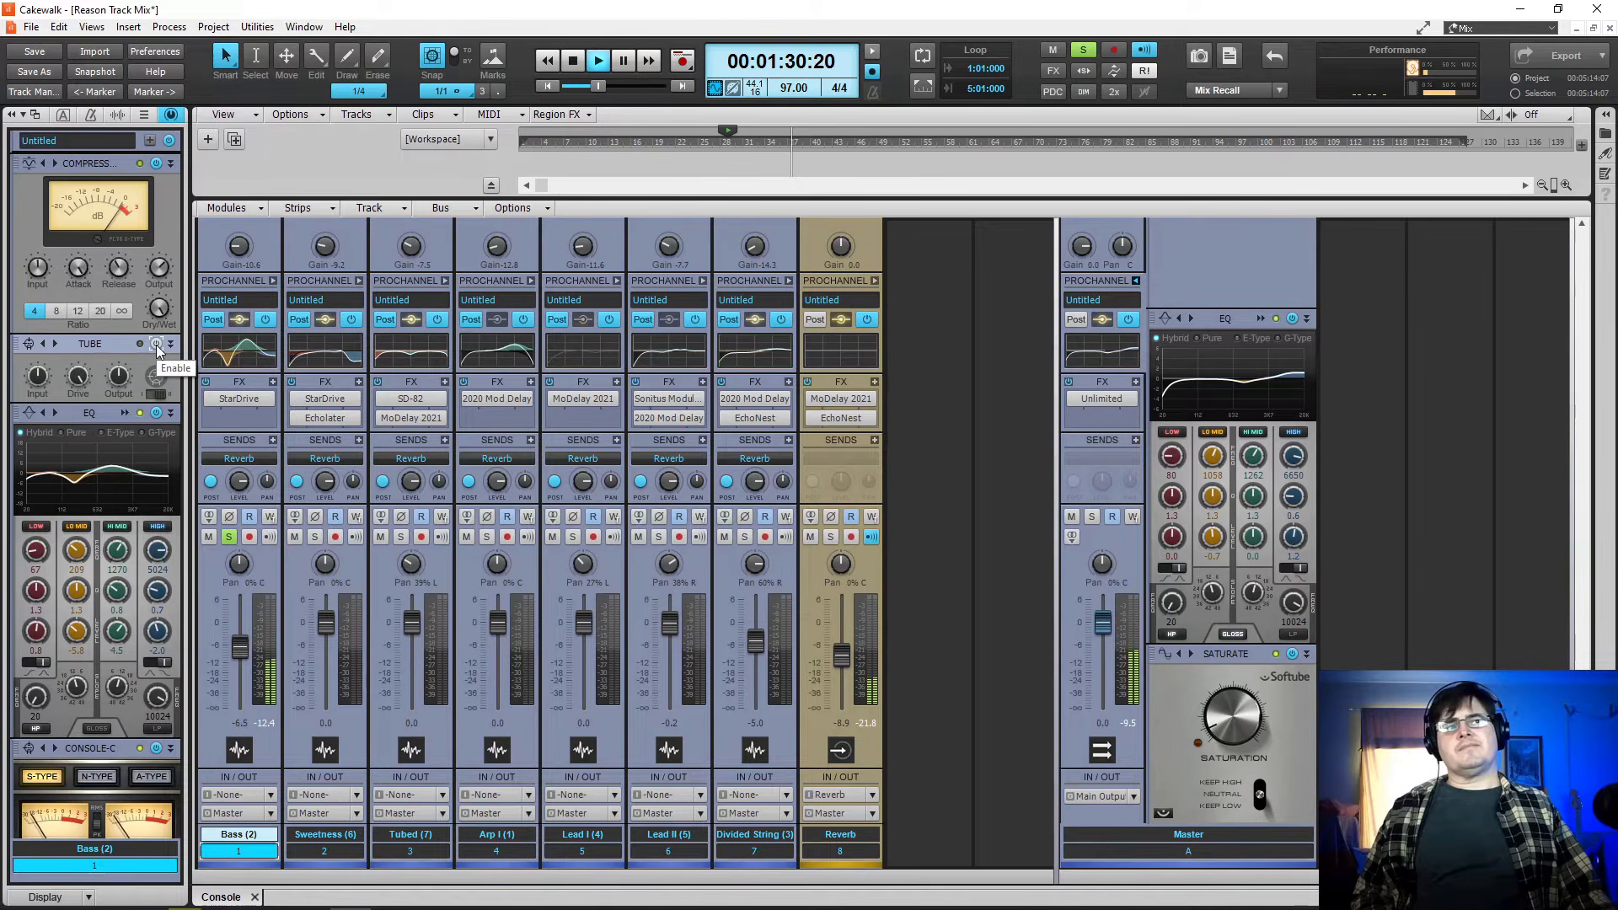
{"action": "left_click", "coordinate": [156, 343]}
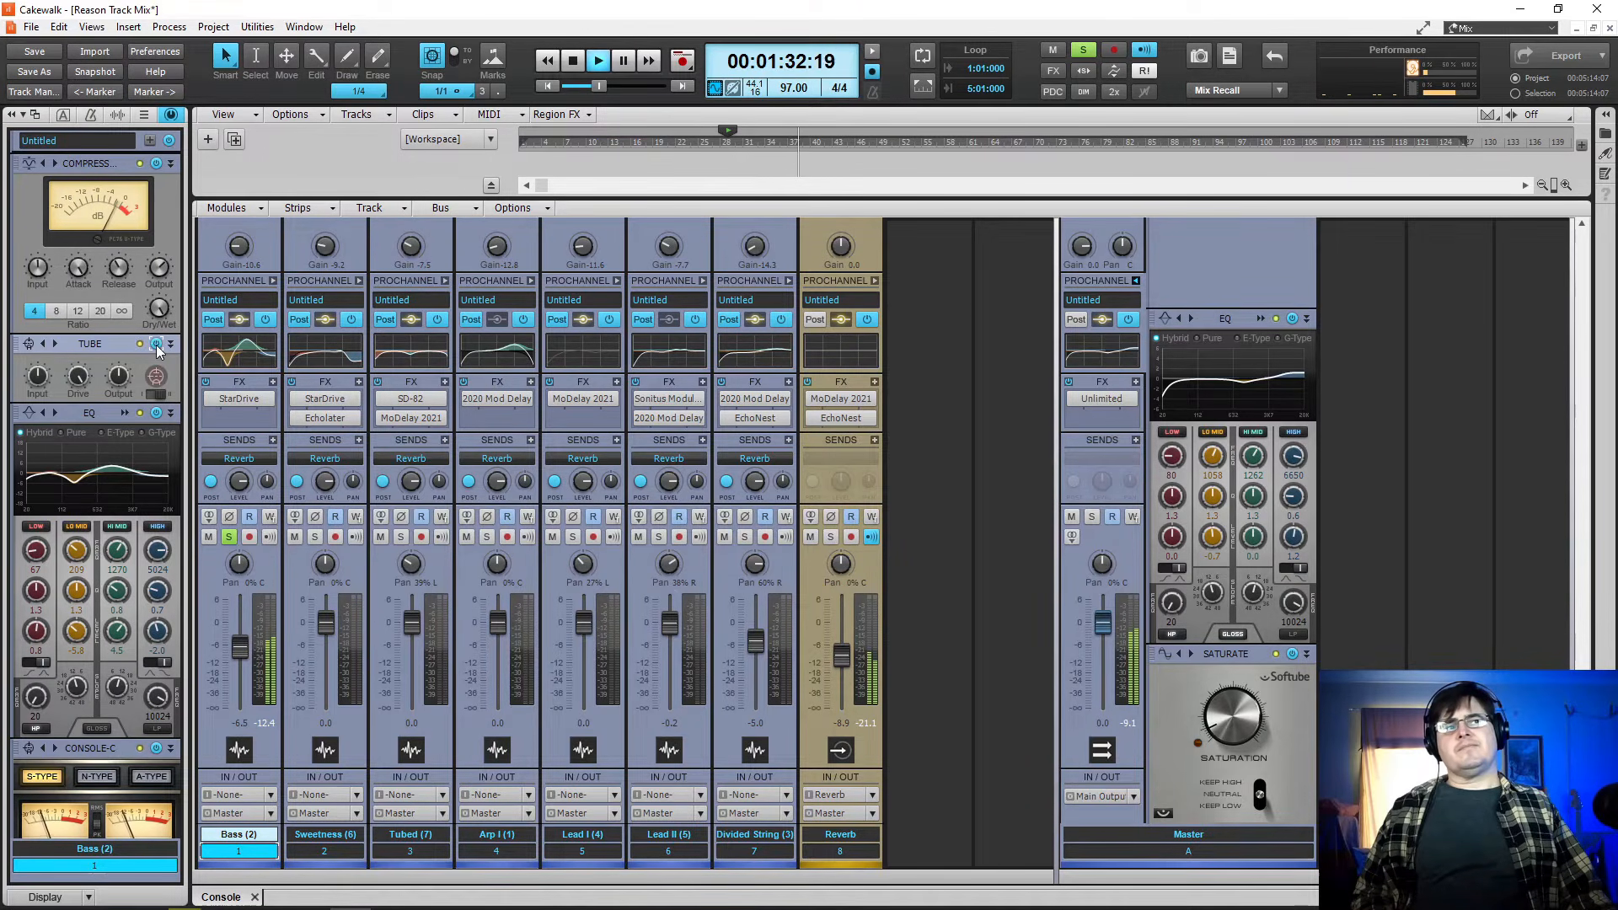
{"action": "key", "text": "space"}
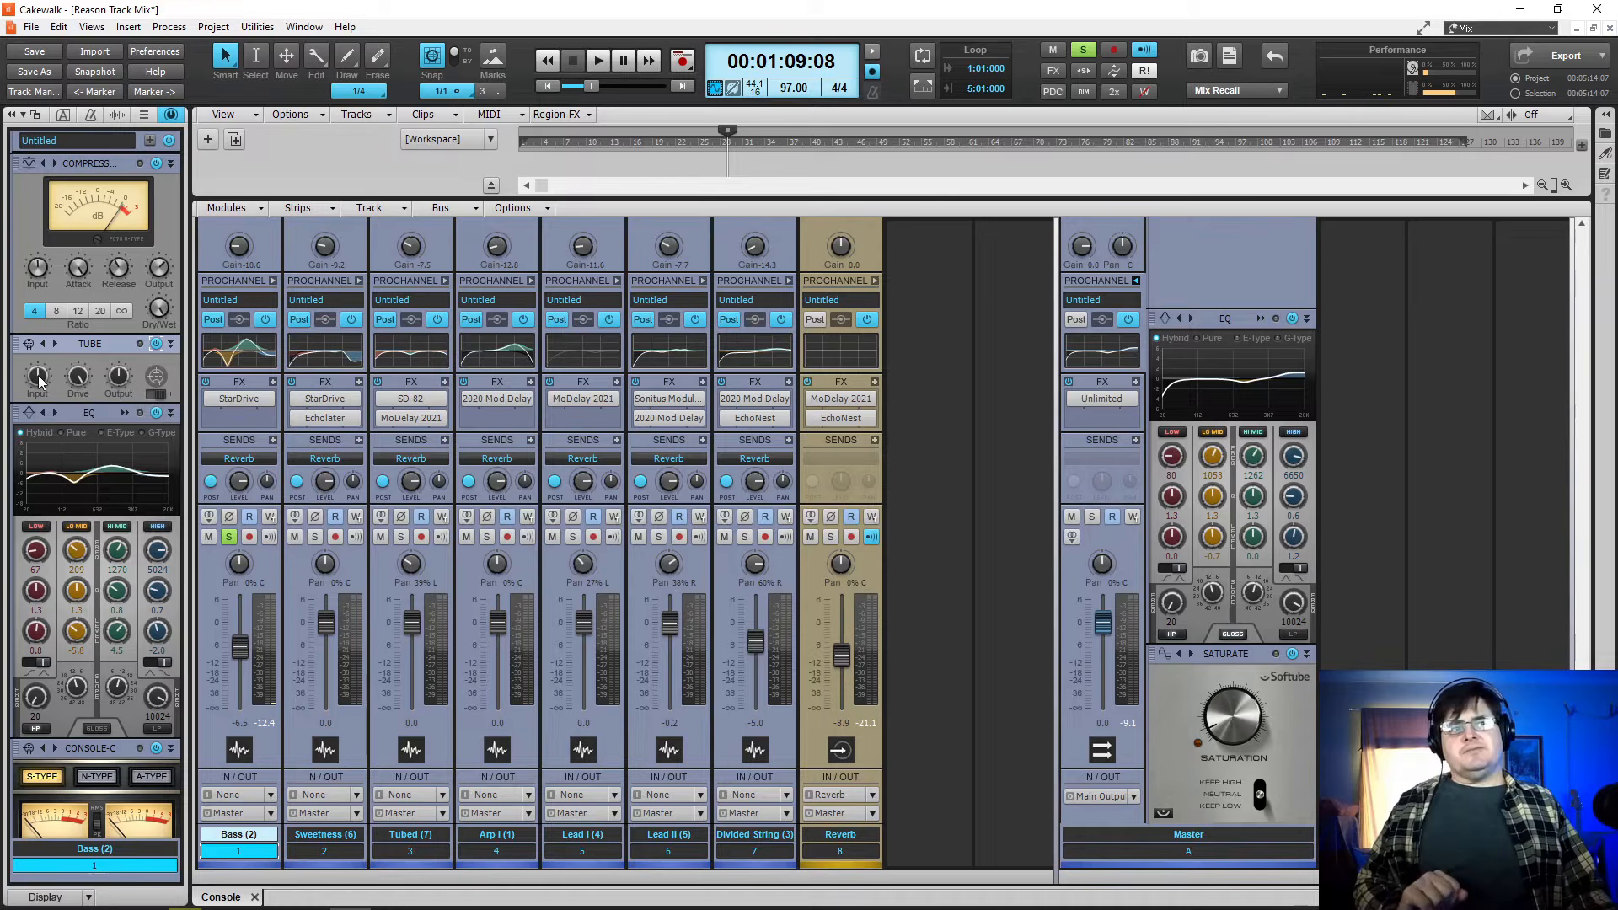
- Open the Bass (2) QuadCurve Equalizer in its zoom window, compare the Pure, E-Type and G-Type curves, and return to Hybrid
{"action": "mouse_move", "coordinate": [75, 381]}
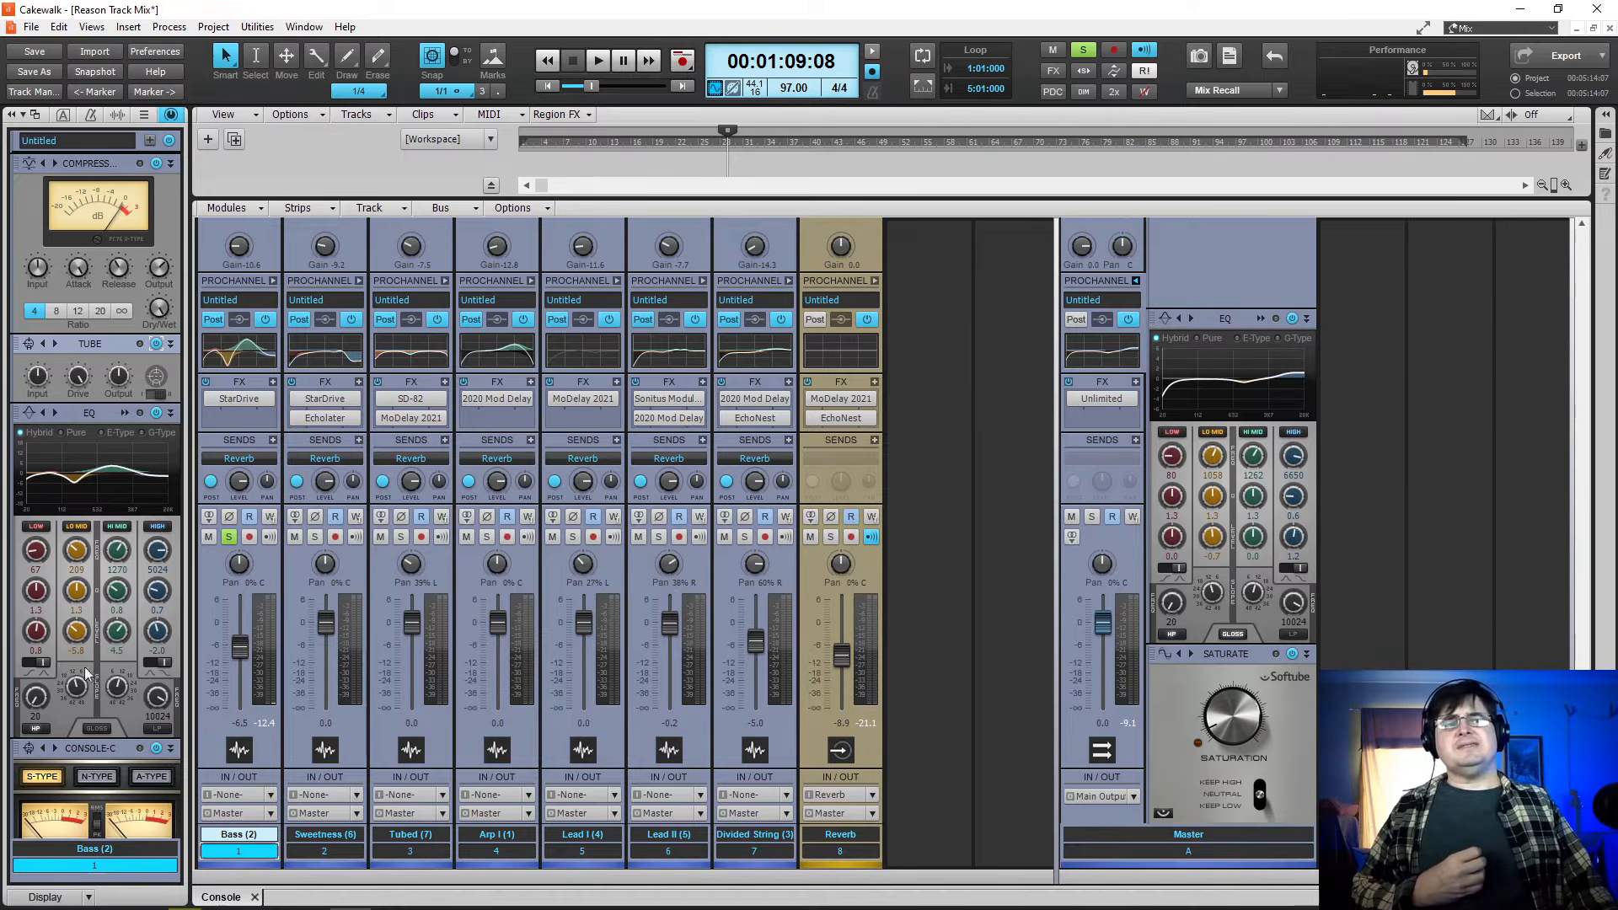
{"action": "mouse_move", "coordinate": [83, 629]}
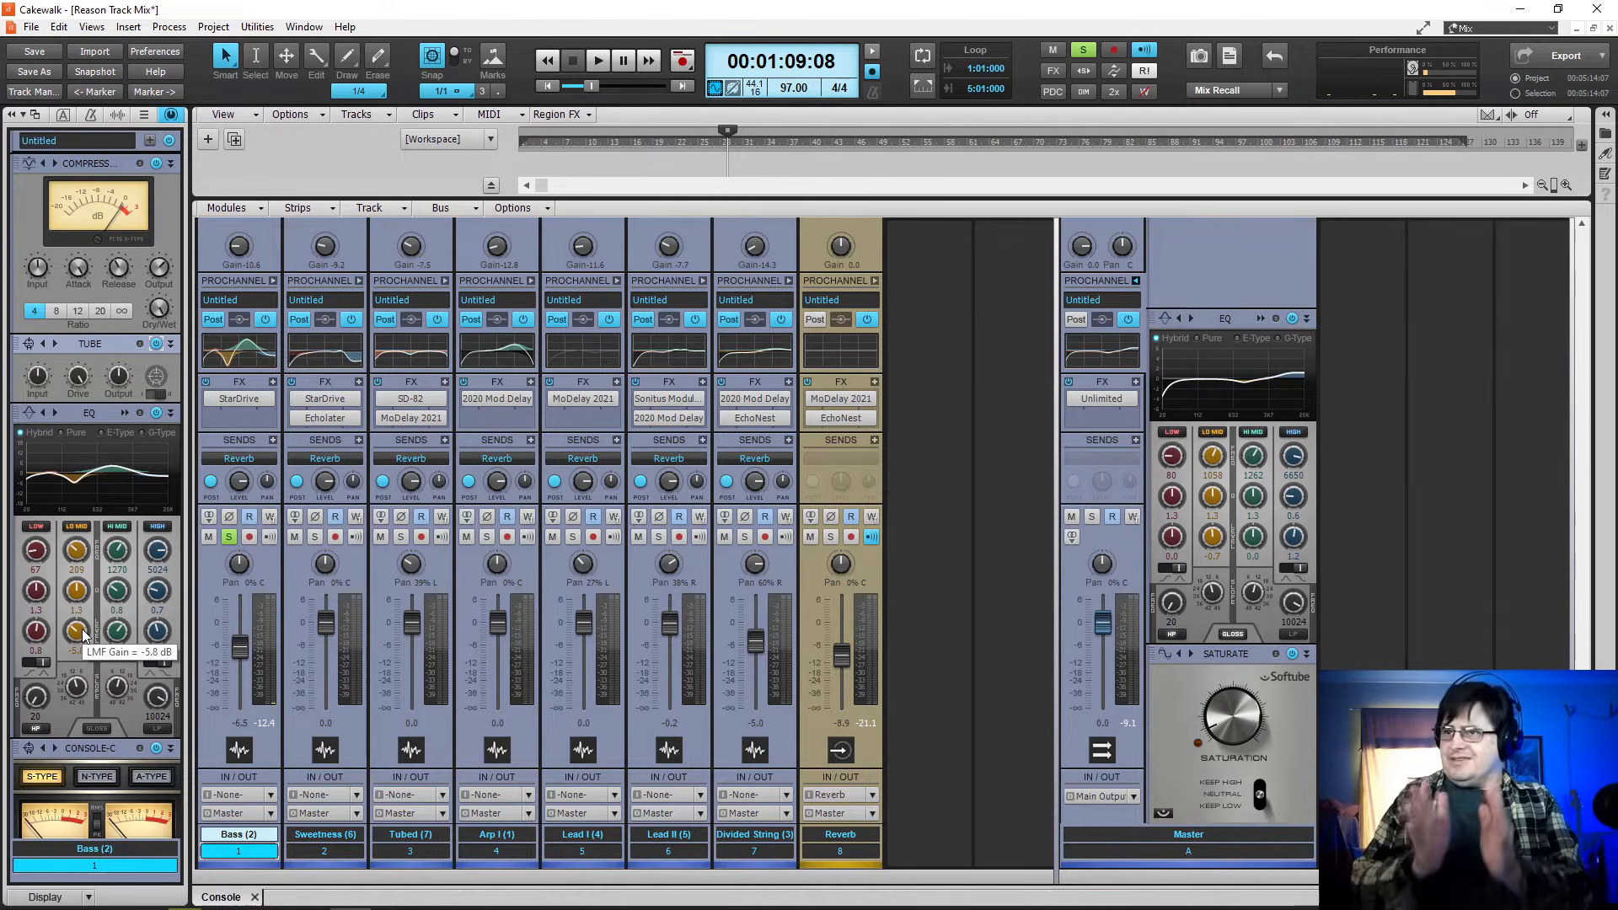
{"action": "left_click", "coordinate": [124, 413]}
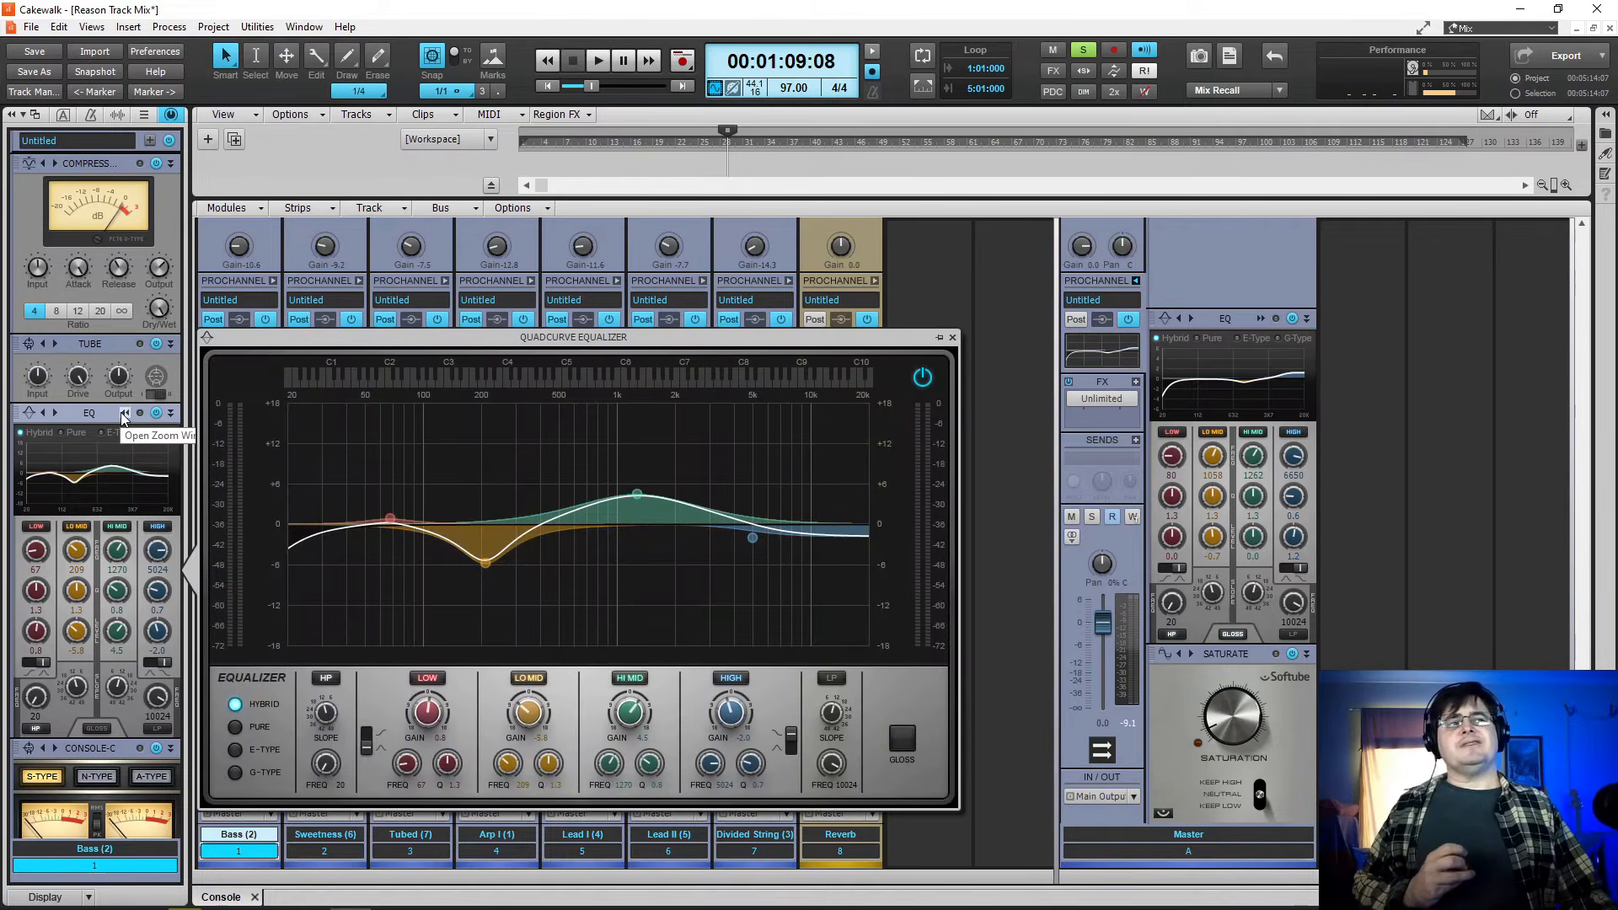
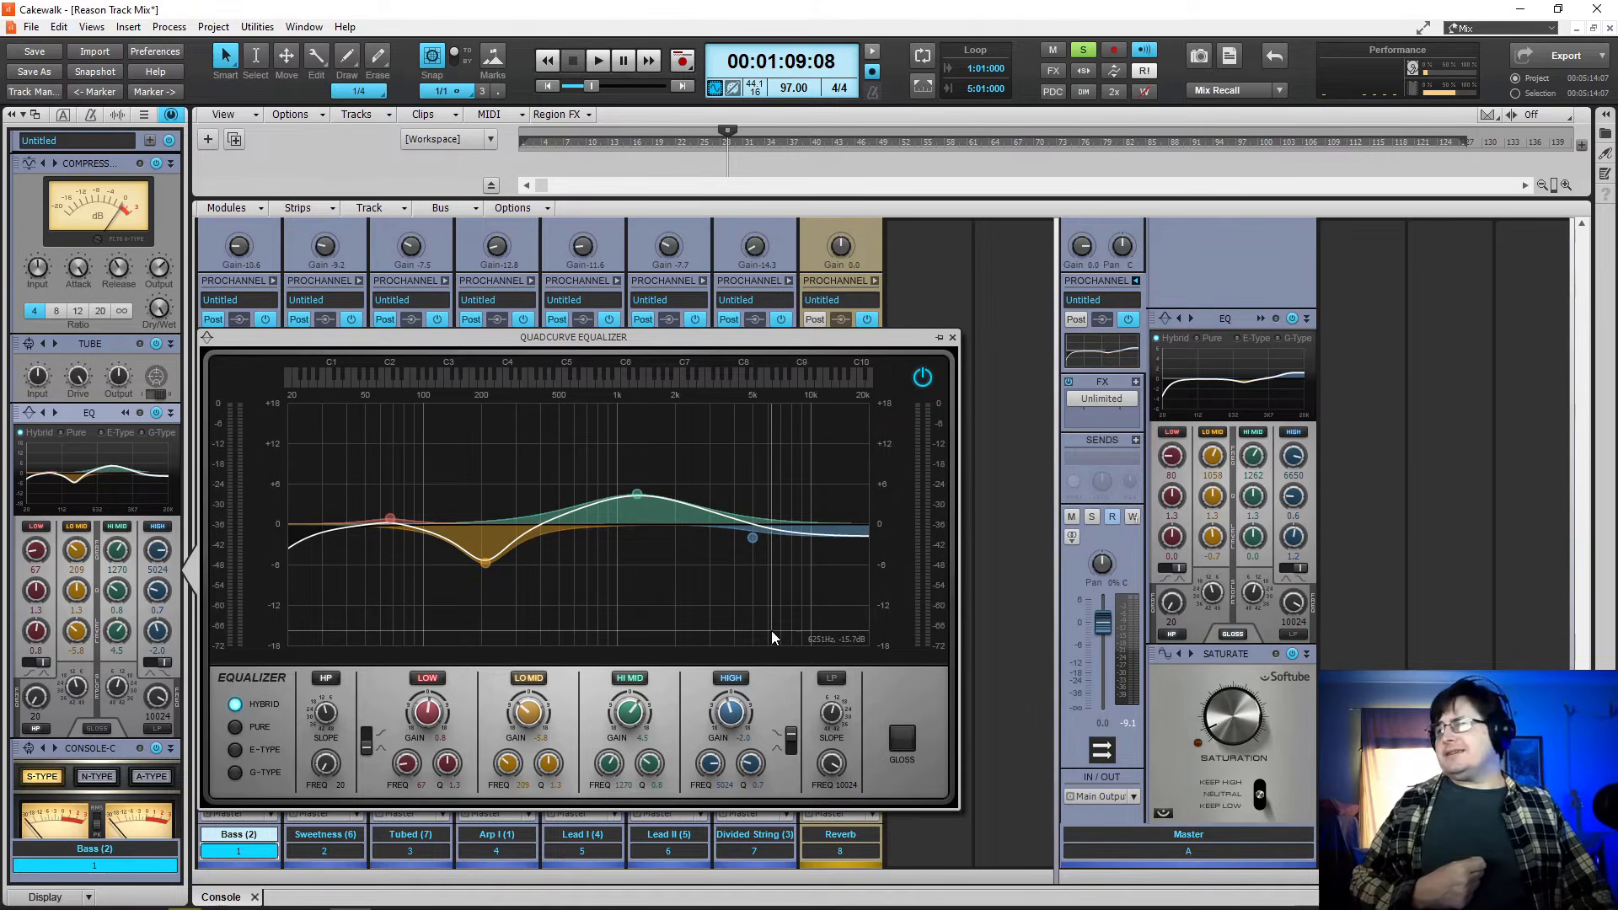
{"action": "left_click", "coordinate": [235, 726]}
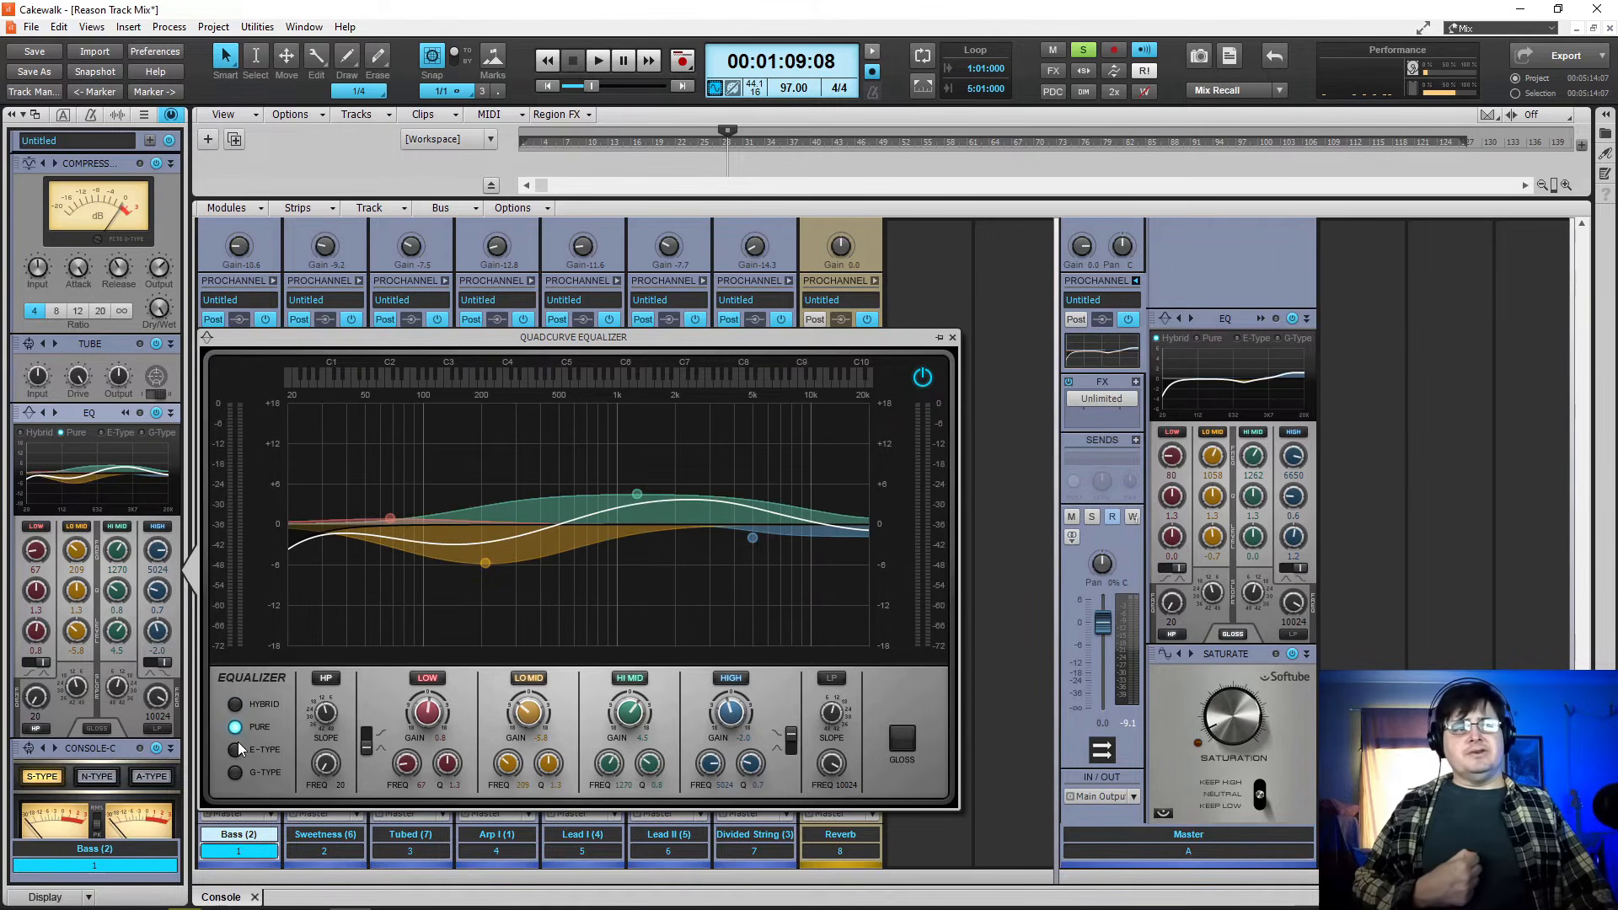
{"action": "left_click", "coordinate": [236, 746]}
{"action": "left_click", "coordinate": [235, 772]}
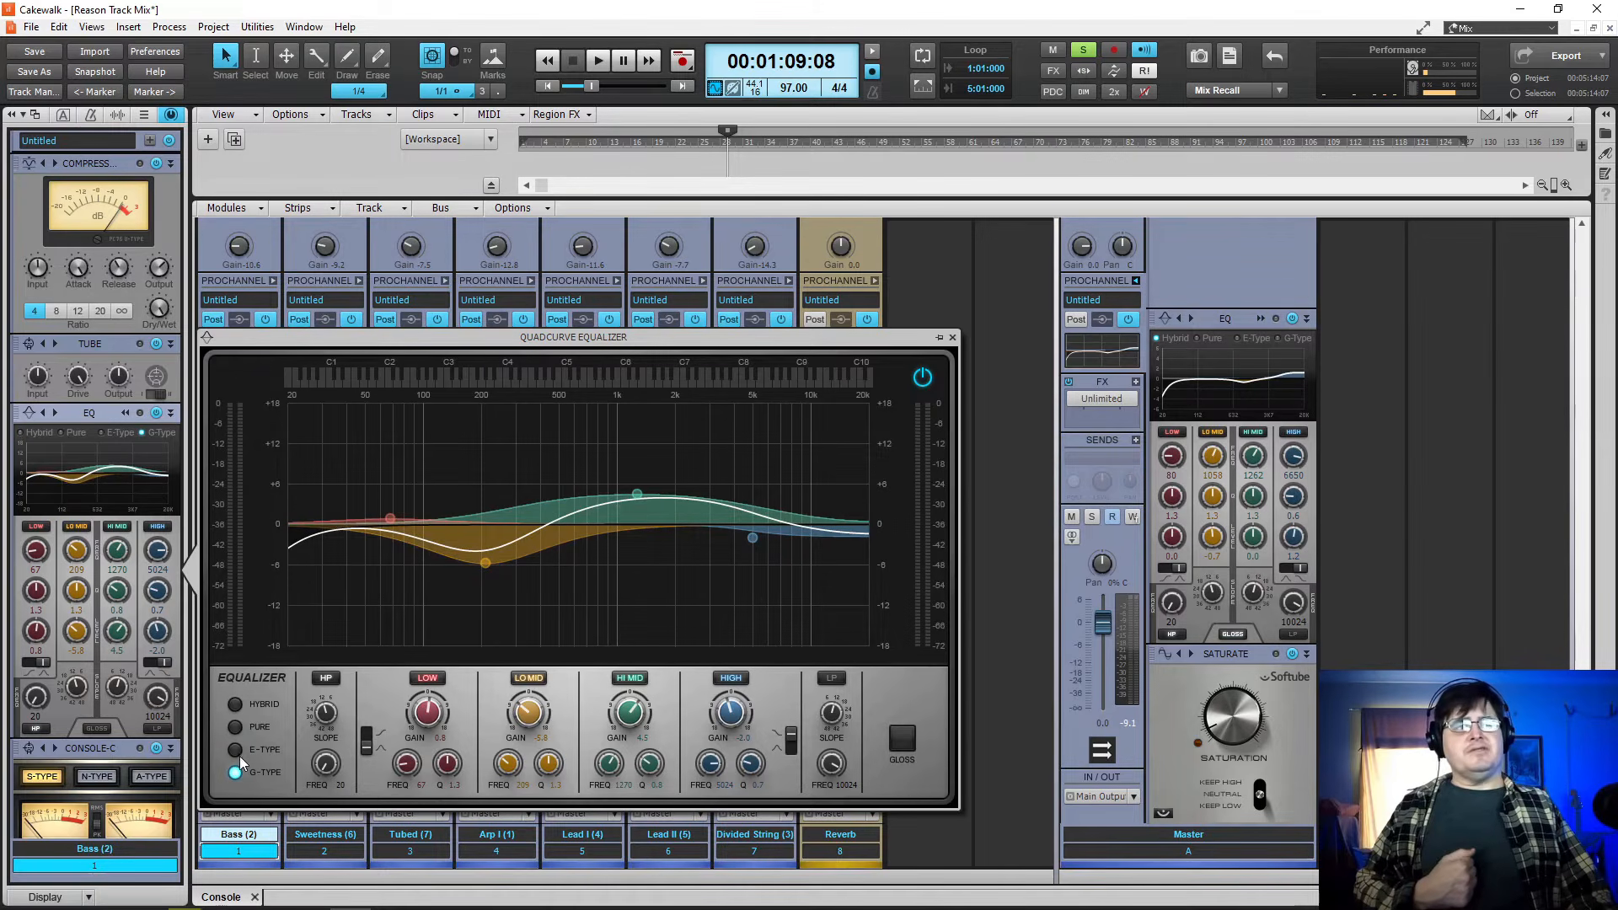
{"action": "left_click", "coordinate": [235, 703]}
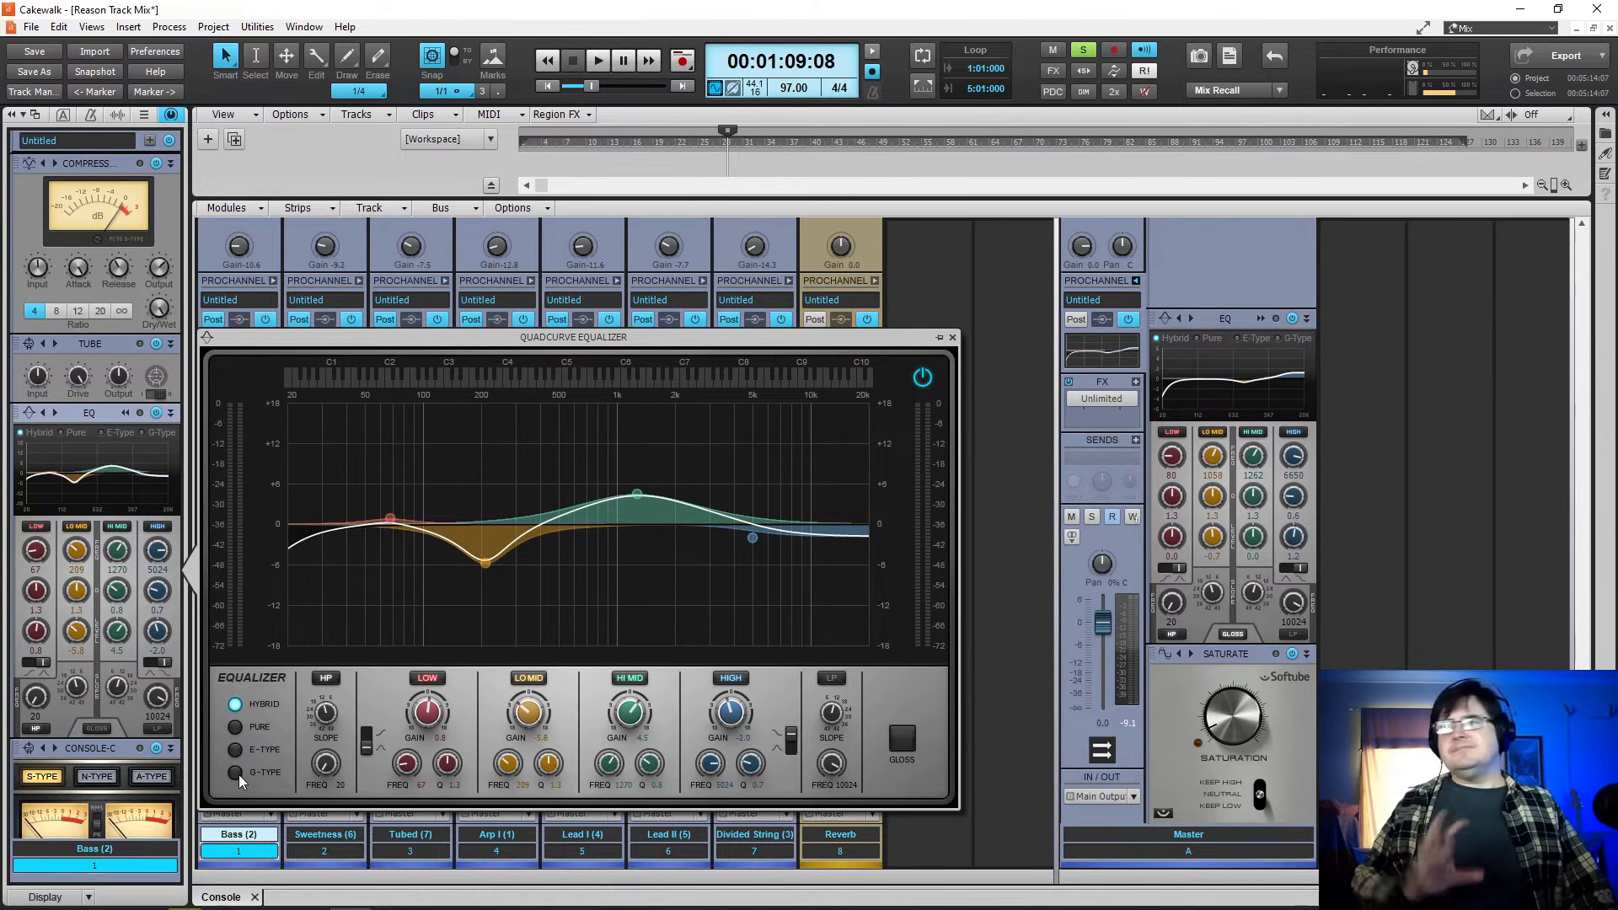
{"action": "left_click", "coordinate": [237, 772]}
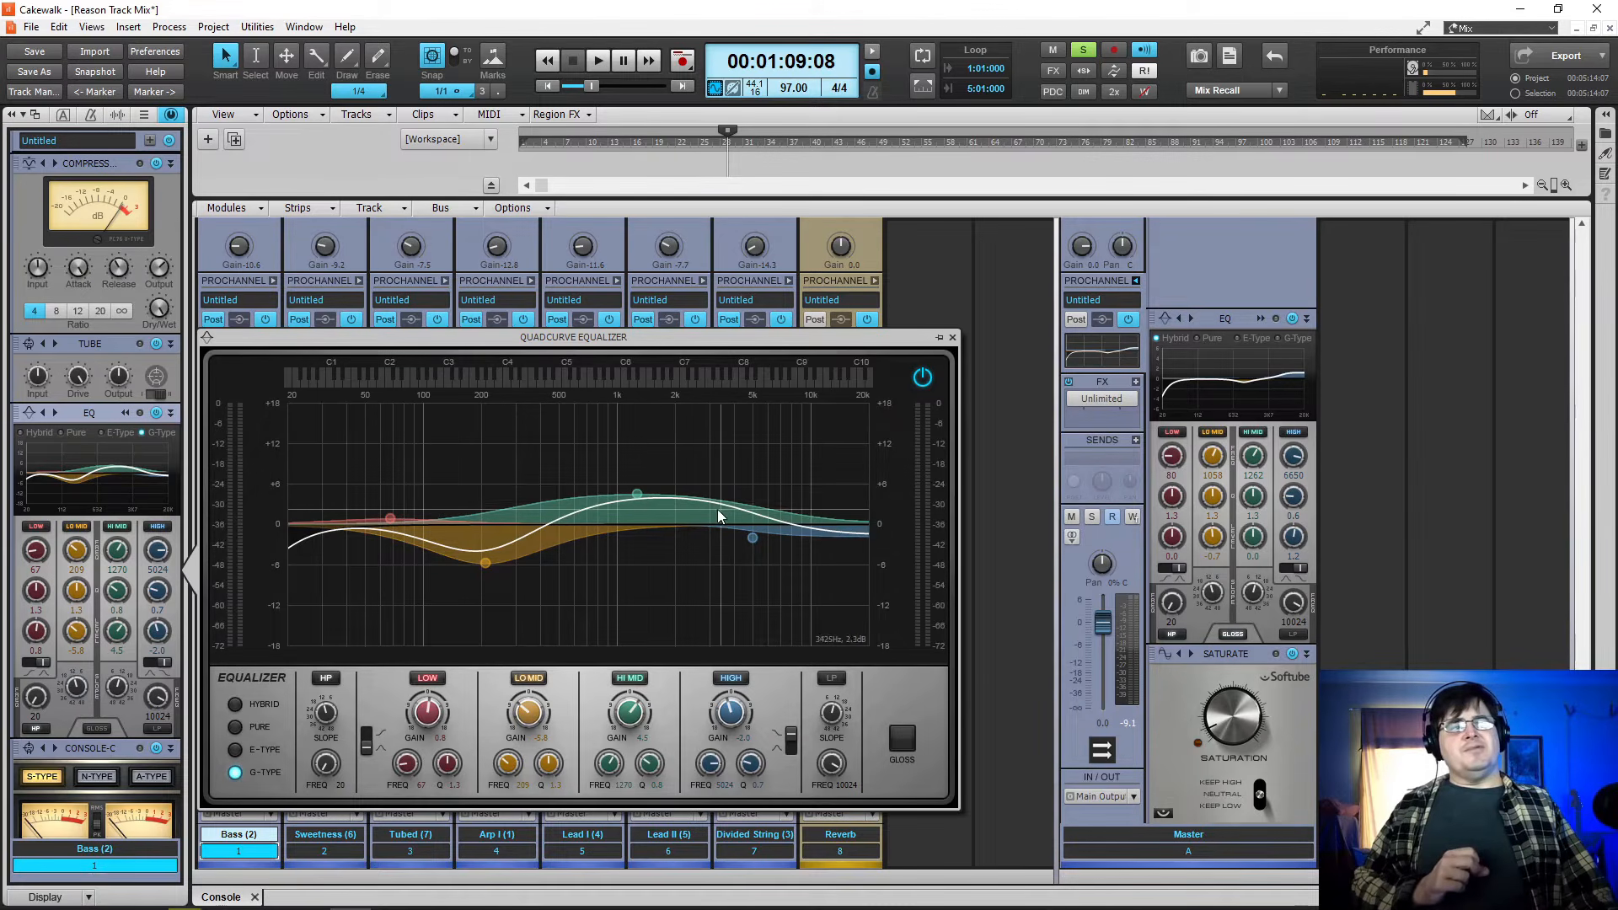
{"action": "left_click", "coordinate": [235, 727]}
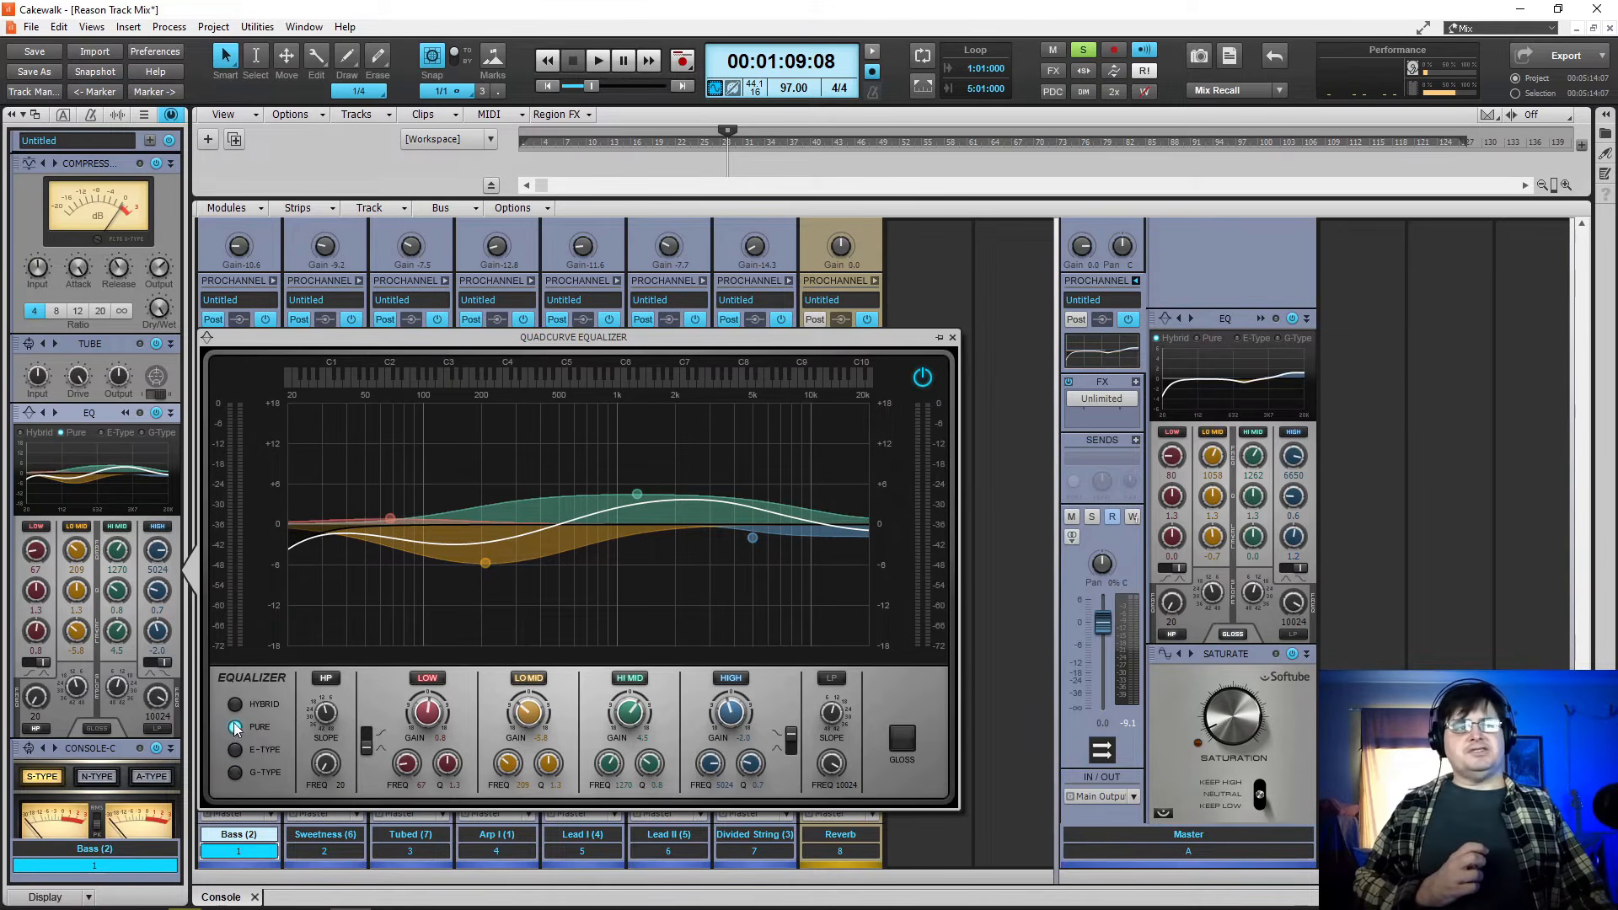
{"action": "left_click", "coordinate": [235, 705]}
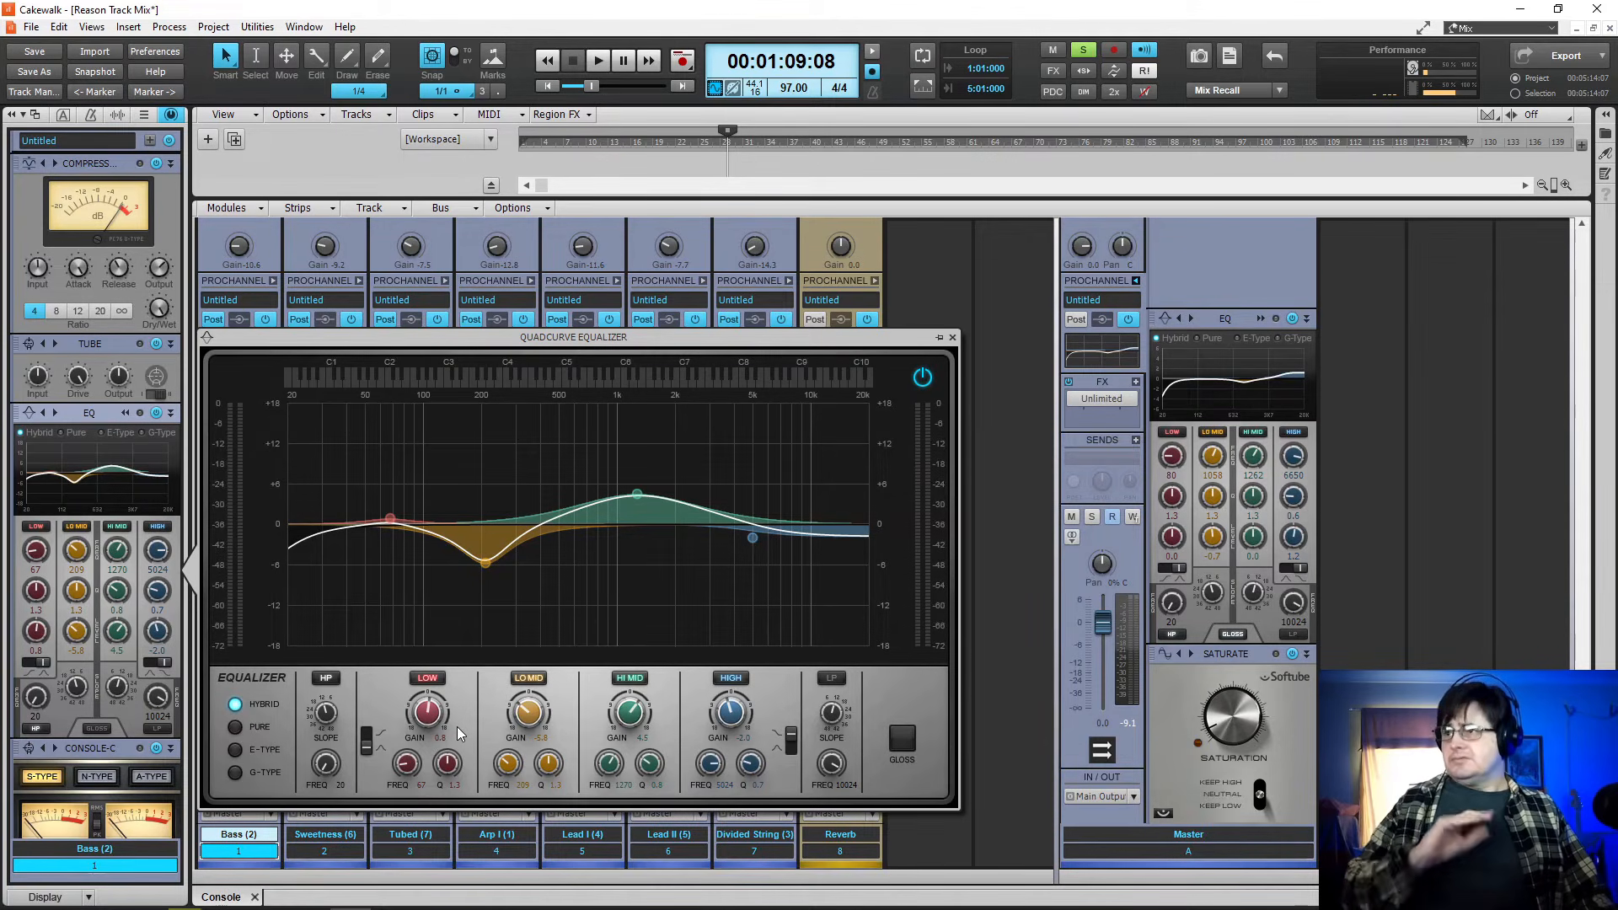
- Switch the equalizer's Gloss on and off, compare the whole EQ bypassed and enabled, and close its zoom window
{"action": "left_click", "coordinate": [902, 739]}
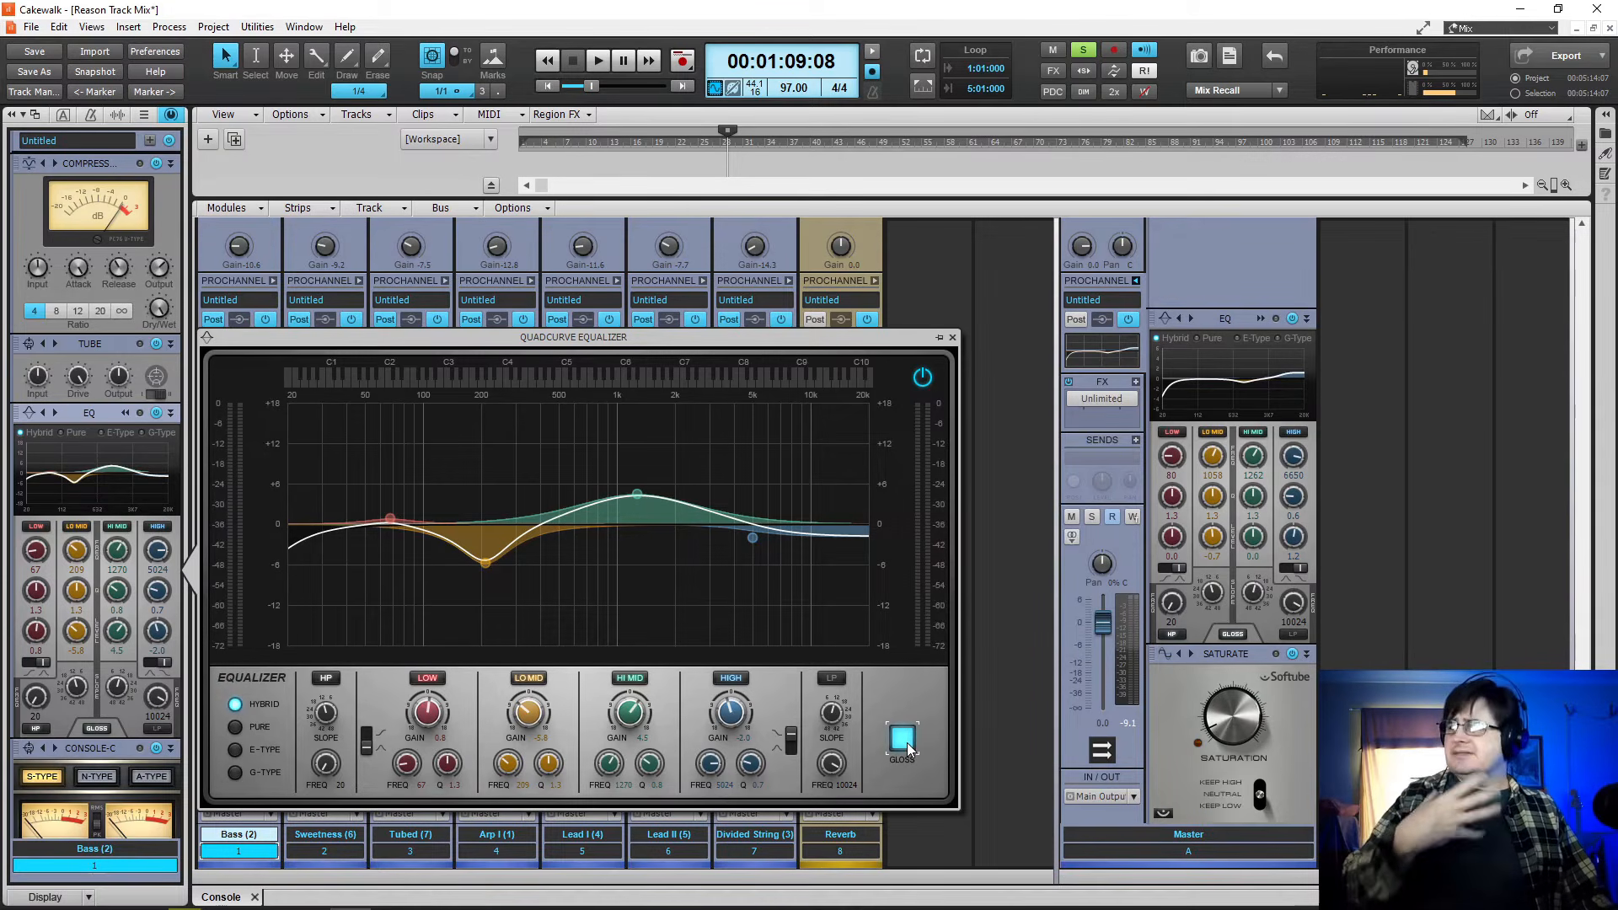
{"action": "left_click", "coordinate": [903, 739]}
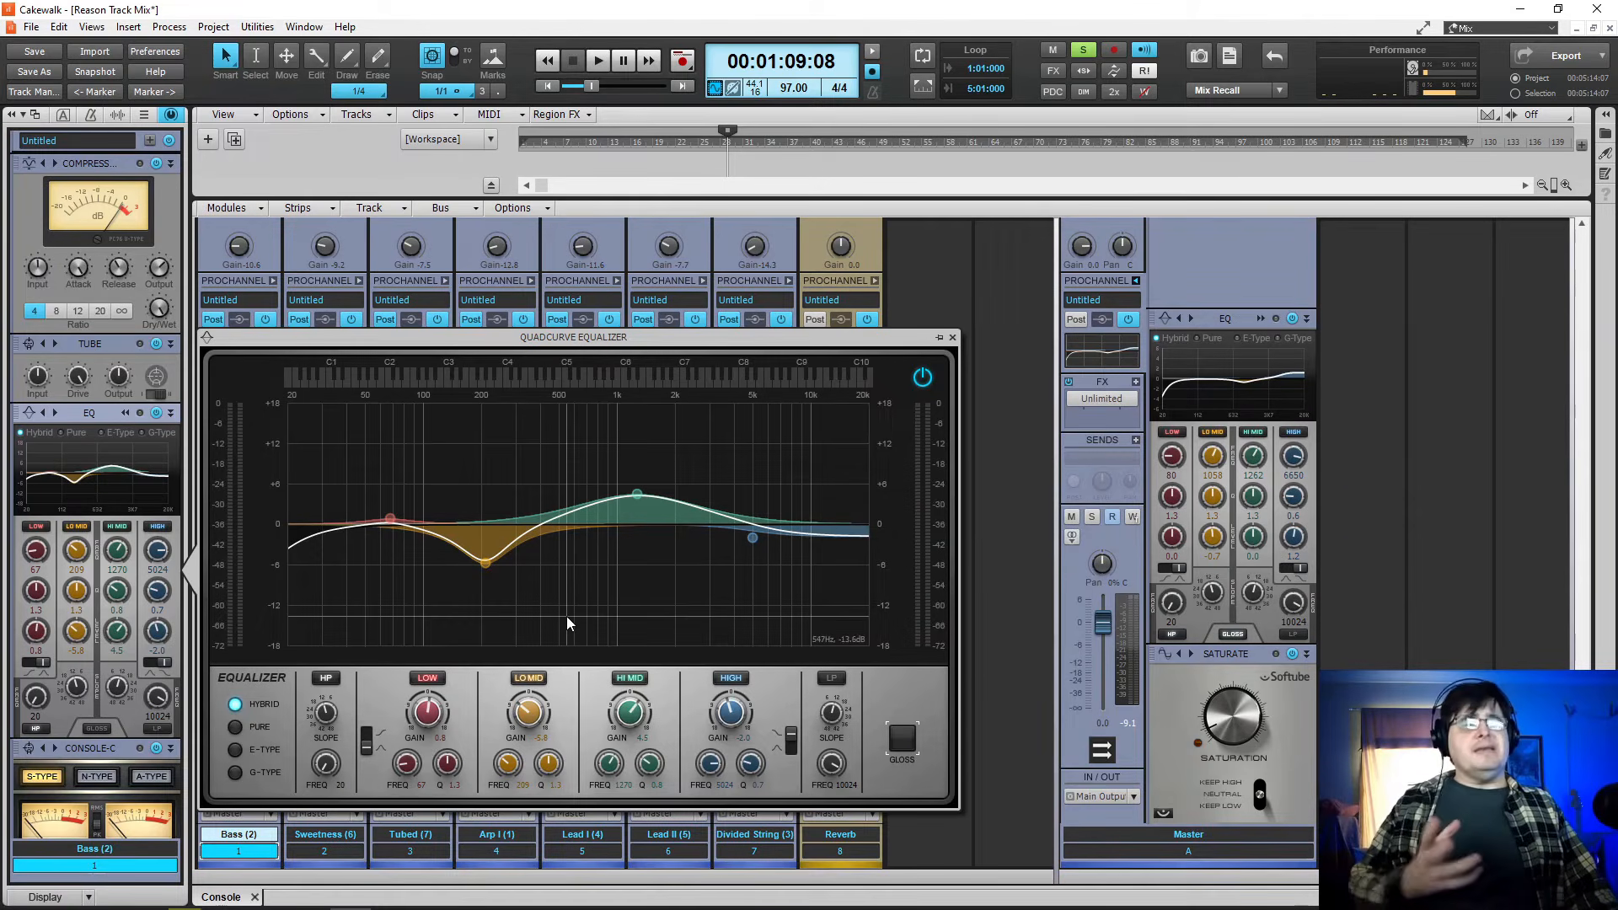
{"action": "left_click", "coordinate": [922, 378]}
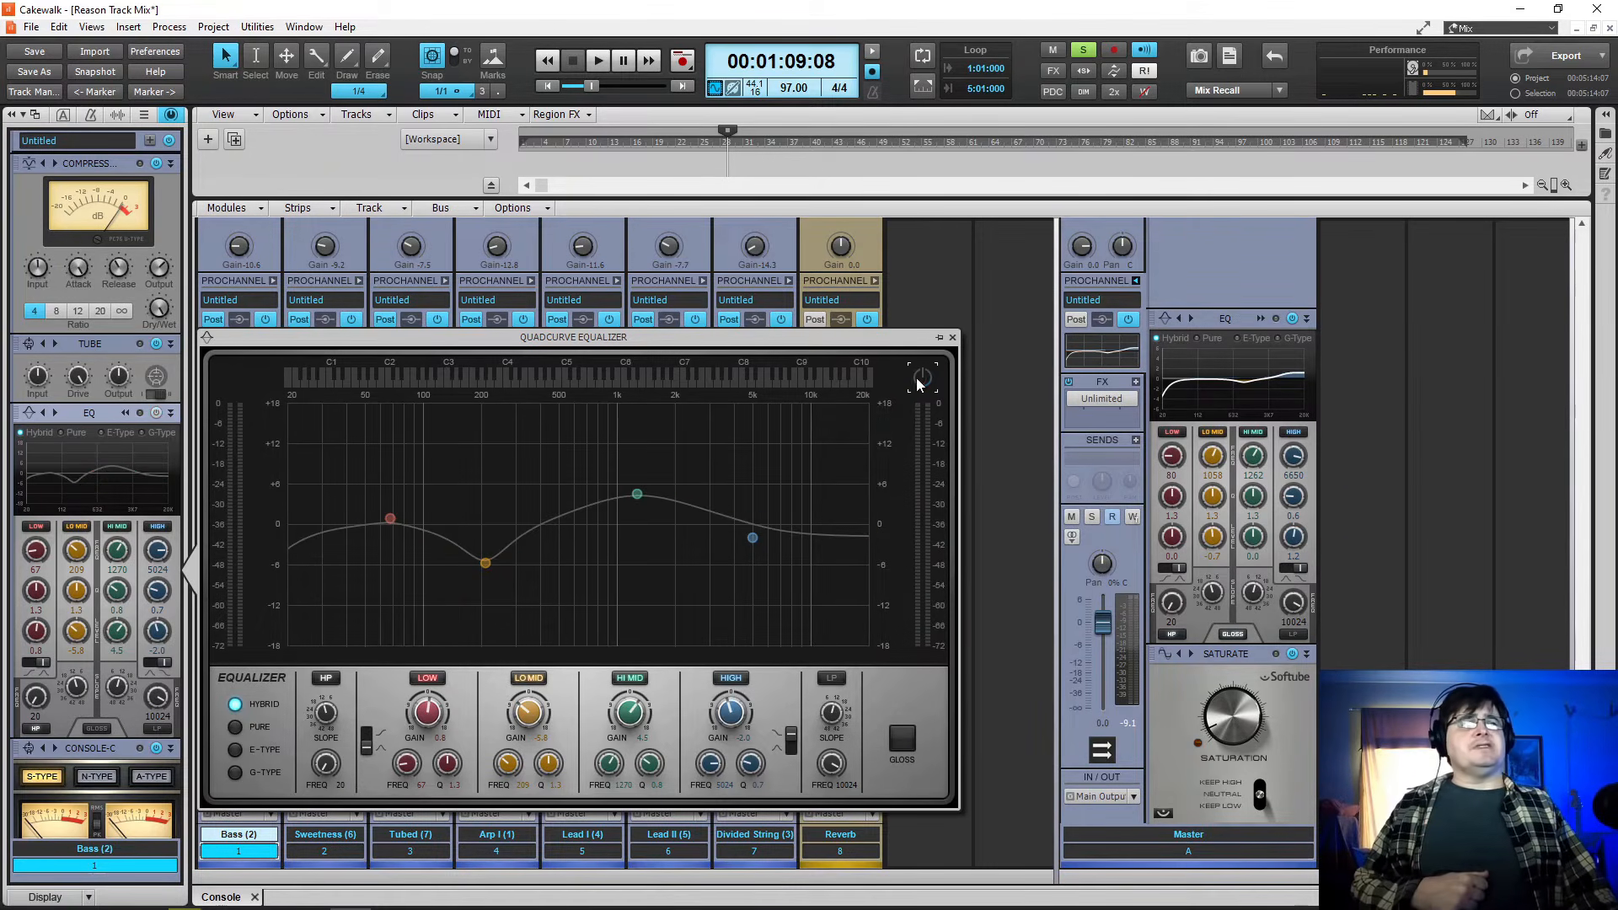
{"action": "left_click", "coordinate": [922, 379]}
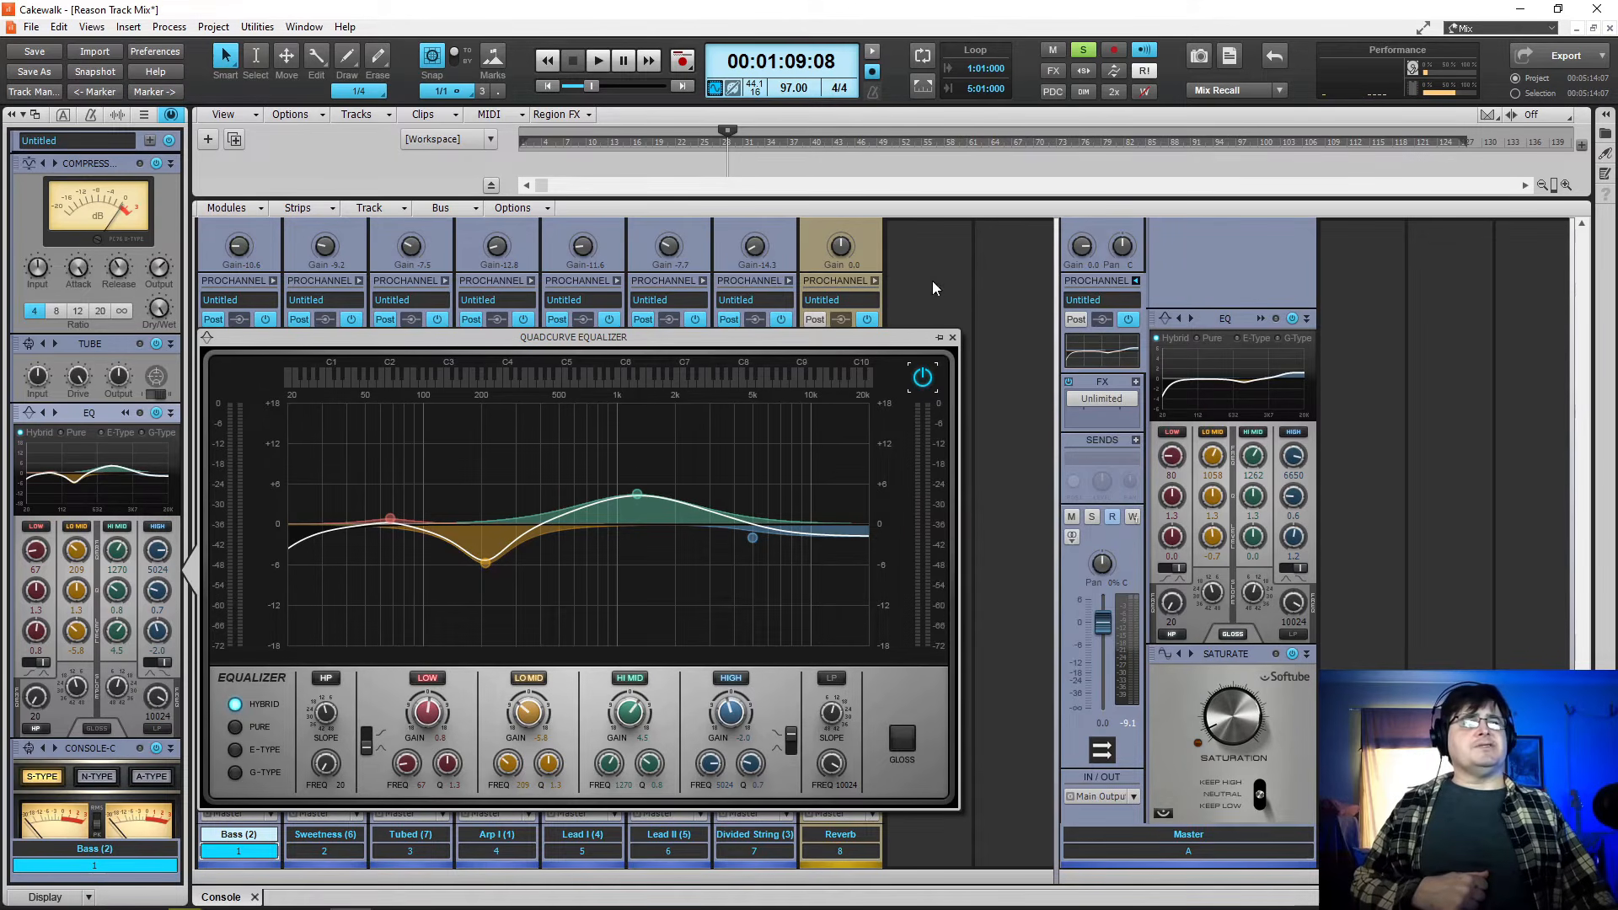
{"action": "left_click", "coordinate": [922, 378]}
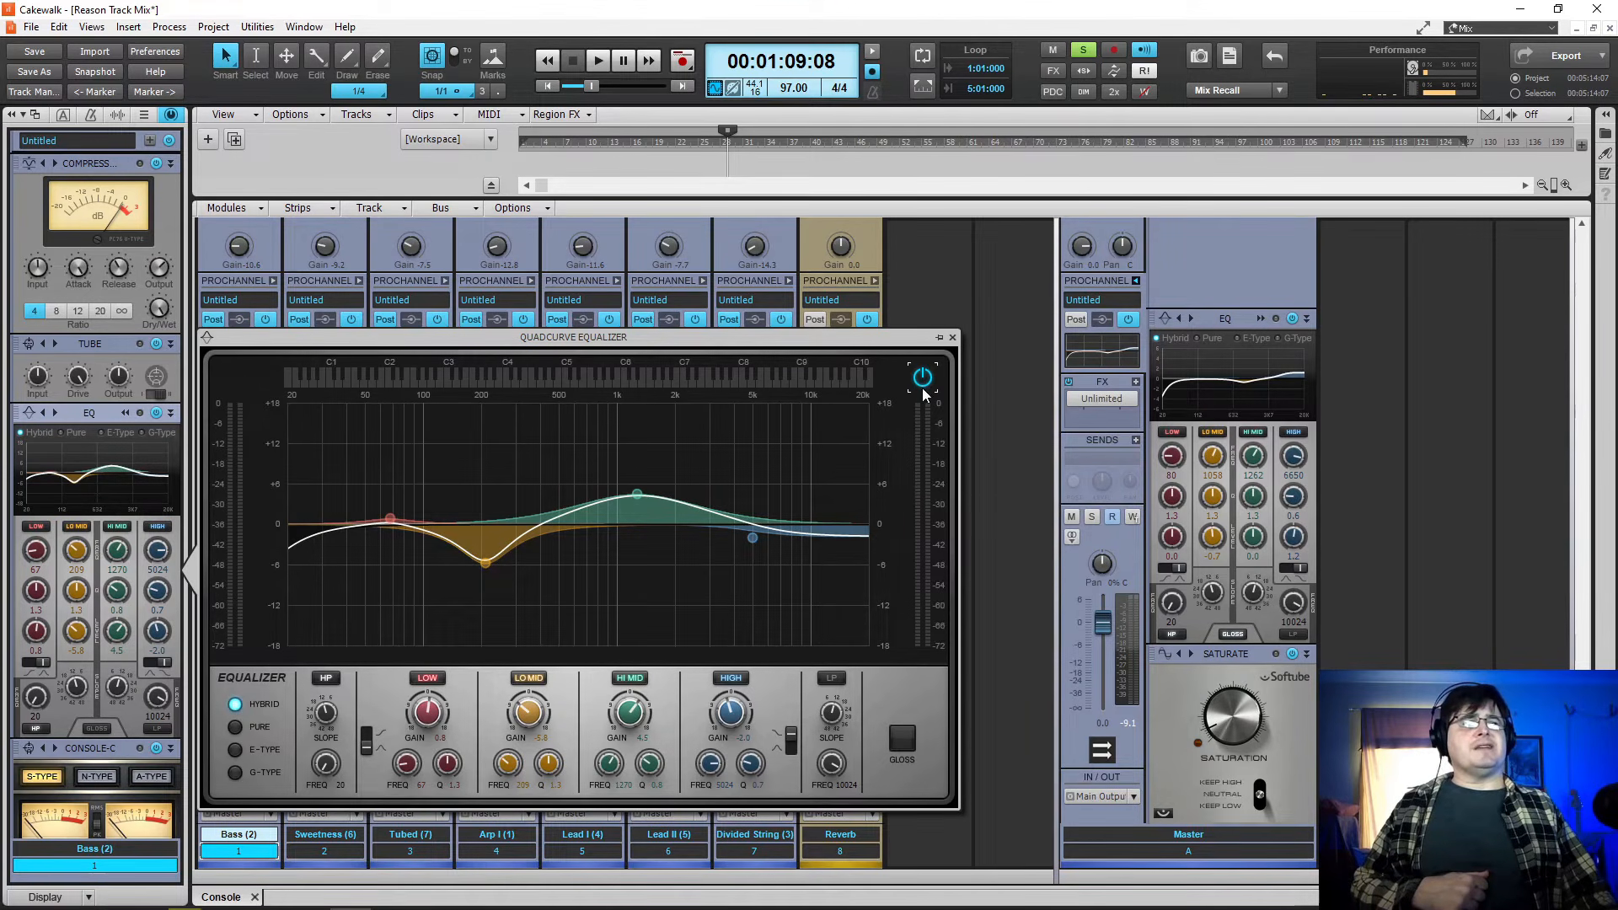
{"action": "left_click", "coordinate": [843, 677]}
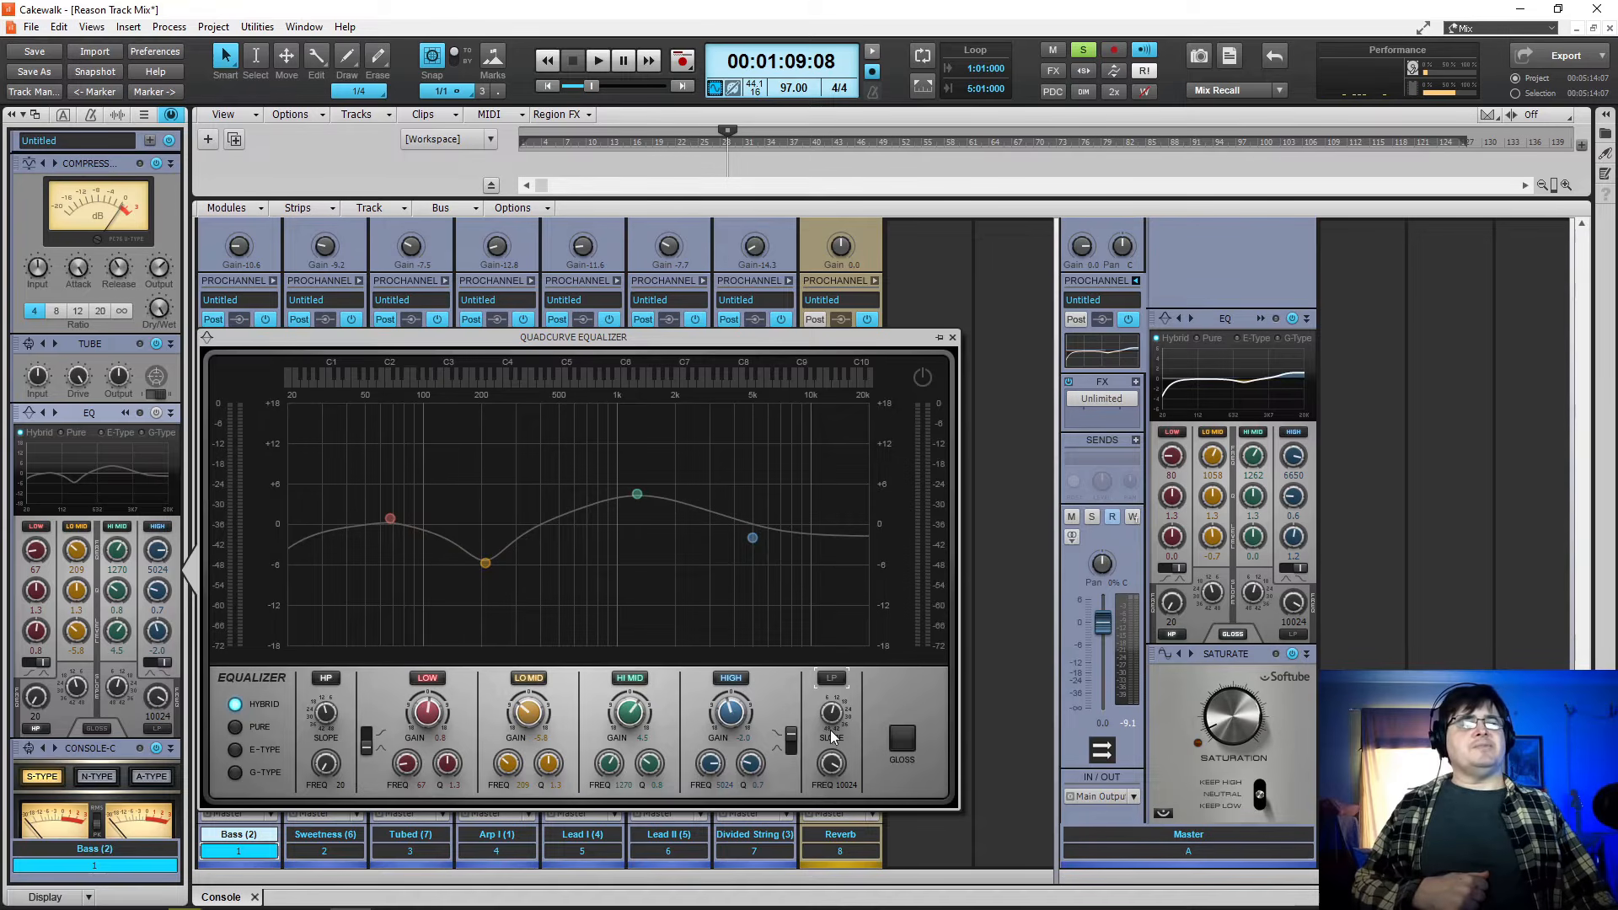
{"action": "left_click", "coordinate": [922, 377]}
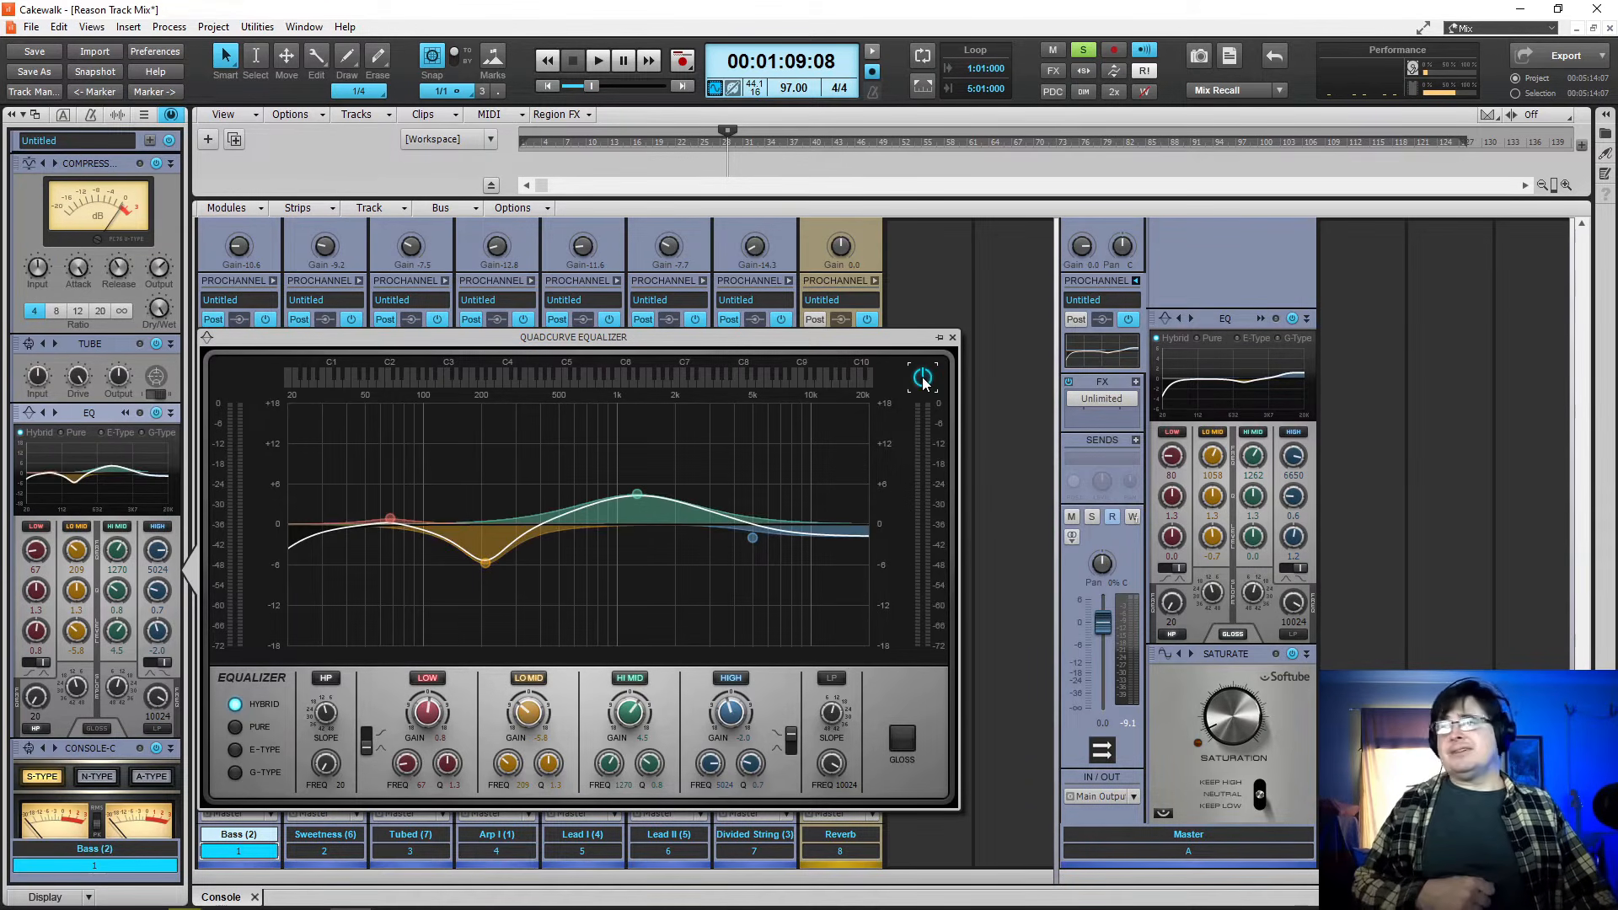
{"action": "left_click", "coordinate": [952, 337]}
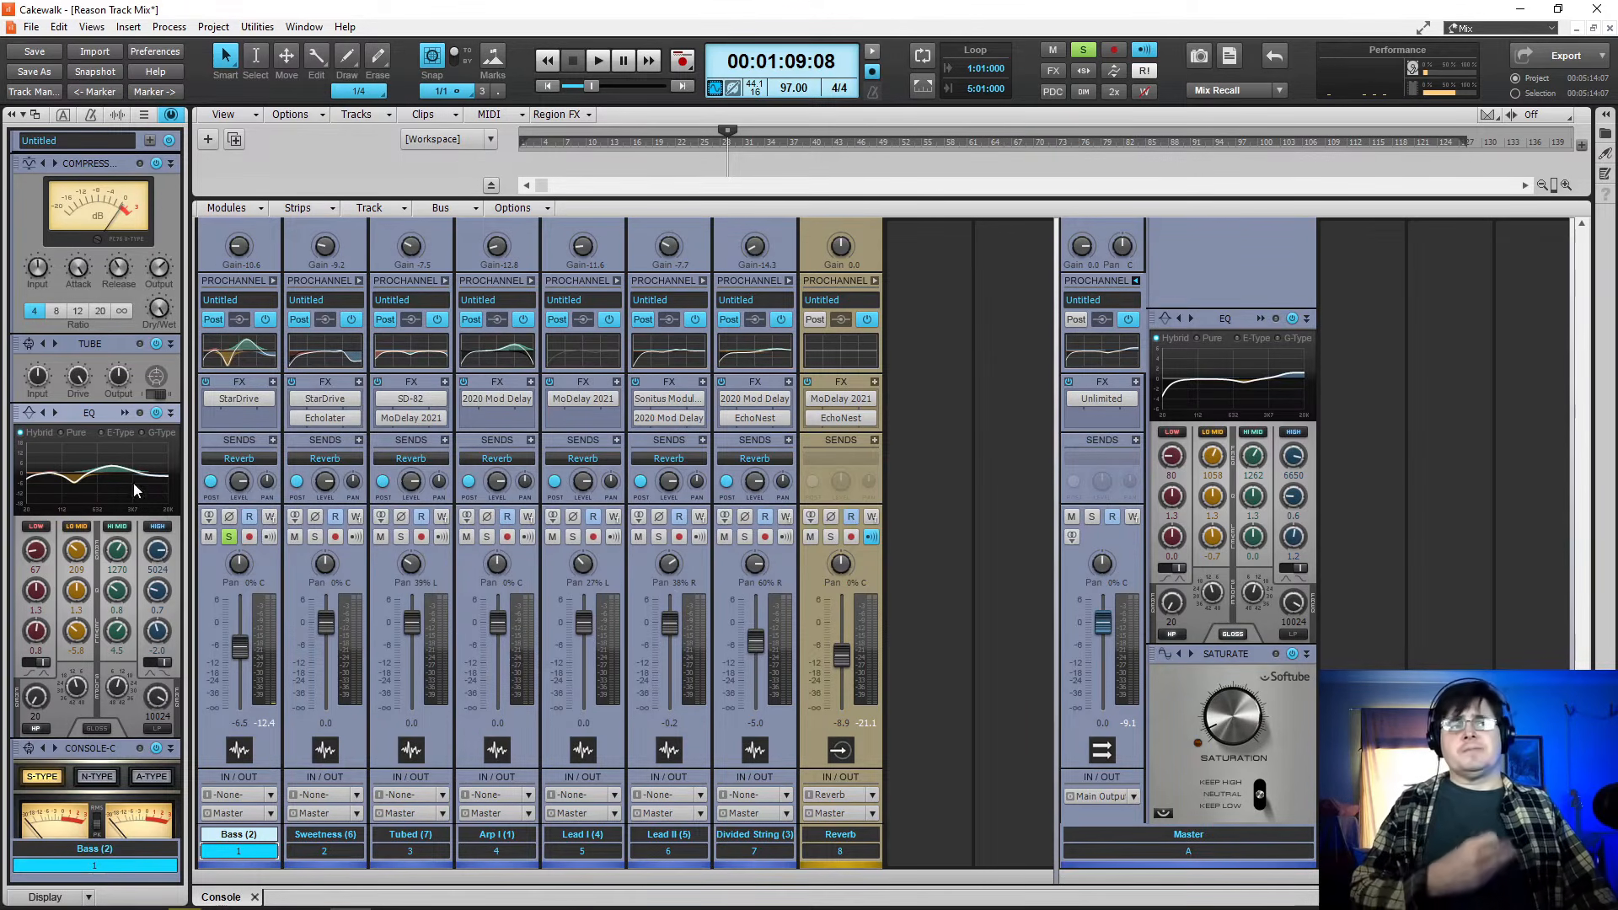
- Examine the Console Emulator module in the Bass (2) ProChannel and take Bass (2) out of solo
{"action": "left_click", "coordinate": [125, 413]}
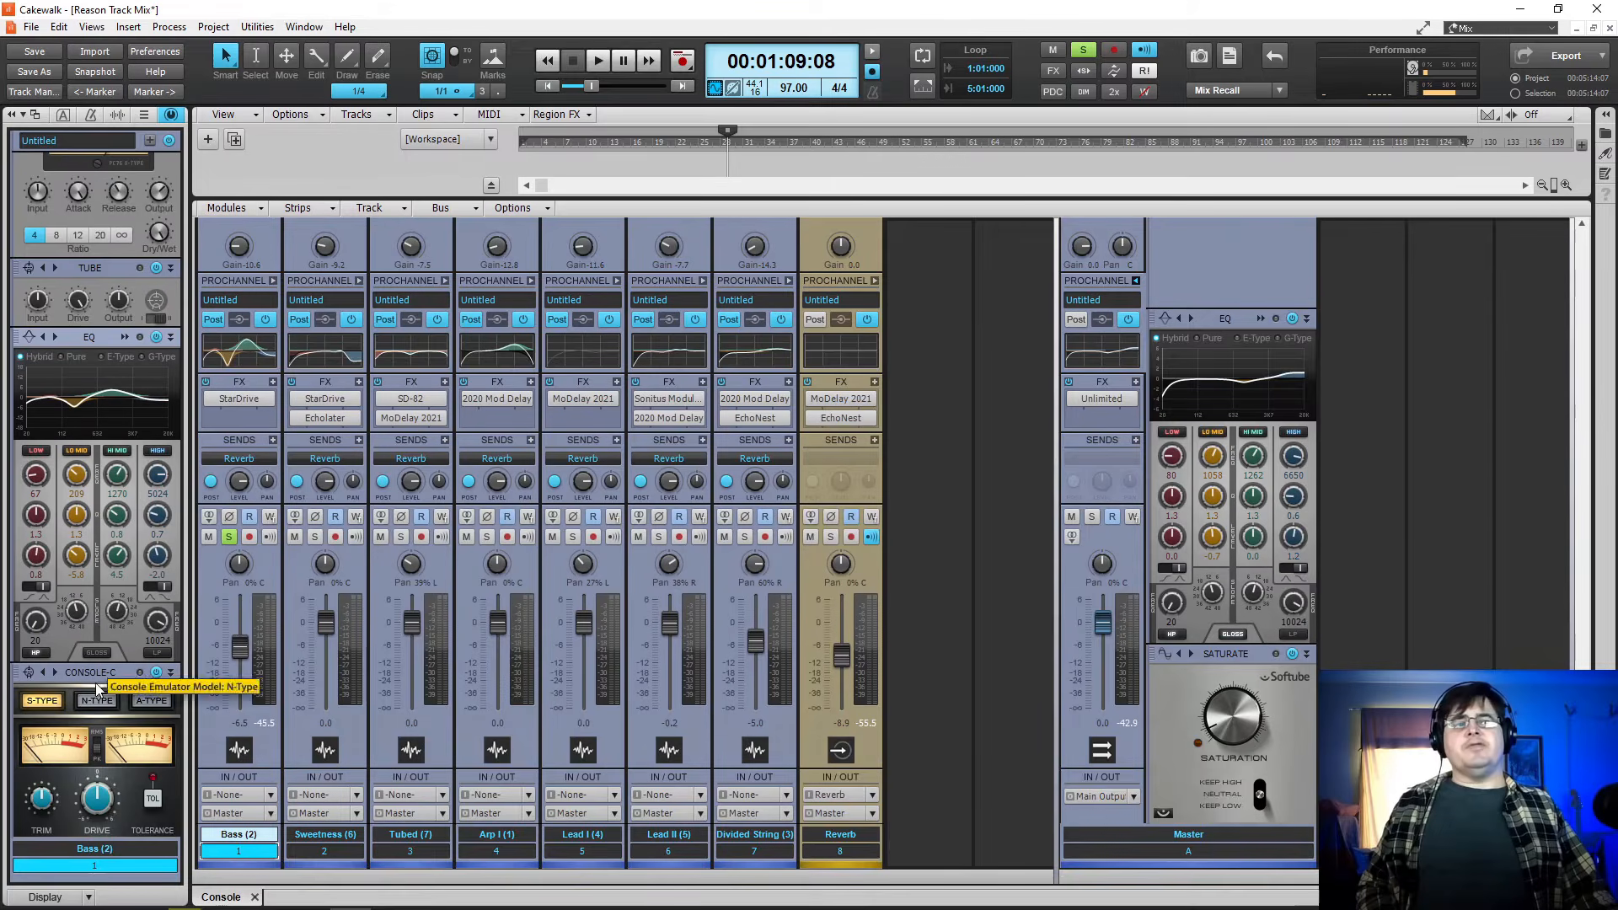
{"action": "scroll", "coordinate": [124, 497], "scroll_direction": "up", "scroll_amount": 2}
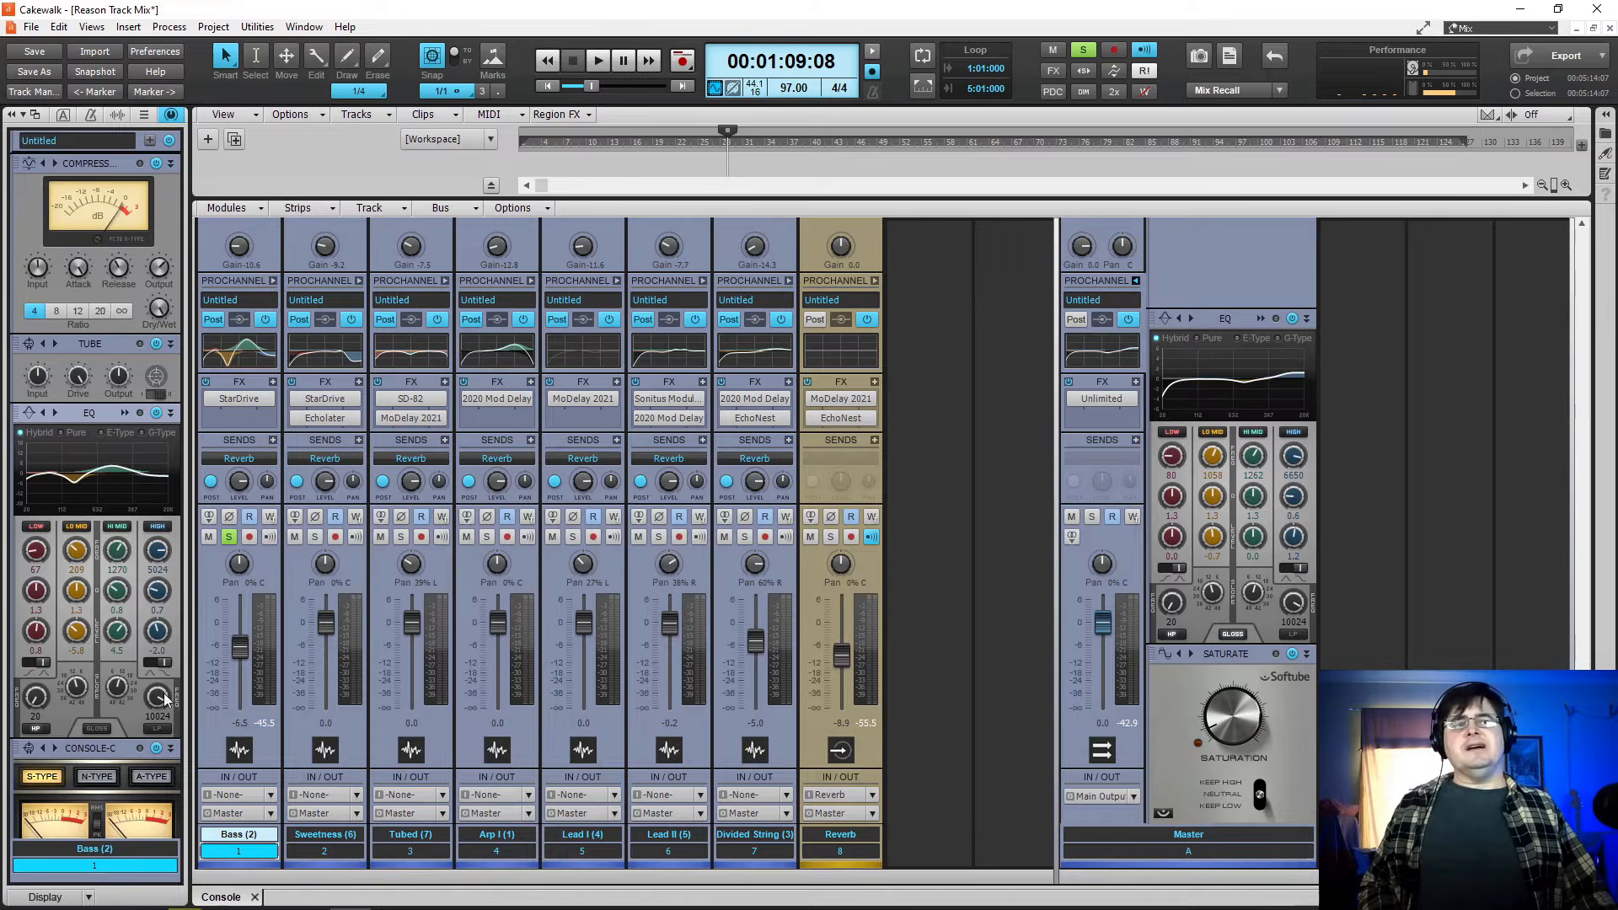
{"action": "left_click", "coordinate": [56, 747]}
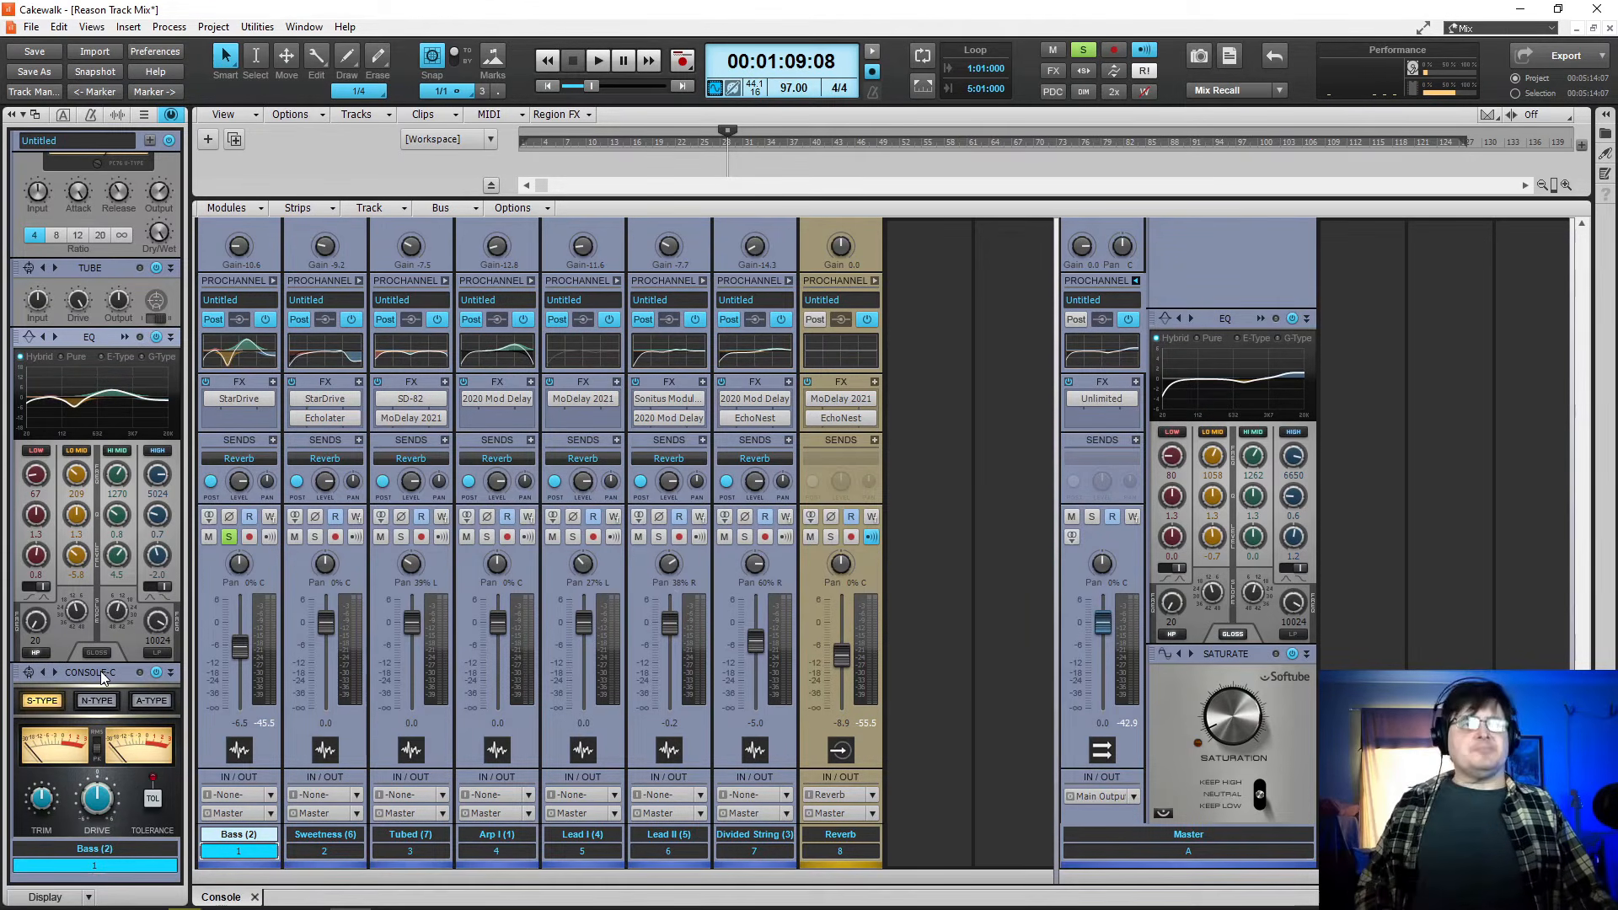
{"action": "left_click", "coordinate": [233, 540]}
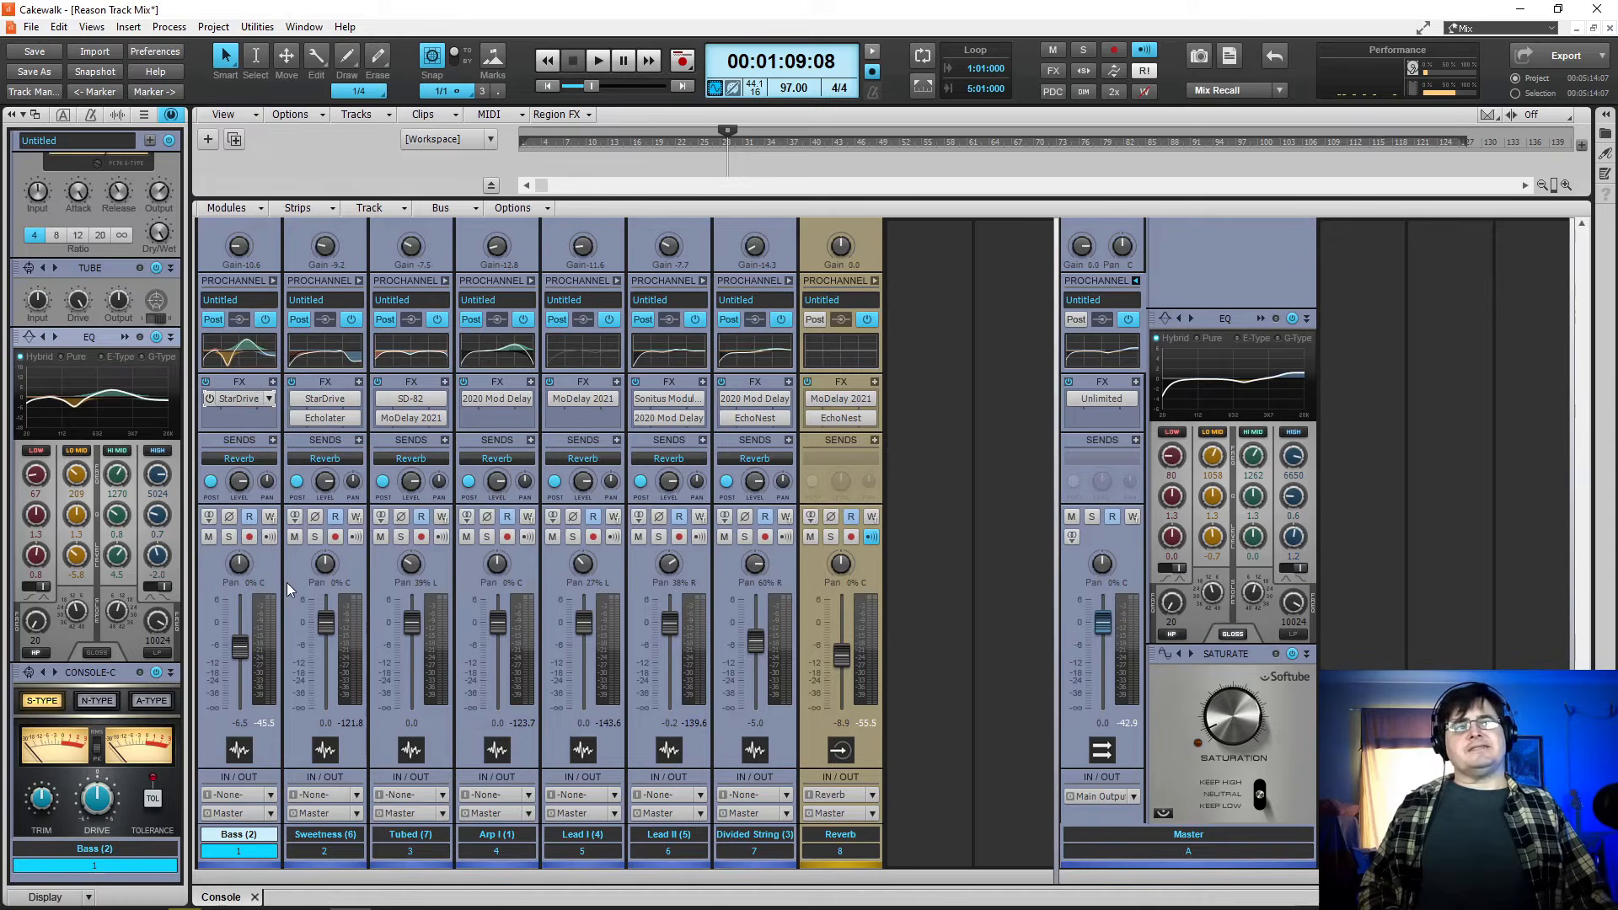
- View the StarDrive effect on Bass (2) and the 2020 Mod Delay on Arp I (1), closing each plug-in window
{"action": "double_click", "coordinate": [238, 399]}
{"action": "left_click_drag", "start_coordinate": [179, 17], "coordinate": [619, 221]}
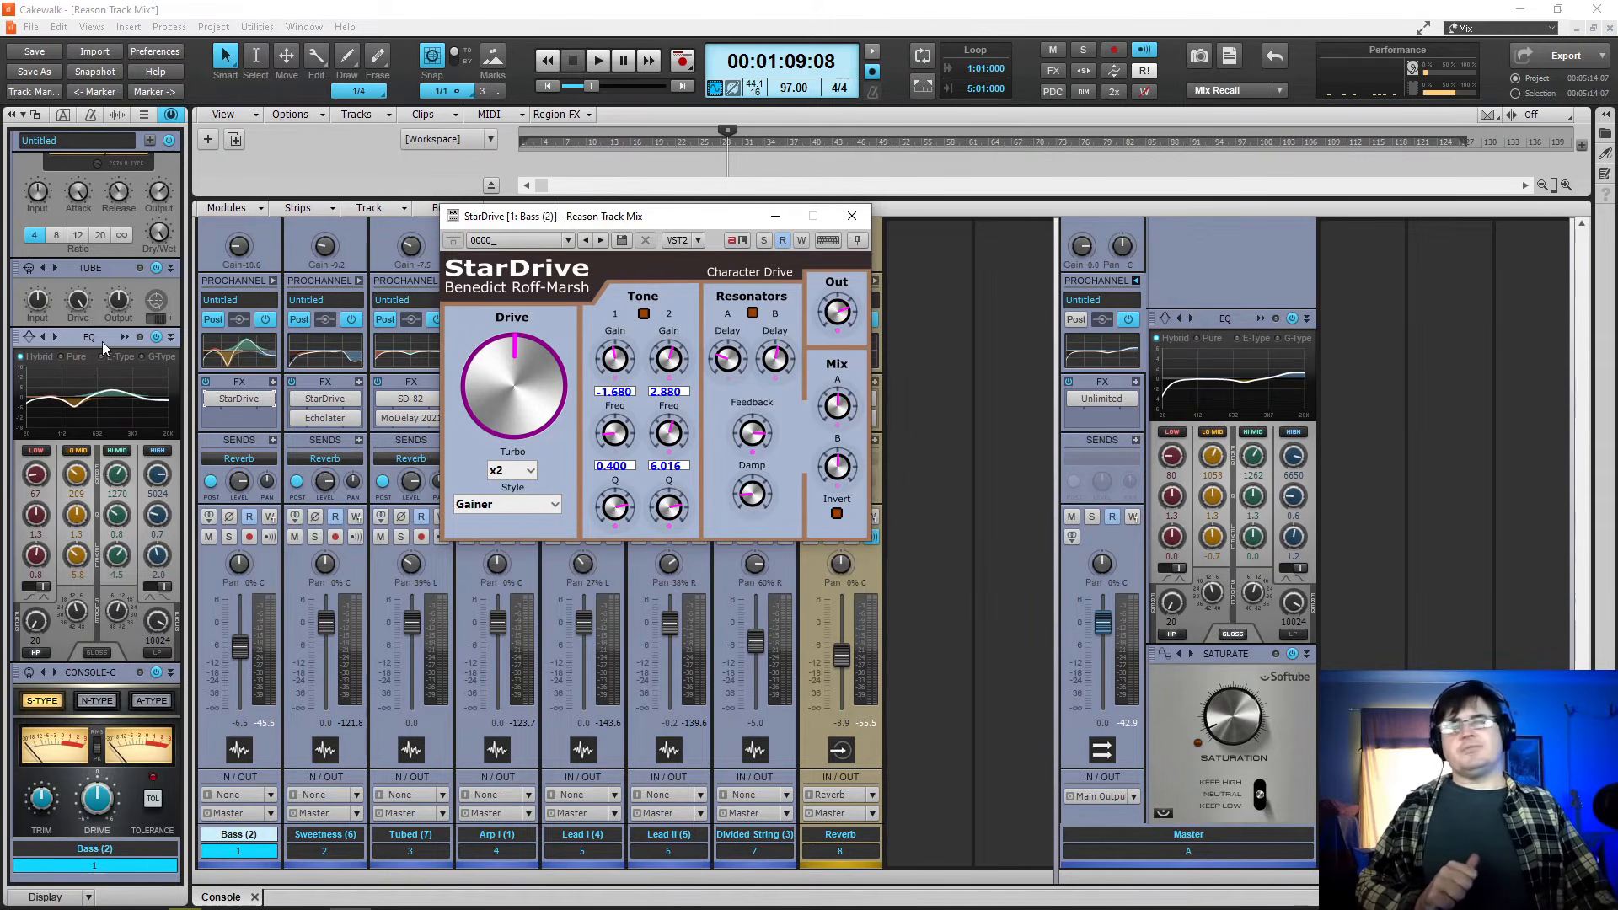
{"action": "left_click", "coordinate": [851, 217]}
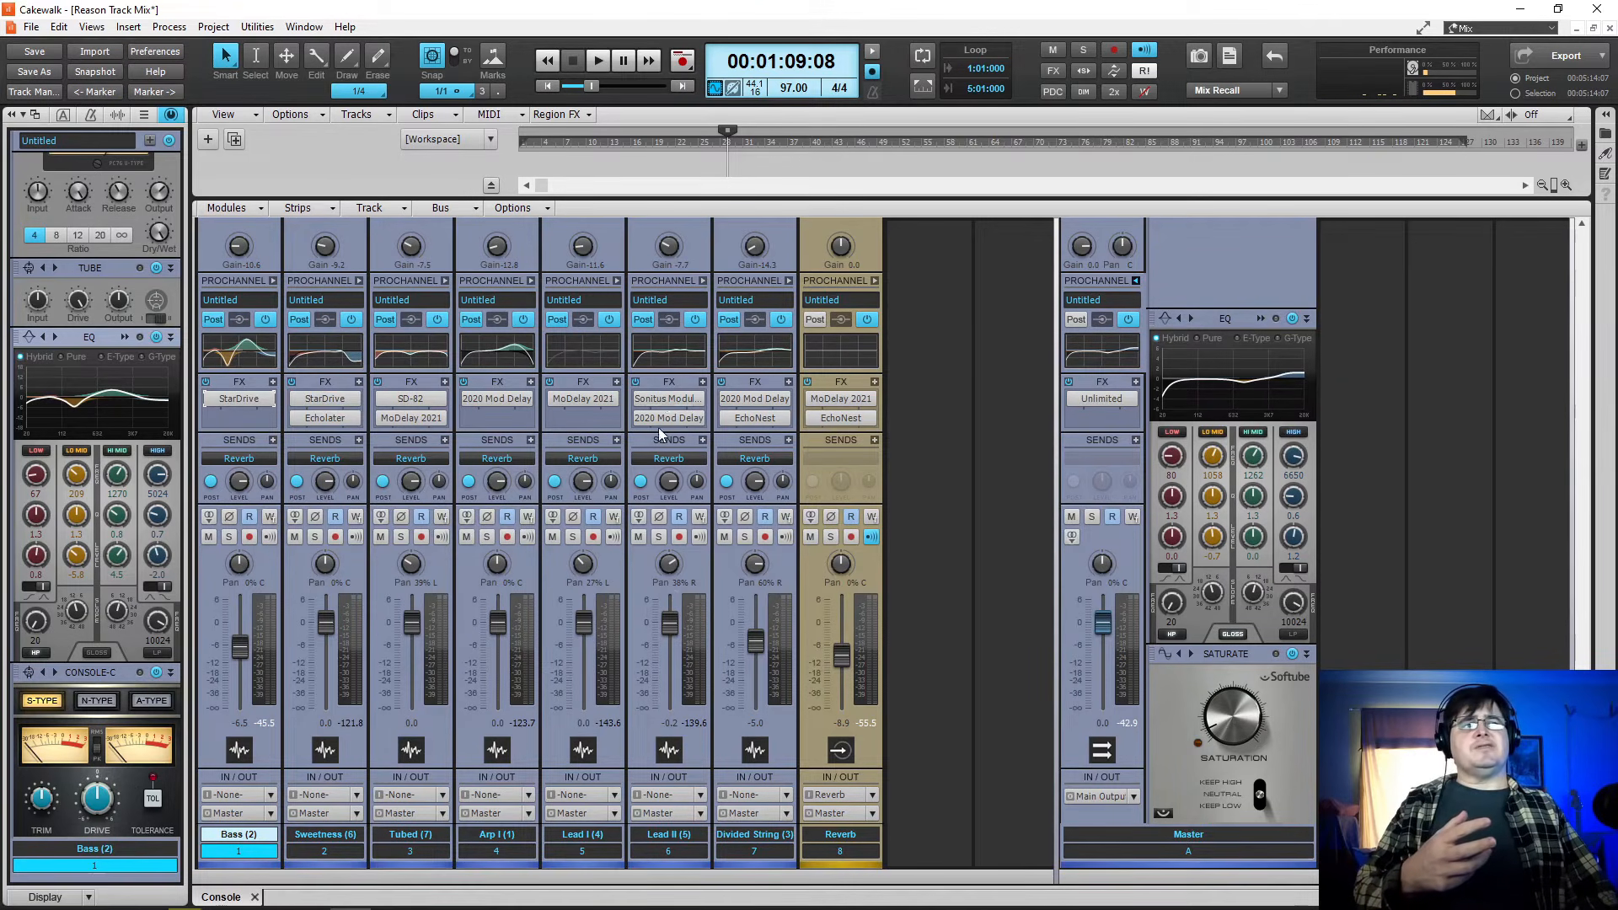
{"action": "double_click", "coordinate": [497, 402]}
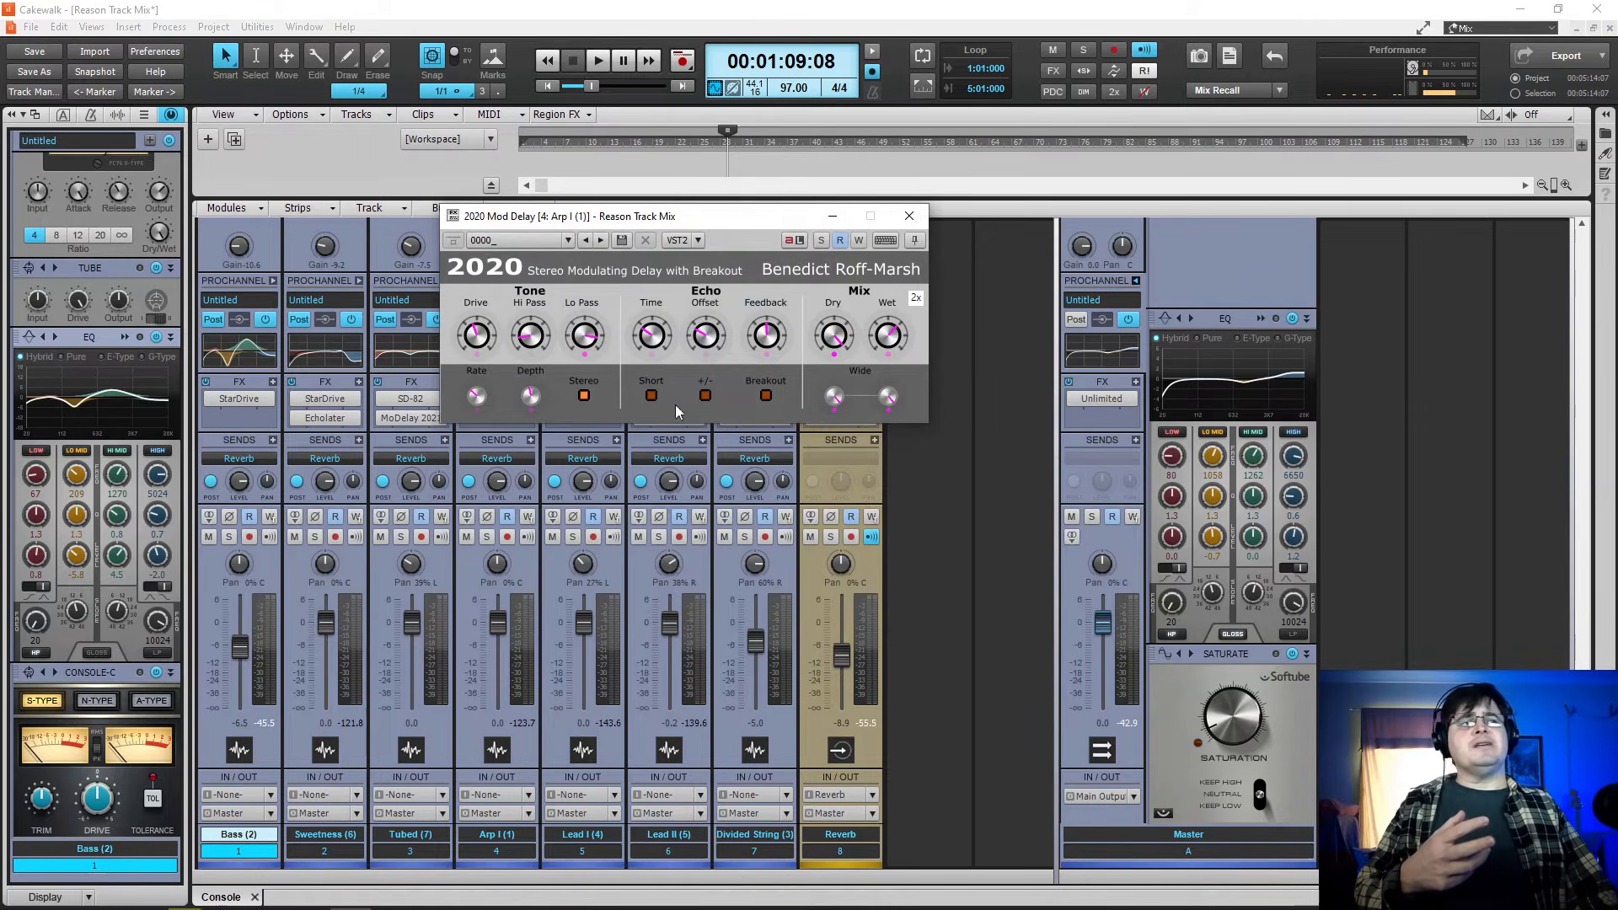
{"action": "left_click", "coordinate": [909, 215]}
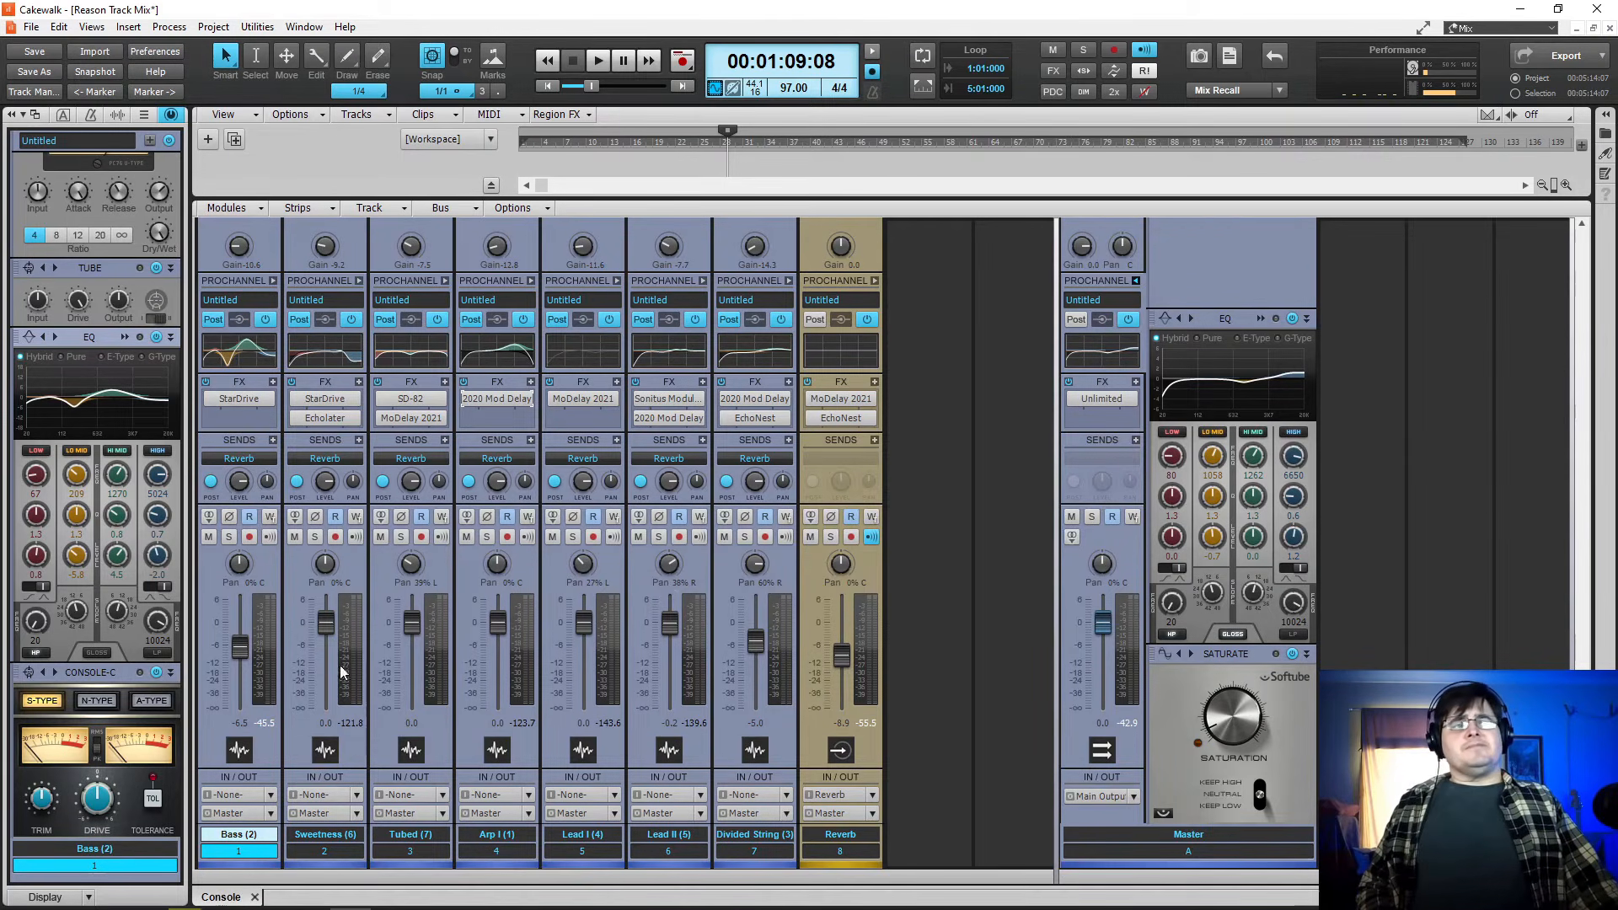
- Look through the Sweetness (6) ProChannel modules in the Inspector, and return the Inspector to Bass (2)
{"action": "left_click", "coordinate": [335, 851]}
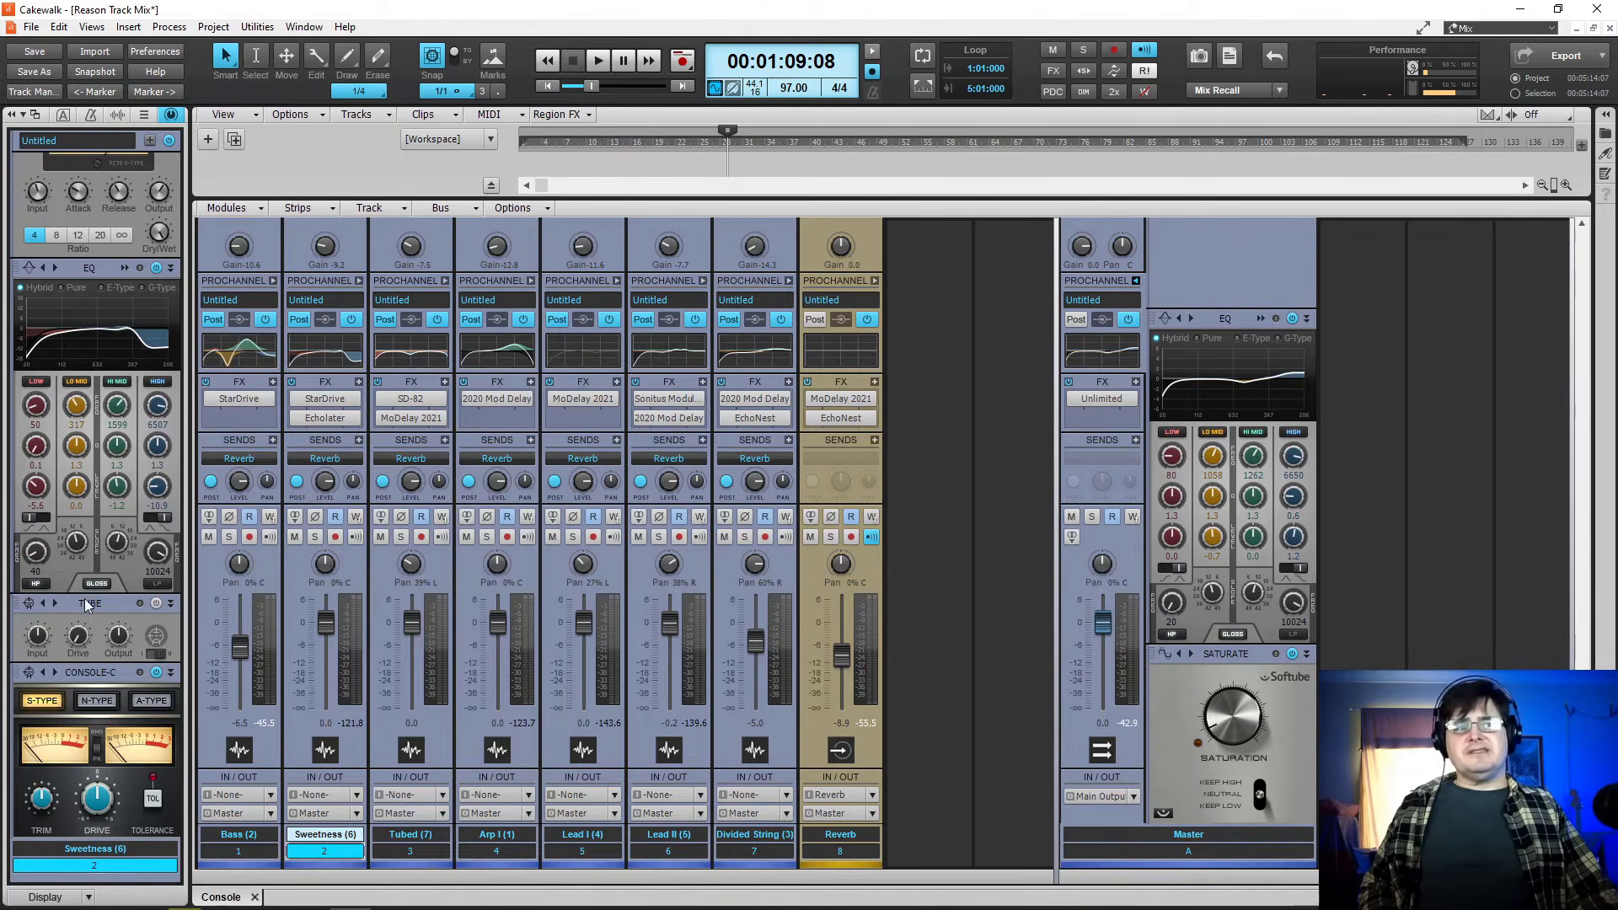
{"action": "scroll", "coordinate": [84, 598], "scroll_direction": "up", "scroll_amount": 2}
{"action": "scroll", "coordinate": [118, 571], "scroll_direction": "down", "scroll_amount": 2}
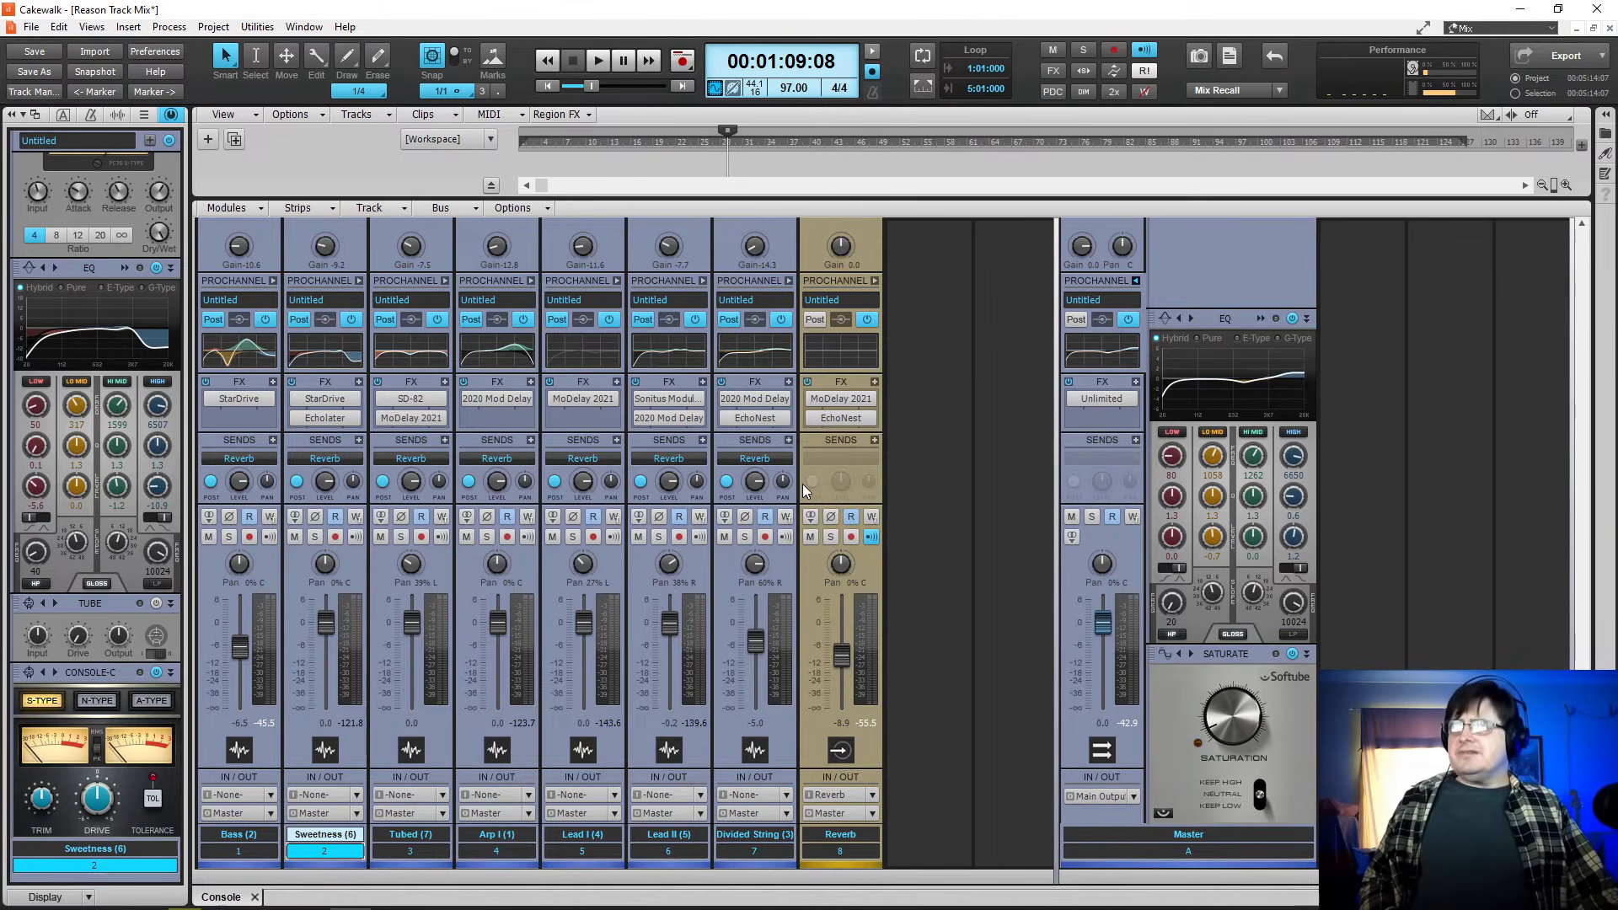
{"action": "left_click", "coordinate": [246, 421]}
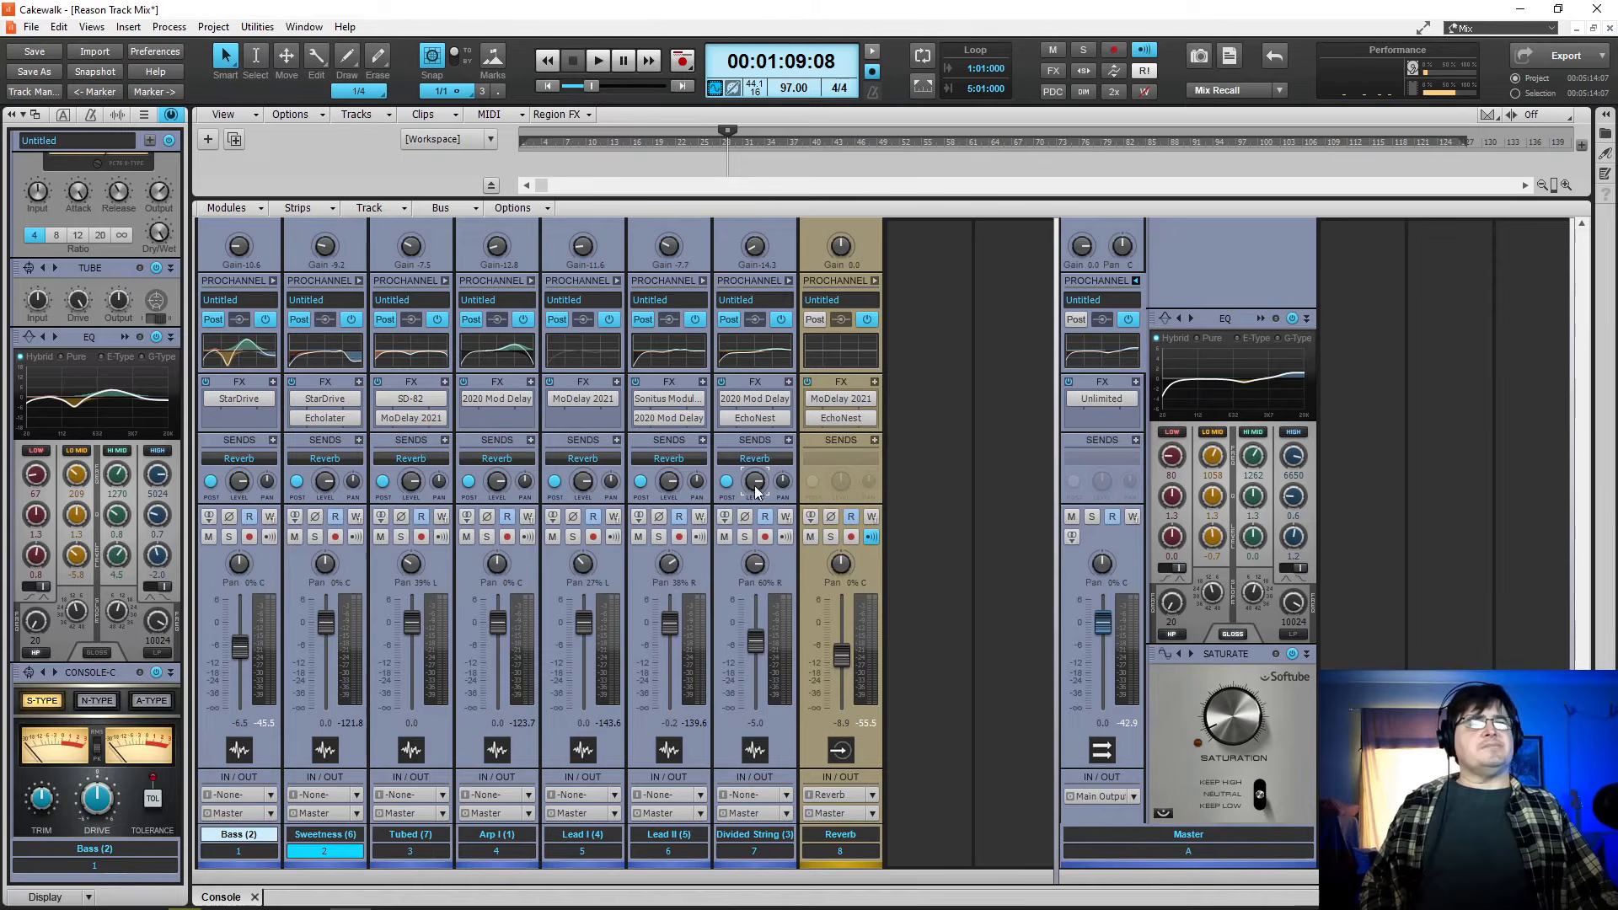
- View the MoDelay 2021 and EchoNest effects on the Reverb track, closing the plug-in windows
{"action": "mouse_move", "coordinate": [837, 659]}
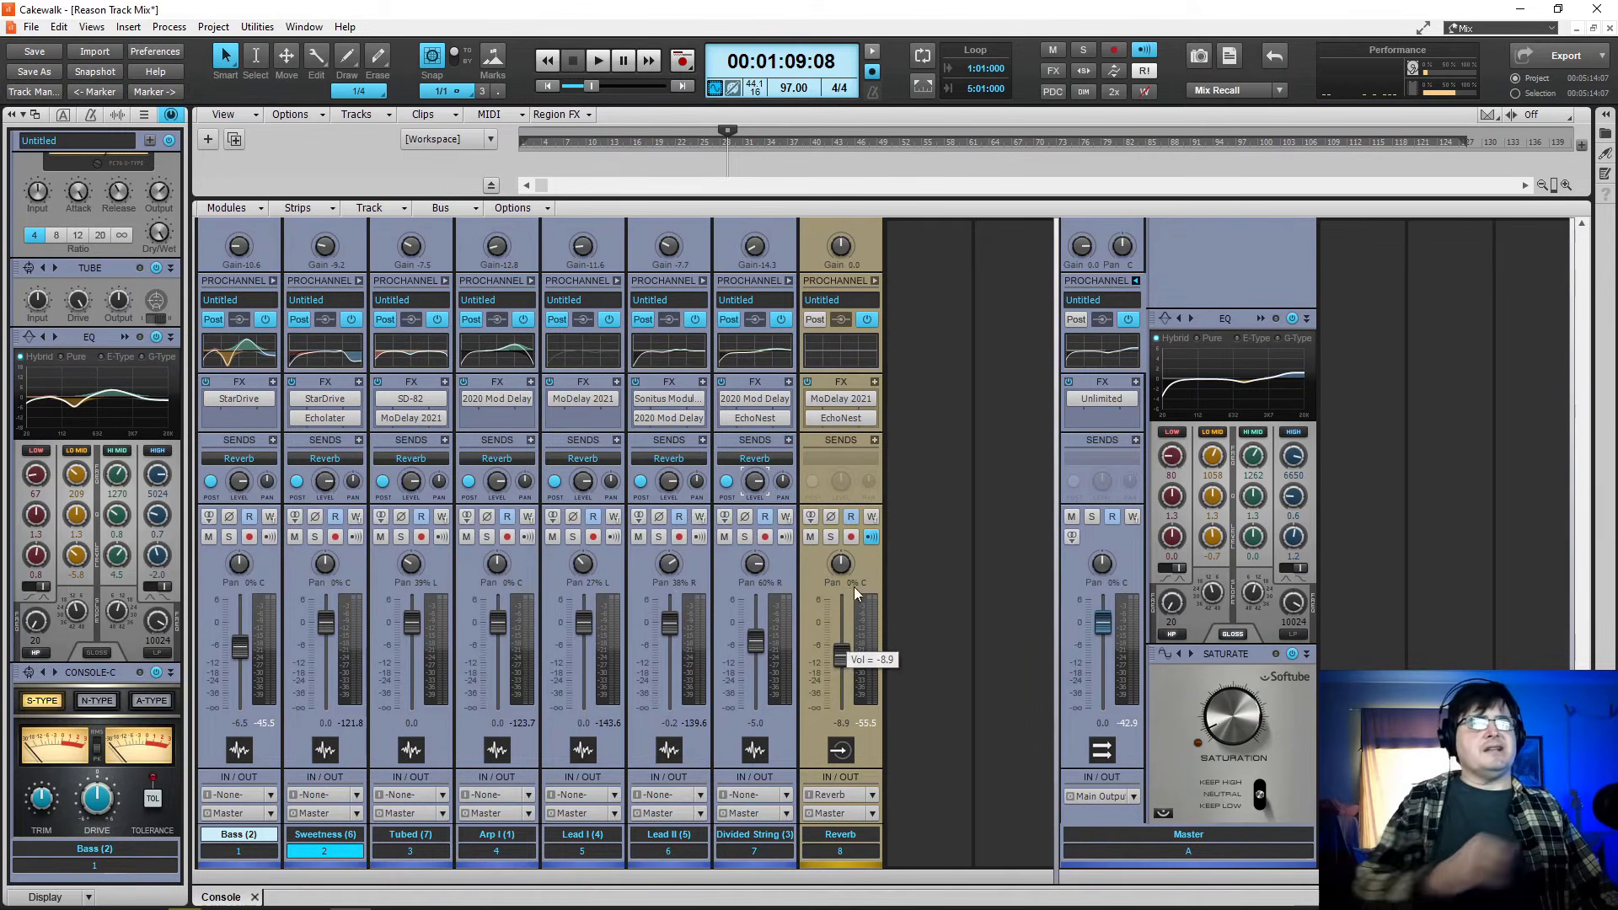
{"action": "double_click", "coordinate": [844, 401]}
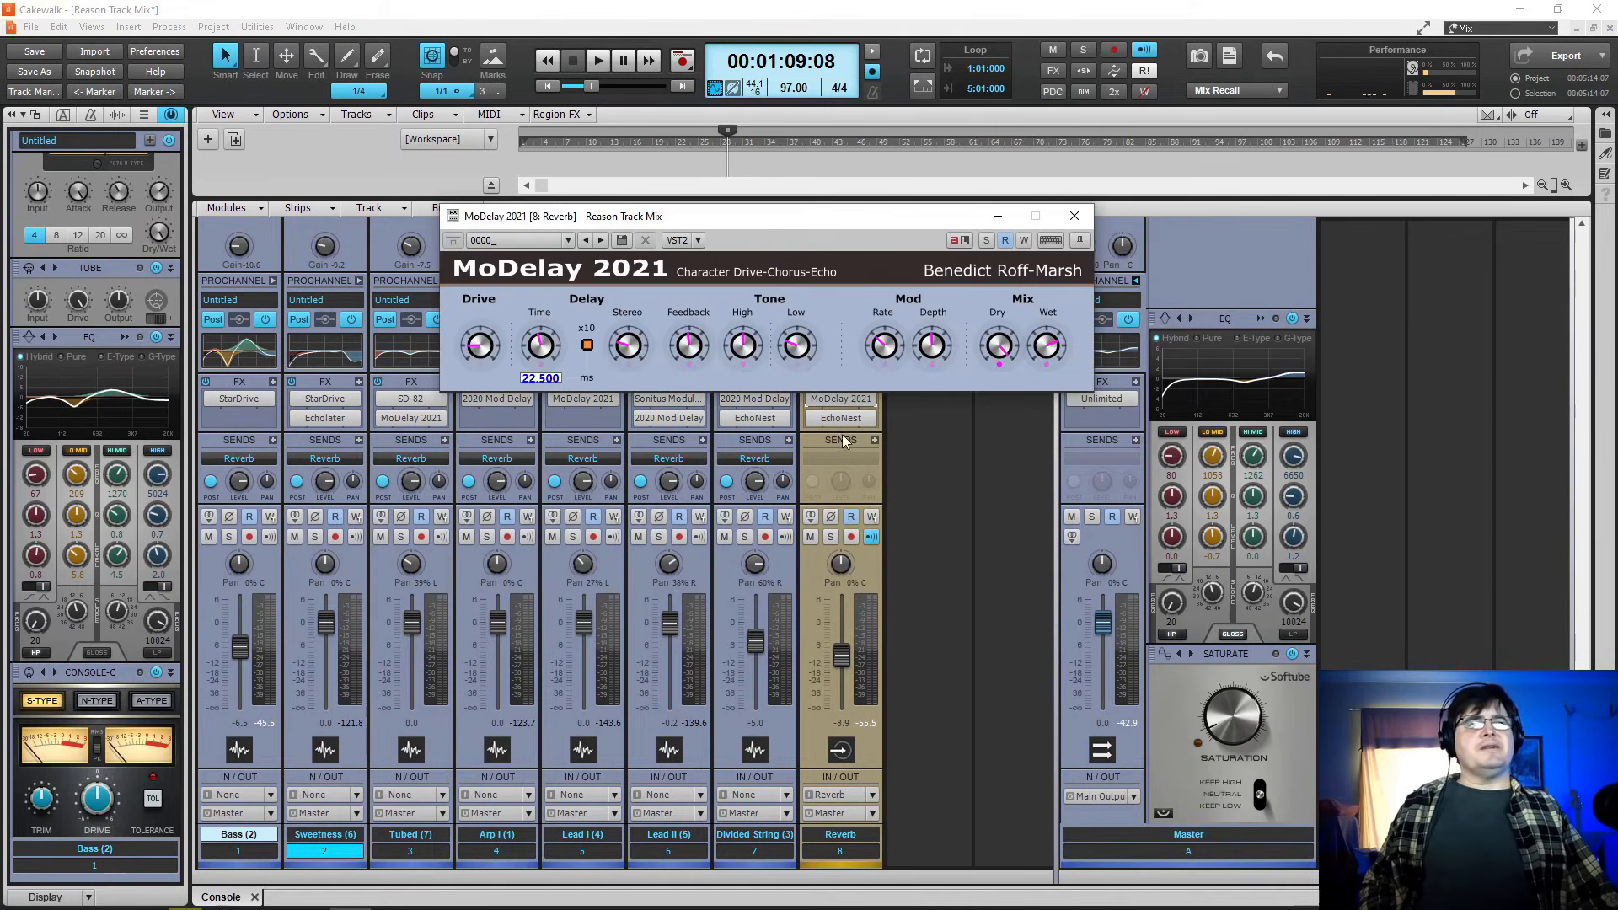
{"action": "double_click", "coordinate": [841, 418]}
{"action": "left_click", "coordinate": [963, 215]}
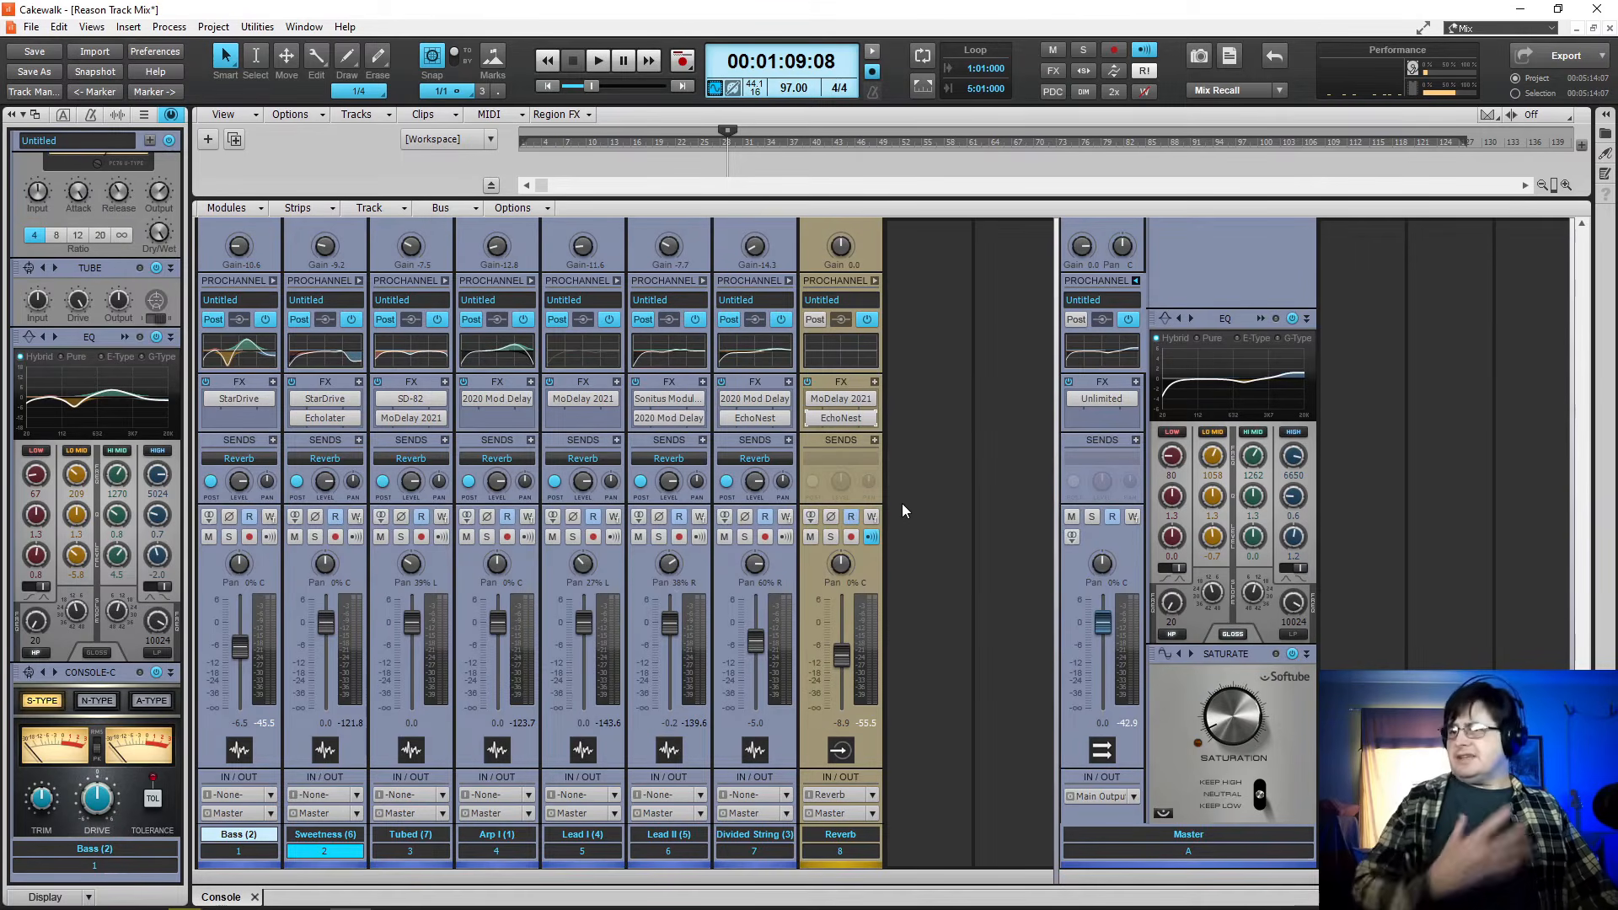
- Play the mix, listen to the Reverb track in solo, and take it out of solo
{"action": "key", "text": "space"}
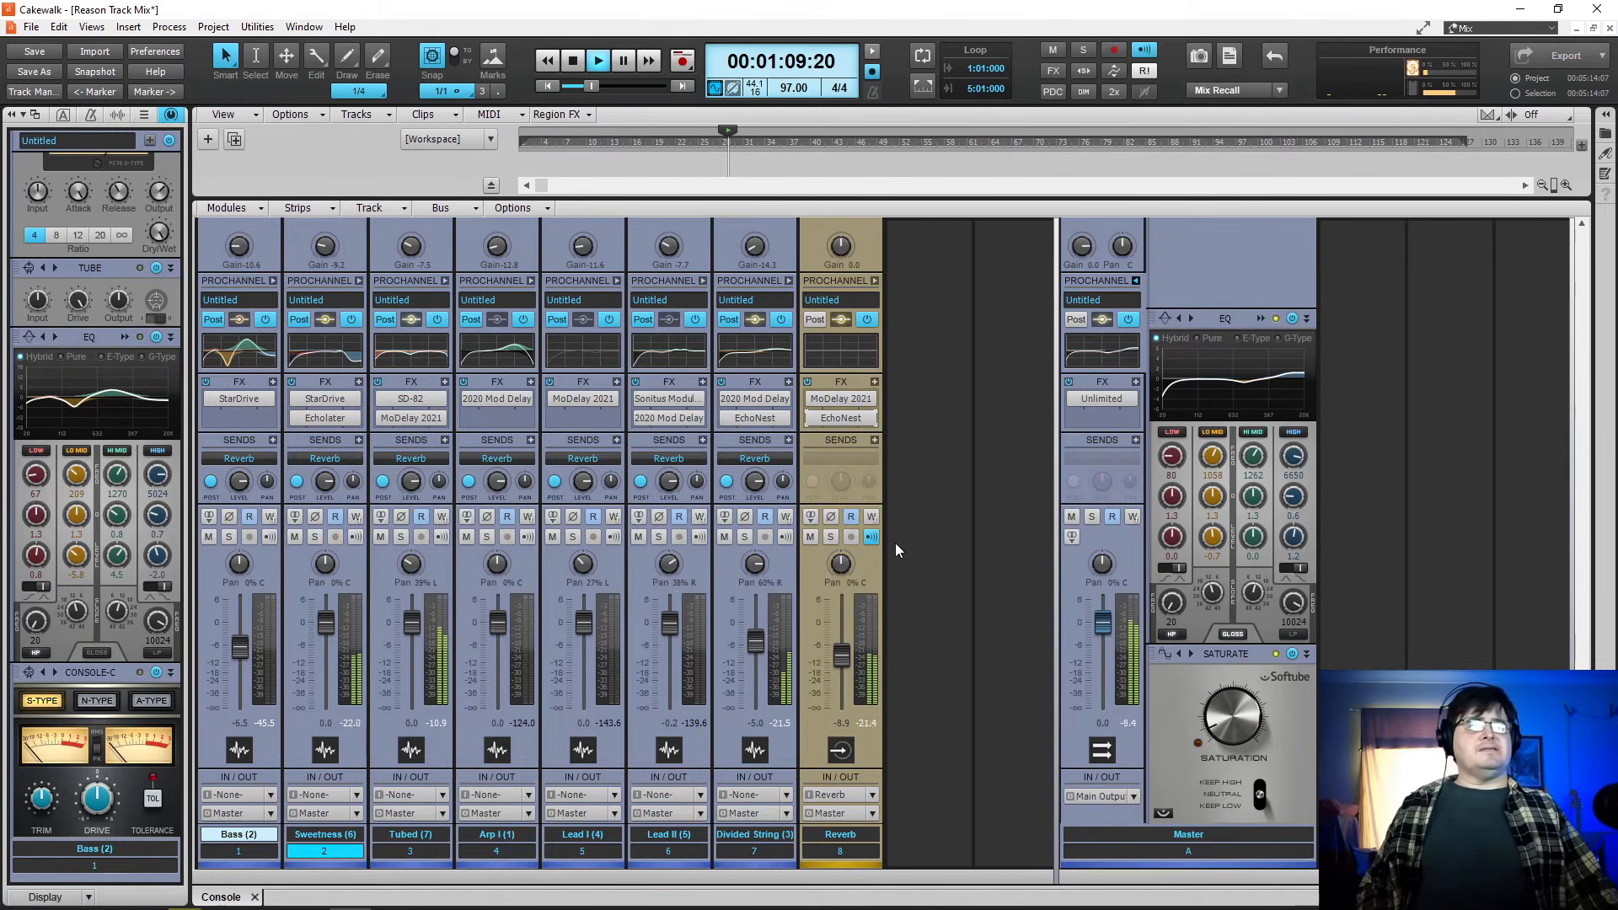
{"action": "left_click", "coordinate": [831, 536]}
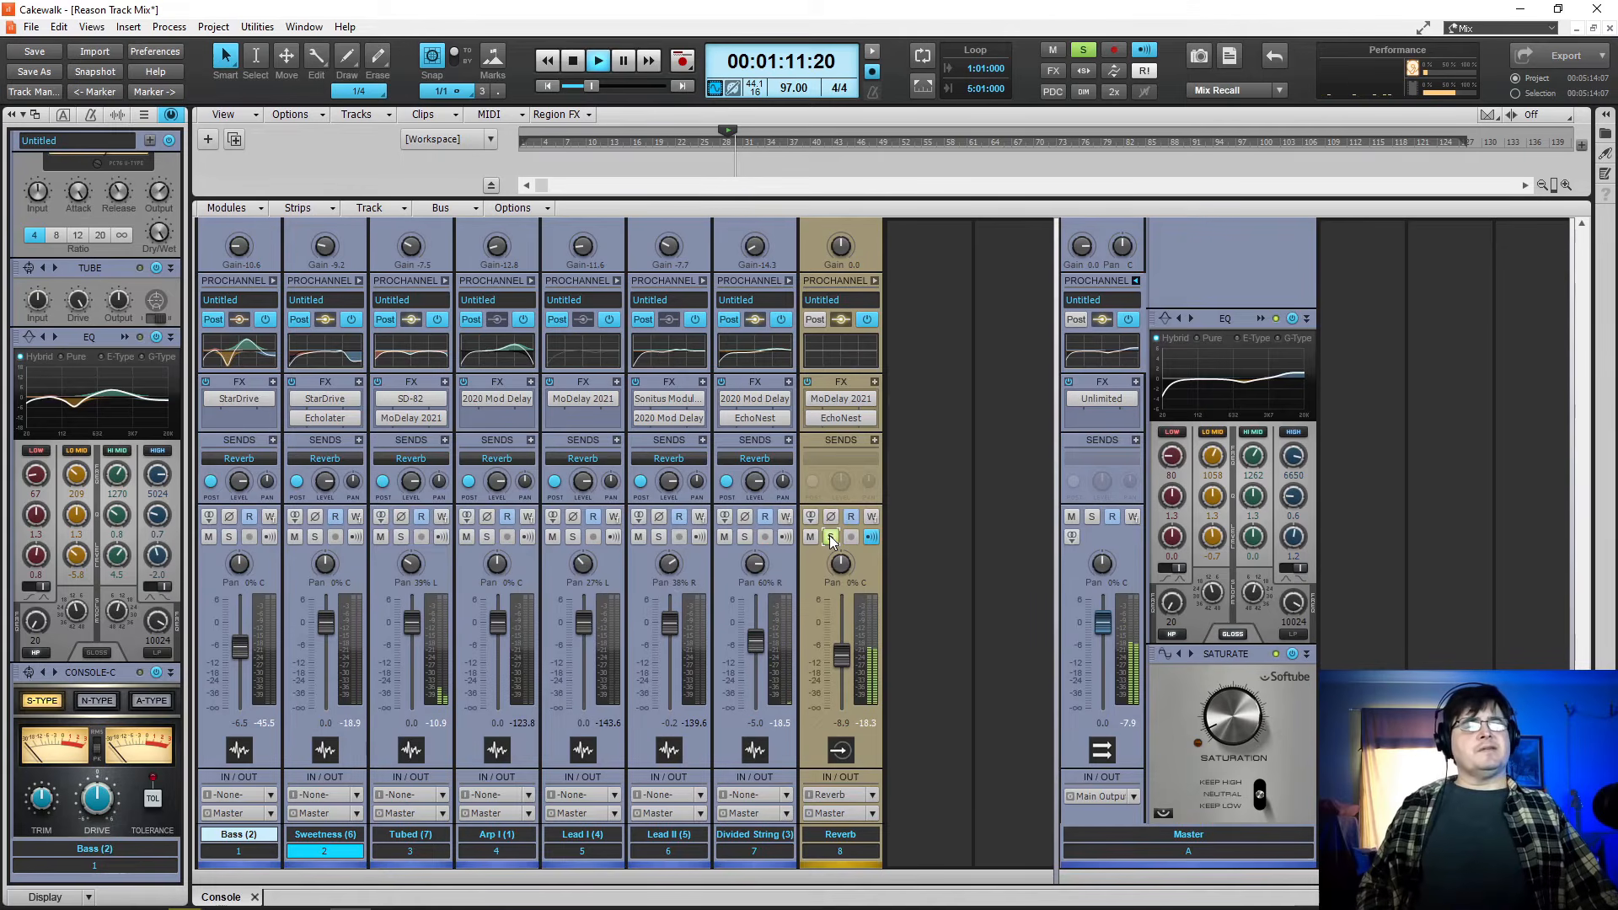
{"action": "key", "text": "space"}
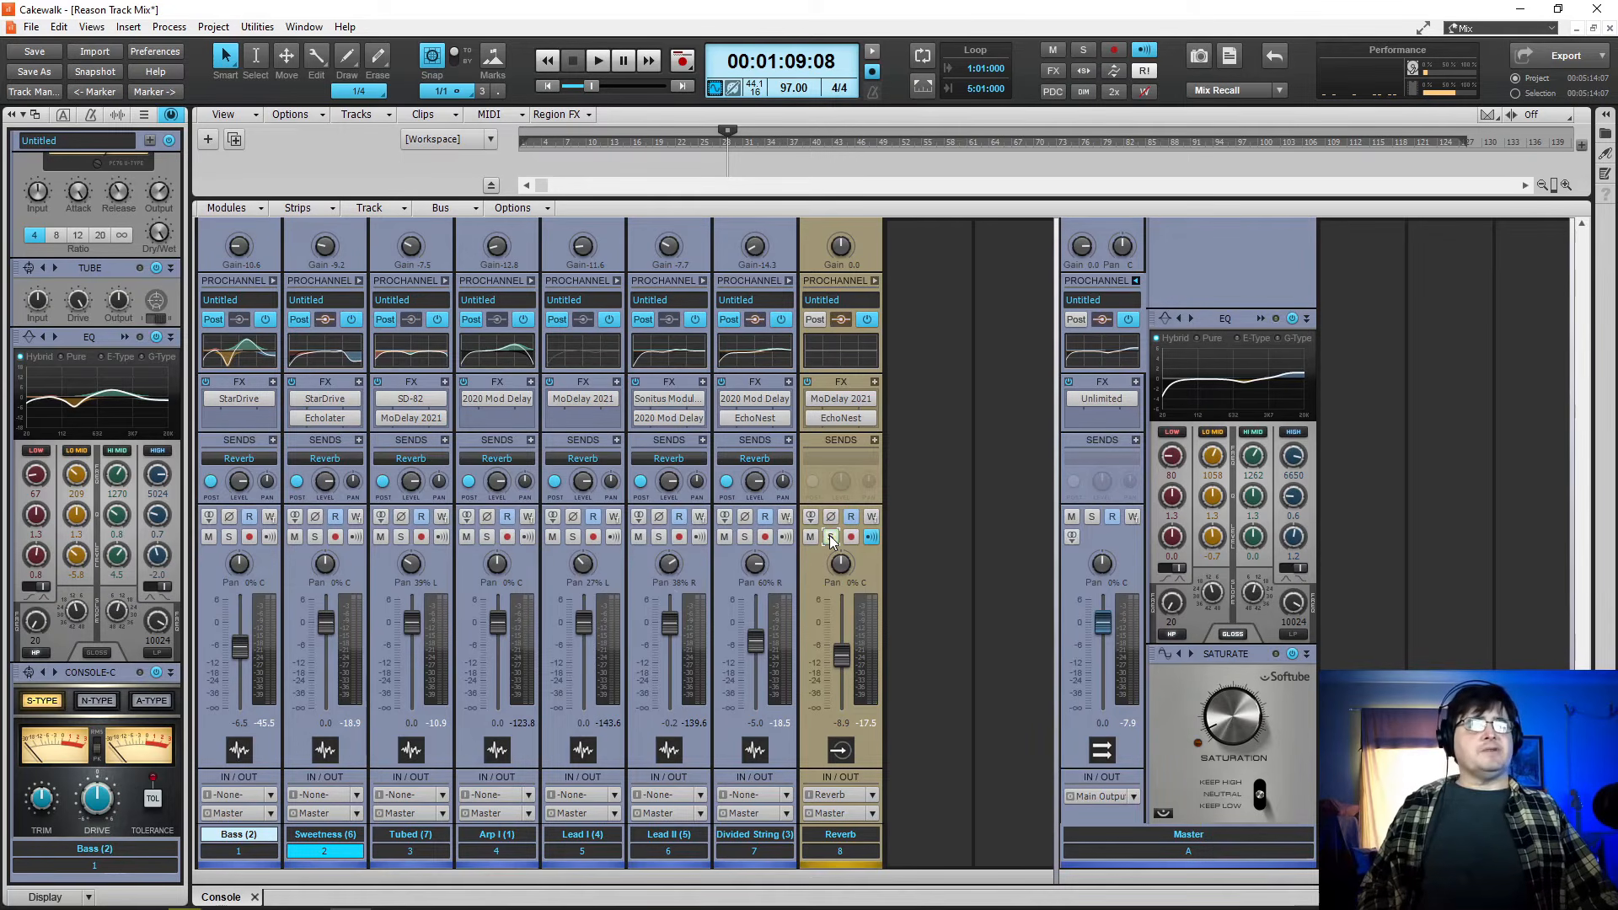
{"action": "key", "text": "space"}
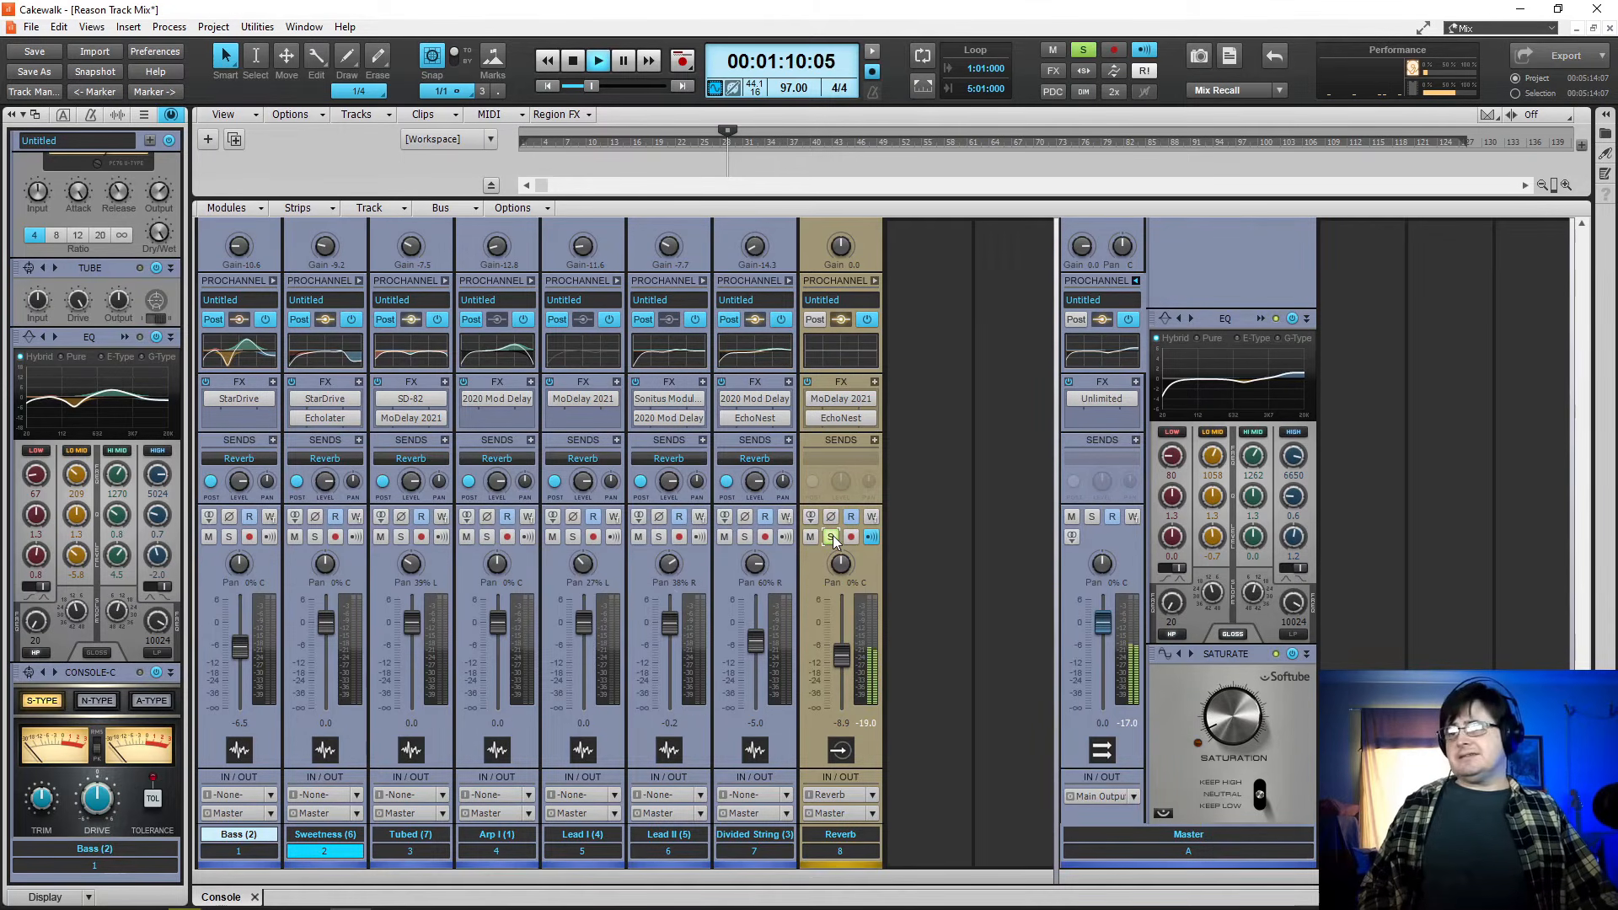
{"action": "key", "text": "space"}
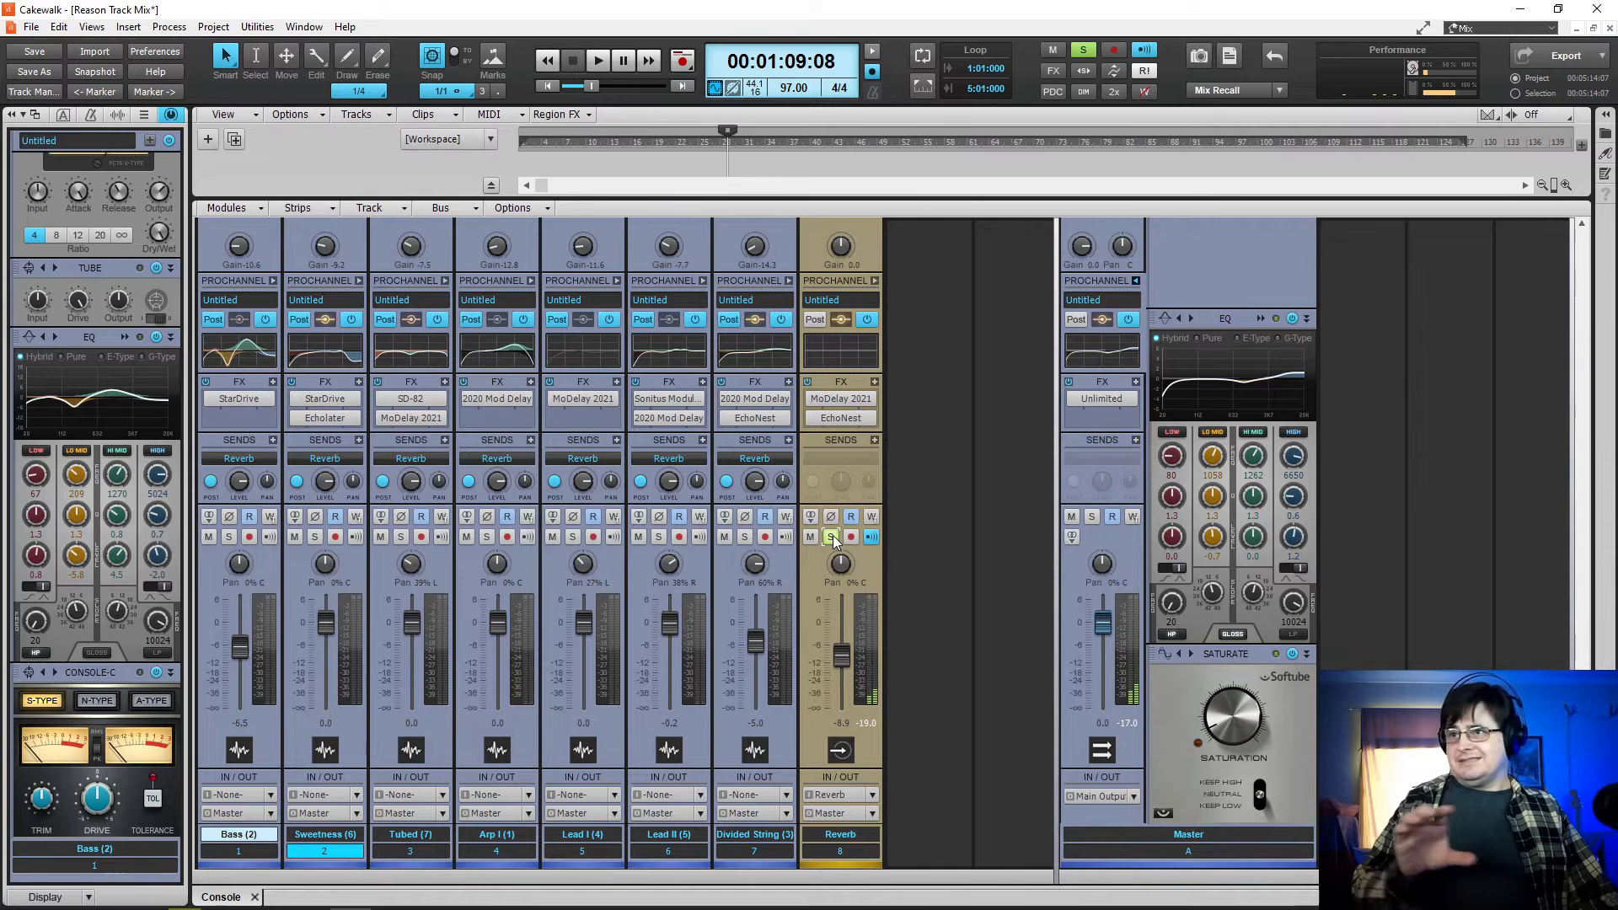
{"action": "key", "text": "space"}
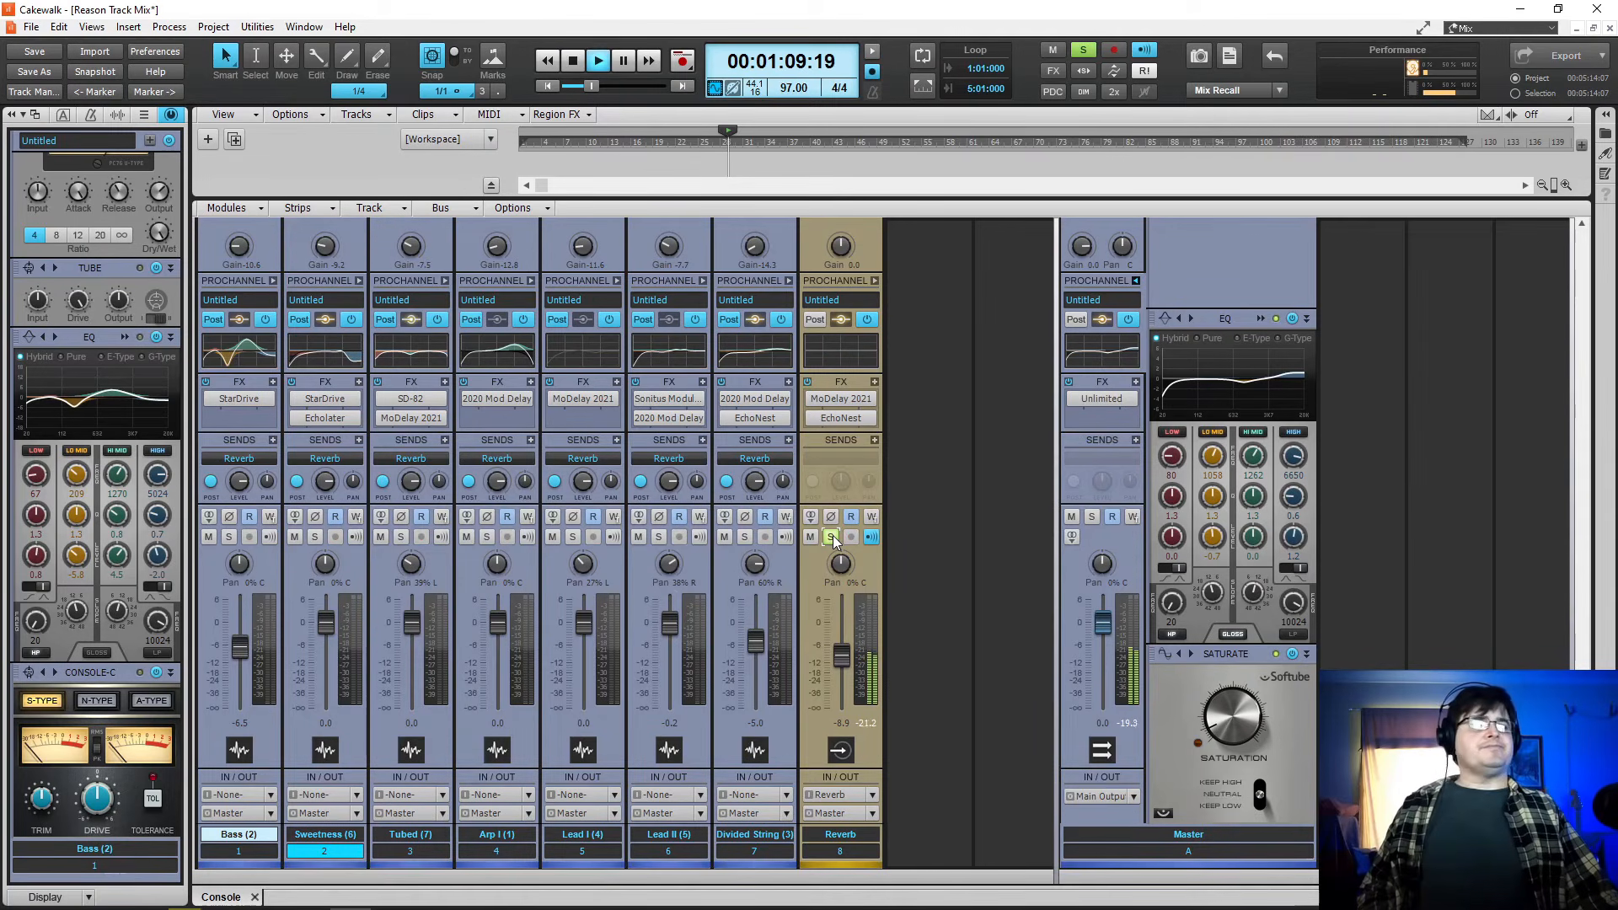
{"action": "left_click", "coordinate": [831, 537]}
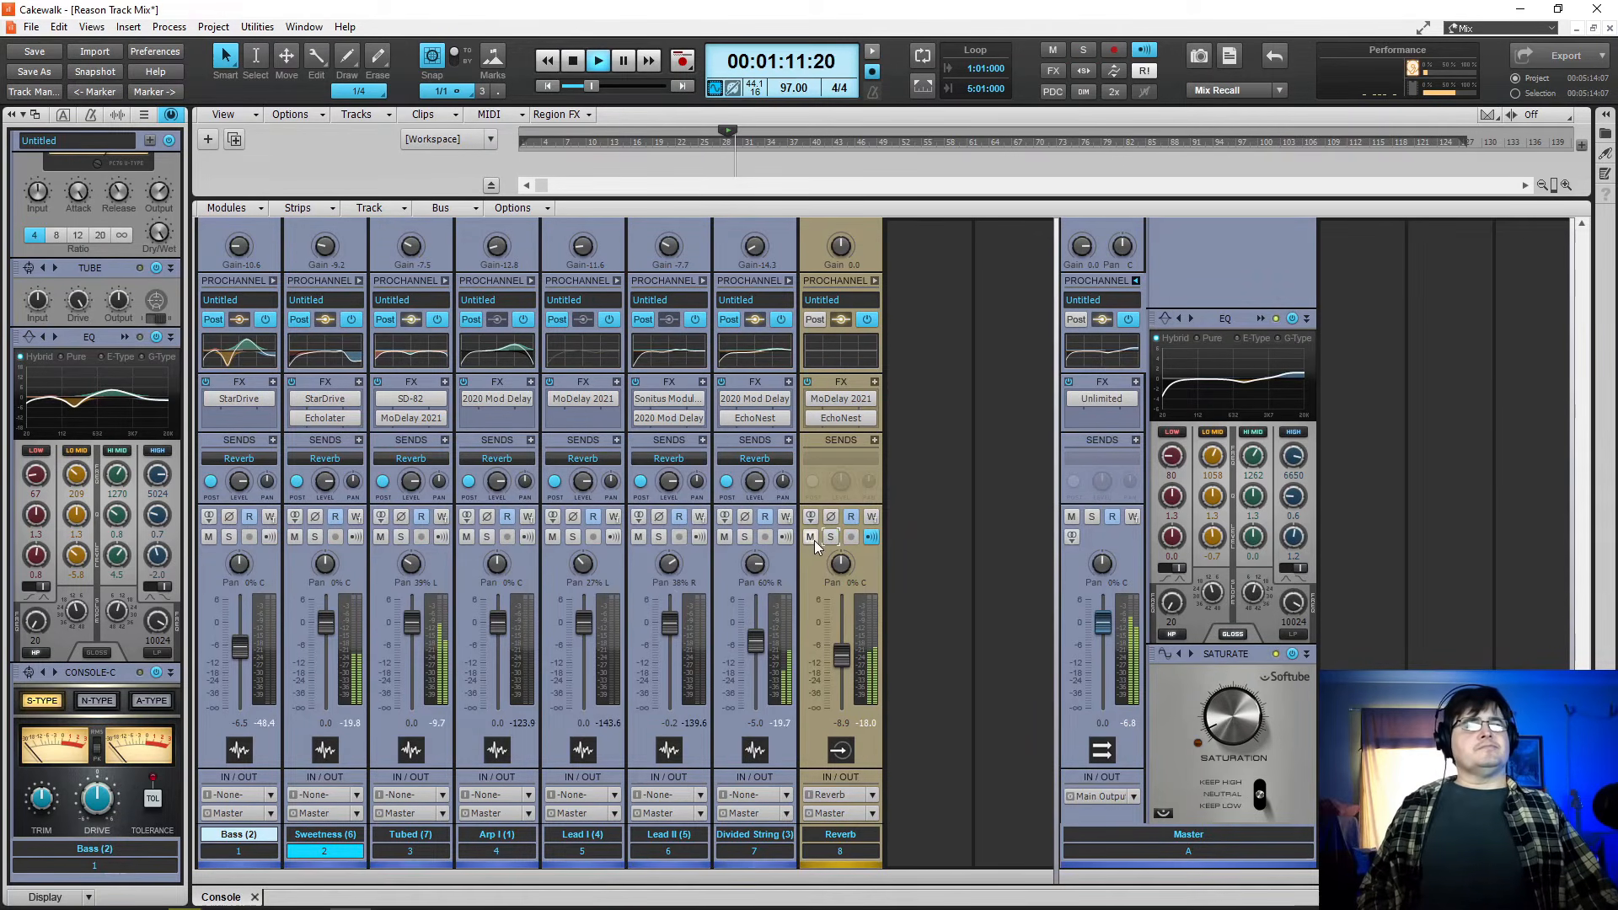
- Compare the playing mix with the Reverb track muted and unmuted, leave it muted, and stop playback
{"action": "left_click", "coordinate": [810, 538]}
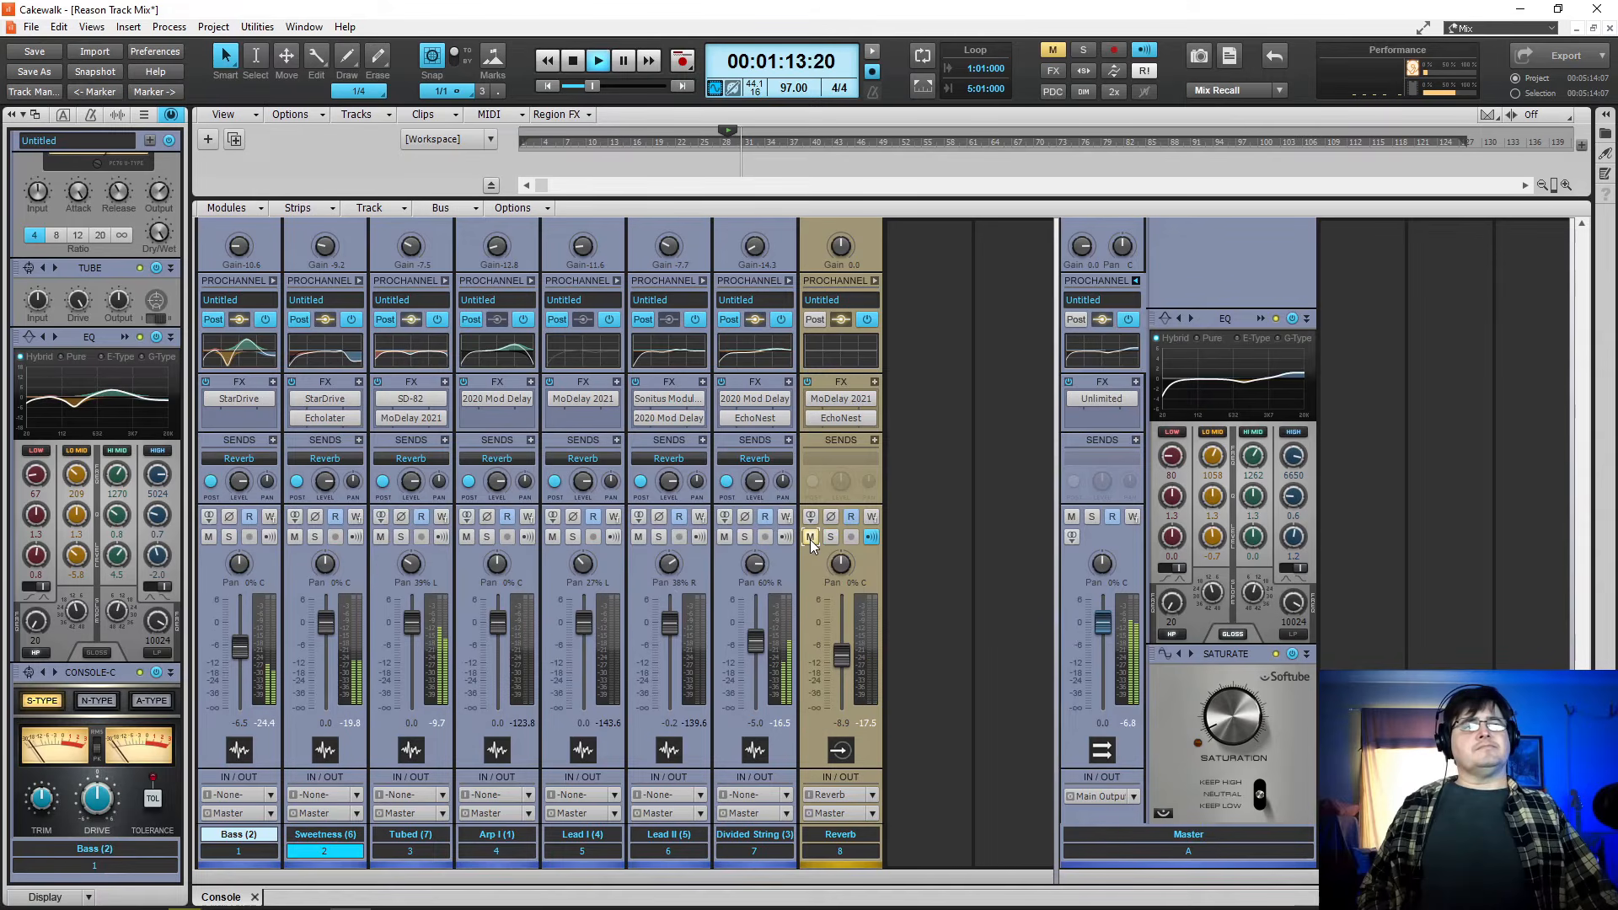
{"action": "left_click", "coordinate": [810, 538]}
{"action": "left_click", "coordinate": [810, 539]}
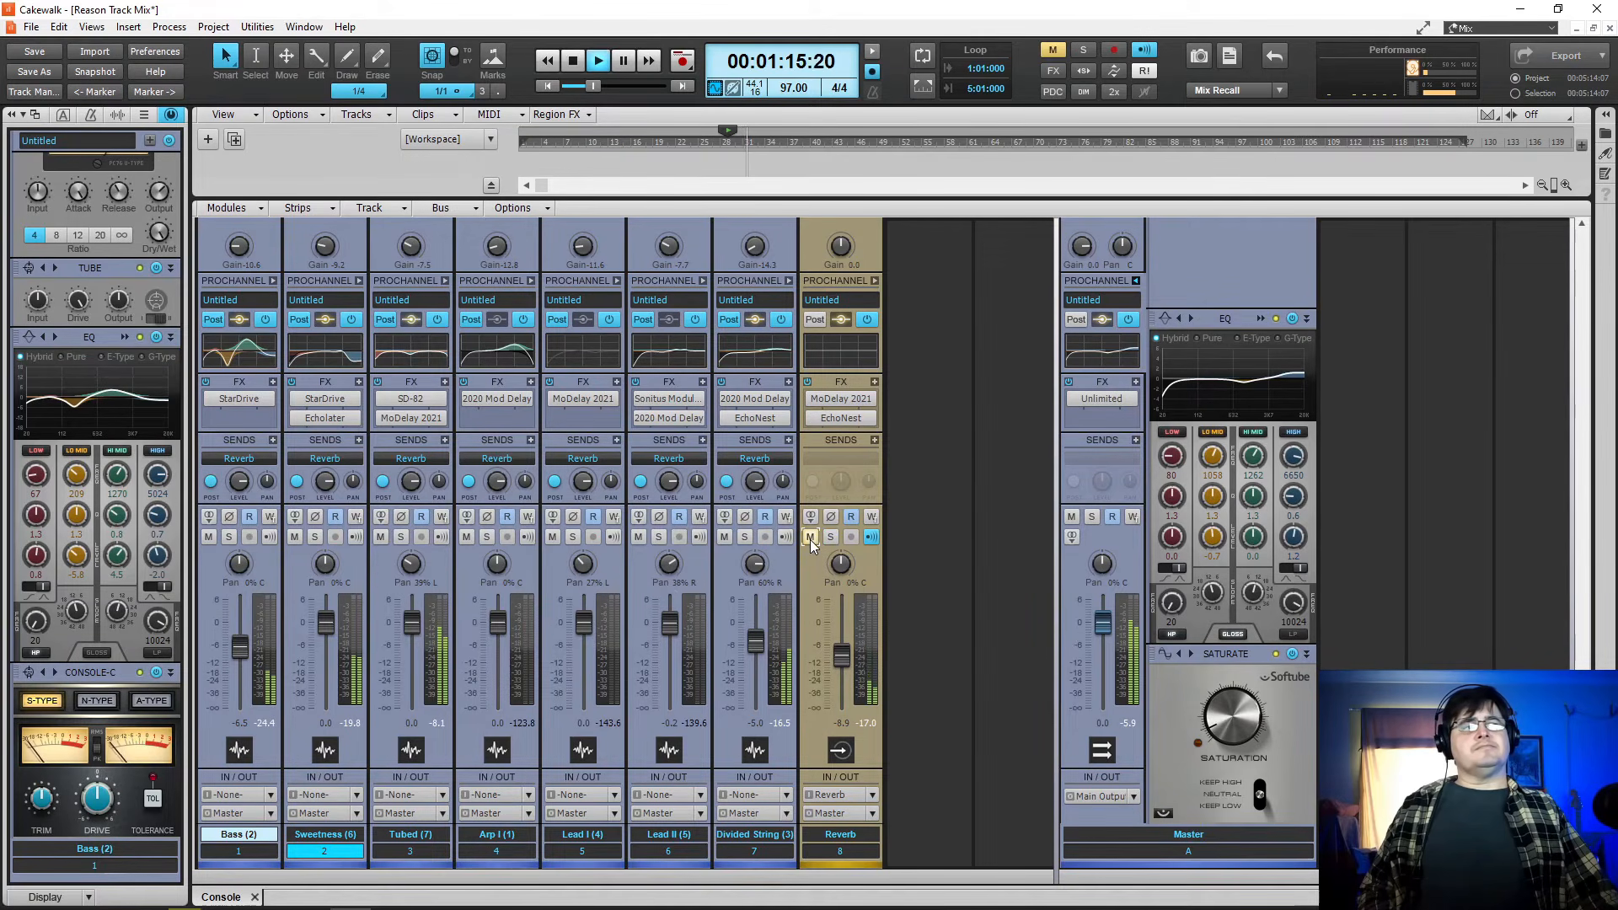
{"action": "left_click", "coordinate": [811, 539]}
{"action": "left_click", "coordinate": [810, 539]}
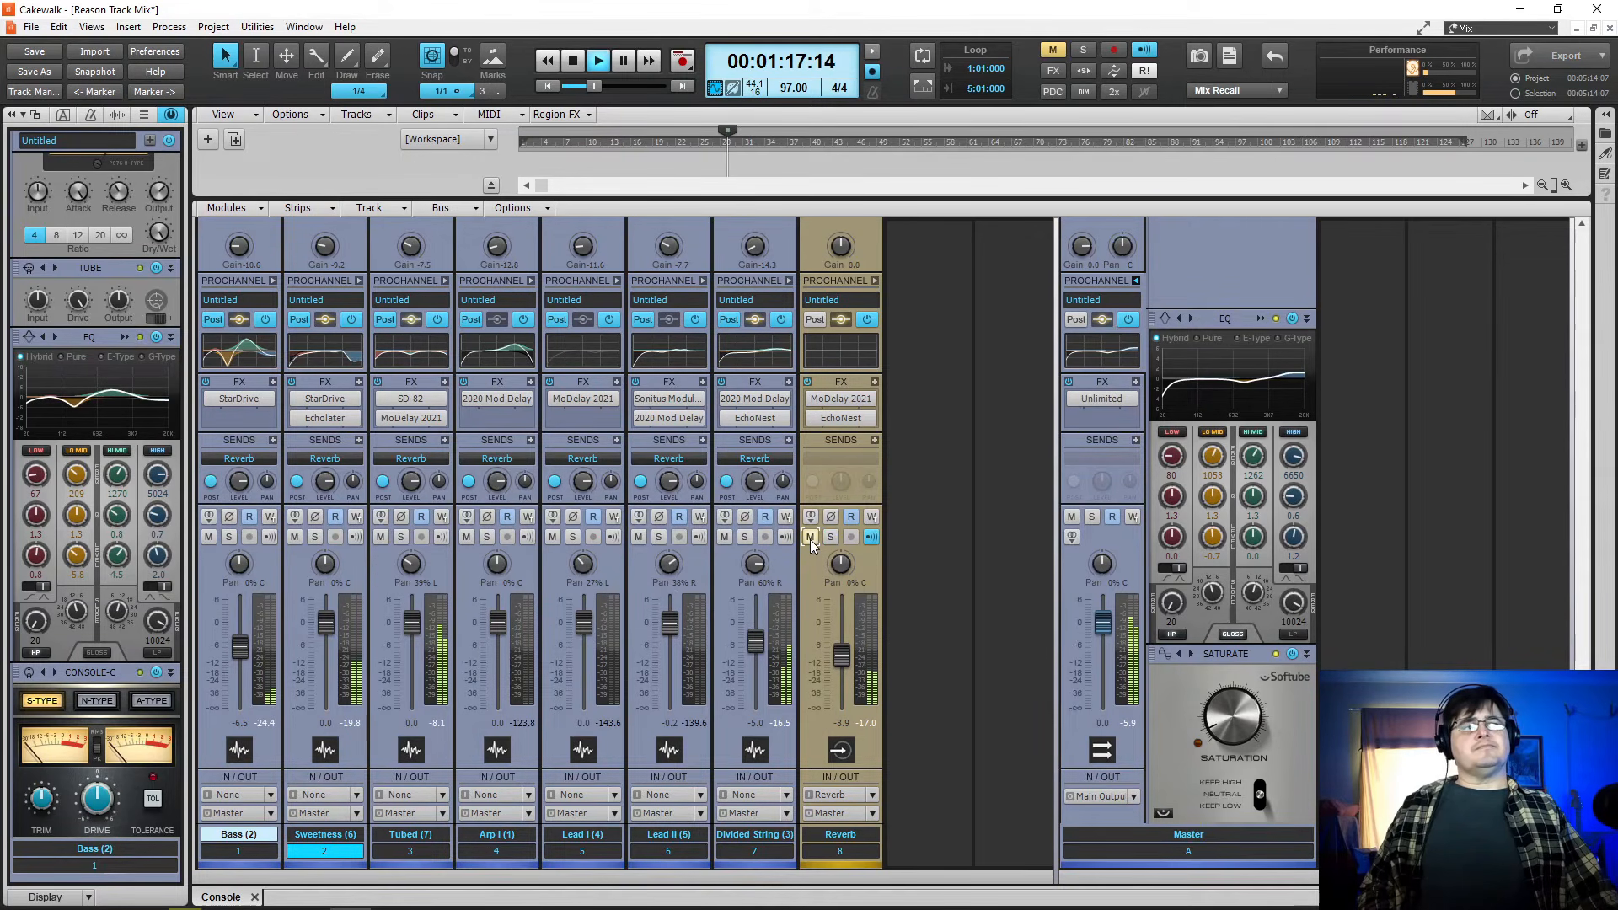
{"action": "key", "text": "space"}
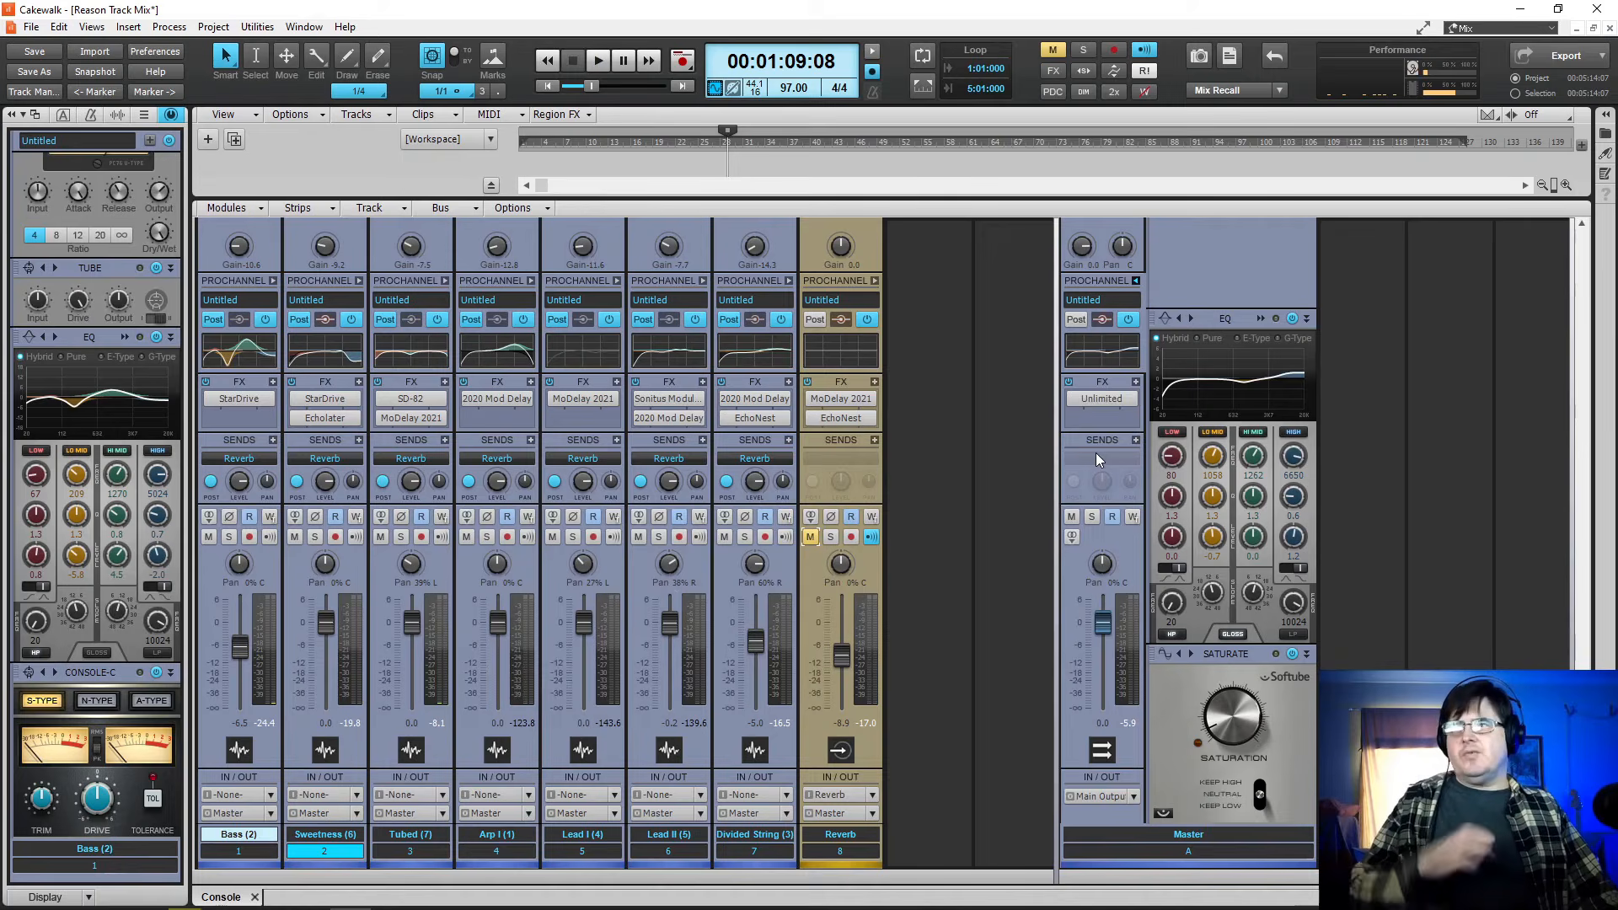
- Examine the Unlimited limiter on the Master bus while playing the song from 00:02:01:07, and close its window
{"action": "double_click", "coordinate": [1104, 400]}
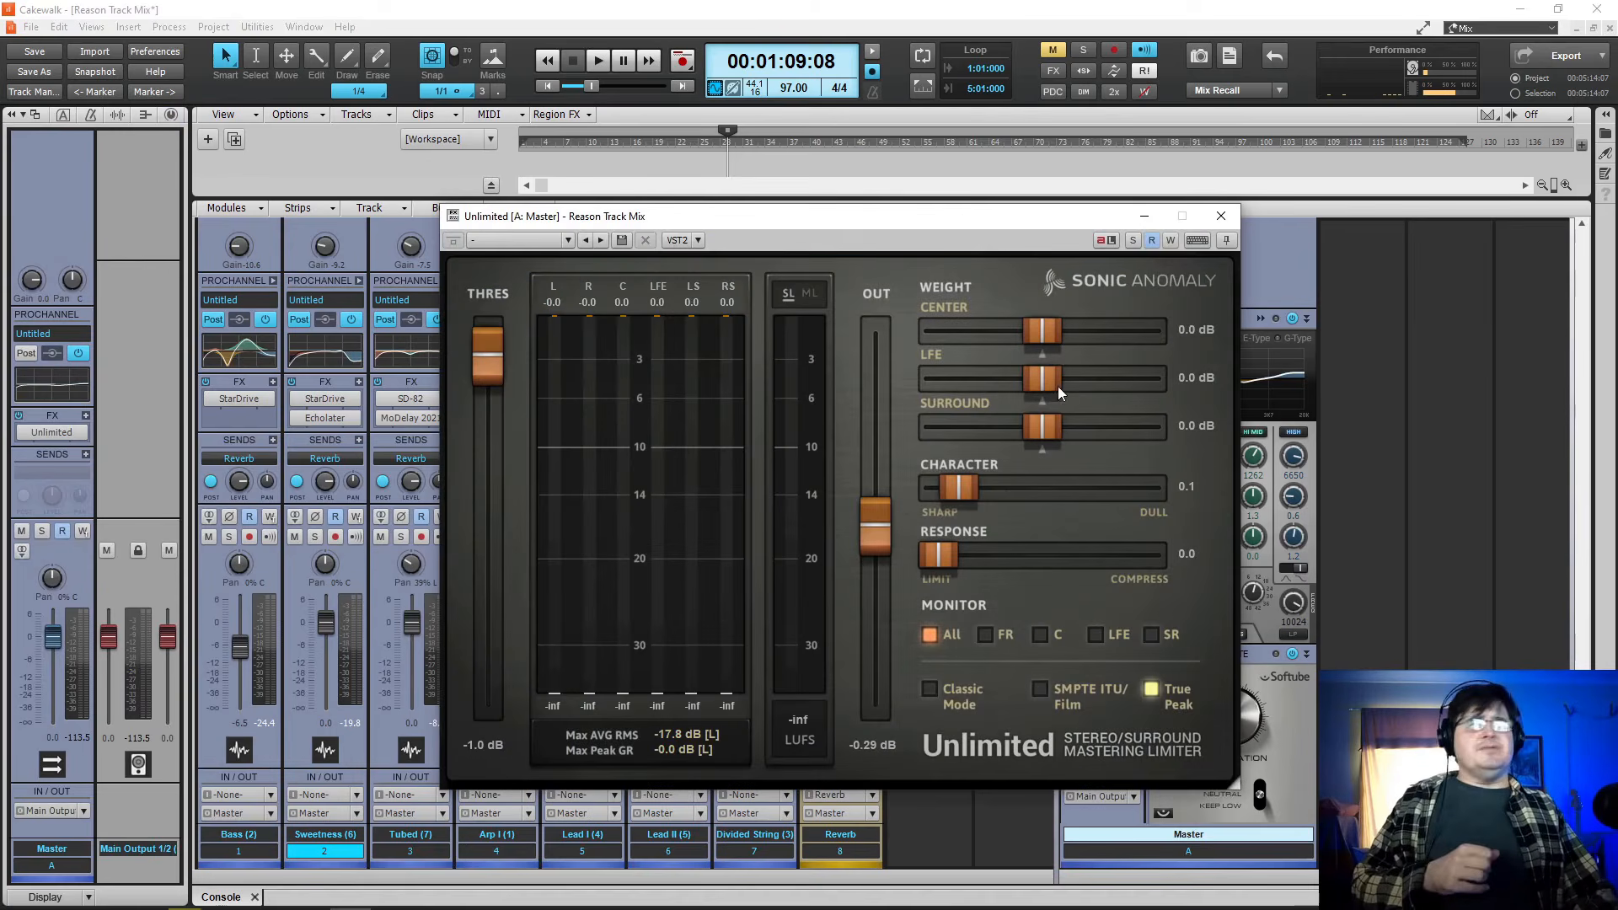
{"action": "left_click_drag", "start_coordinate": [834, 226], "coordinate": [633, 153]}
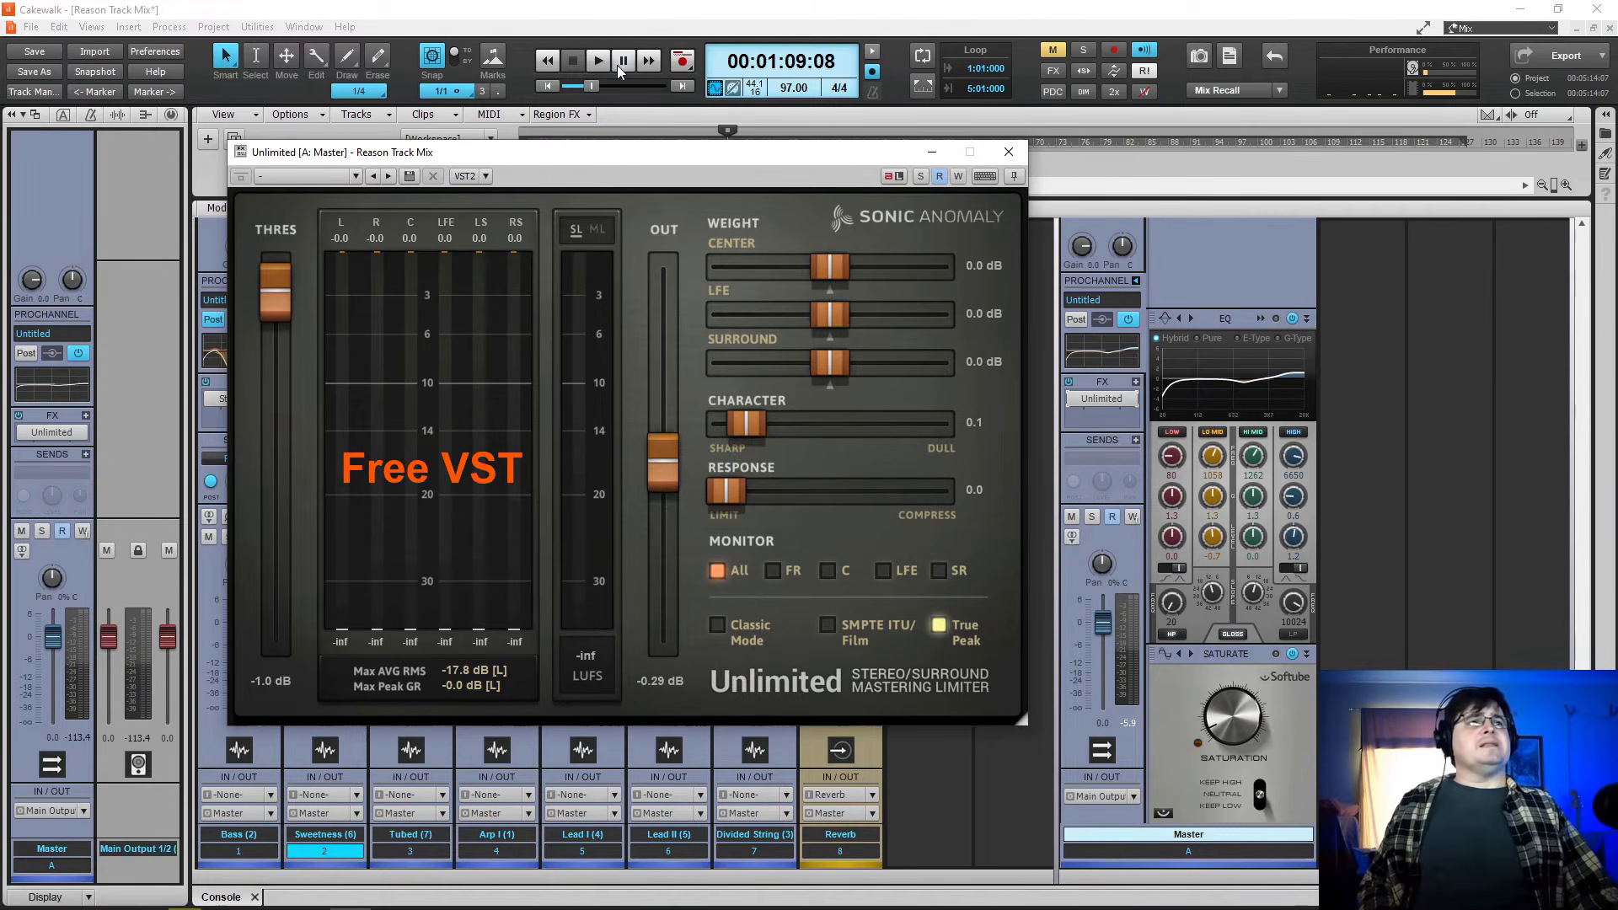
{"action": "left_click", "coordinate": [621, 86]}
{"action": "left_click_drag", "start_coordinate": [592, 86], "coordinate": [608, 86]}
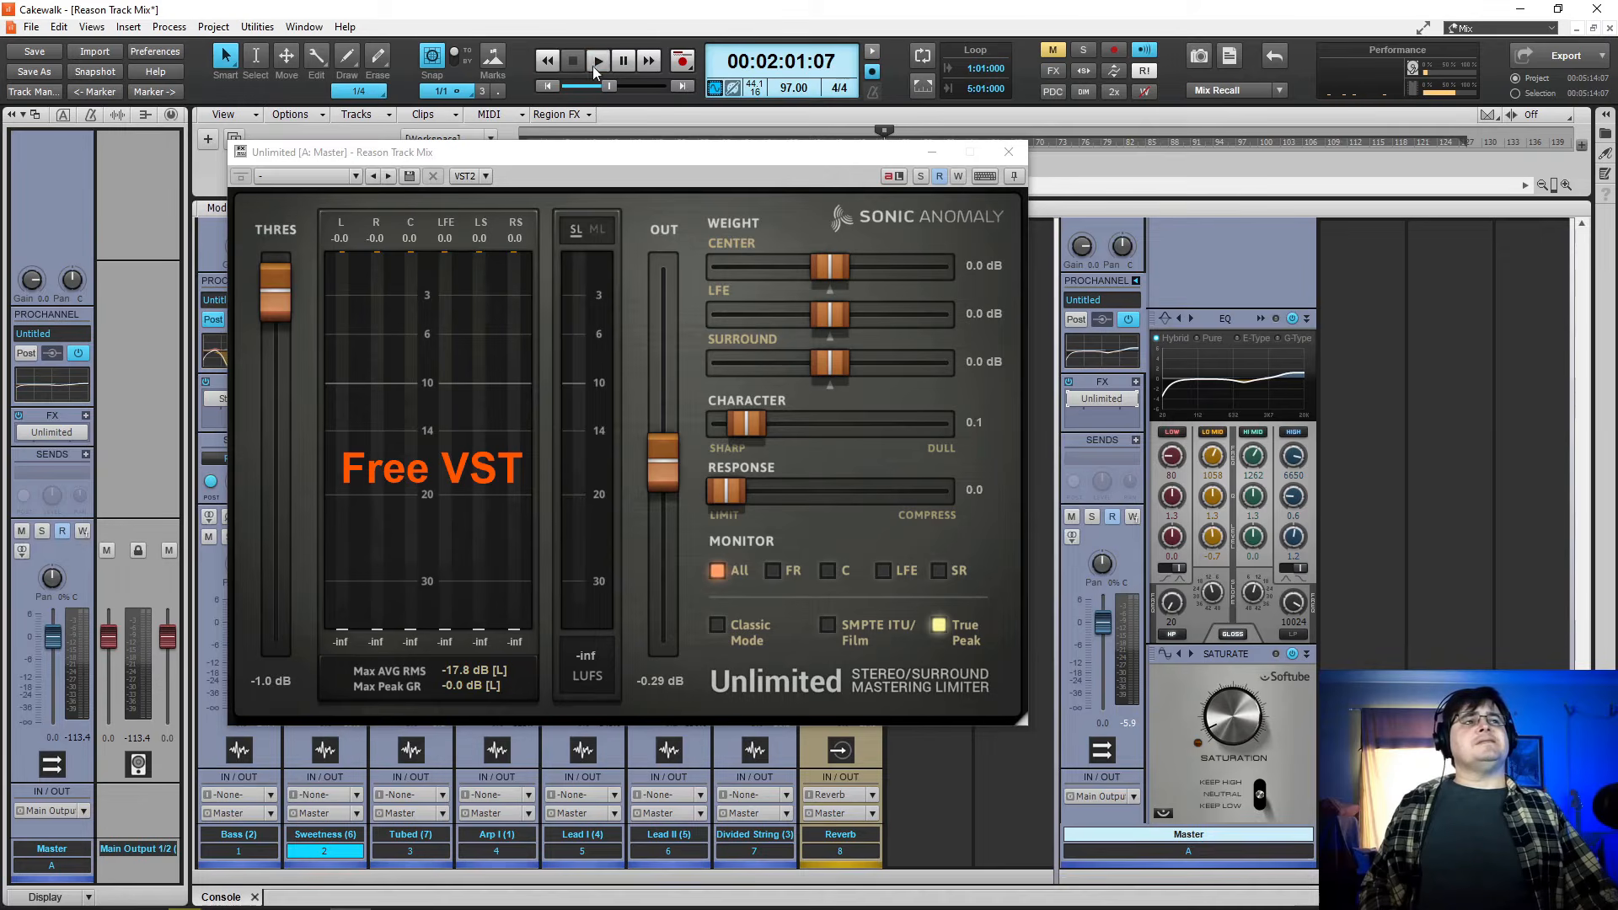
{"action": "left_click", "coordinate": [595, 64]}
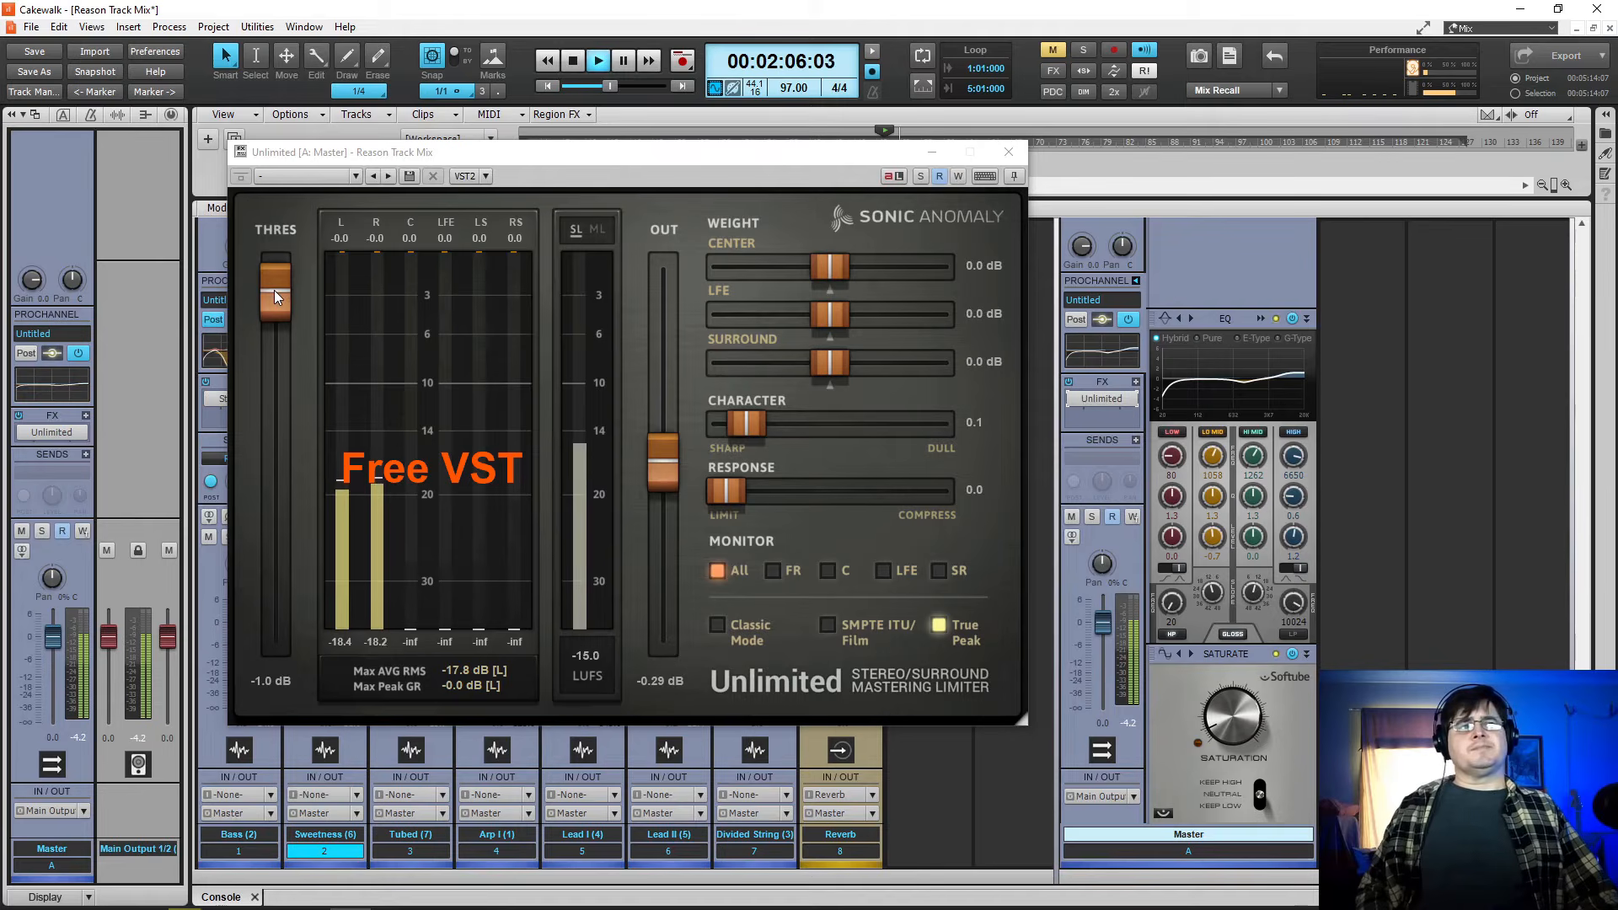
{"action": "key", "text": "space"}
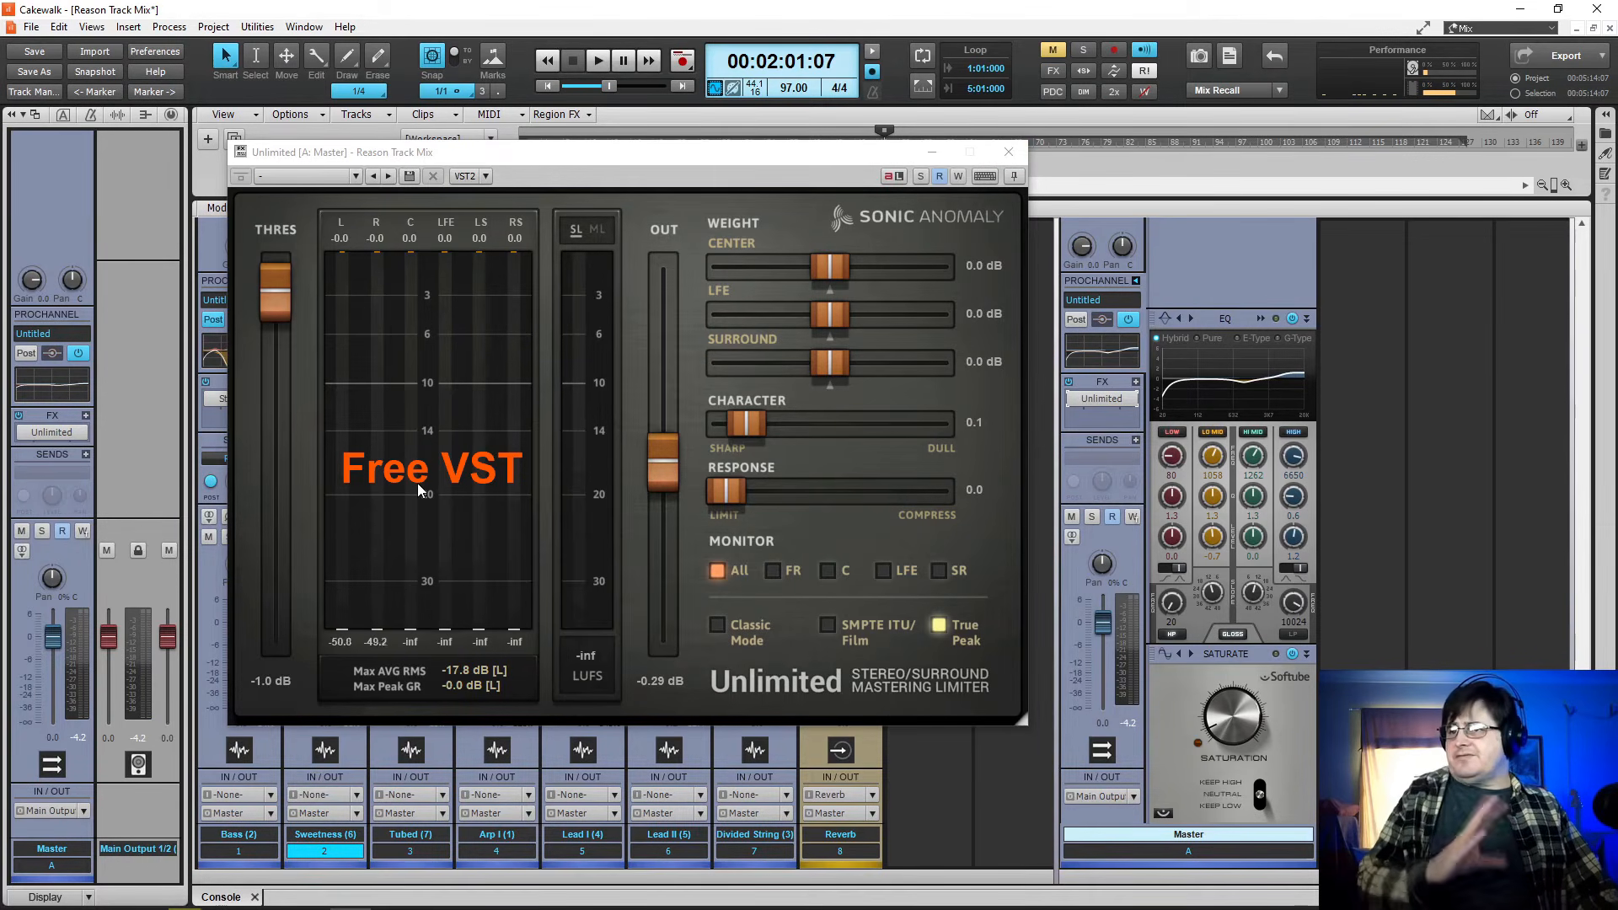
{"action": "left_click", "coordinate": [1008, 152]}
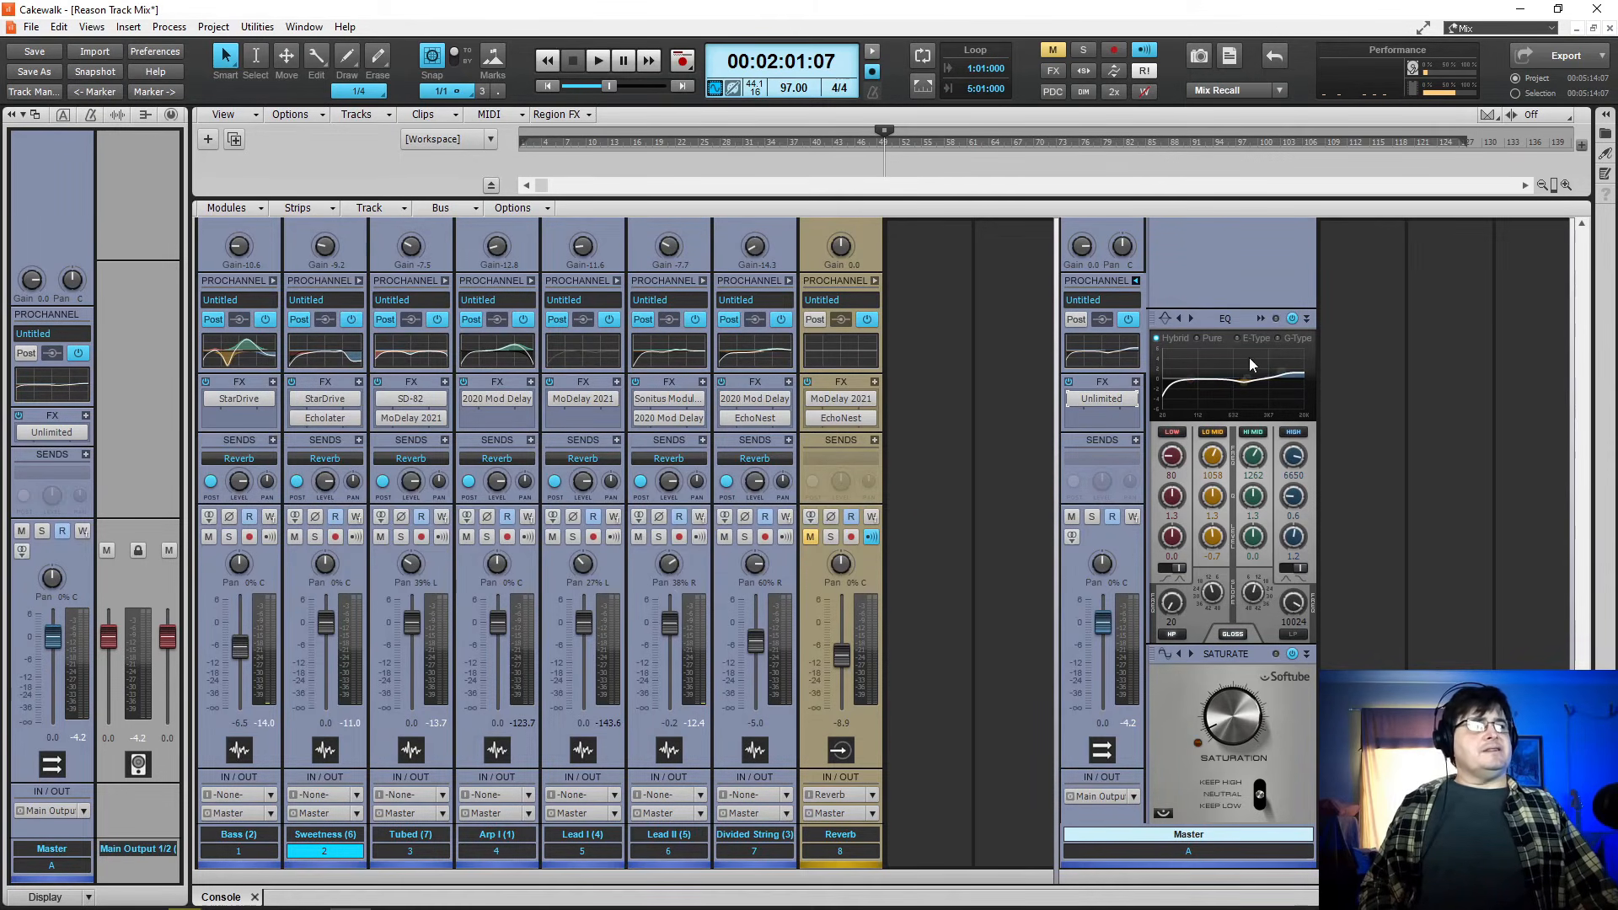
- View the Master bus equalizer enlarged, close it, and listen to the mix before stopping playback
{"action": "left_click", "coordinate": [1260, 318]}
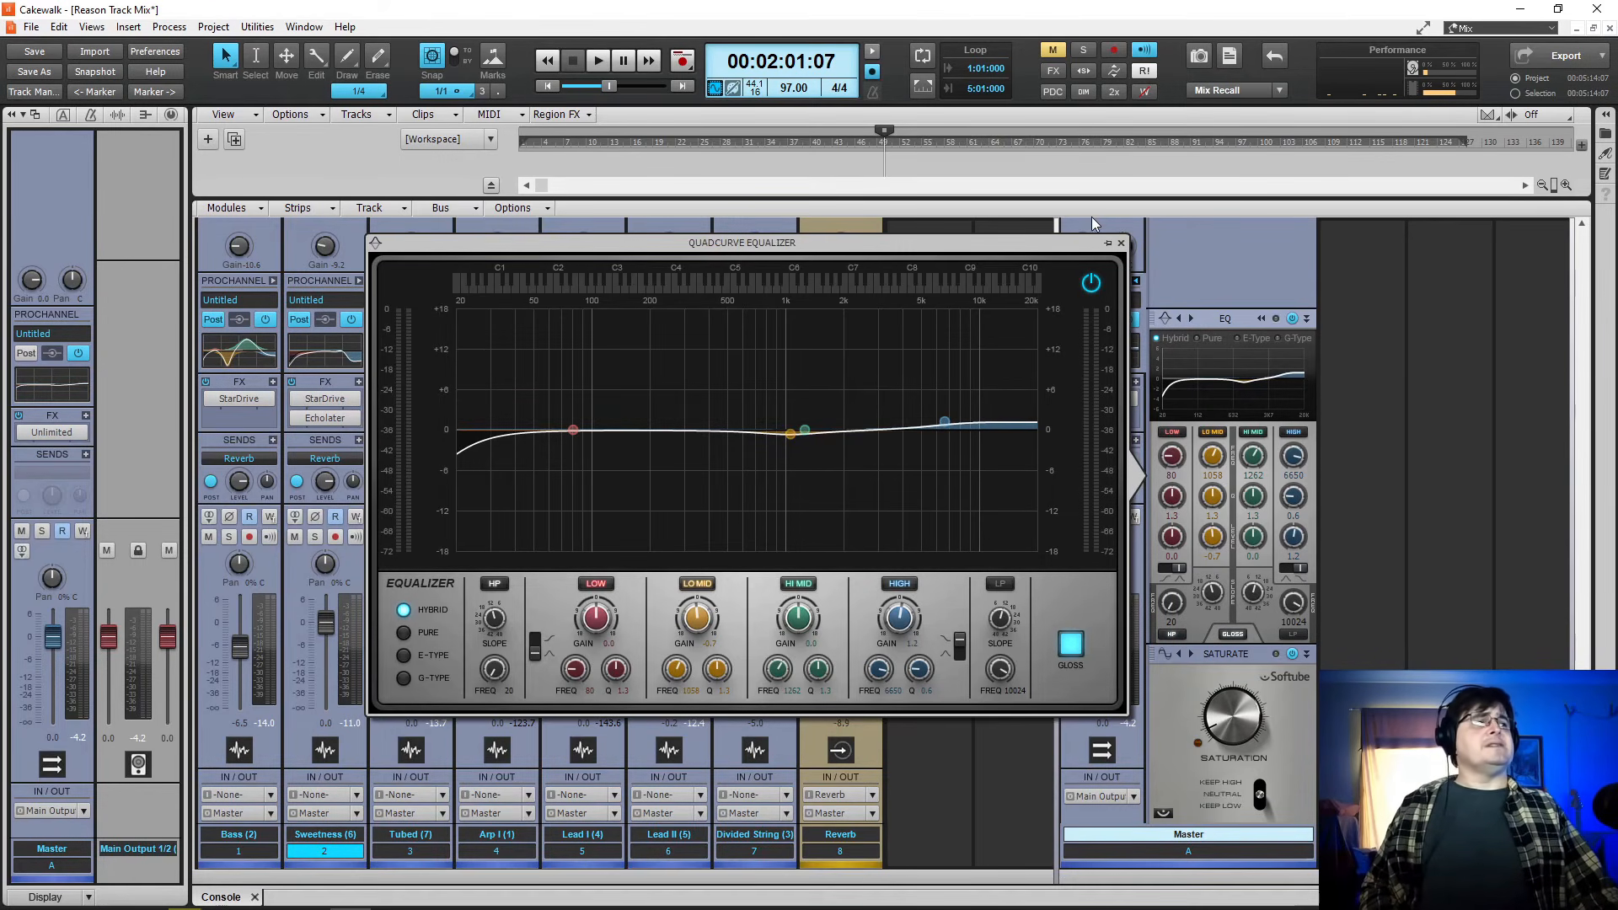
{"action": "left_click", "coordinate": [1121, 243]}
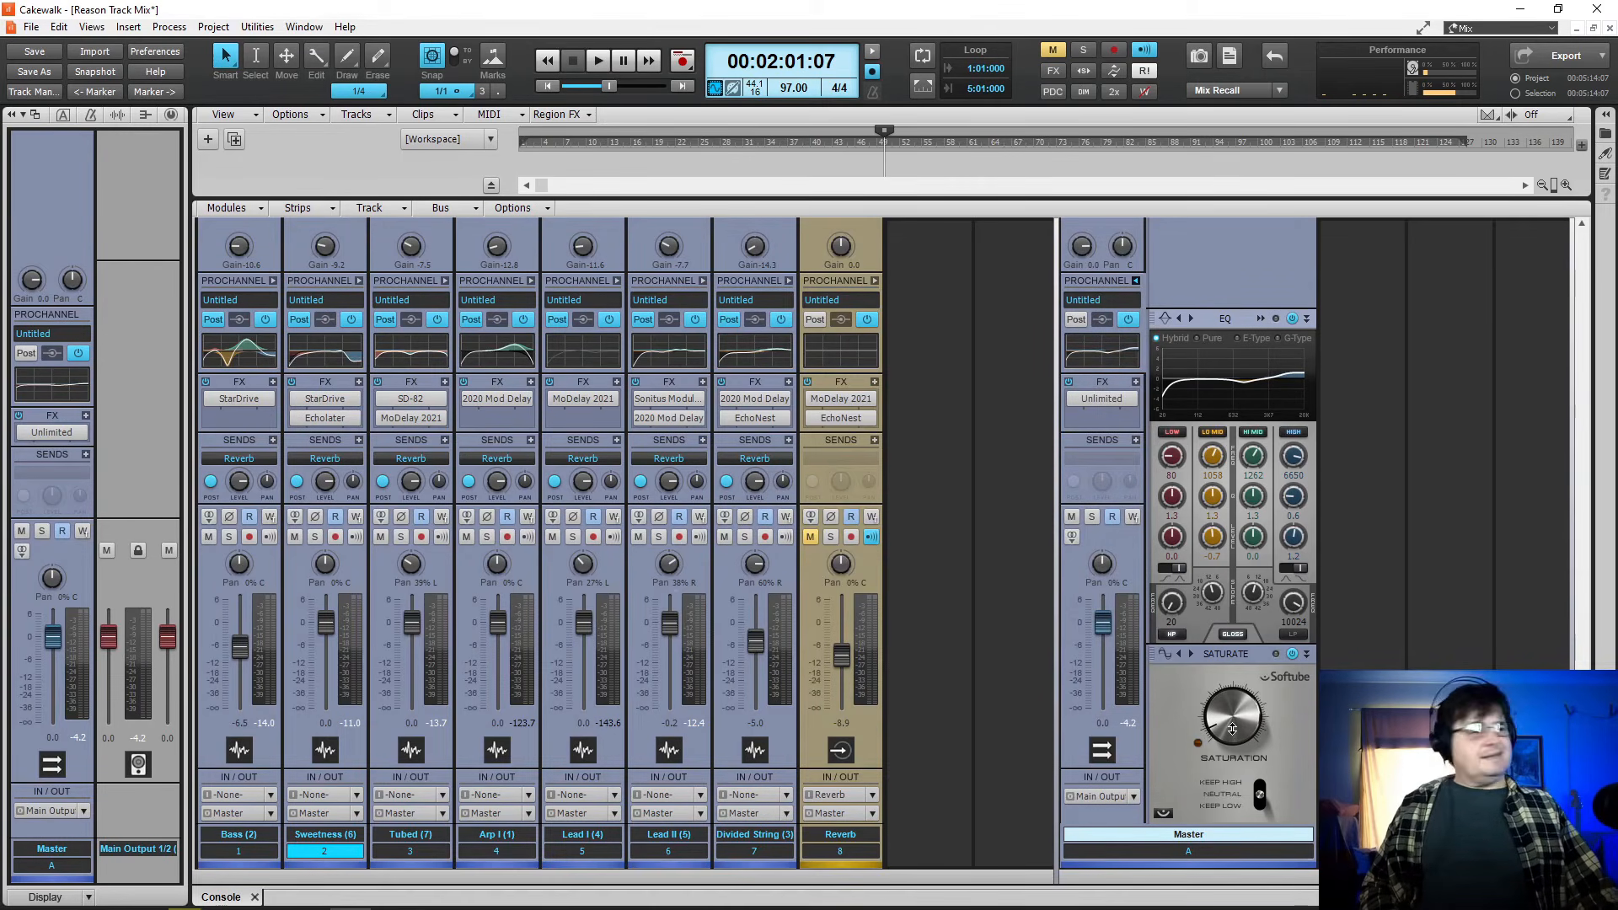
{"action": "key", "text": "space"}
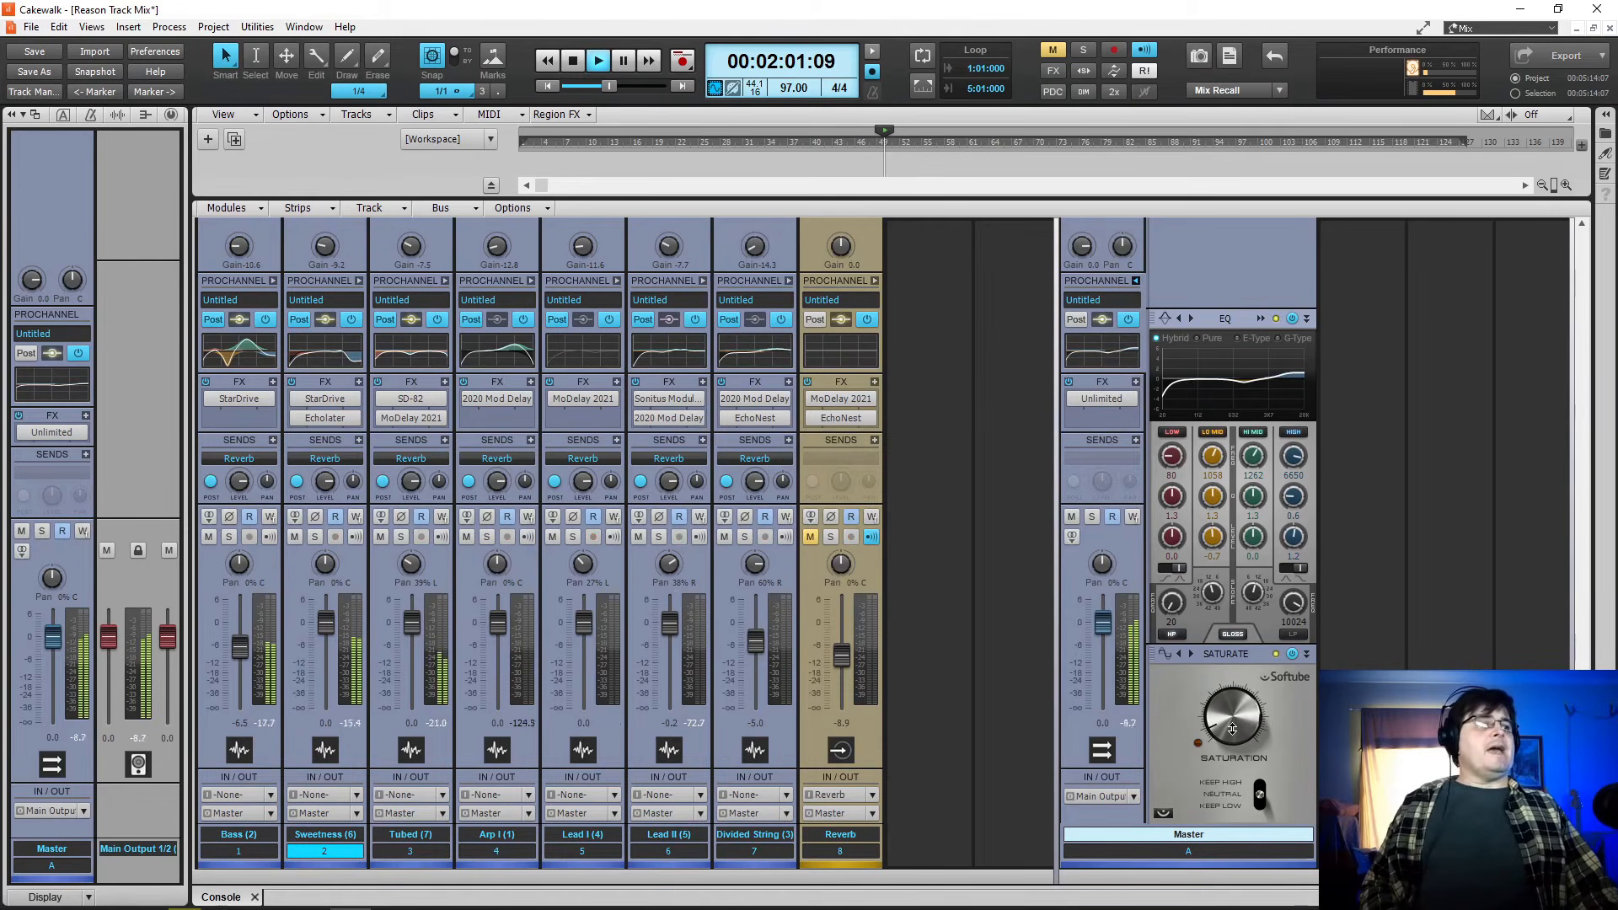
{"action": "key", "text": "space"}
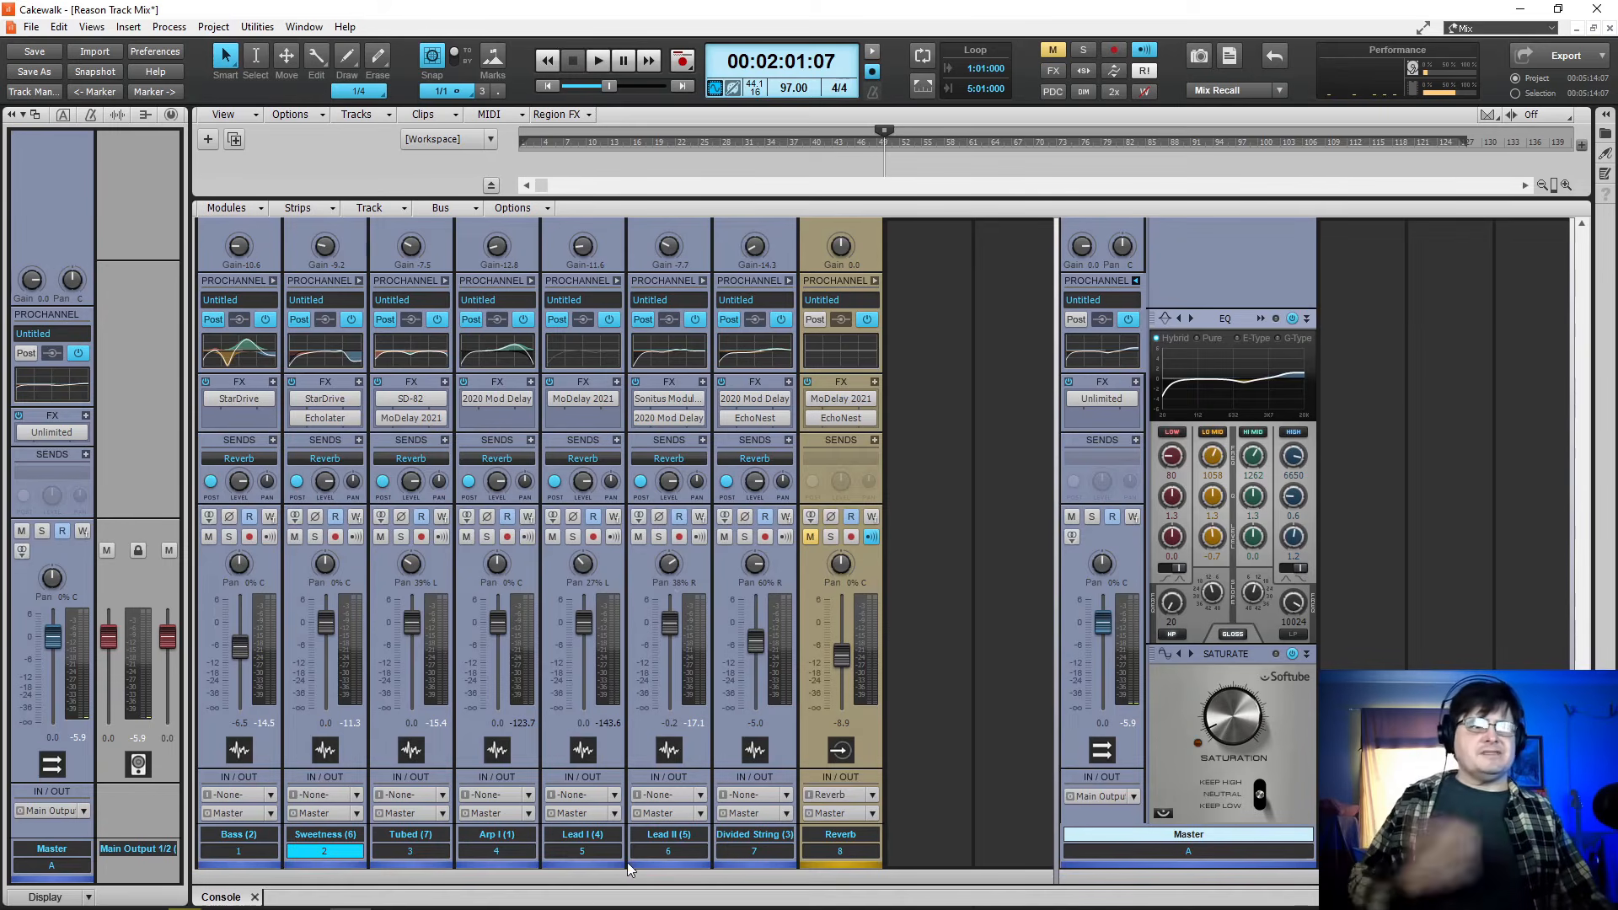
- Select the Lead I (4) track and show its ProChannel modules in the Inspector
{"action": "left_click", "coordinate": [595, 852]}
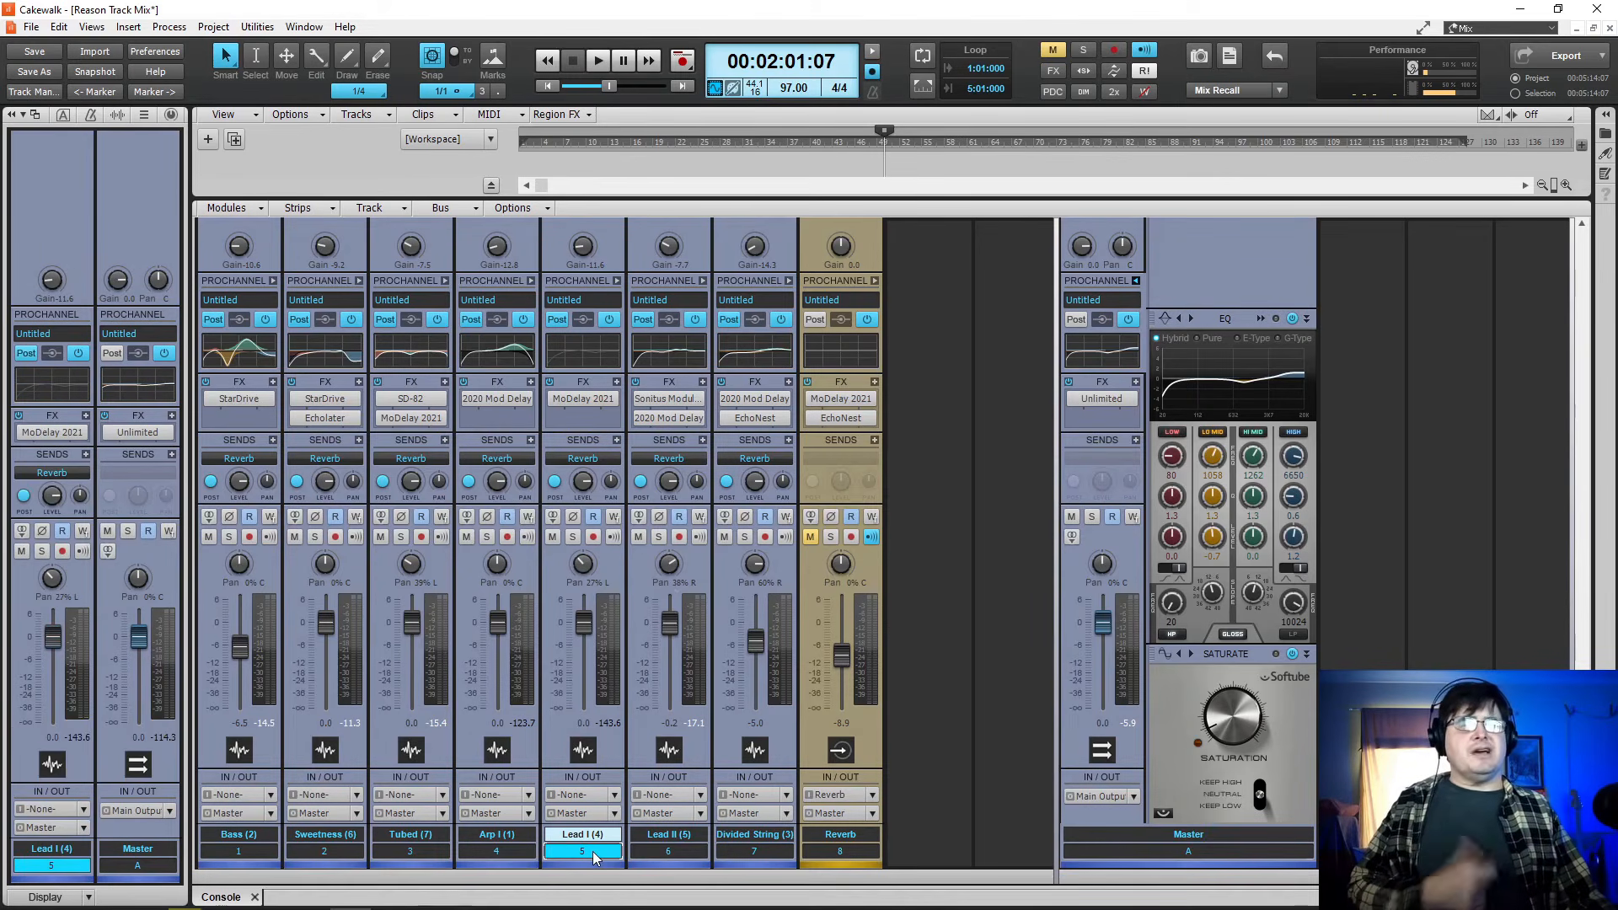
{"action": "left_click", "coordinate": [172, 115]}
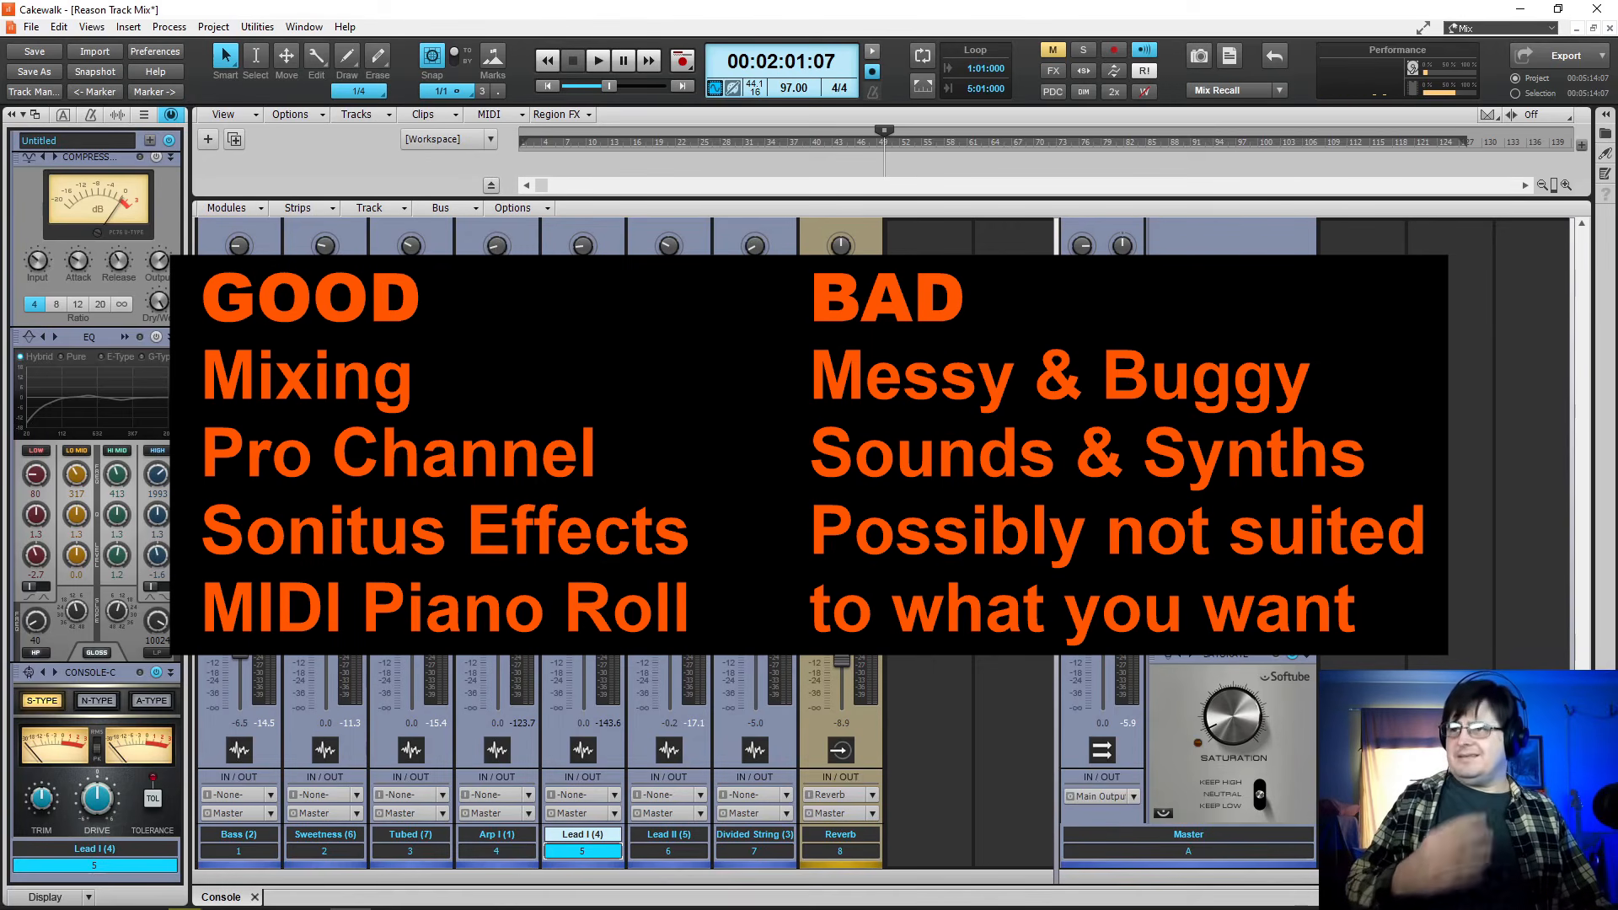
- Hide the Input Gain/Pan module on the Console strips and show it again
{"action": "left_click", "coordinate": [252, 211]}
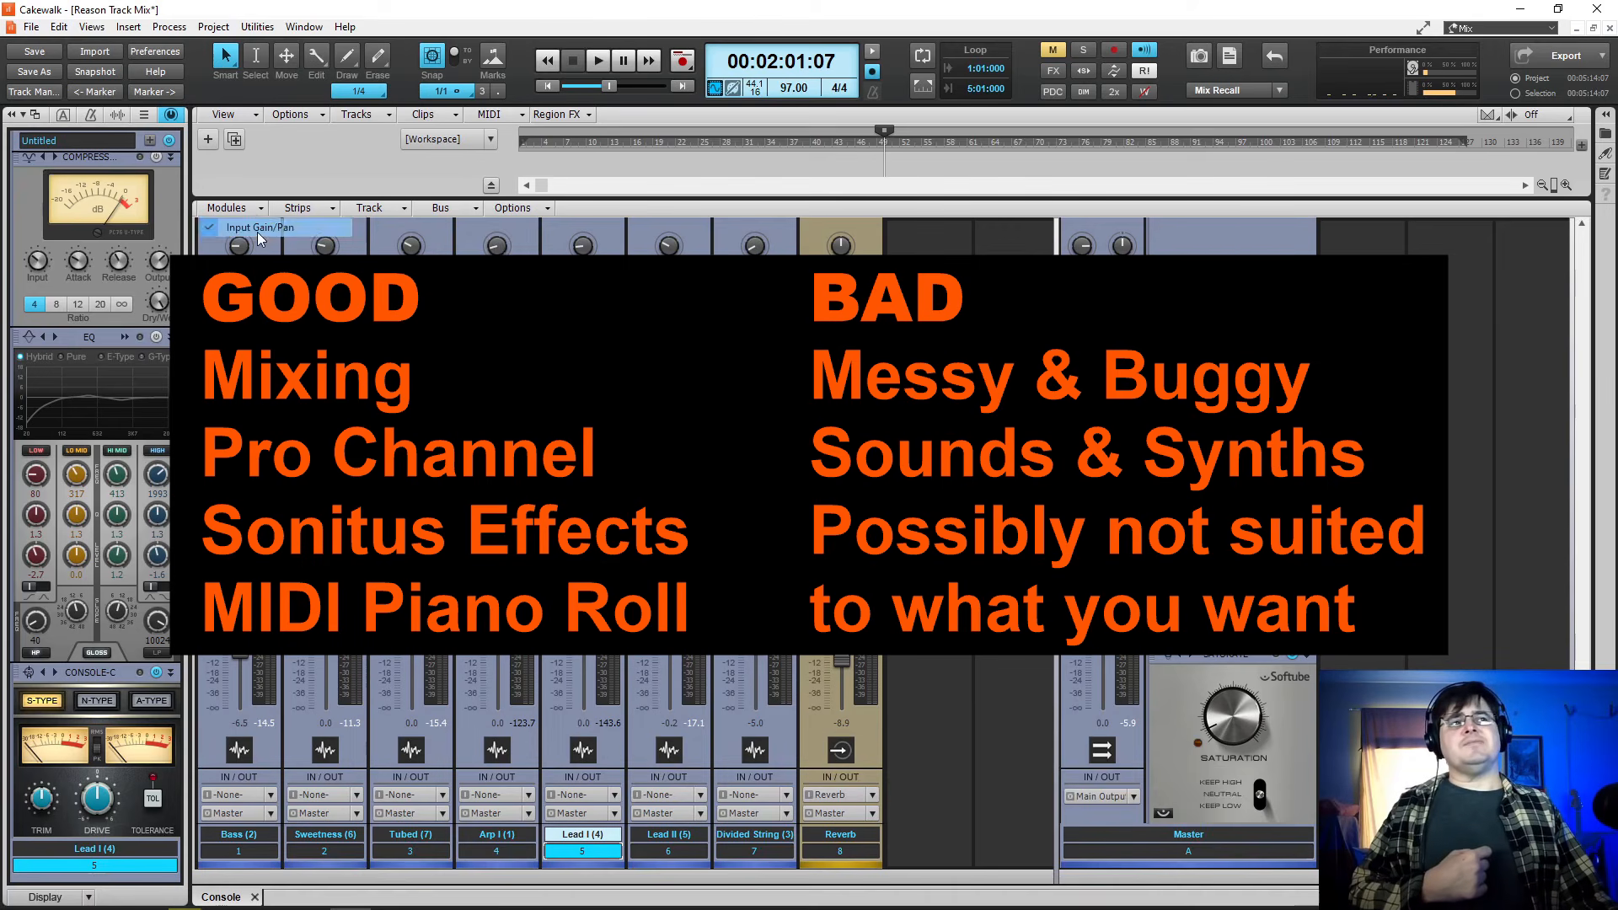
{"action": "left_click", "coordinate": [256, 231]}
{"action": "left_click", "coordinate": [261, 207]}
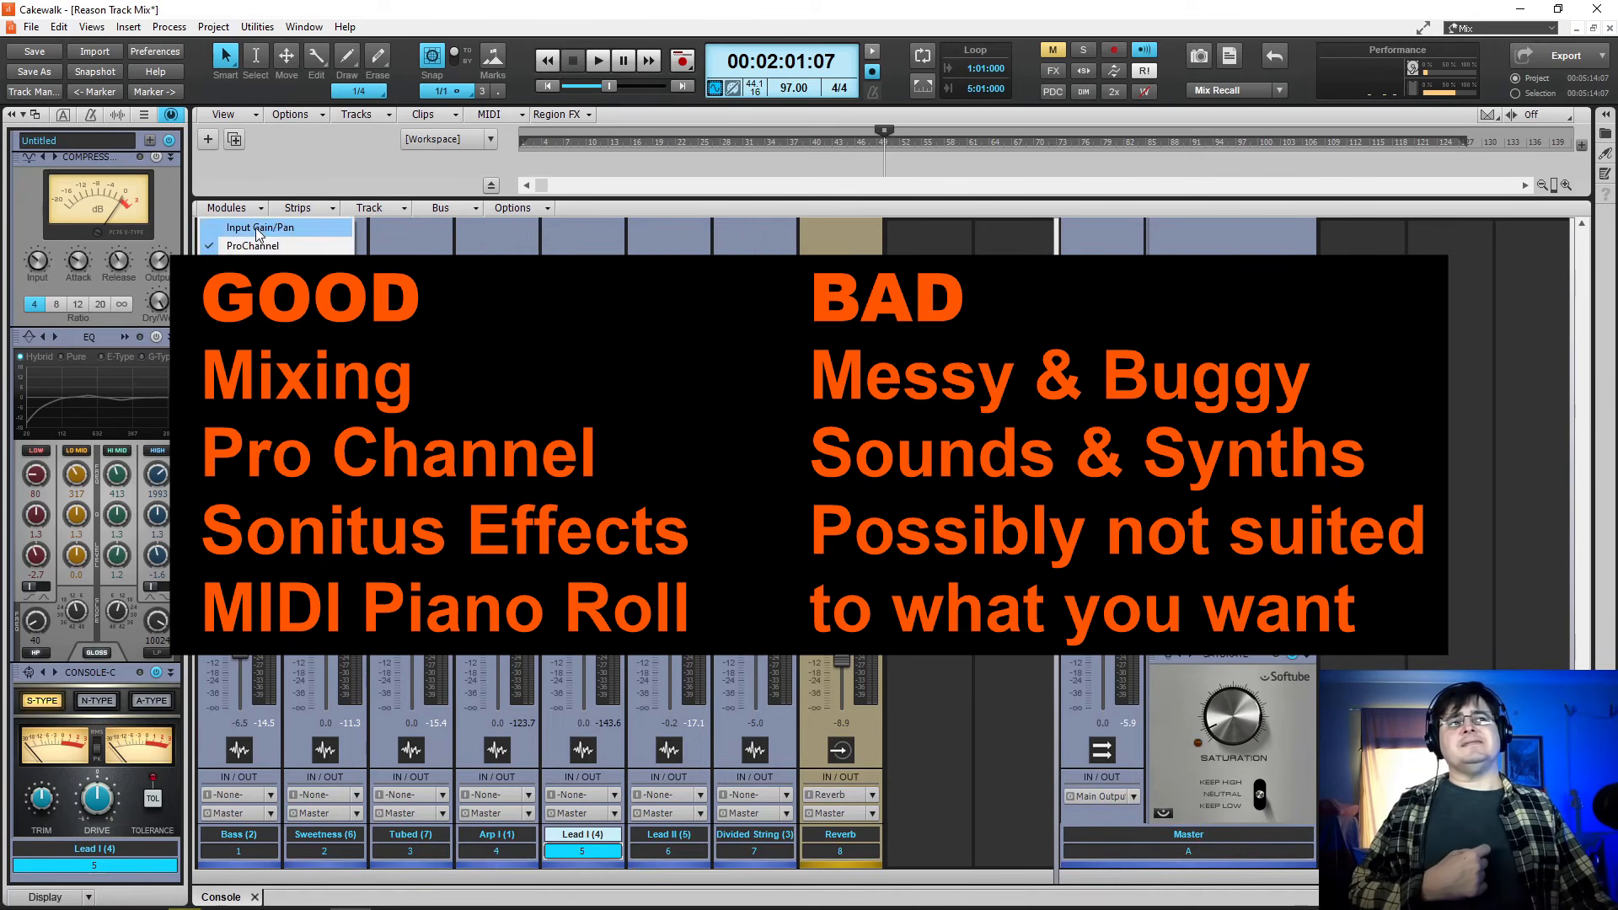
{"action": "left_click", "coordinate": [257, 231]}
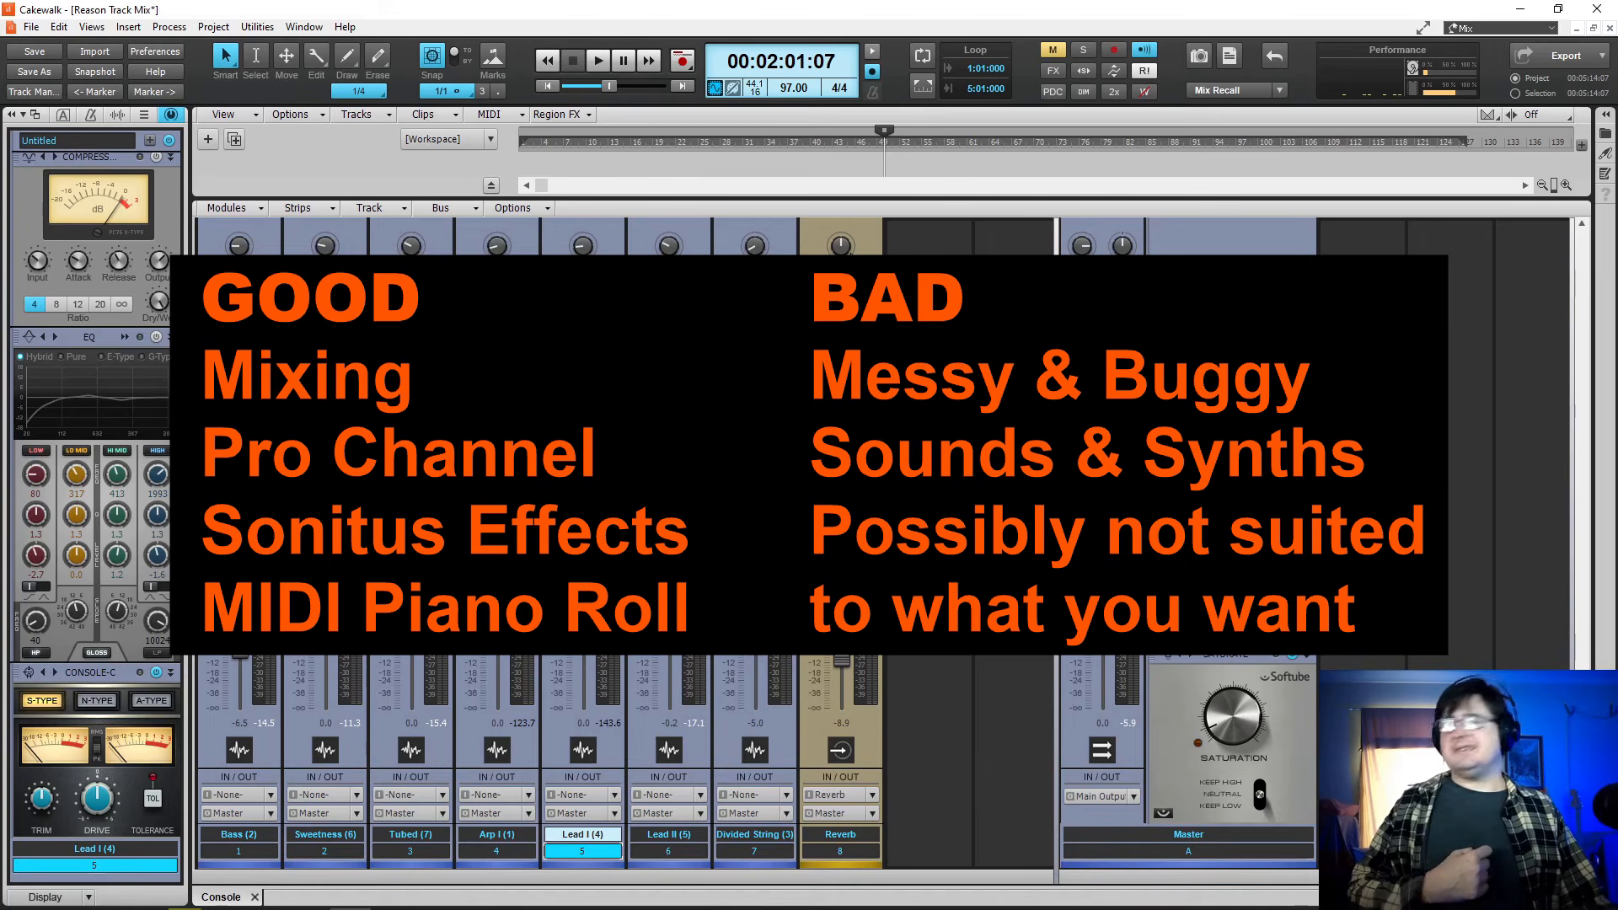